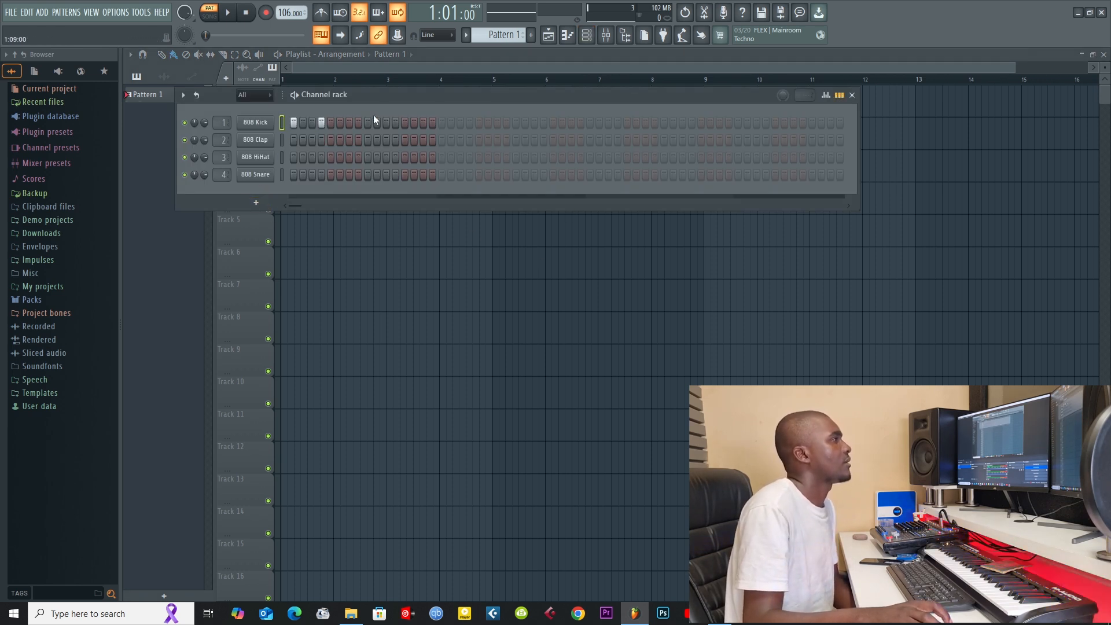
# Step: Complete the 808 Kick pattern with hits on steps 9 and 12, and play it back
pyautogui.click(395, 123)
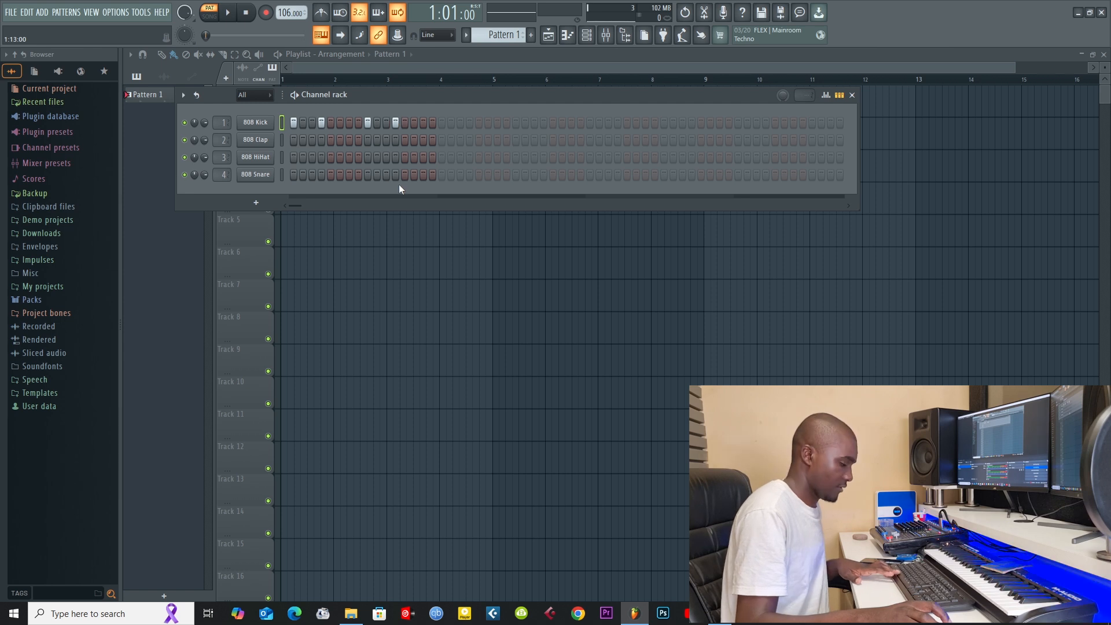
pyautogui.press('space')
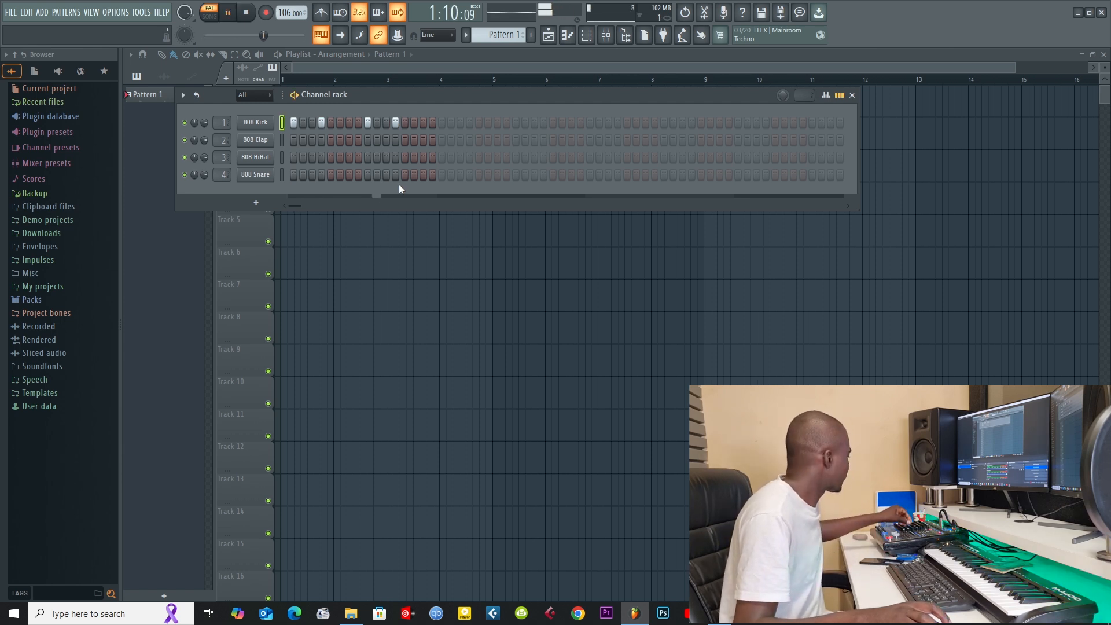
# Step: Stop playback and open the KICKS folder of the 777VEE kit inside fl packs
pyautogui.click(56, 302)
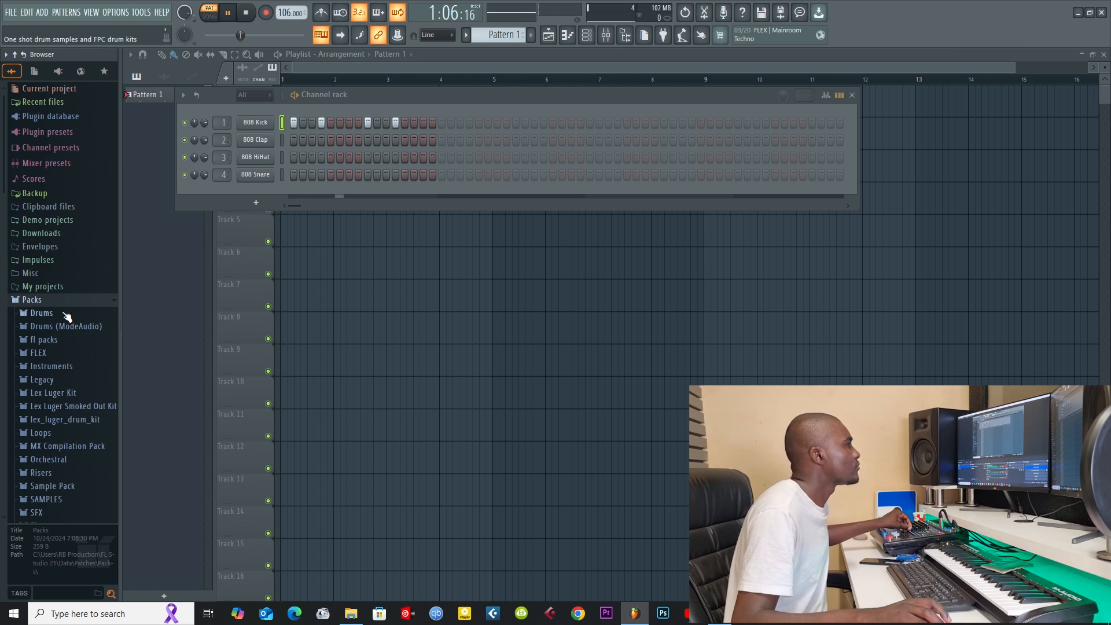
pyautogui.press('space')
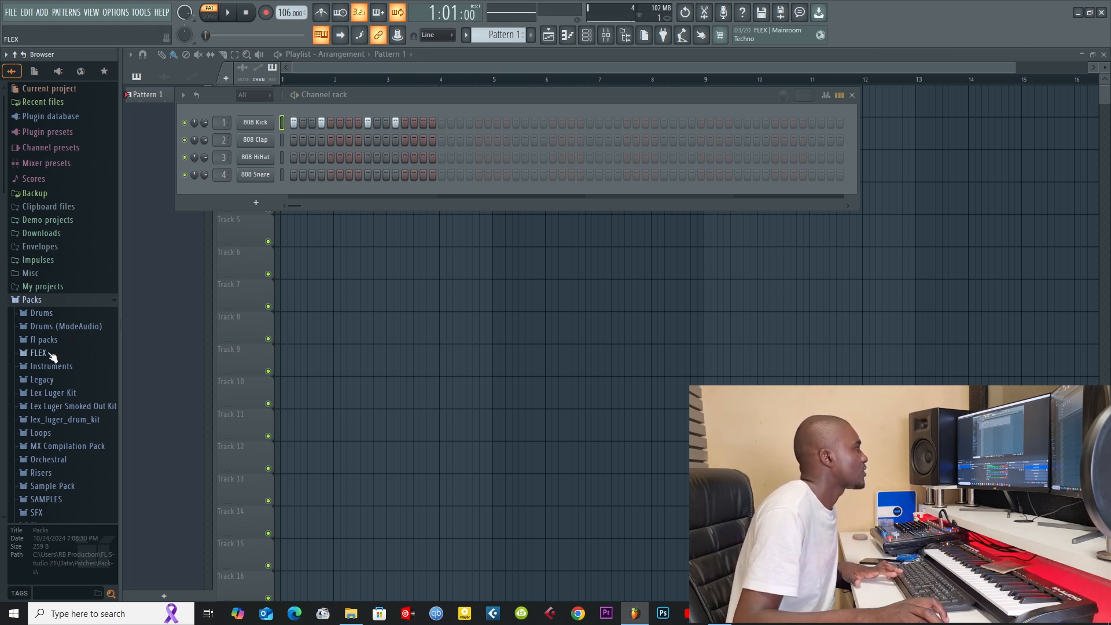
pyautogui.click(51, 354)
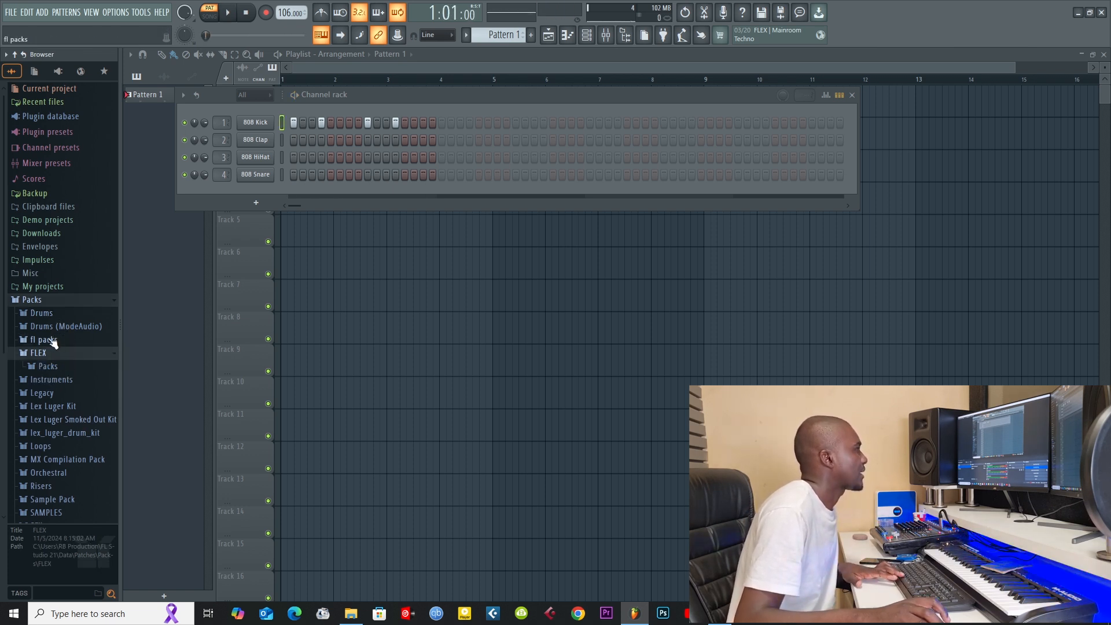
pyautogui.click(51, 340)
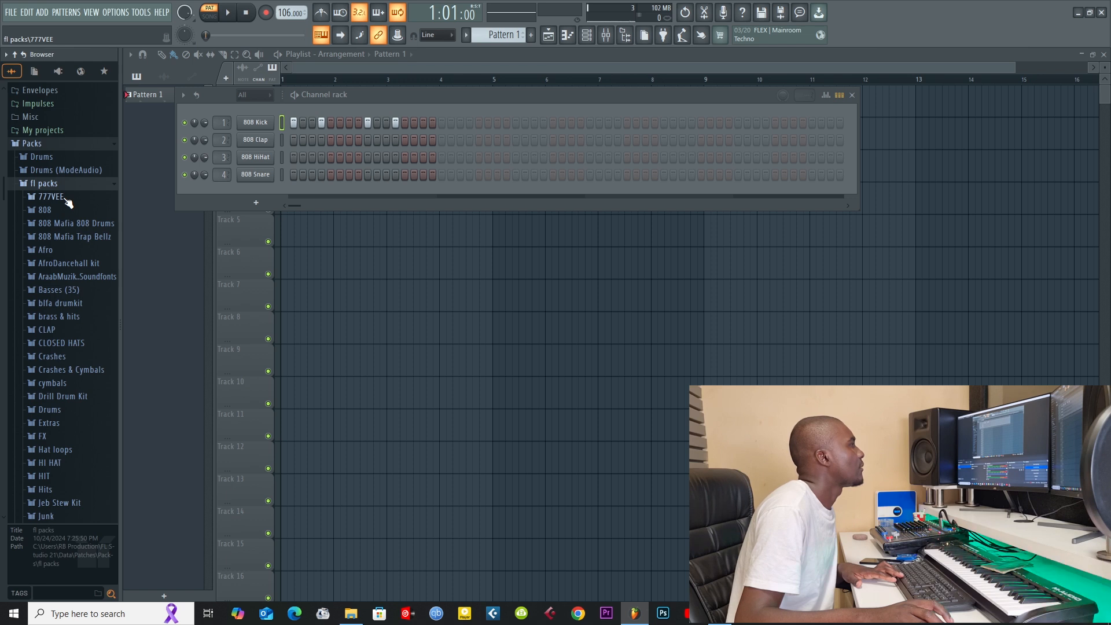
pyautogui.click(51, 197)
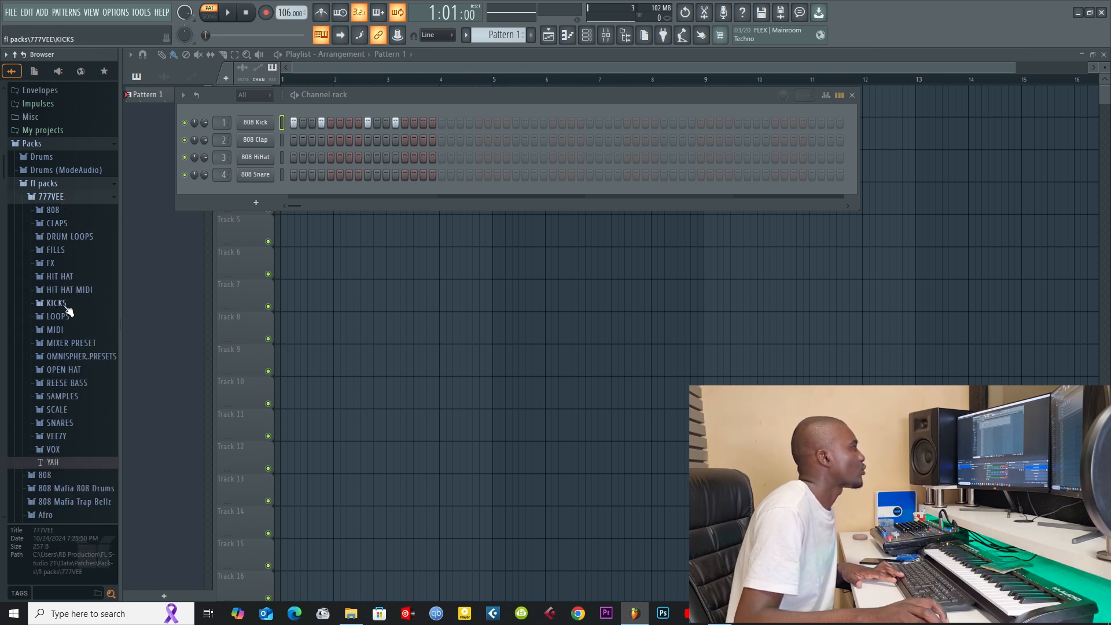
pyautogui.click(58, 303)
# Step: Audition the first few kick samples and replace the 808 Kick sound with KICK BOOM BAP
pyautogui.click(72, 316)
pyautogui.click(67, 332)
pyautogui.click(70, 340)
pyautogui.click(71, 333)
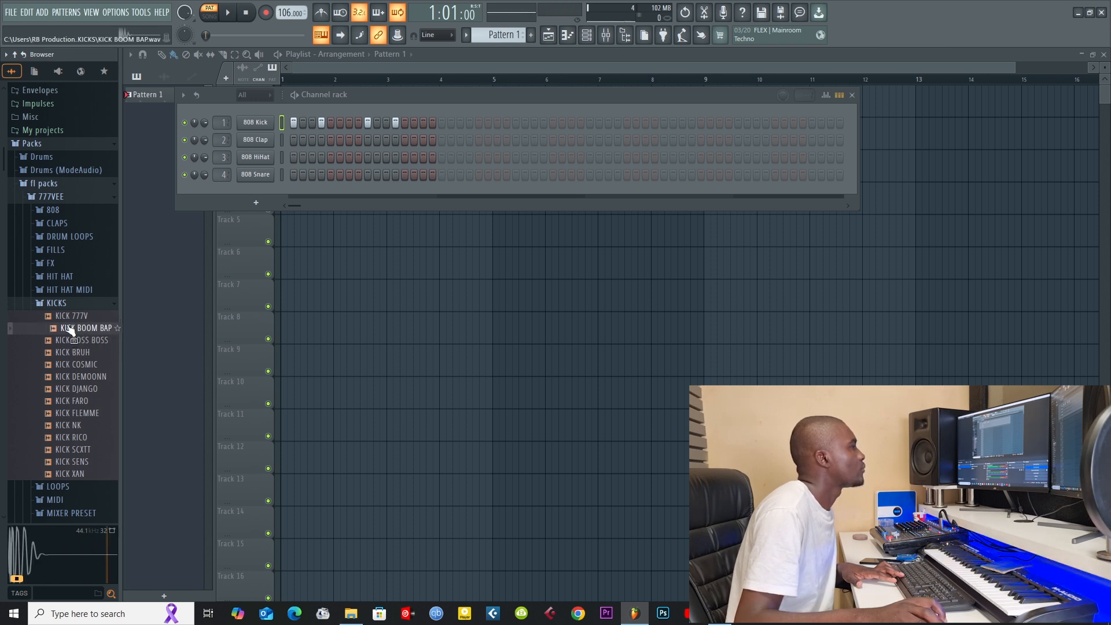
pyautogui.moveTo(72, 327); pyautogui.dragTo(252, 124)
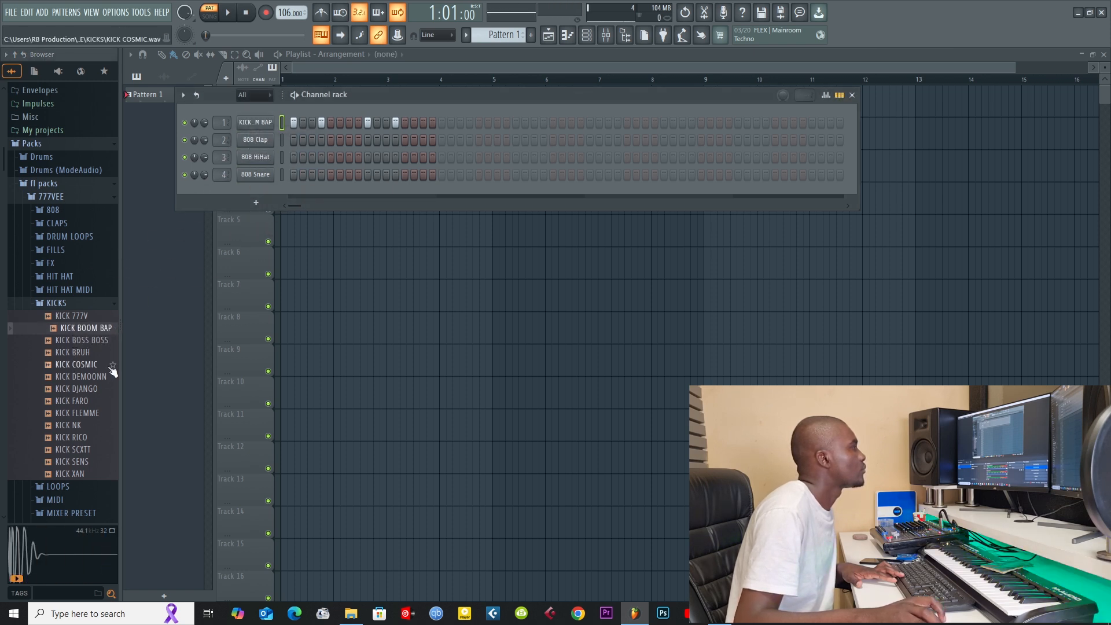
# Step: Audition the remaining kick samples, load KICK FLEMME onto the kick channel, and play the pattern
pyautogui.click(75, 473)
pyautogui.click(74, 461)
pyautogui.click(74, 449)
pyautogui.click(74, 436)
pyautogui.click(74, 425)
pyautogui.click(74, 413)
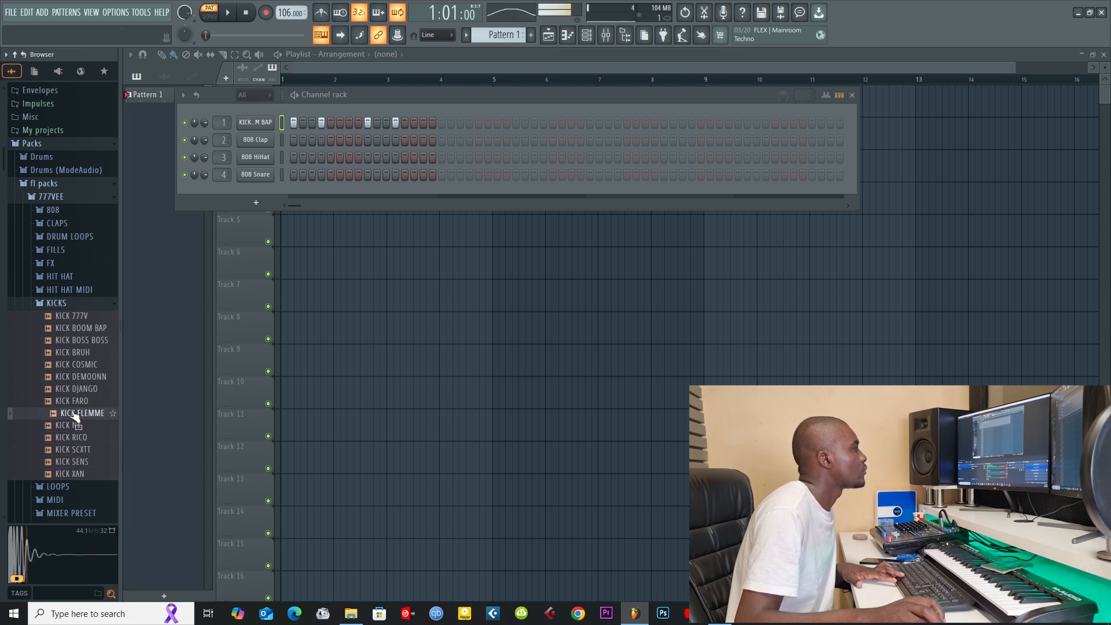
pyautogui.moveTo(70, 425); pyautogui.dragTo(258, 126)
pyautogui.press('space')
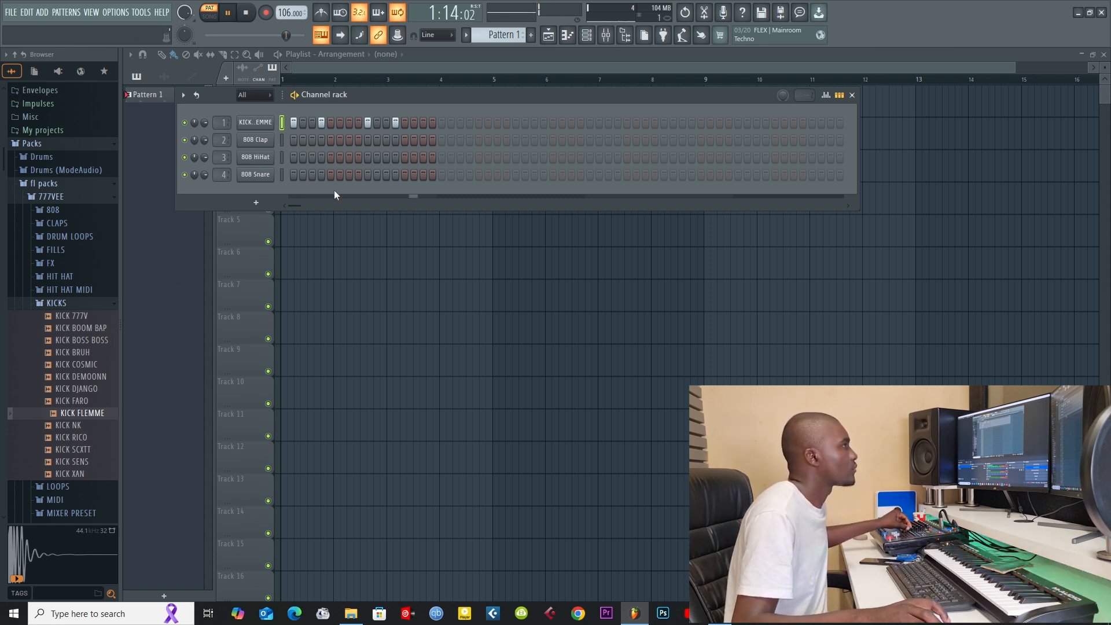
# Step: Place a single 808 Snare hit on step 7 and replace its sound with CLAP STEREXX from the 777VEE claps
pyautogui.click(348, 173)
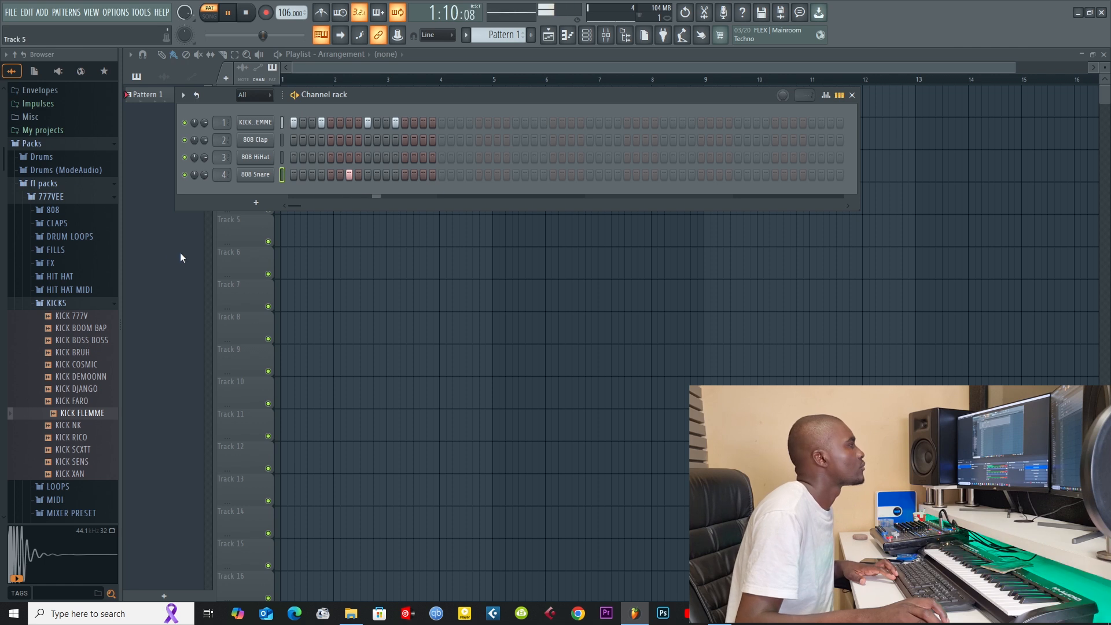
pyautogui.click(58, 303)
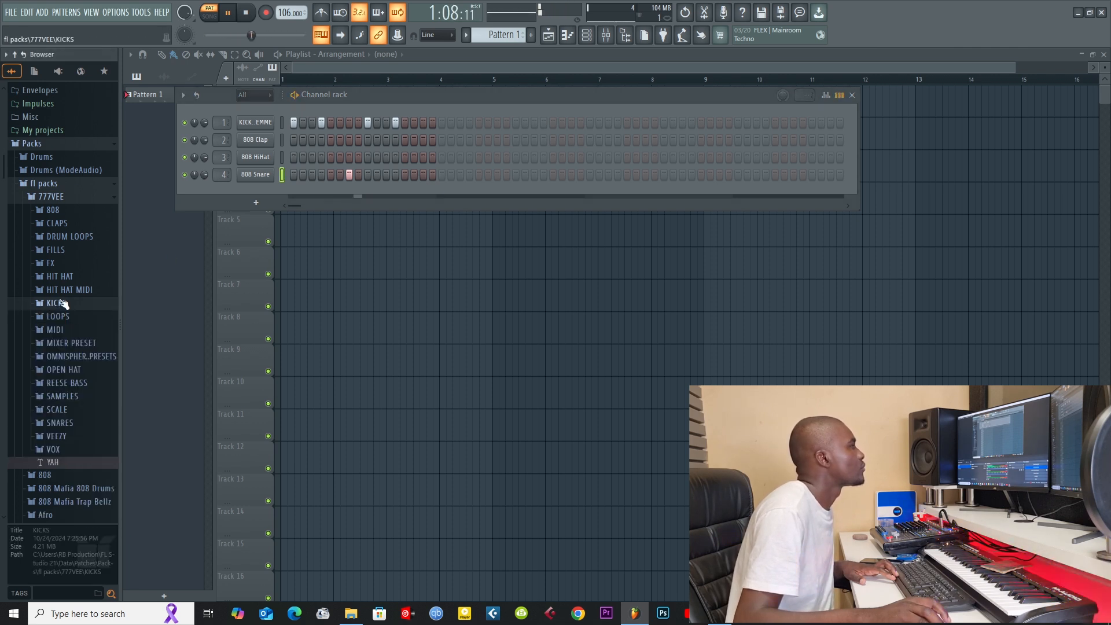
pyautogui.click(73, 224)
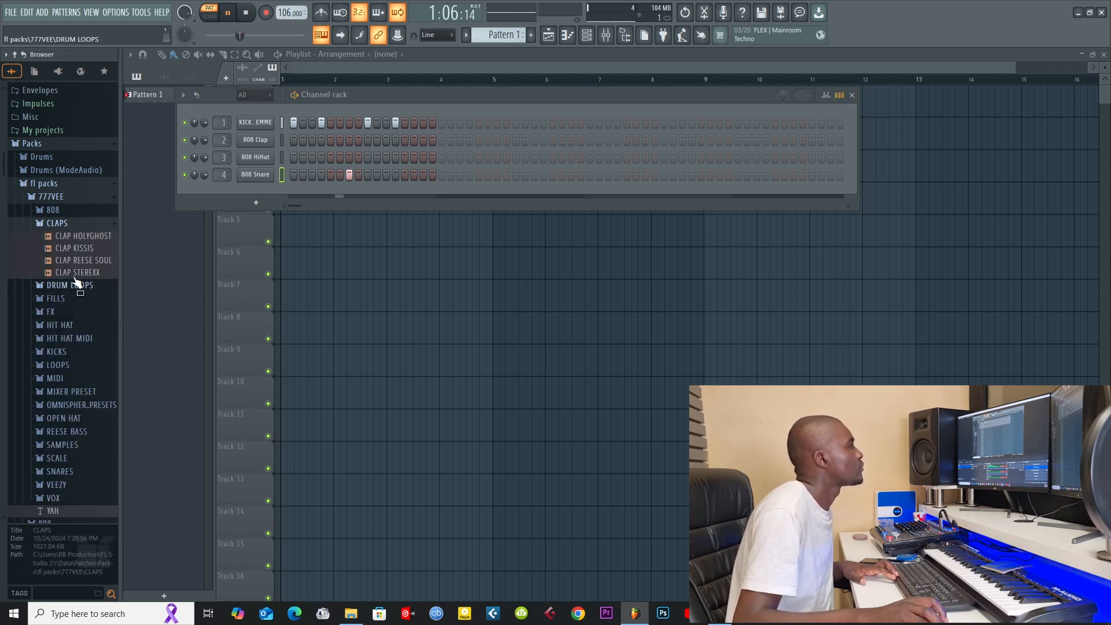
pyautogui.click(75, 253)
pyautogui.click(73, 261)
pyautogui.click(69, 273)
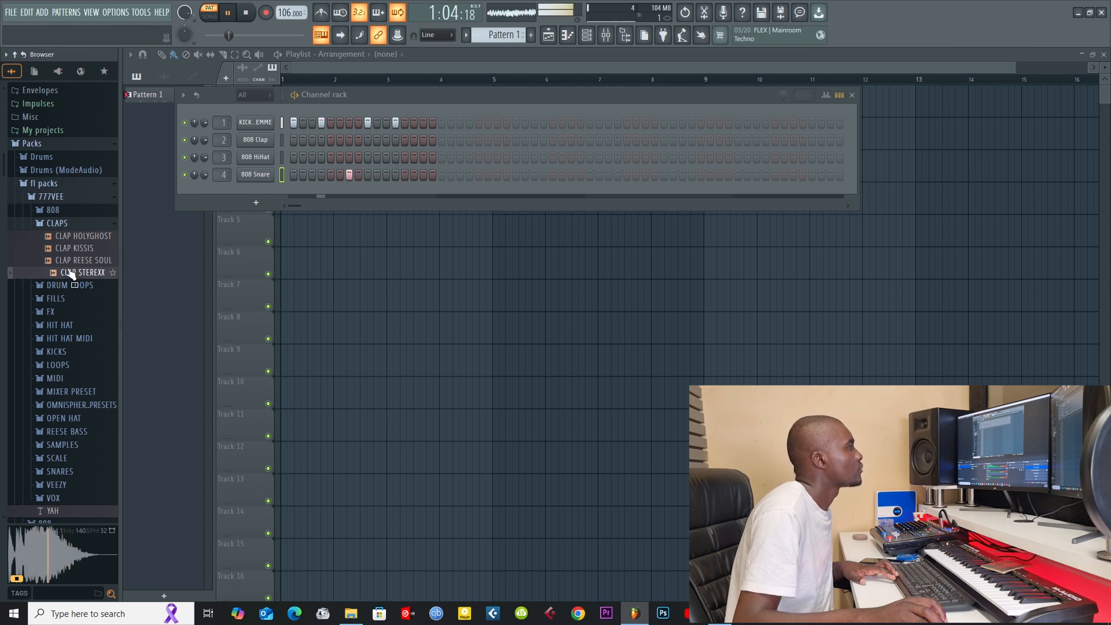
pyautogui.moveTo(69, 273); pyautogui.dragTo(206, 179)
pyautogui.click(422, 174)
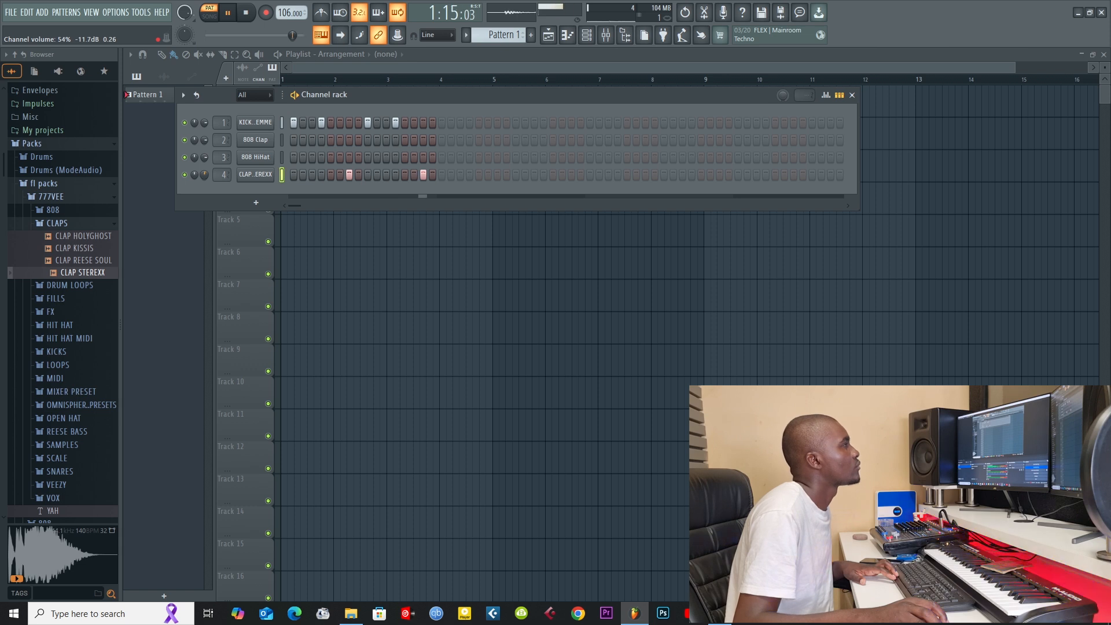
pyautogui.click(423, 174)
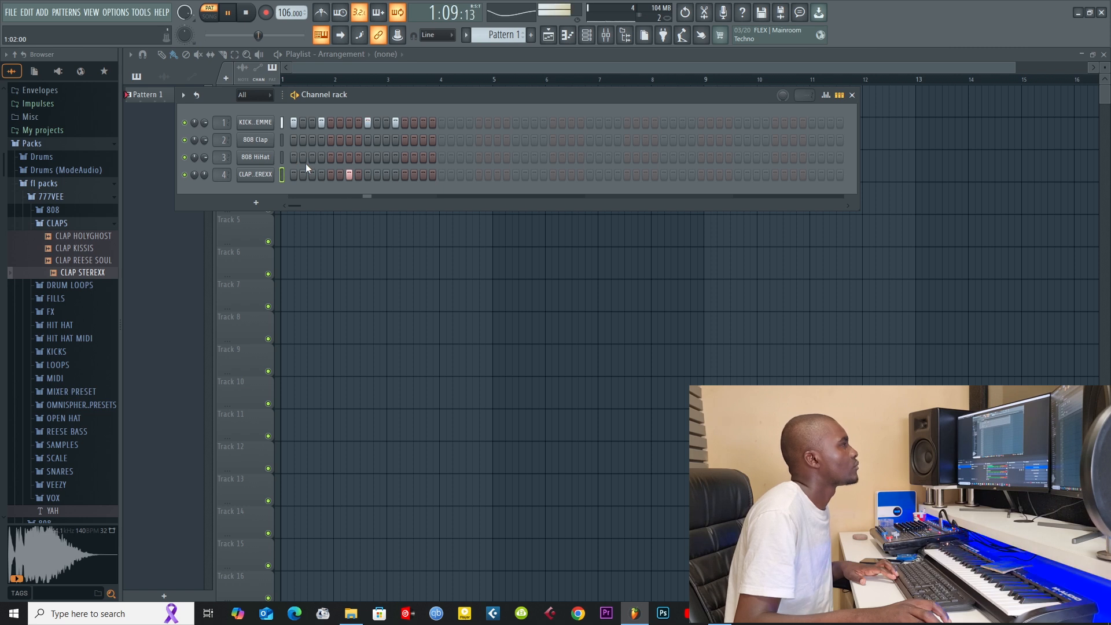
# Step: Program 808 HiHat hits on steps 3, 4, 6, 7, 11, 12, 14 and 15
pyautogui.click(312, 157)
pyautogui.click(320, 157)
pyautogui.click(347, 158)
pyautogui.click(339, 157)
pyautogui.click(395, 157)
pyautogui.click(386, 157)
pyautogui.click(413, 157)
pyautogui.click(423, 158)
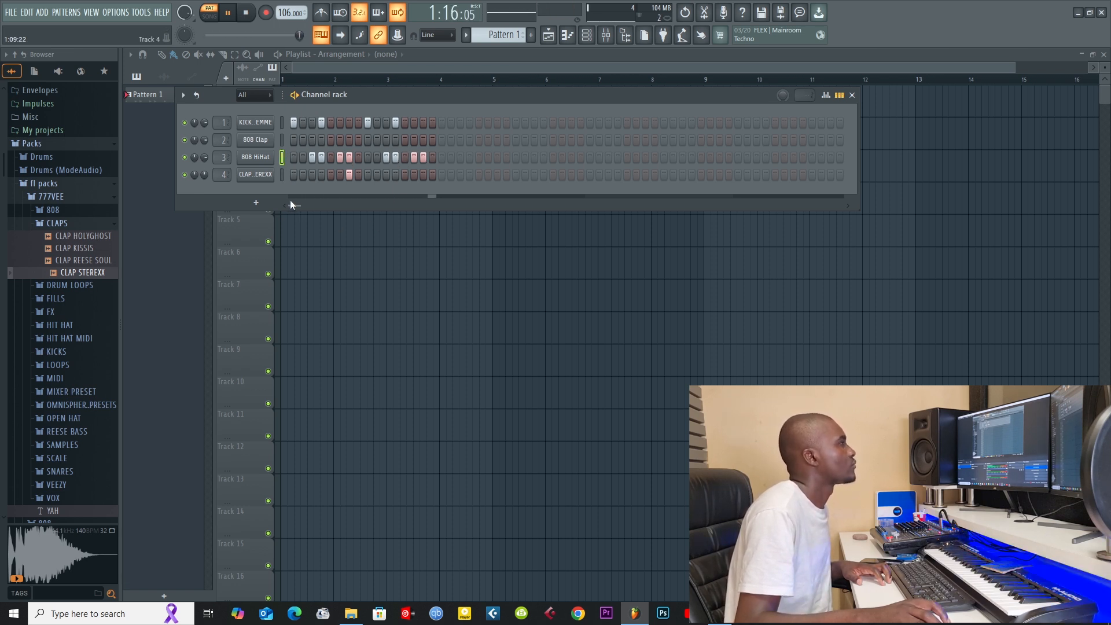
# Step: Lay out Pattern 1 on playlist Track 1 from bar 1 through bar 8
pyautogui.click(303, 65)
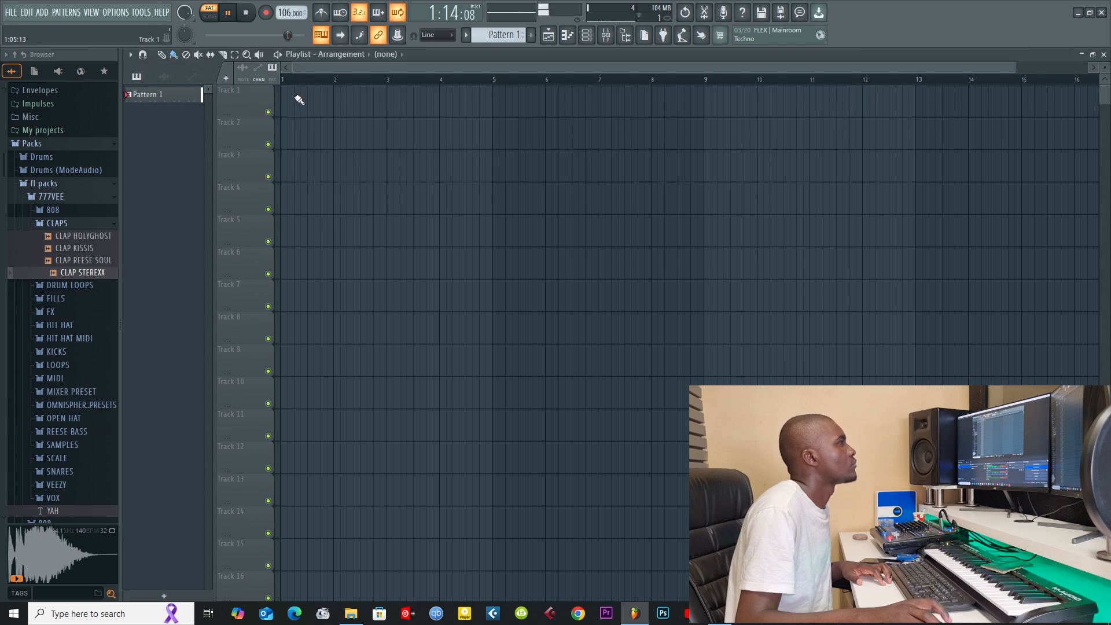
pyautogui.moveTo(280, 97); pyautogui.dragTo(678, 101)
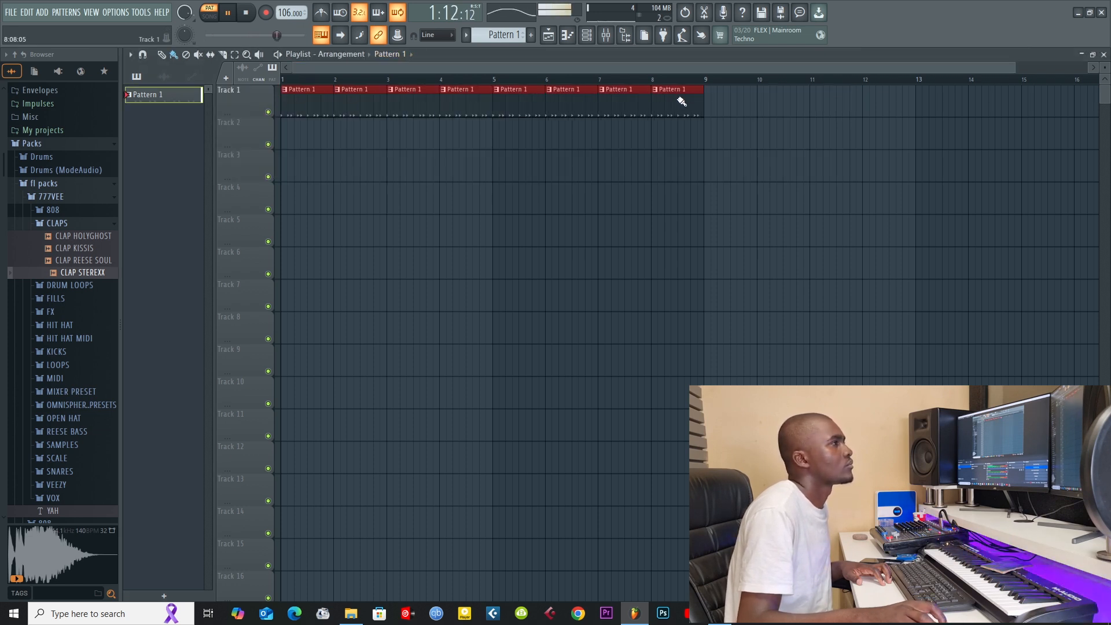
# Step: Switch to Pattern 2 and add a Harmor instrument channel
pyautogui.click(586, 35)
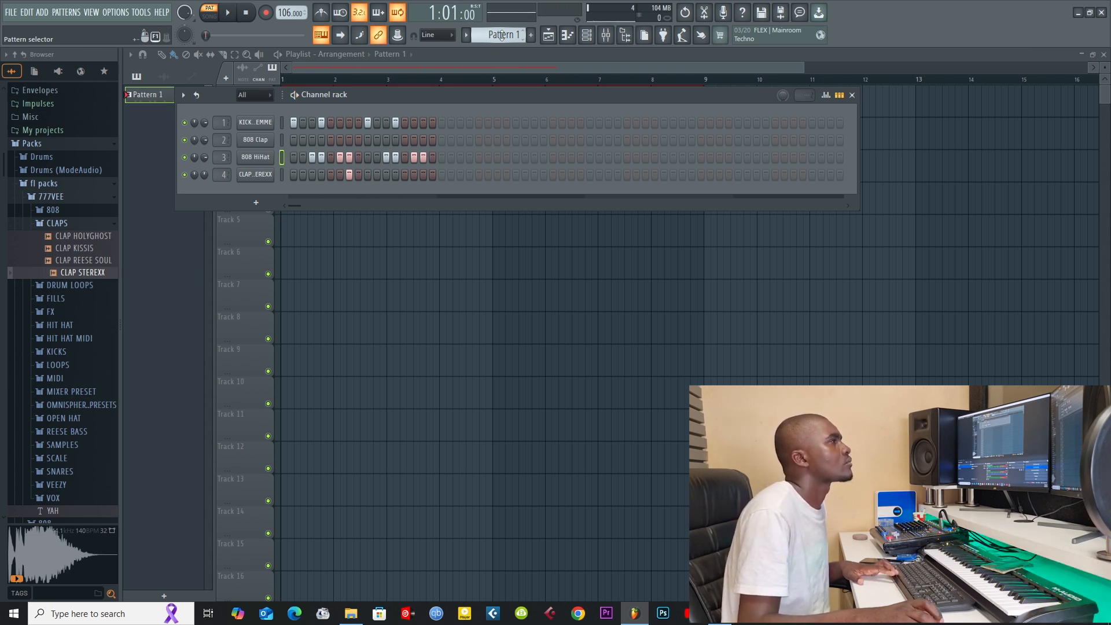
pyautogui.scroll(1, 501, 34)
pyautogui.click(246, 213)
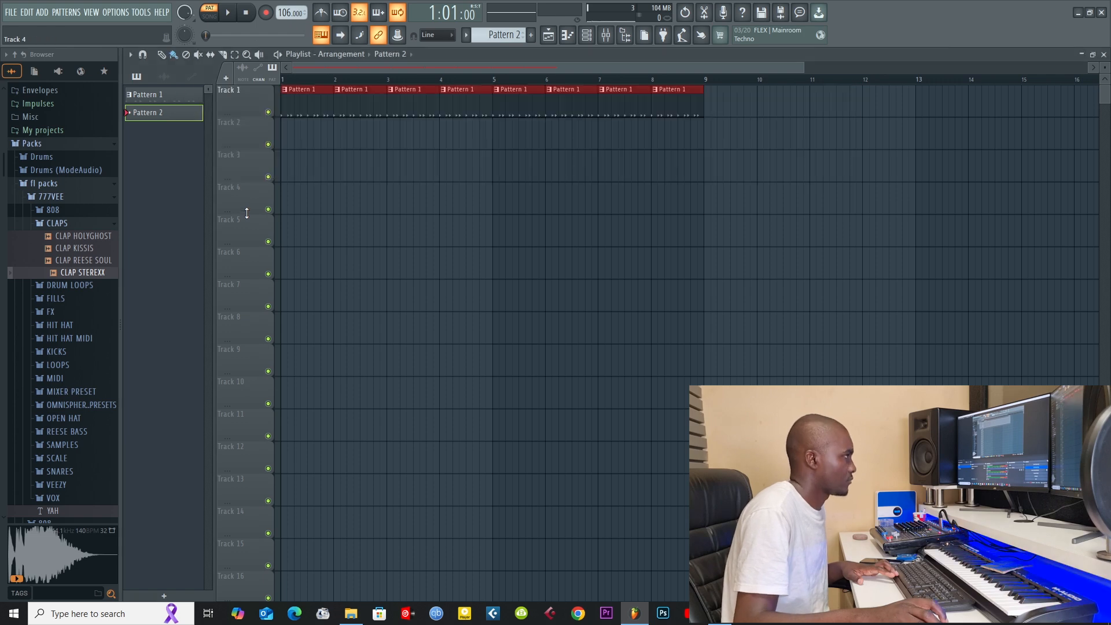
pyautogui.click(585, 36)
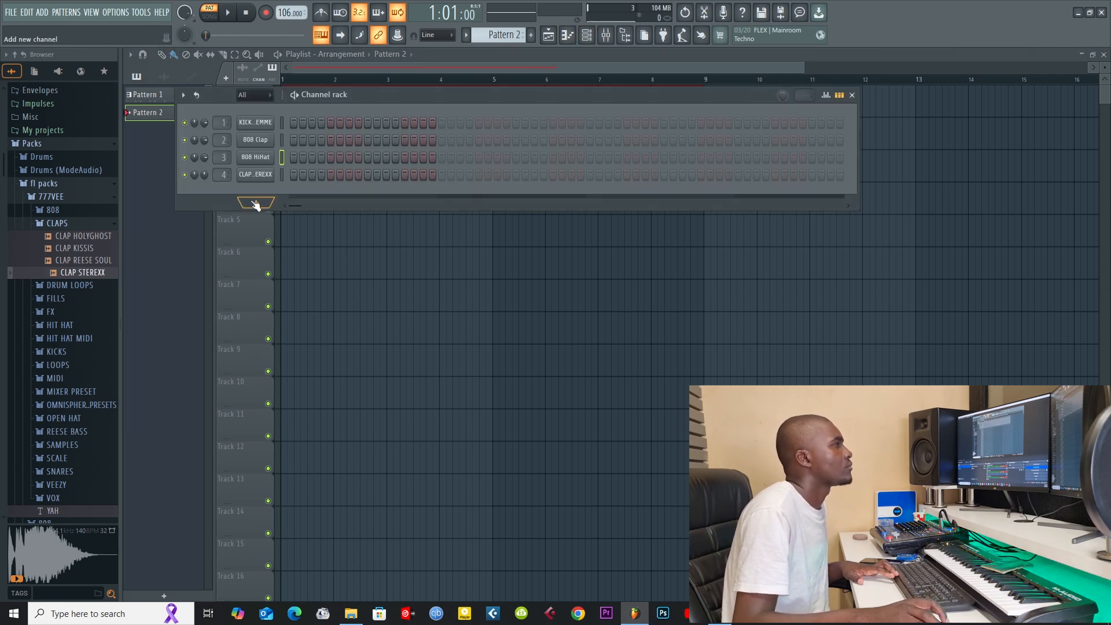
pyautogui.click(241, 203)
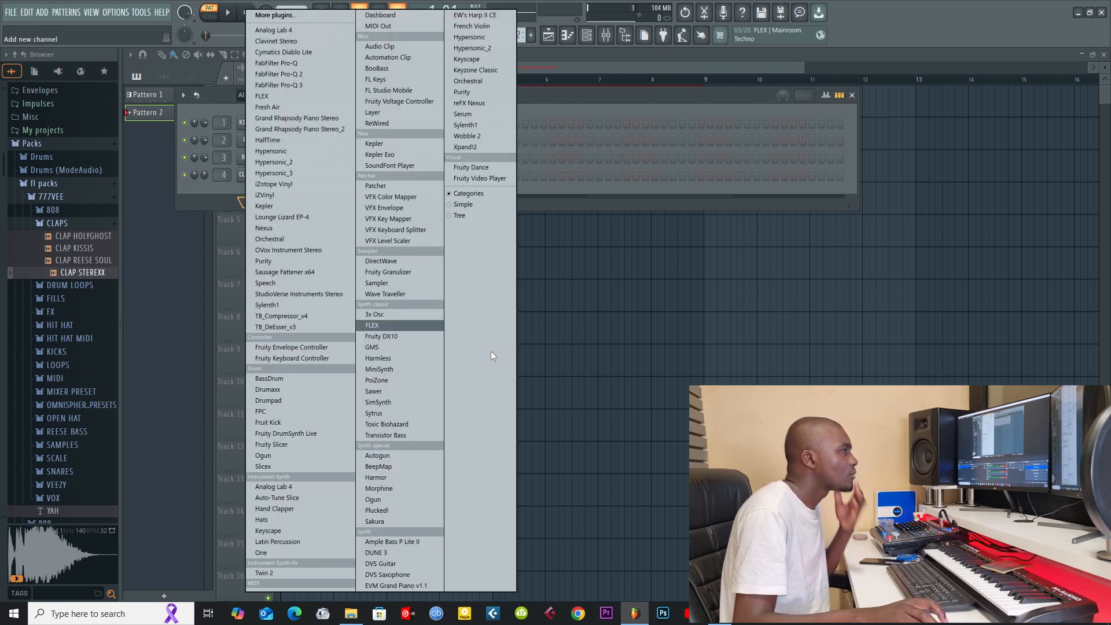
pyautogui.click(388, 478)
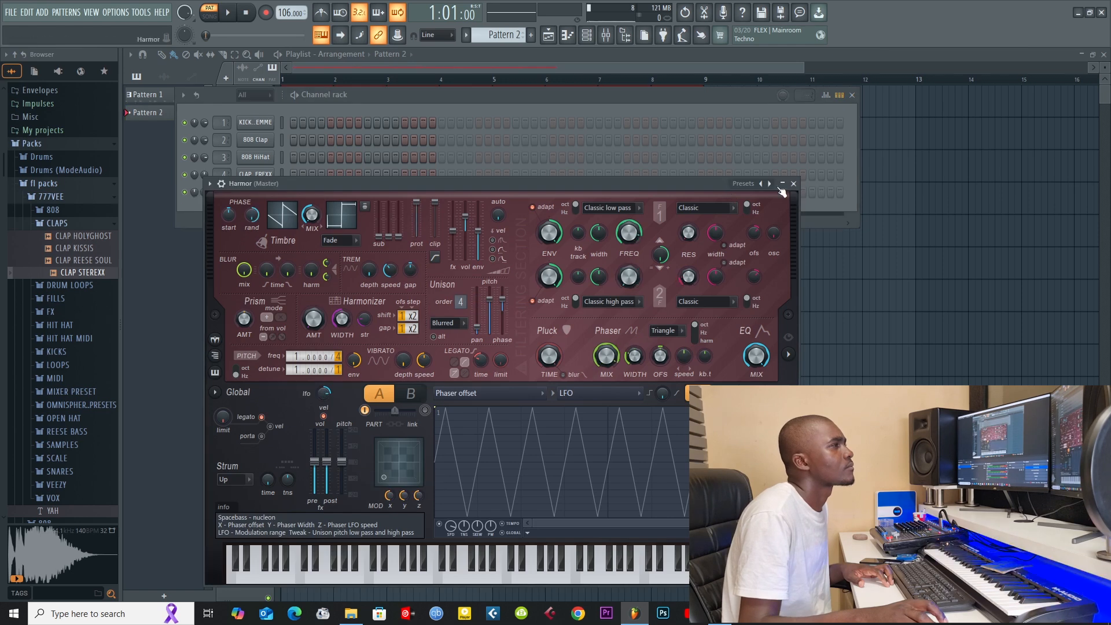
# Step: Load the Piano preset in Harmor and close the instrument window
pyautogui.rightClick(769, 184)
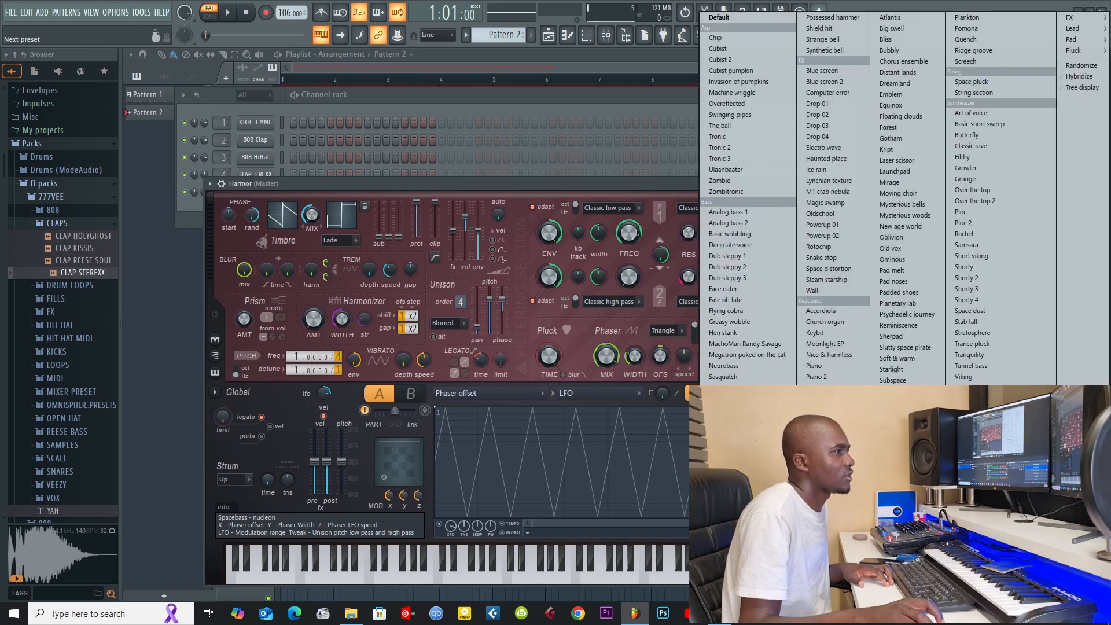
pyautogui.click(827, 366)
pyautogui.click(646, 54)
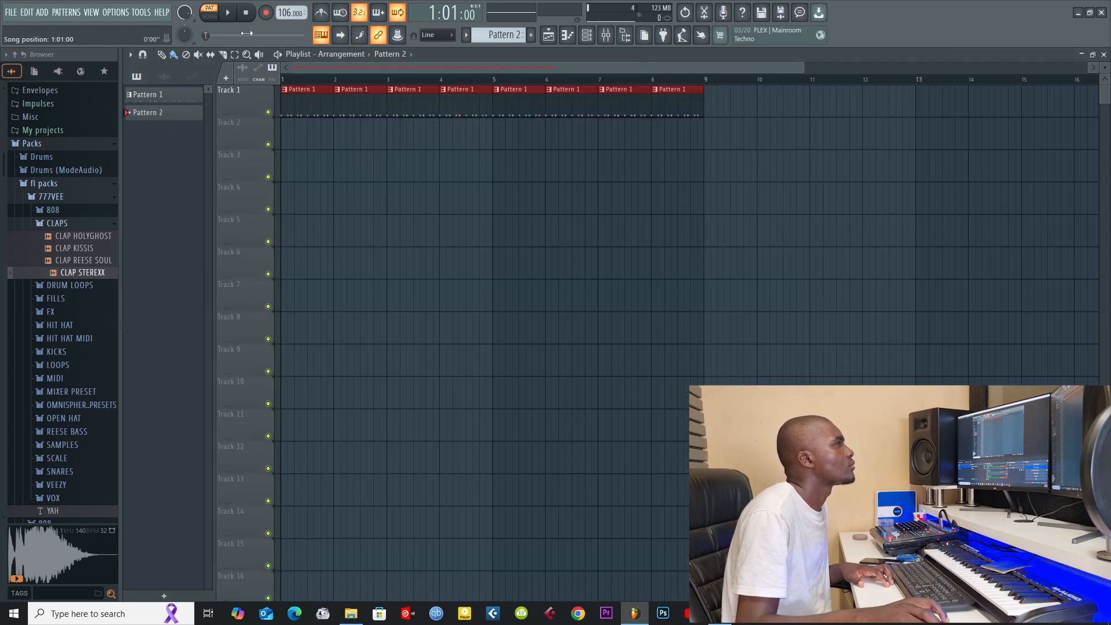
pyautogui.click(286, 133)
# Step: Open the piano roll for the Piano channel and draw an F#5 note spanning the first half of bar 1
pyautogui.click(566, 36)
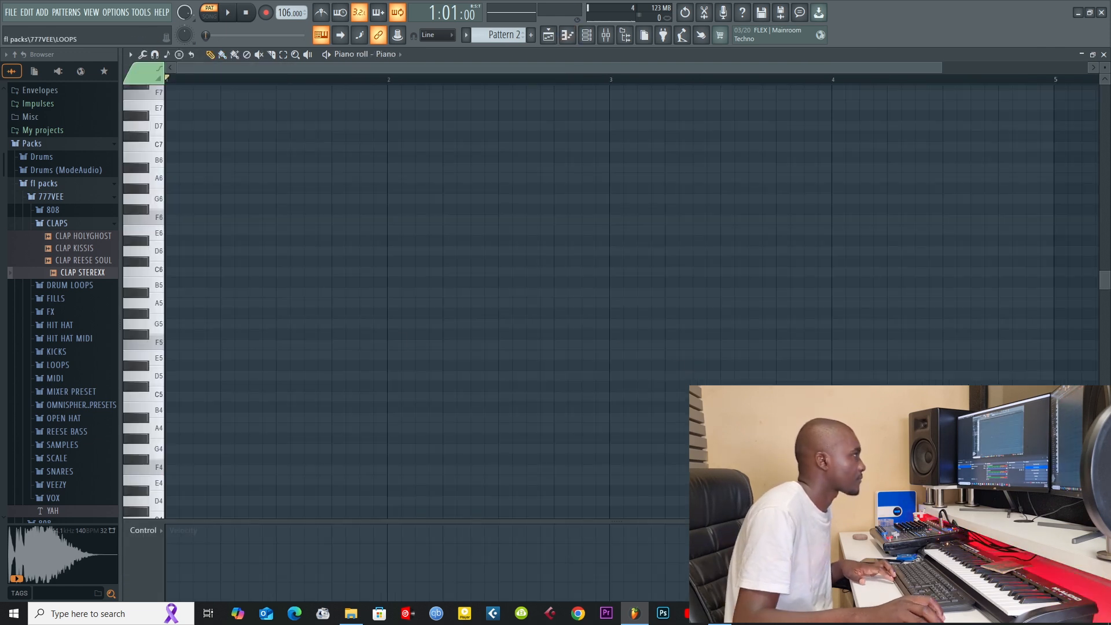
pyautogui.scroll(-3, 150, 339)
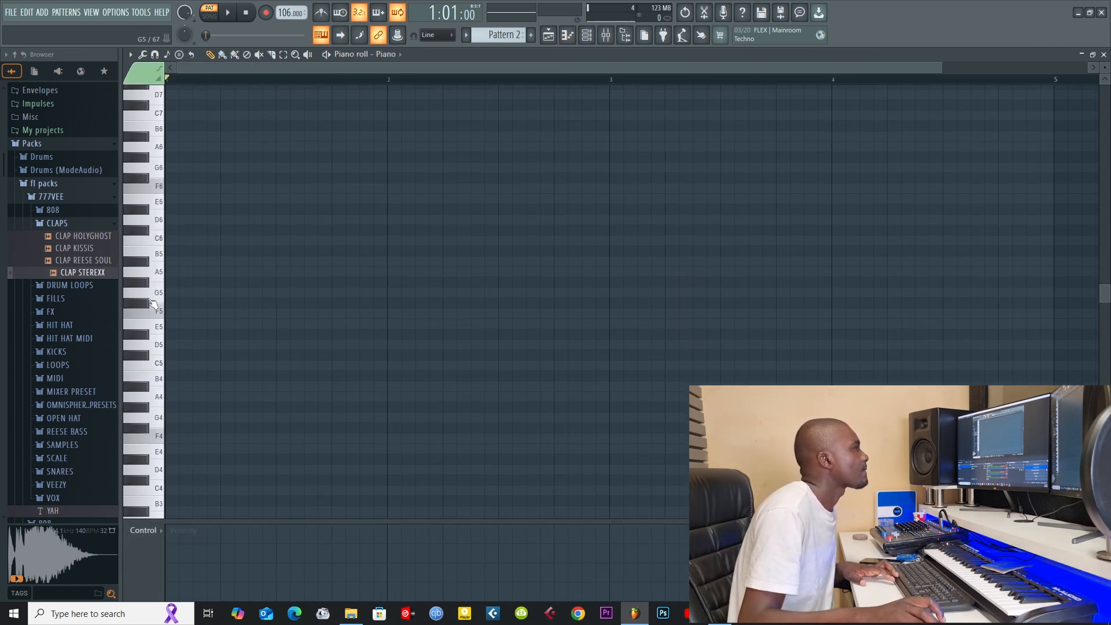
pyautogui.click(151, 270)
pyautogui.click(153, 272)
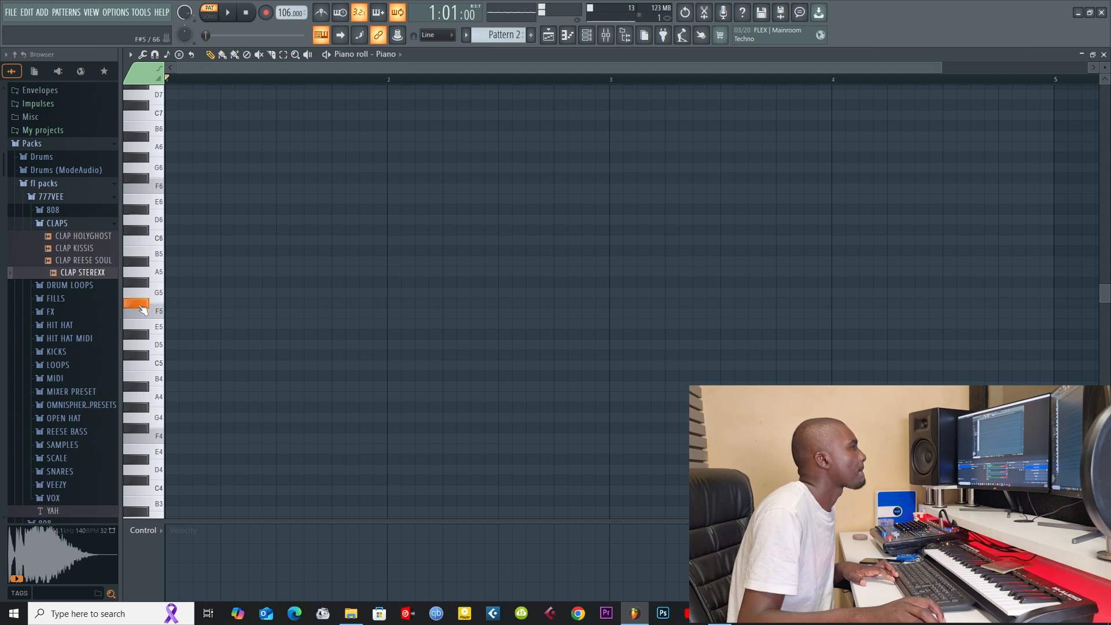
pyautogui.click(176, 305)
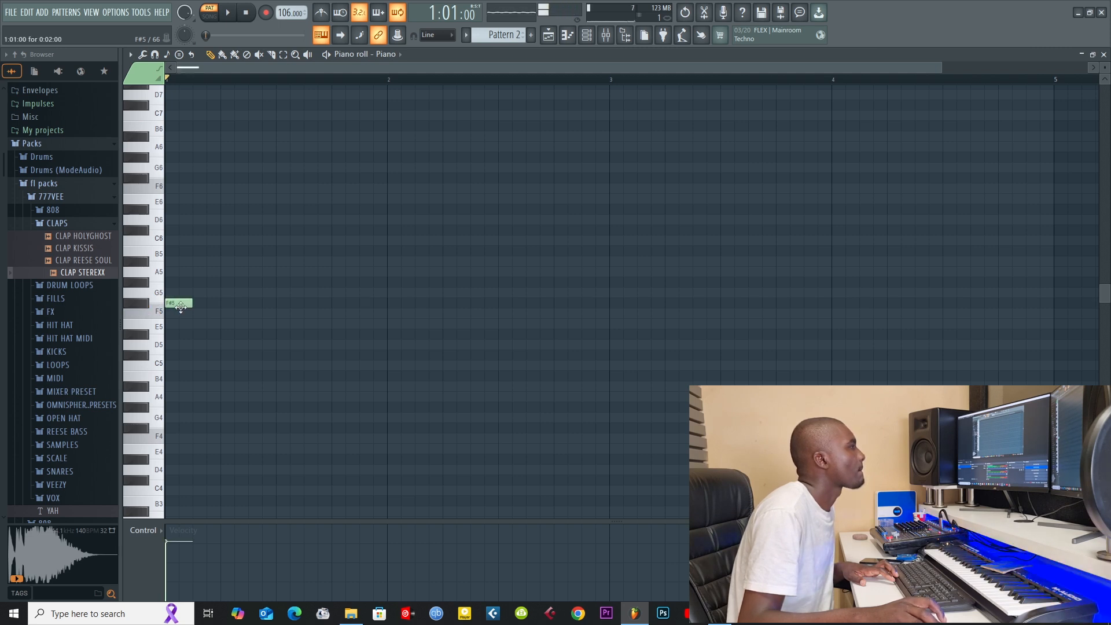
pyautogui.moveTo(261, 309); pyautogui.dragTo(276, 311)
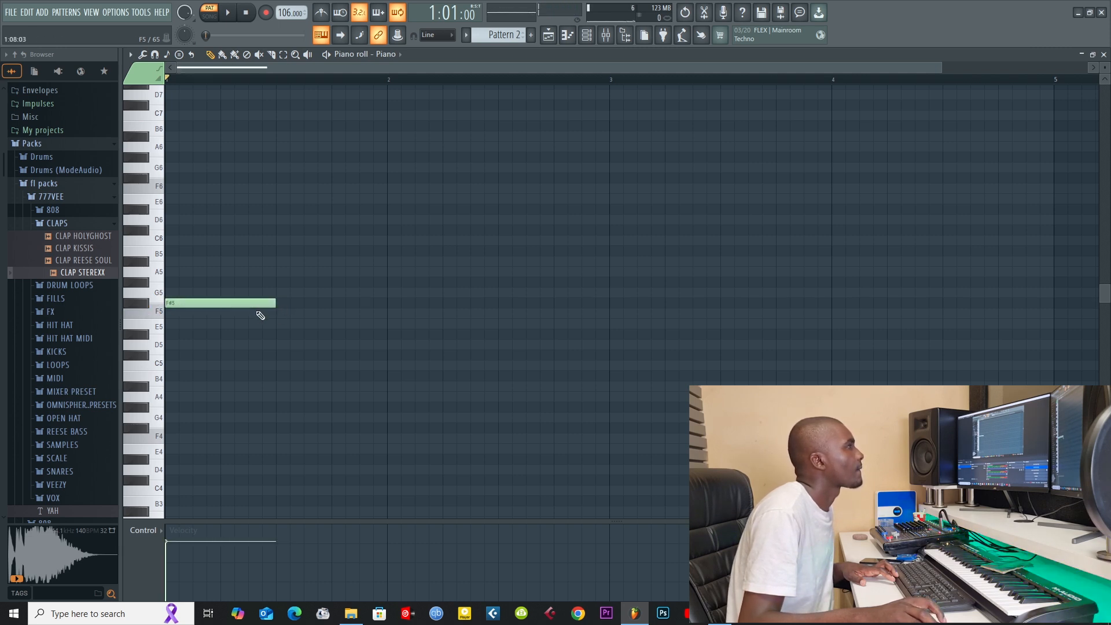
# Step: Add C#5 and A#4 notes of the same length under F#5, audition the chord, and raise C#5 to D#5
pyautogui.click(169, 355)
pyautogui.click(170, 387)
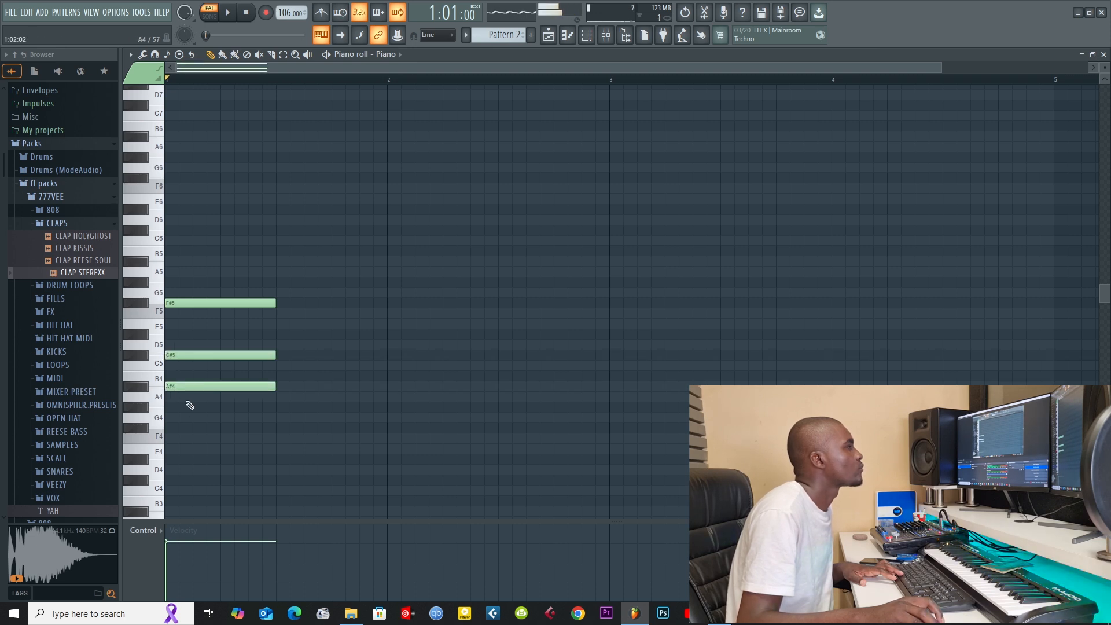
pyautogui.press('space')
pyautogui.moveTo(215, 354); pyautogui.dragTo(215, 334)
pyautogui.press('space')
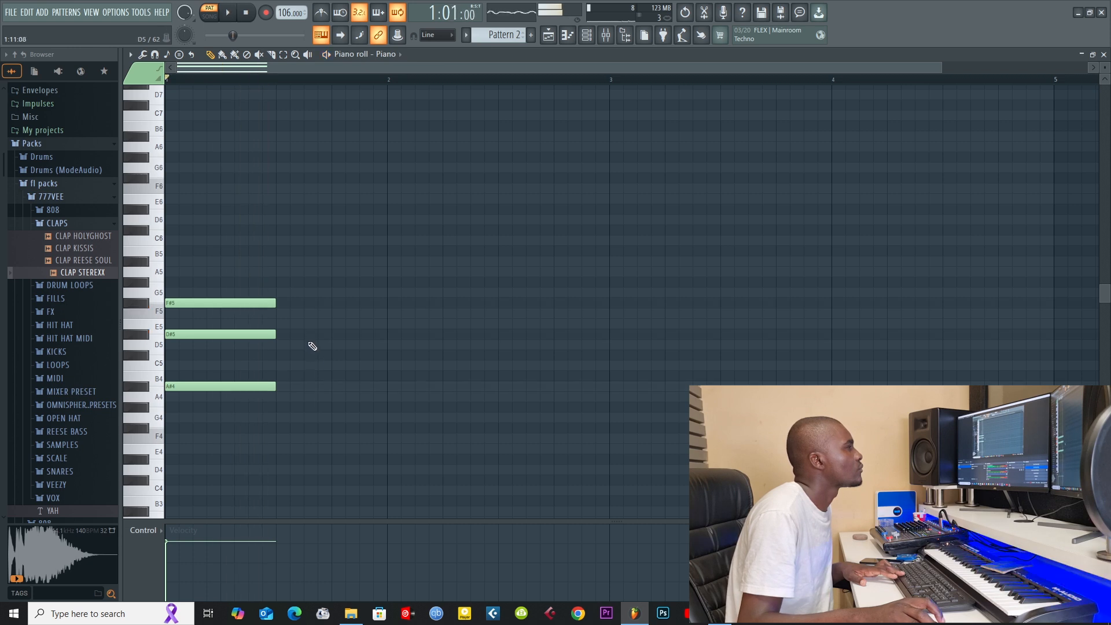
pyautogui.press('space')
# Step: Draw an F5, C#5 and G#4 chord across the second half of bar 1 and audition the progression
pyautogui.click(281, 315)
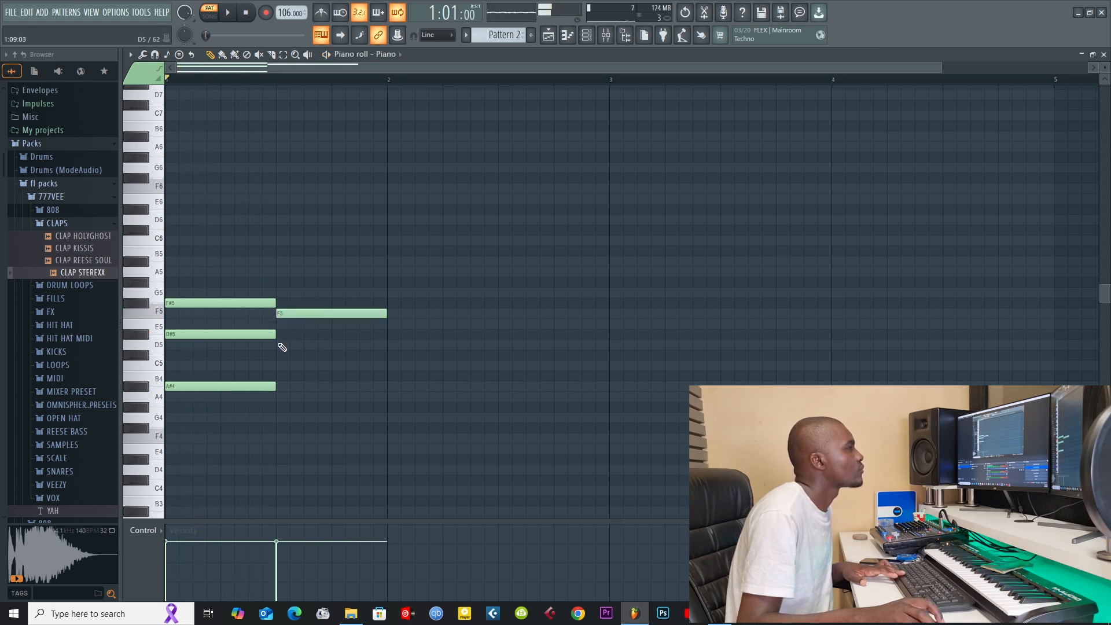
pyautogui.click(278, 355)
pyautogui.click(278, 407)
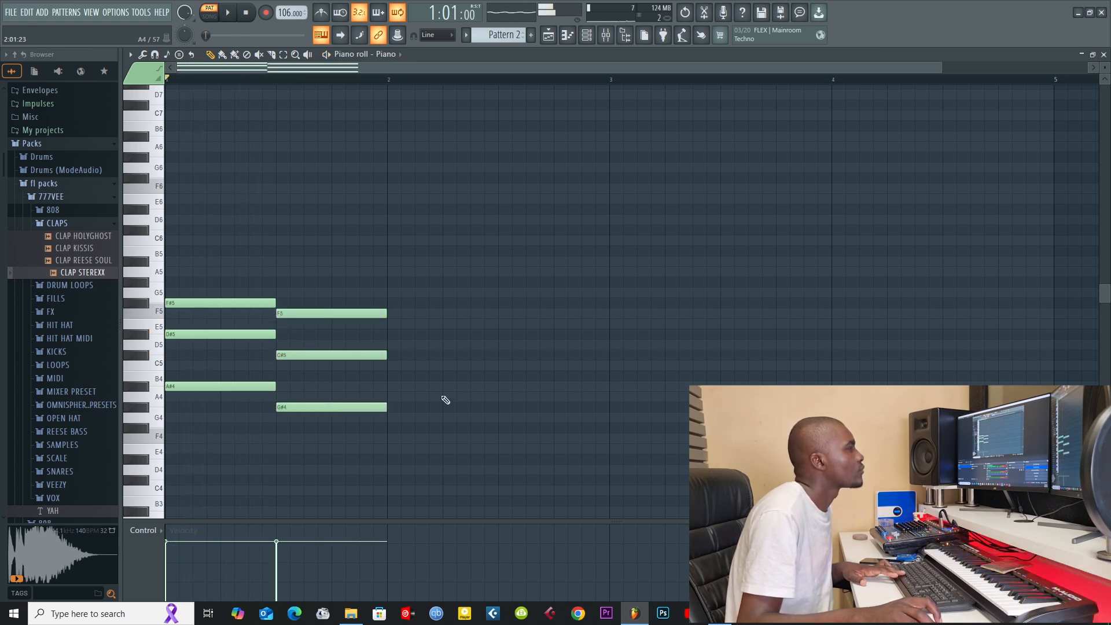
pyautogui.press('space')
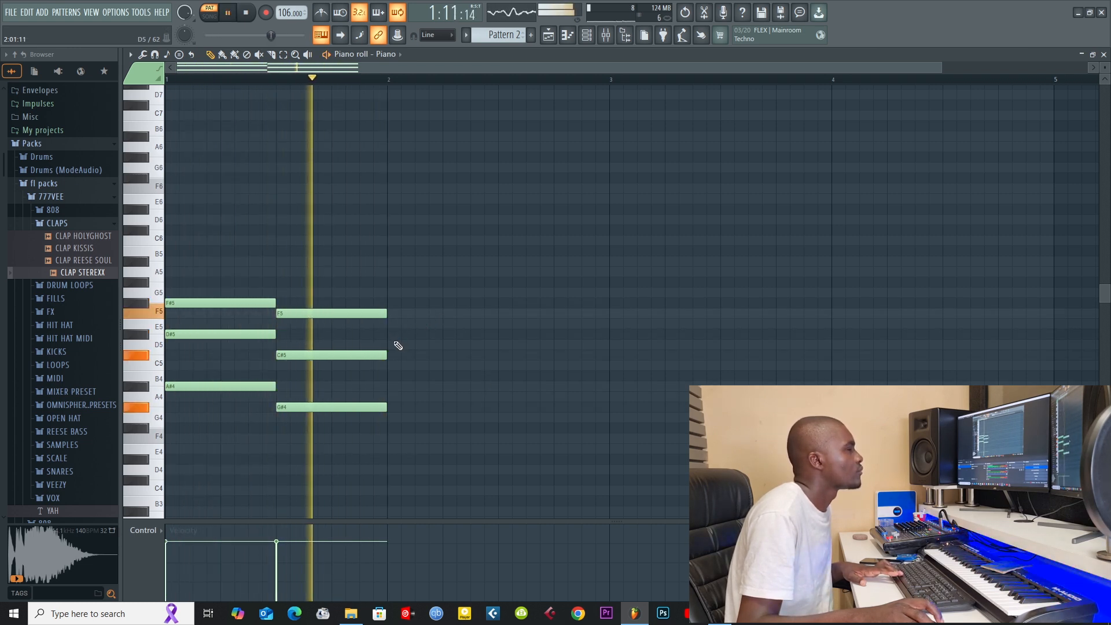
pyautogui.press('space')
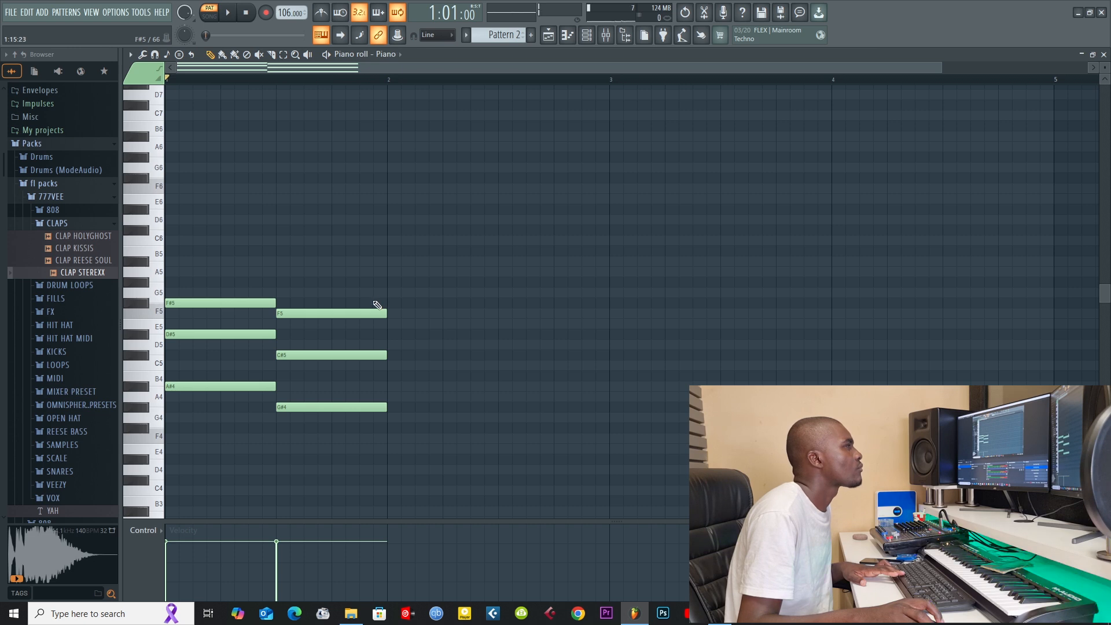
# Step: Draw a D#5, B4 and F#4 chord in the first half of bar 2 and play the progression
pyautogui.click(388, 332)
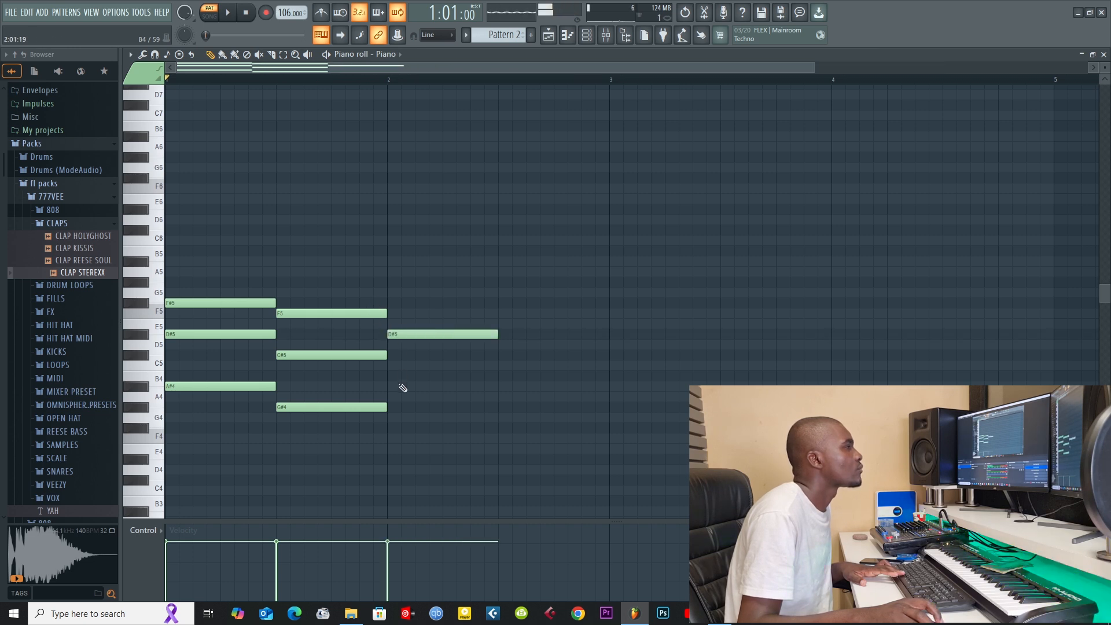
pyautogui.click(393, 377)
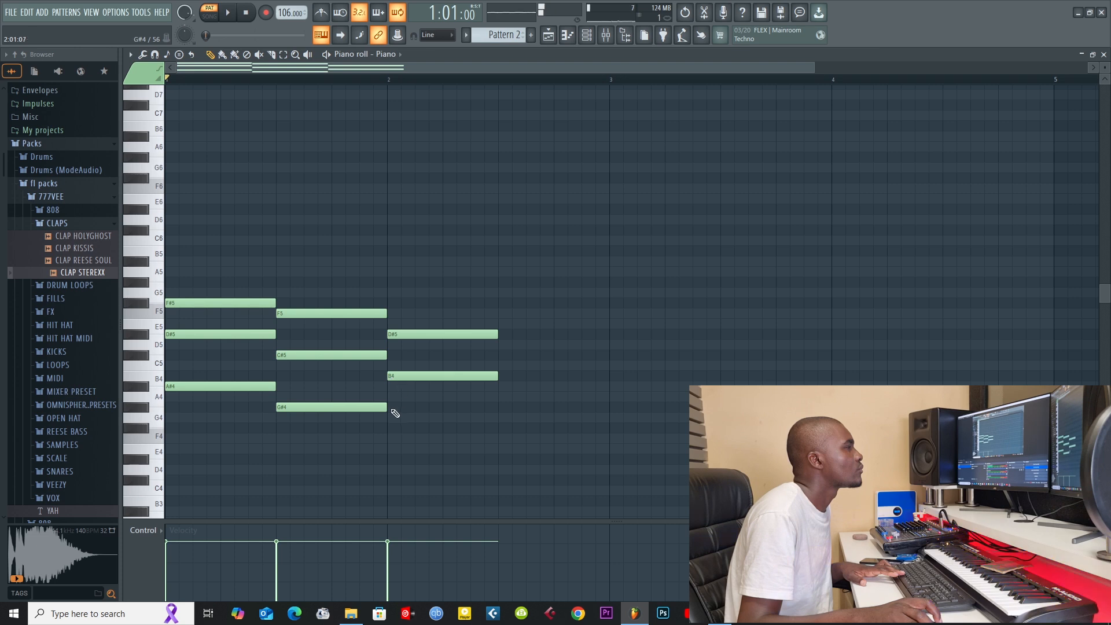
pyautogui.click(393, 432)
pyautogui.press('space')
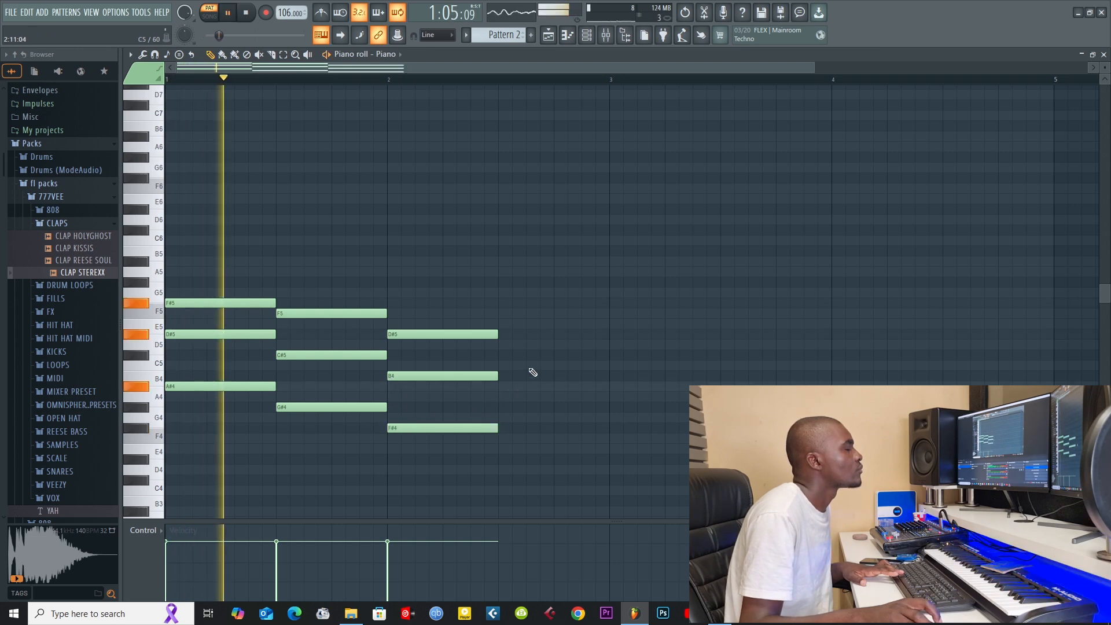
pyautogui.press('space')
pyautogui.press('space')
# Step: Replace the chord in bar 2 with G#5, D#5 and B4 notes and audition the progression
pyautogui.rightClick(452, 334)
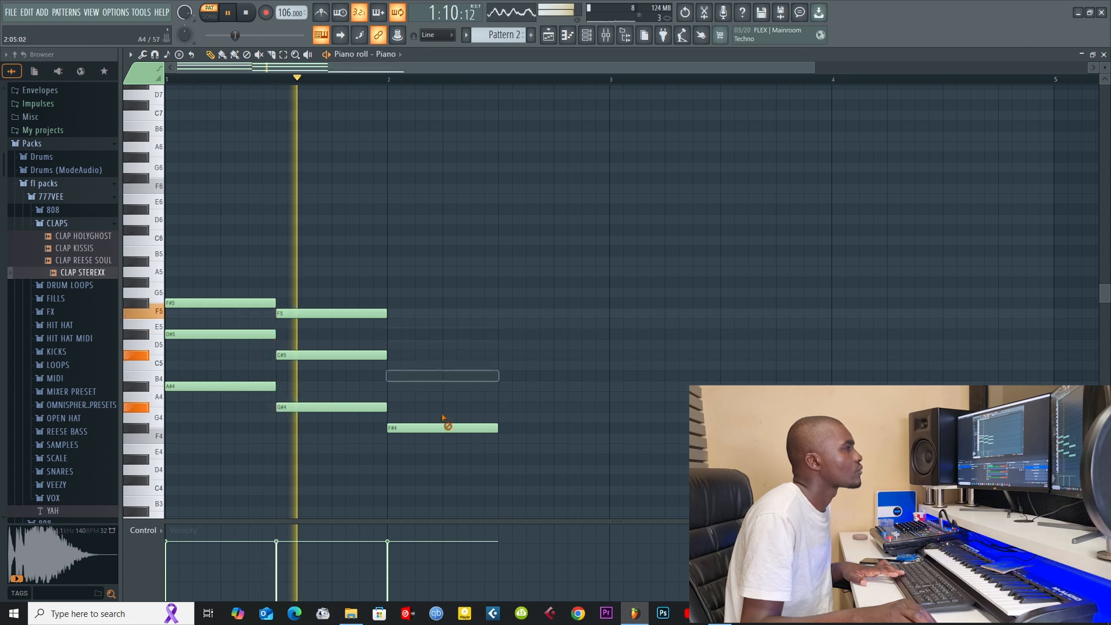
pyautogui.rightClick(447, 376)
pyautogui.rightClick(443, 428)
pyautogui.click(390, 282)
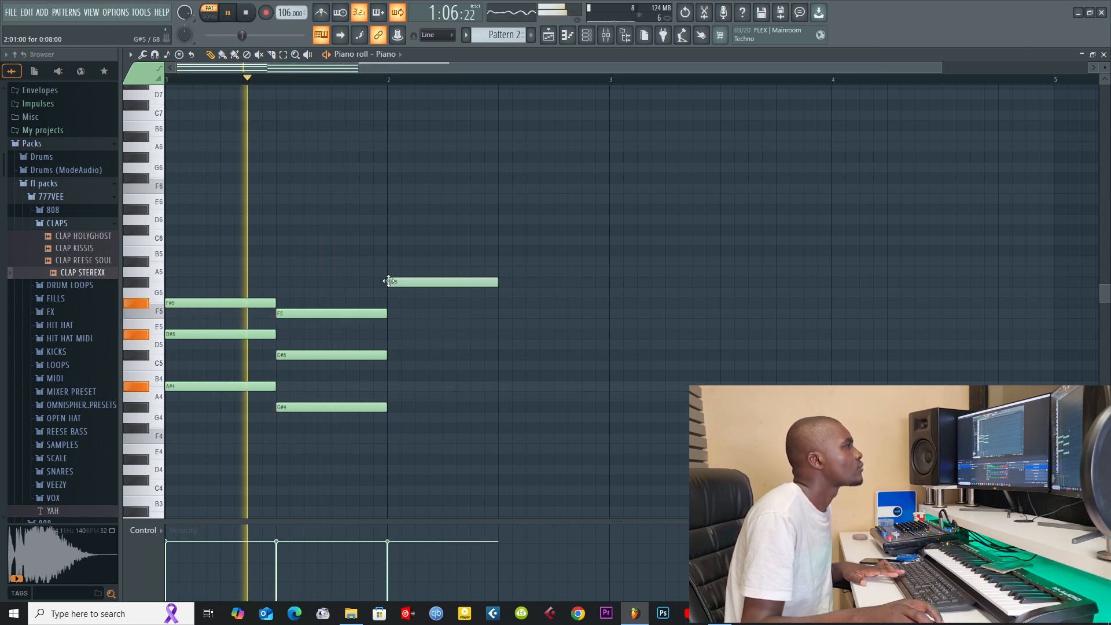
pyautogui.press('space')
pyautogui.click(390, 335)
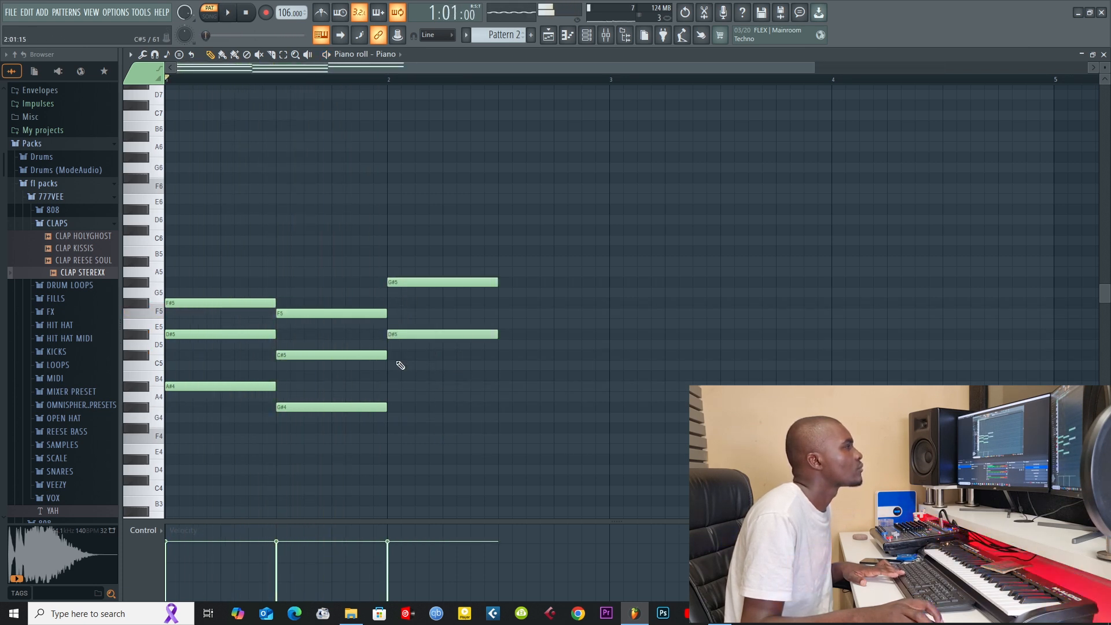
pyautogui.click(389, 376)
pyautogui.press('space')
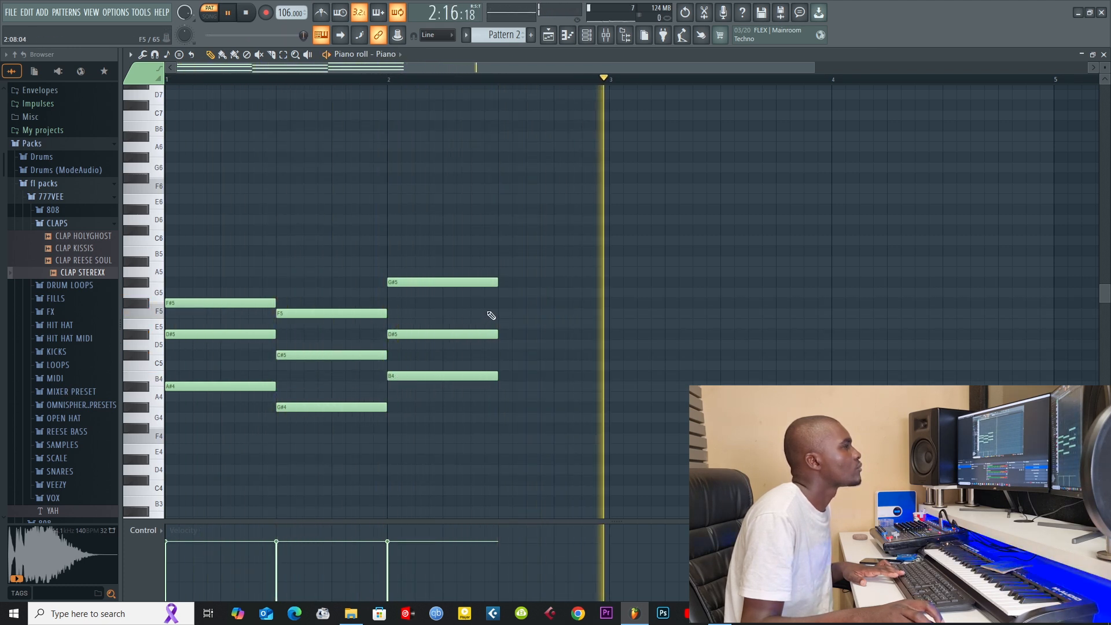
pyautogui.press('space')
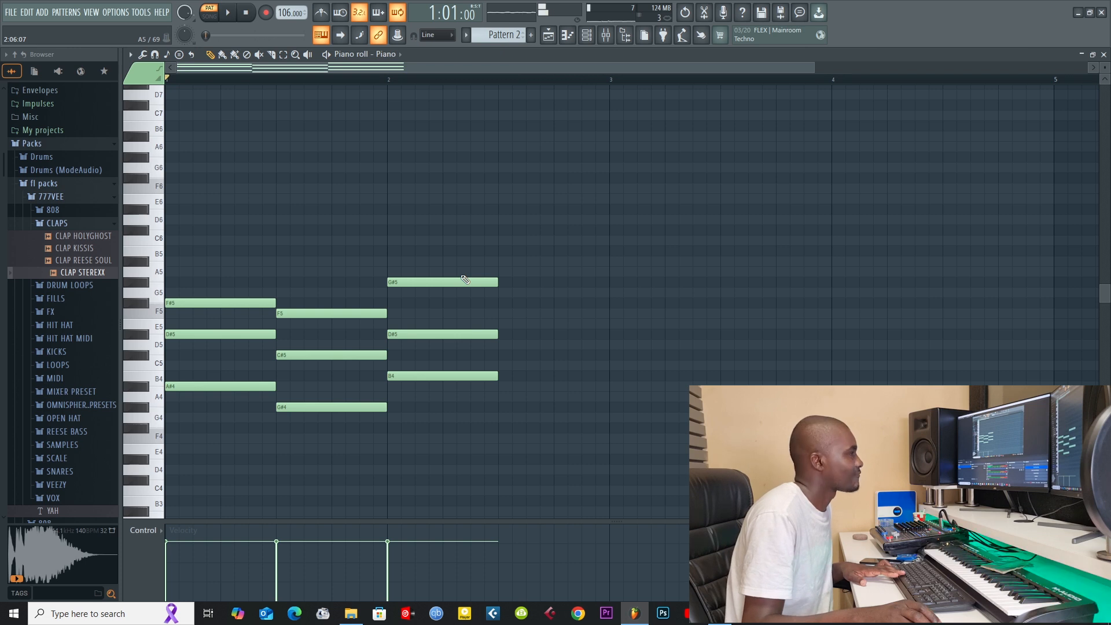
# Step: Delete all three chords from the Piano channel's piano roll
pyautogui.rightClick(459, 281)
pyautogui.rightClick(454, 333)
pyautogui.rightClick(445, 376)
pyautogui.rightClick(370, 407)
pyautogui.rightClick(347, 355)
pyautogui.rightClick(345, 313)
pyautogui.scroll(-1, 342, 284)
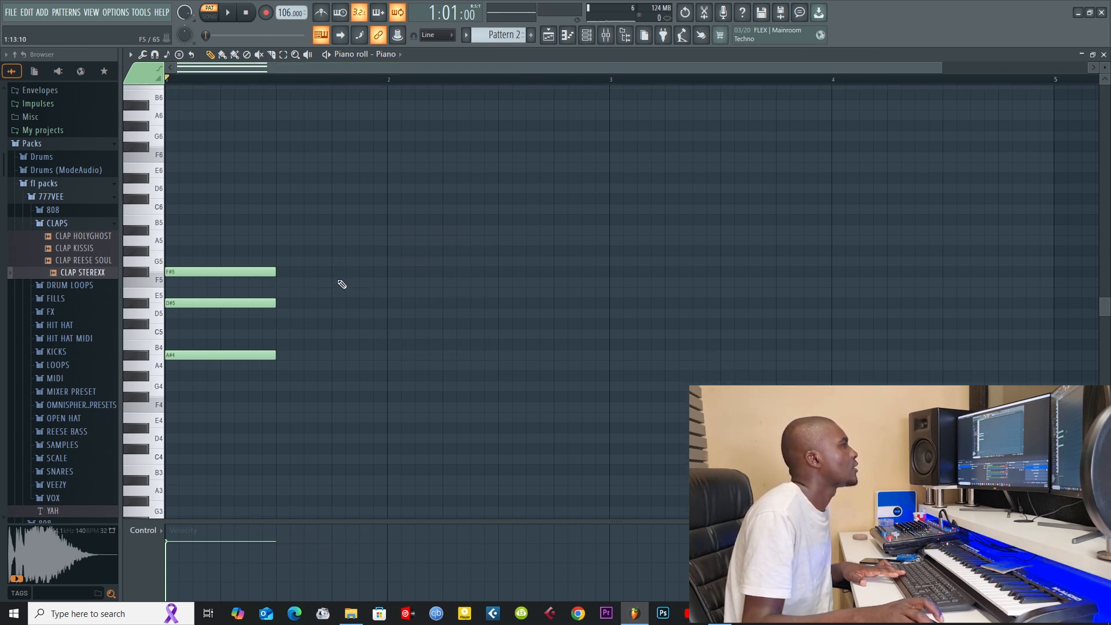
pyautogui.rightClick(220, 271)
pyautogui.rightClick(219, 303)
pyautogui.rightClick(216, 354)
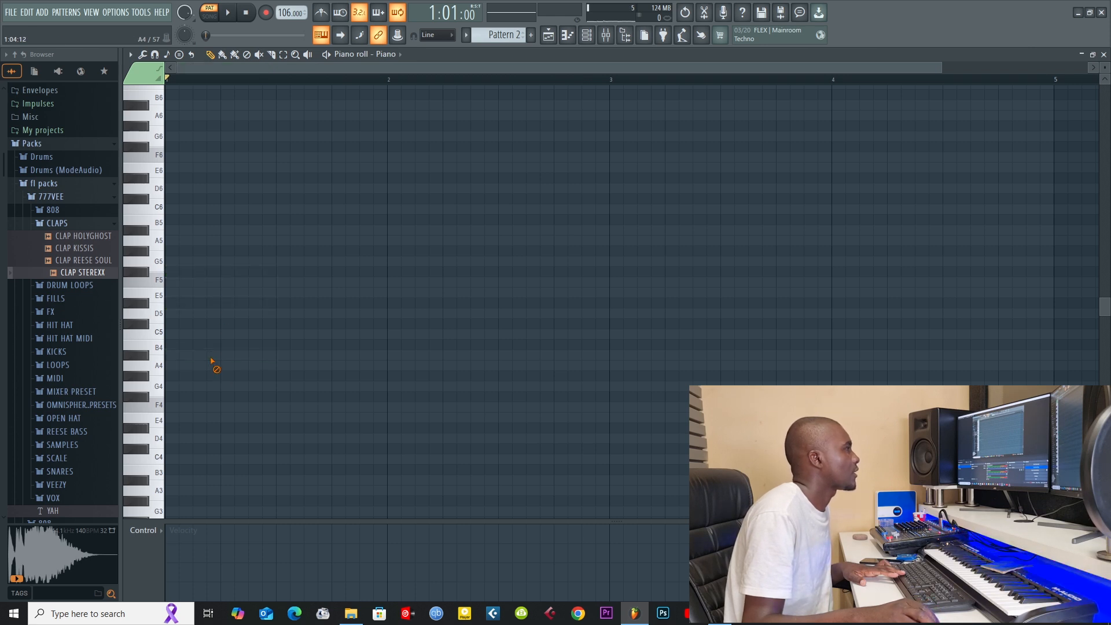
# Step: Draw an A#5, F#5 and D#5 chord across the first half of bar 1 and audition it
pyautogui.click(167, 229)
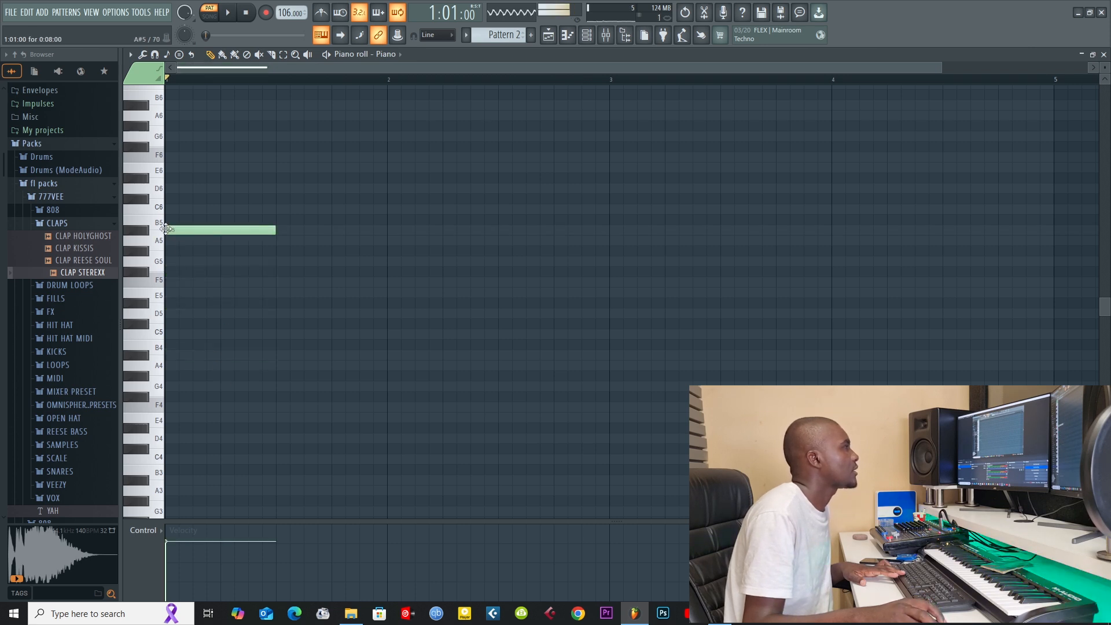
pyautogui.click(173, 272)
pyautogui.click(169, 303)
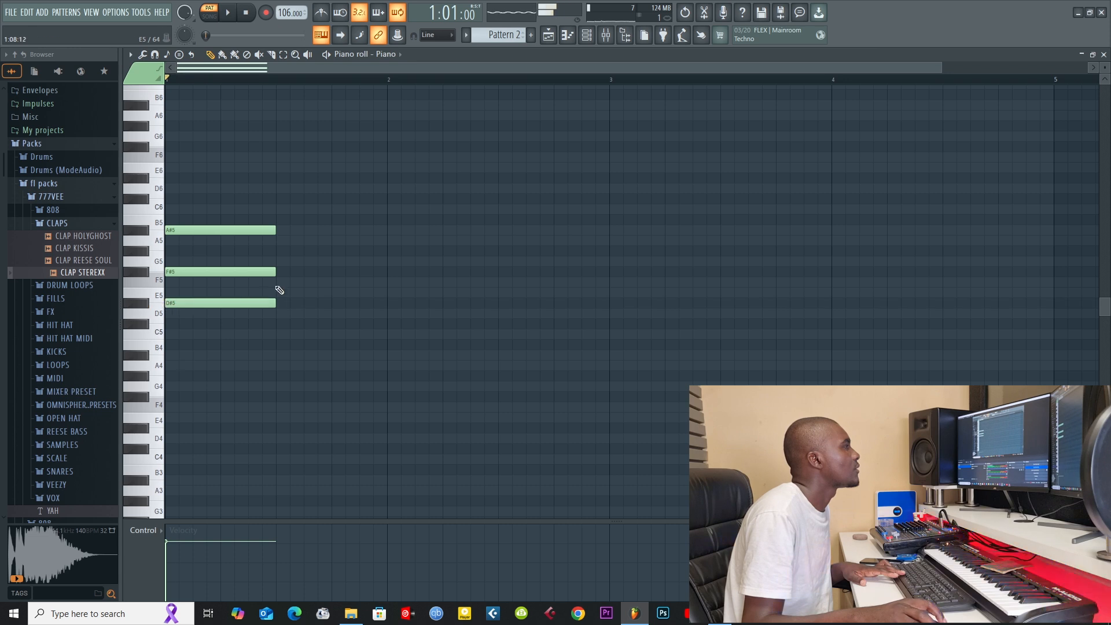
pyautogui.press('space')
# Step: Add a B5, F#5 and D#5 chord in the second half of bar 1, auditioning the progression while drawing
pyautogui.press('space')
pyautogui.press('space')
pyautogui.click(278, 219)
pyautogui.press('space')
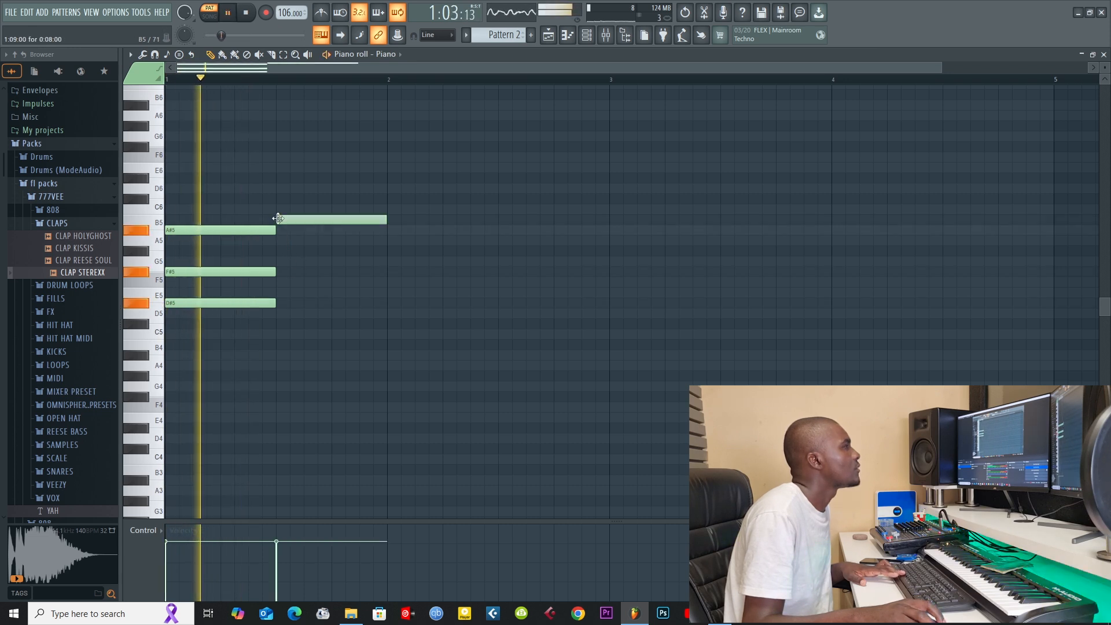
pyautogui.press('space')
pyautogui.click(279, 271)
pyautogui.press('space')
pyautogui.click(284, 305)
pyautogui.press('space')
pyautogui.press('space')
pyautogui.press('space')
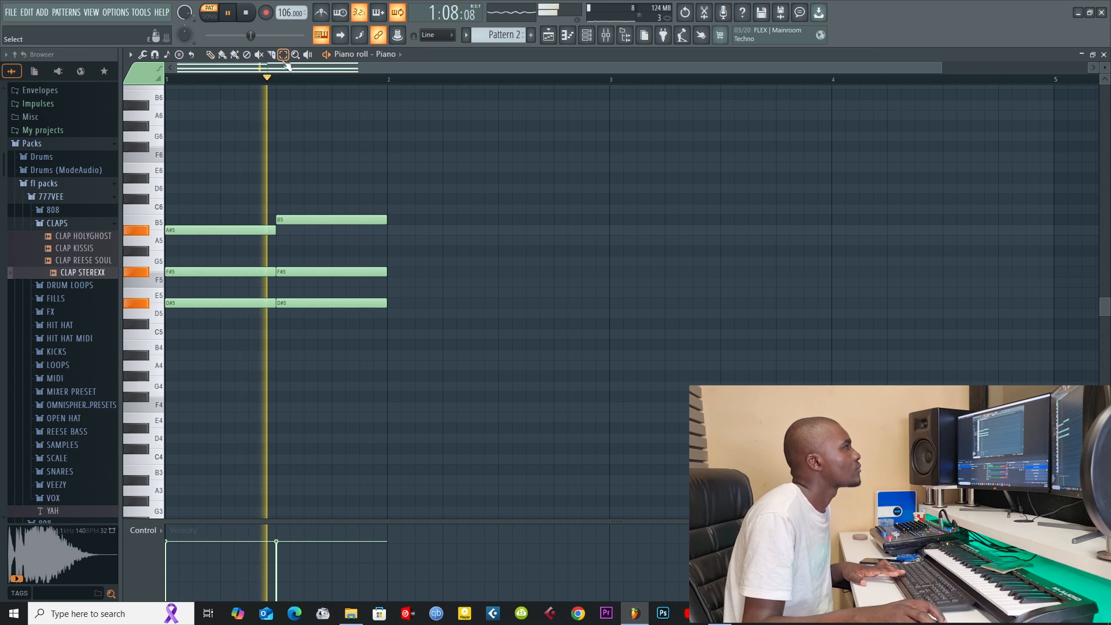
# Step: Select the three notes of the first chord and shorten them together to six steps during playback
pyautogui.moveTo(265, 214); pyautogui.dragTo(238, 317)
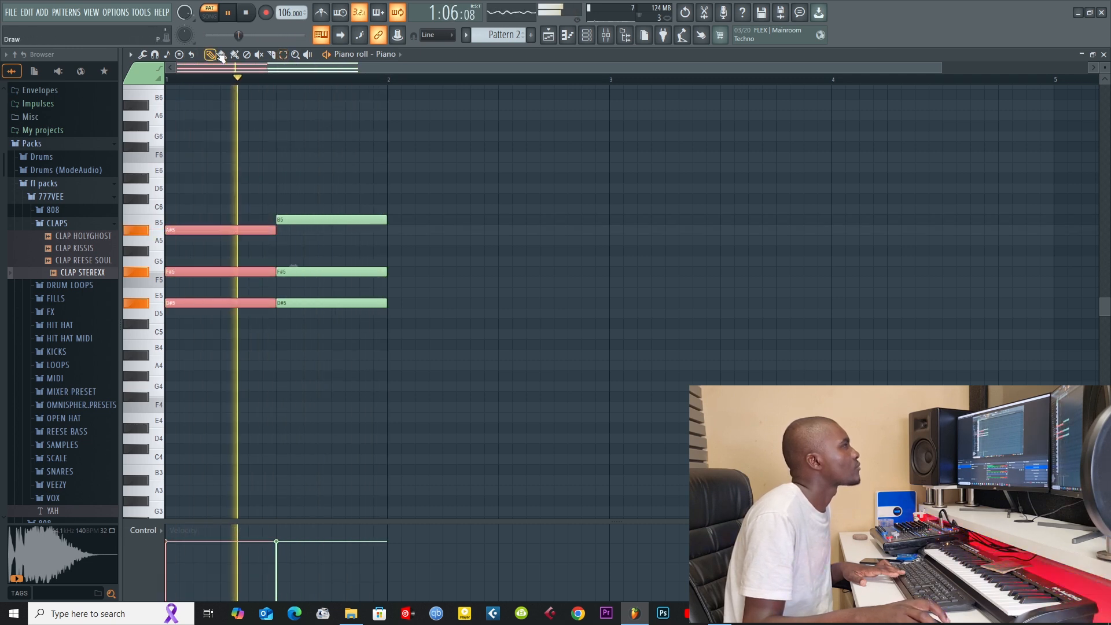
pyautogui.moveTo(272, 232); pyautogui.dragTo(247, 231)
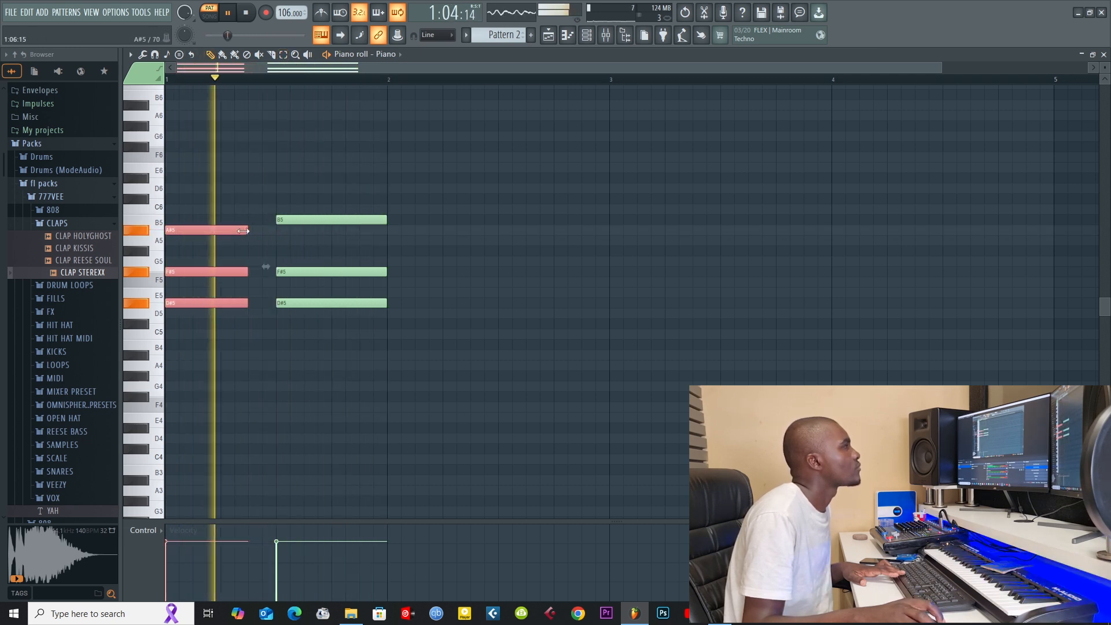
# Step: Move the second chord back to start right after the first and extend its notes to the end of bar 1
pyautogui.moveTo(372, 185); pyautogui.dragTo(314, 402)
pyautogui.press('space')
pyautogui.moveTo(280, 217); pyautogui.dragTo(253, 216)
pyautogui.press('space')
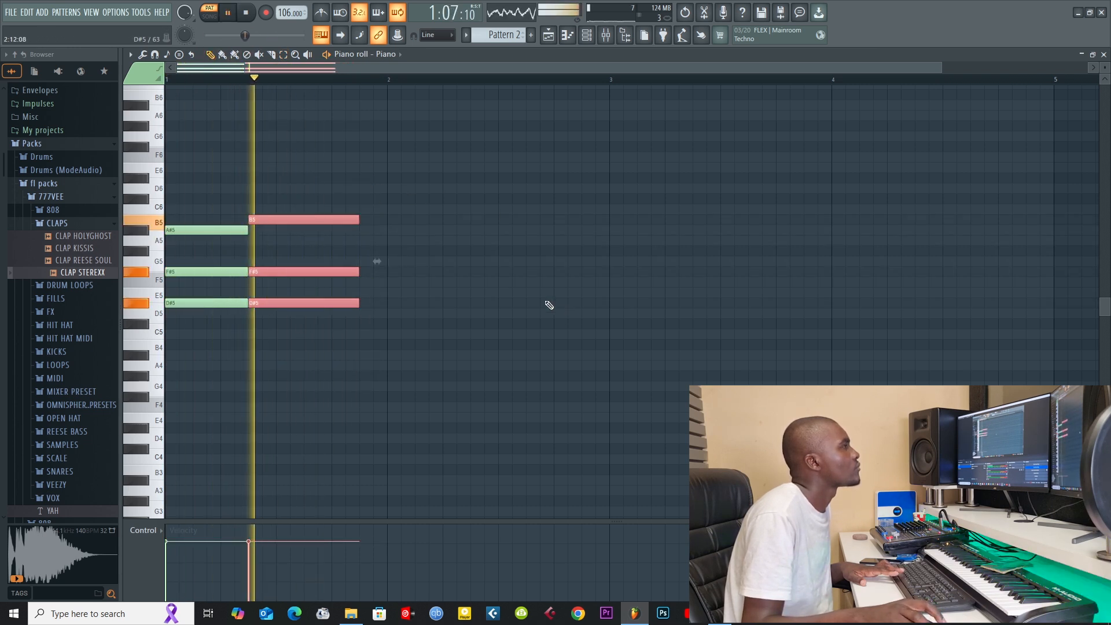
pyautogui.moveTo(367, 217); pyautogui.dragTo(393, 222)
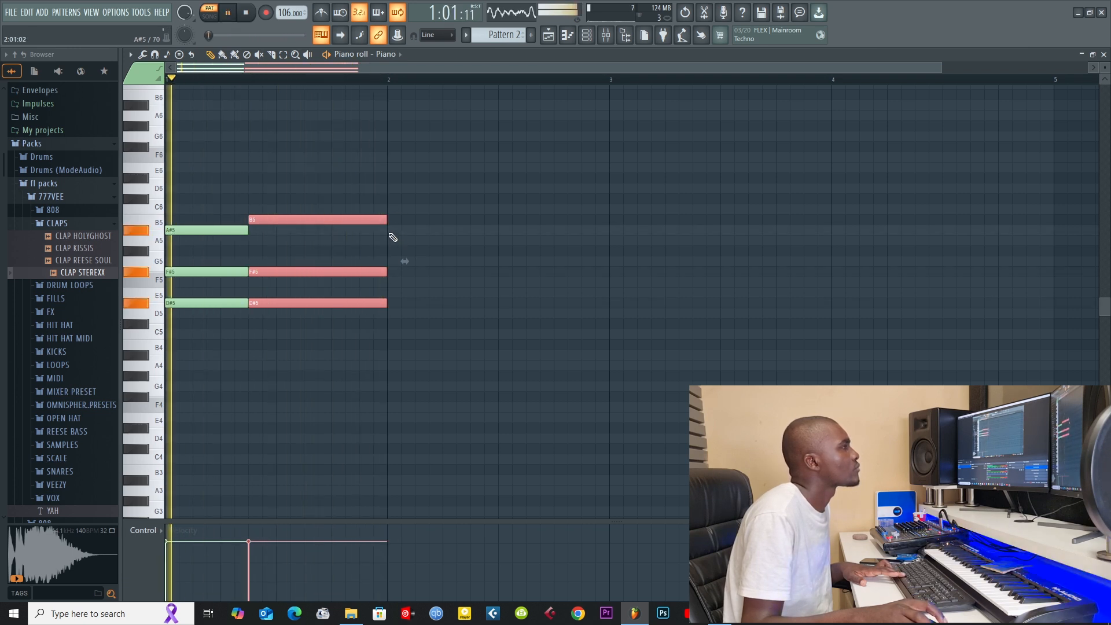
# Step: Draw an A#5, F#5 and C#5 chord at the start of bar 2 and shorten its notes to six steps
pyautogui.click(392, 230)
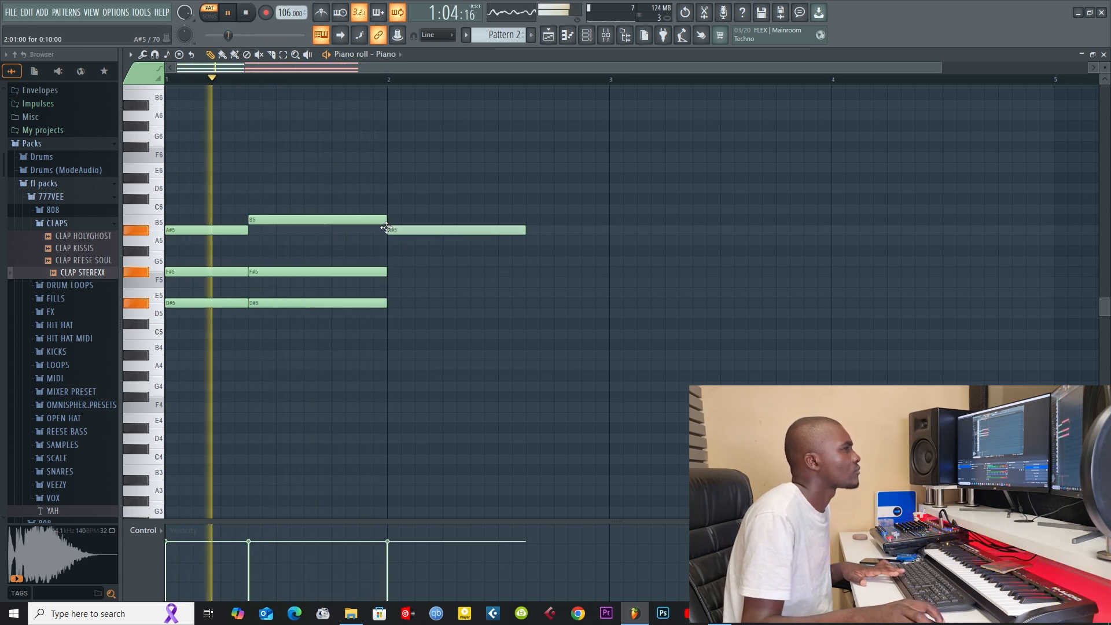
pyautogui.click(393, 272)
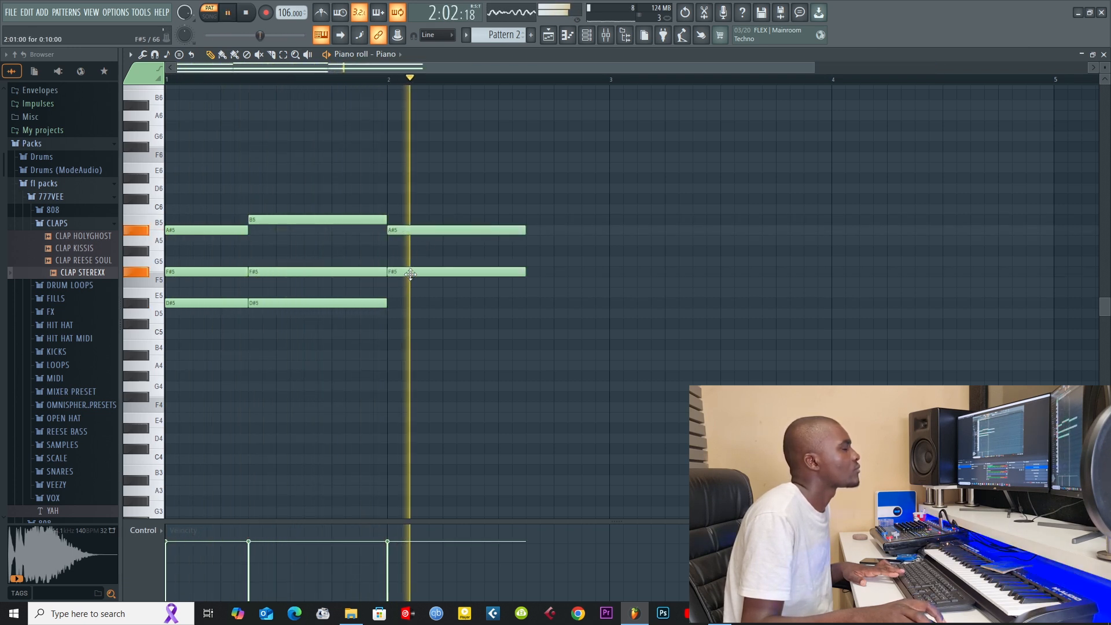
pyautogui.click(391, 323)
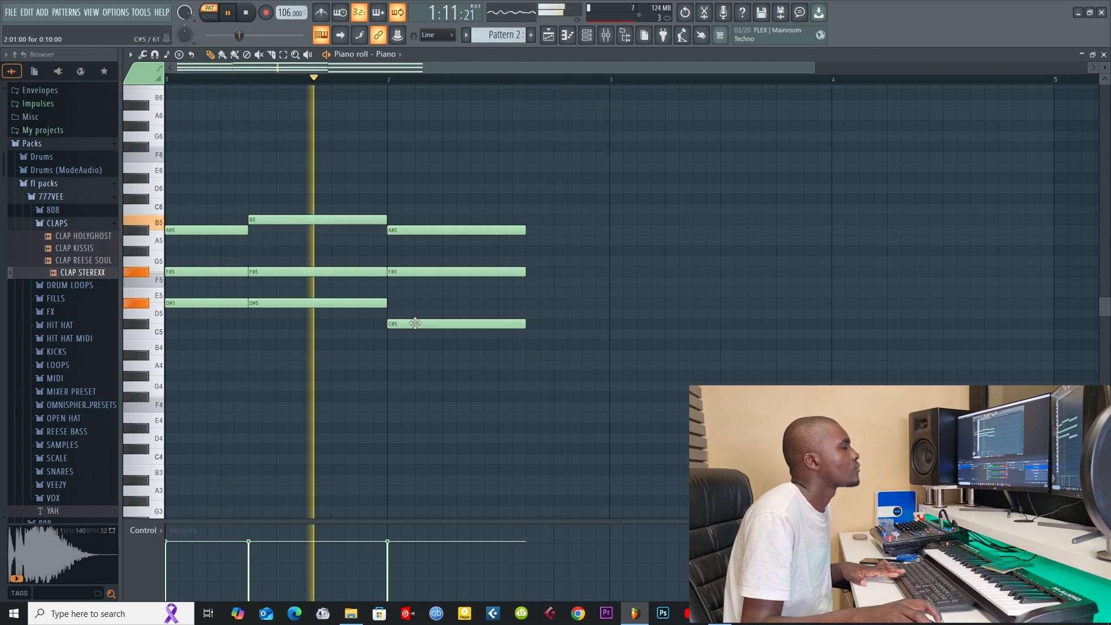
pyautogui.press('space')
pyautogui.press('space')
pyautogui.moveTo(524, 195); pyautogui.dragTo(500, 330)
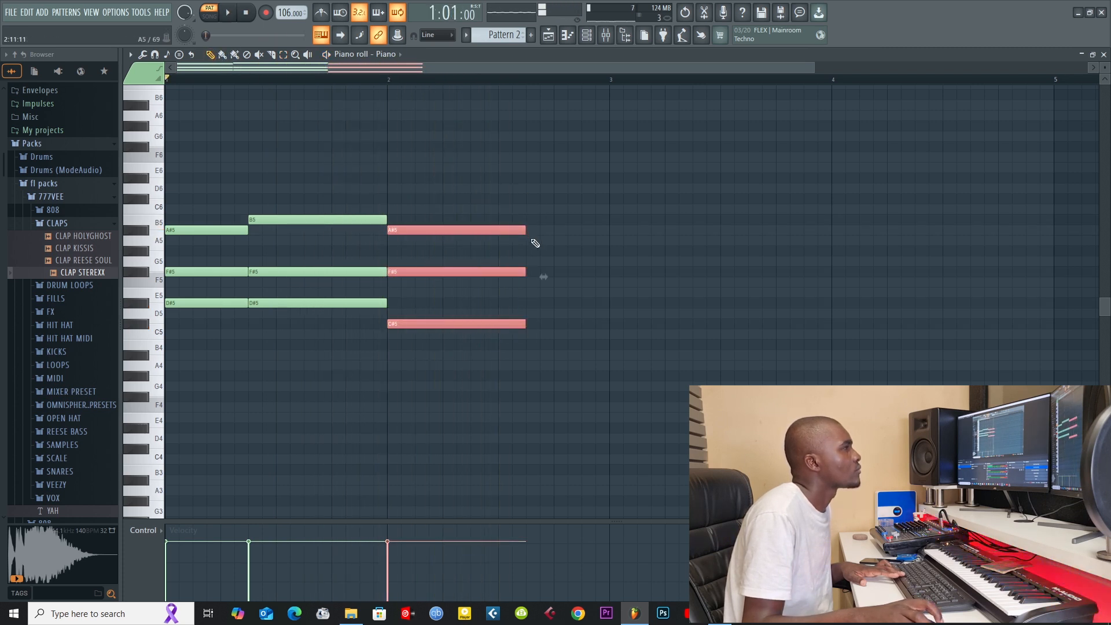
pyautogui.moveTo(525, 229); pyautogui.dragTo(464, 228)
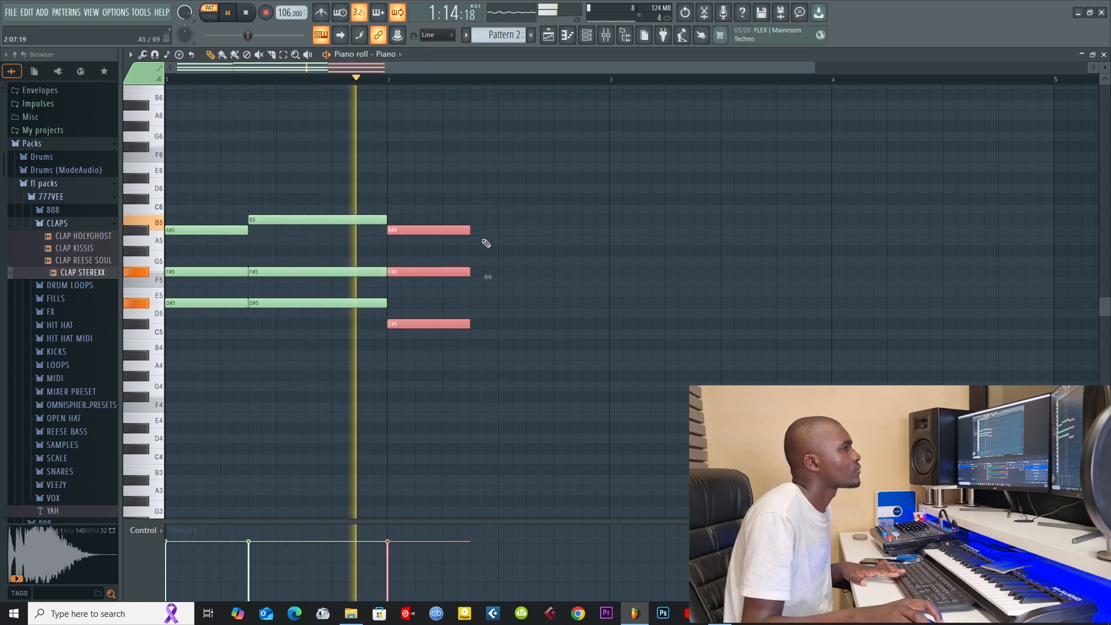
# Step: Draw G#5, F5 and B4 notes filling the rest of bar 2, and raise the B4 note to C#5
pyautogui.click(479, 250)
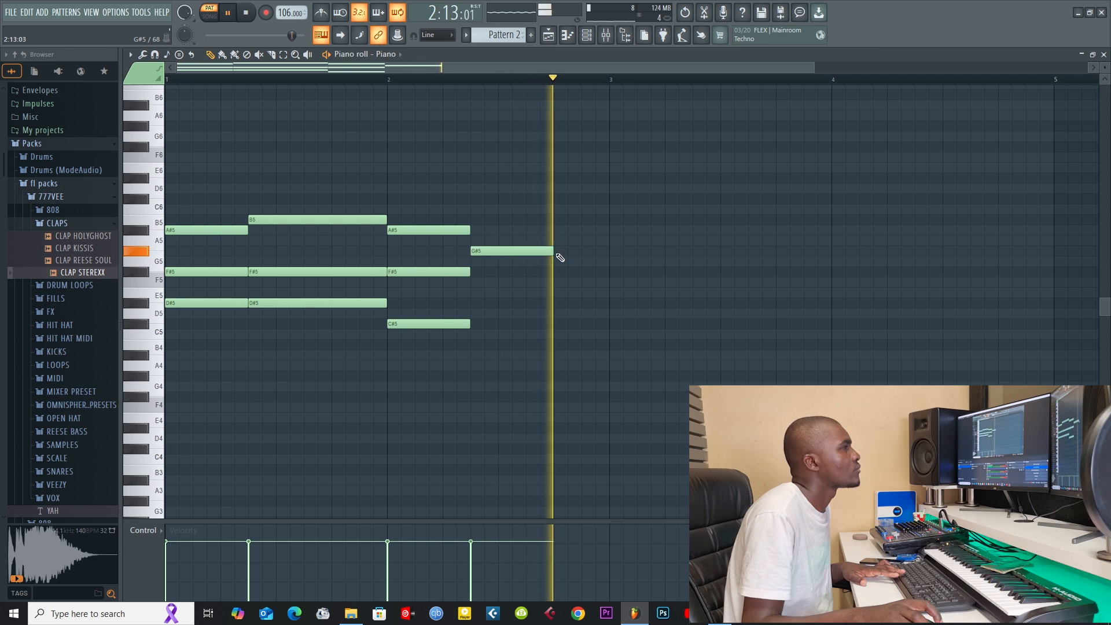
pyautogui.moveTo(555, 251); pyautogui.dragTo(610, 250)
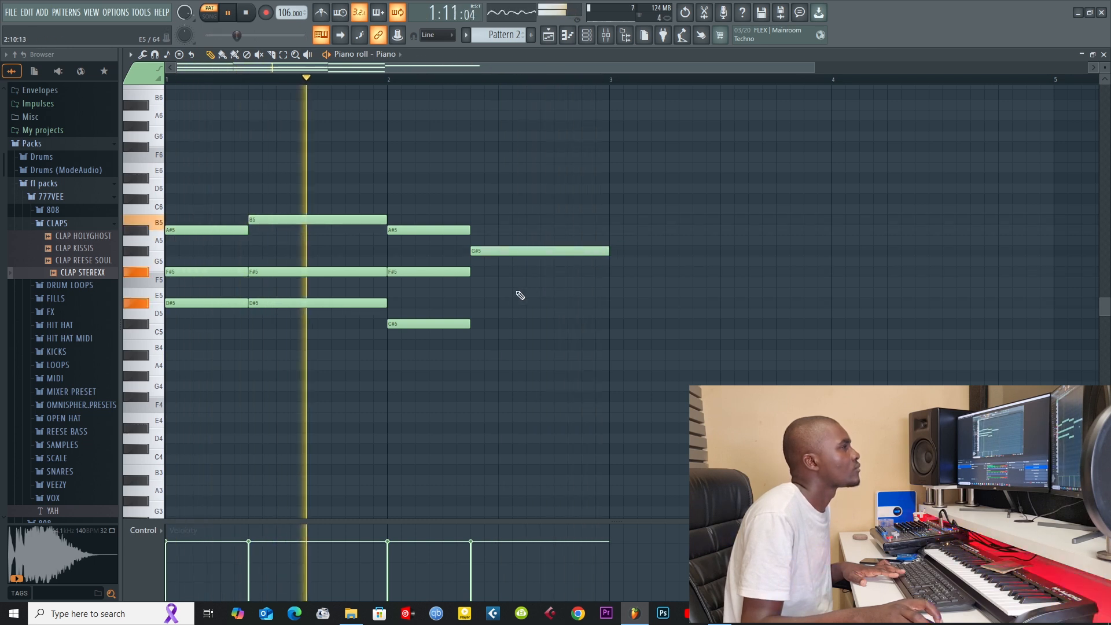
pyautogui.click(490, 282)
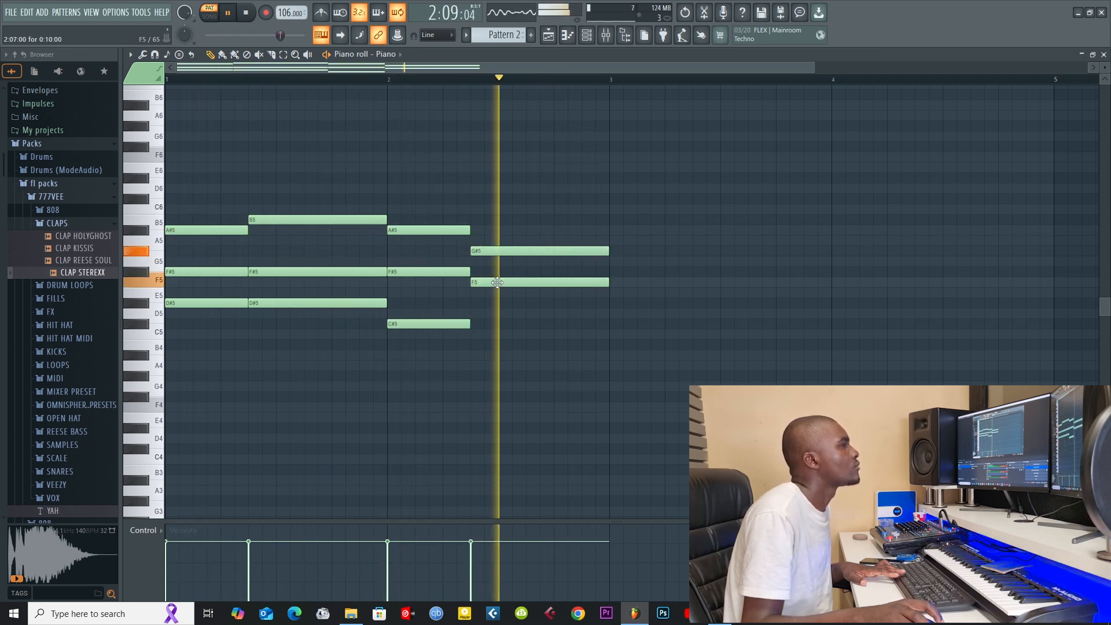
pyautogui.click(491, 344)
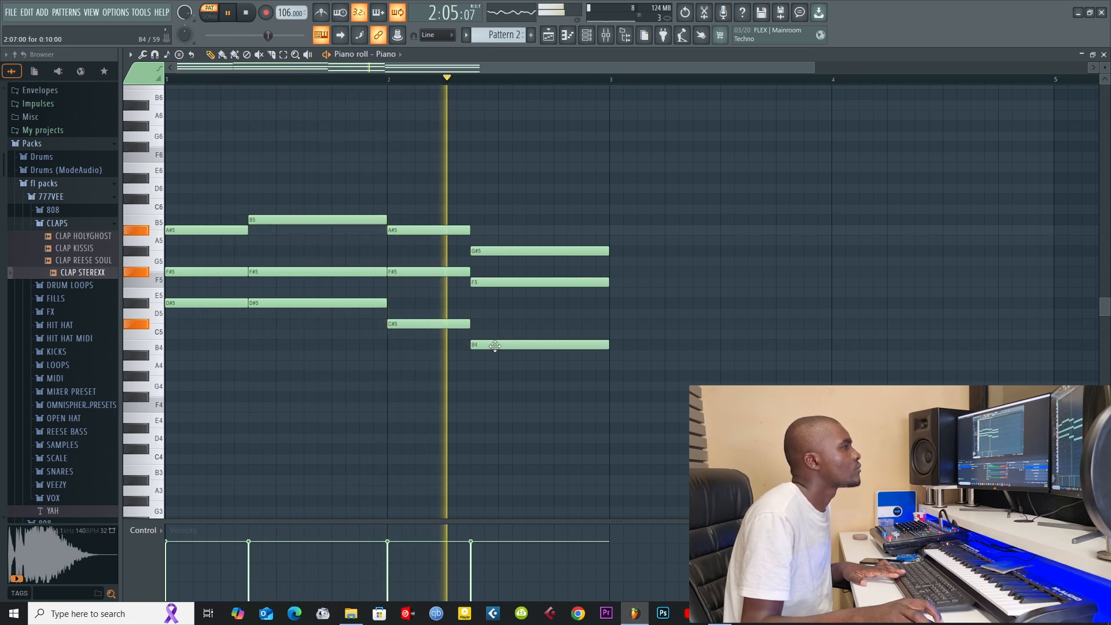
pyautogui.moveTo(494, 346); pyautogui.dragTo(490, 321)
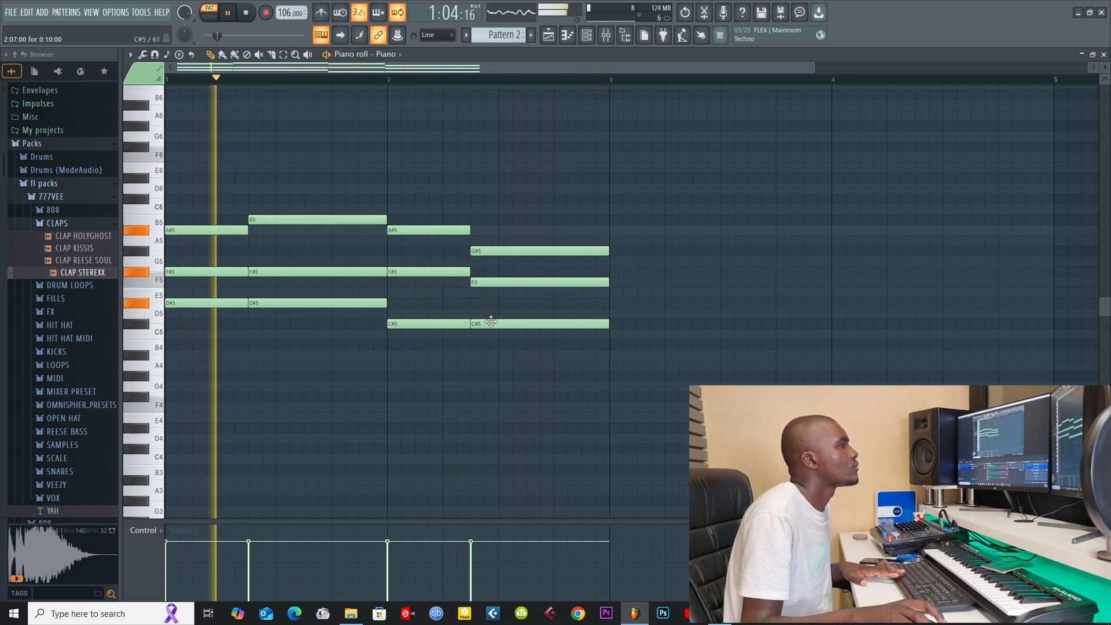
# Step: Show the playlist and lay Pattern 2 clips end to end on Track 2 across bars 1 to 8
pyautogui.press('F5')
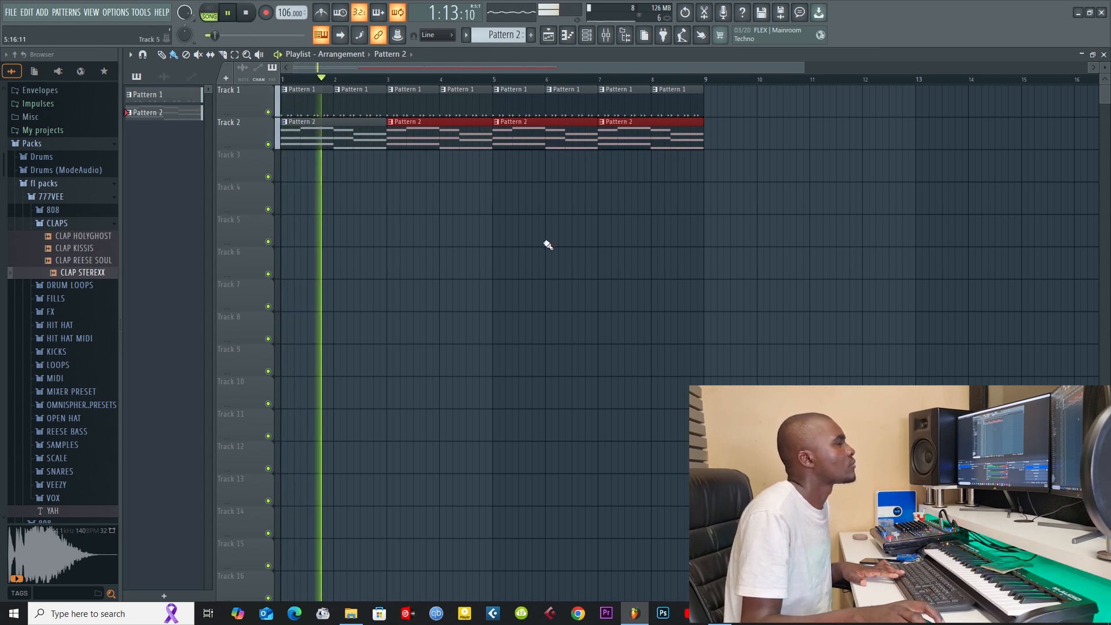
# Step: Replace the Piano channel's instrument with Keyzone Classic and close the plugin window
pyautogui.click(586, 34)
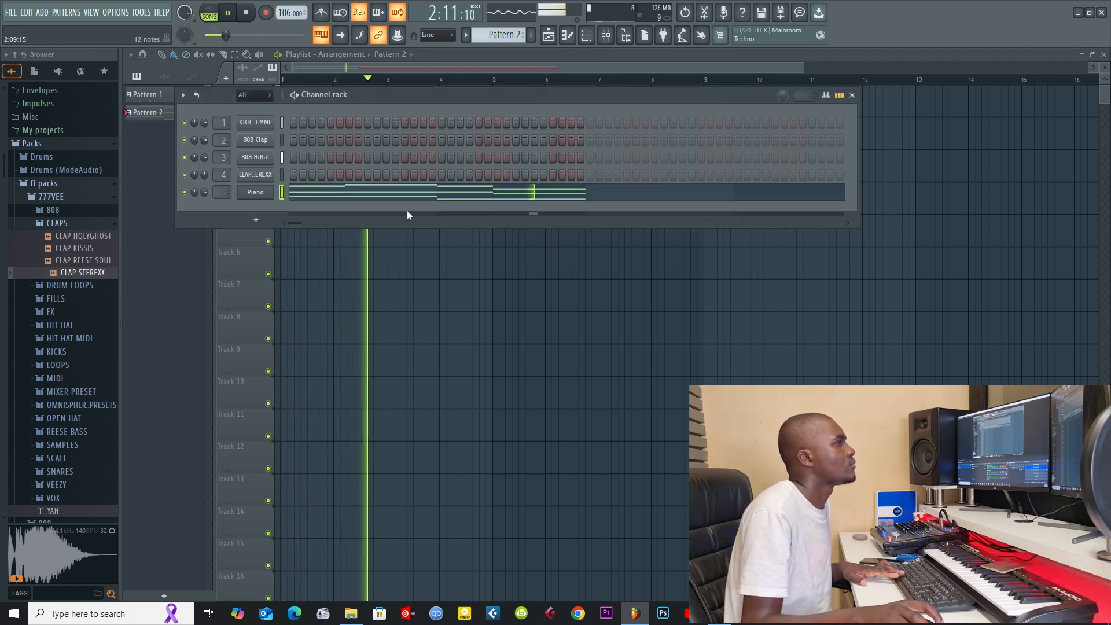
pyautogui.rightClick(267, 192)
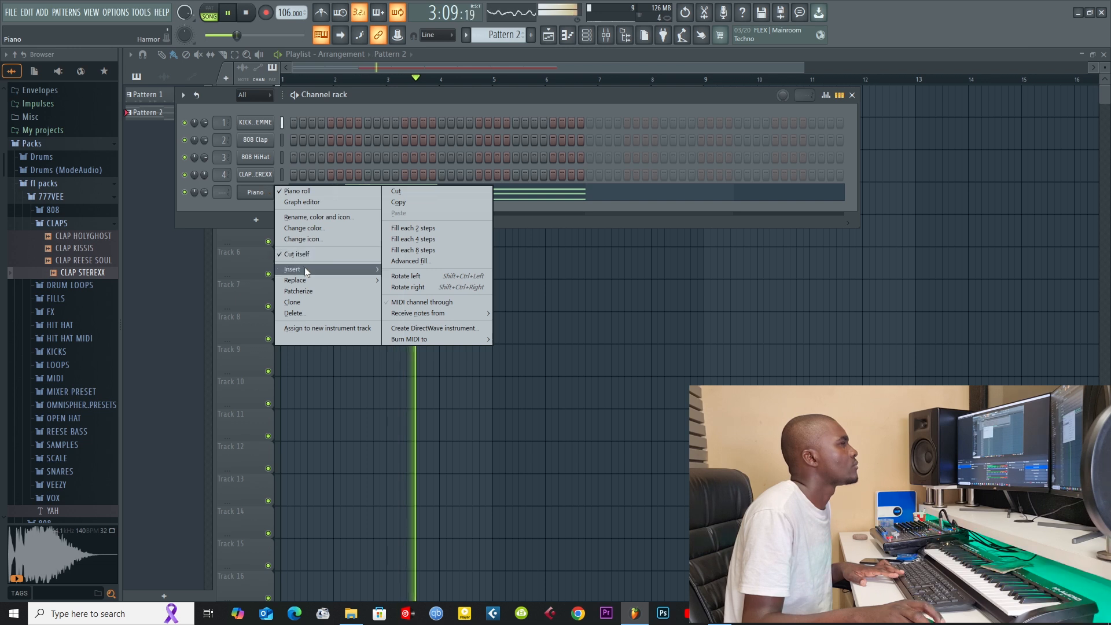
pyautogui.moveTo(305, 279)
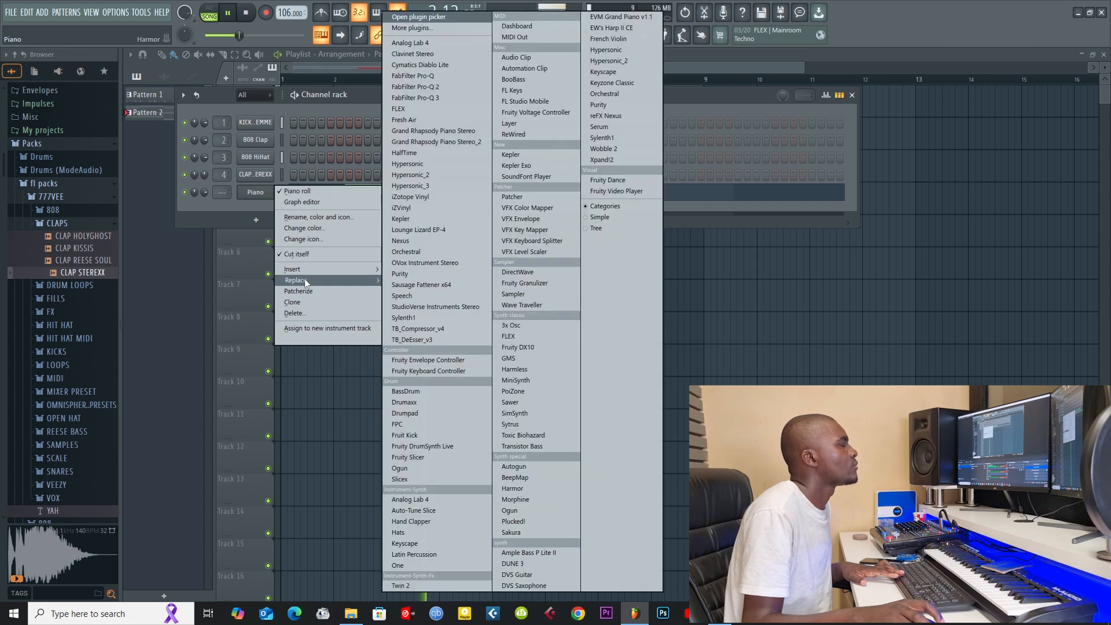
pyautogui.click(620, 82)
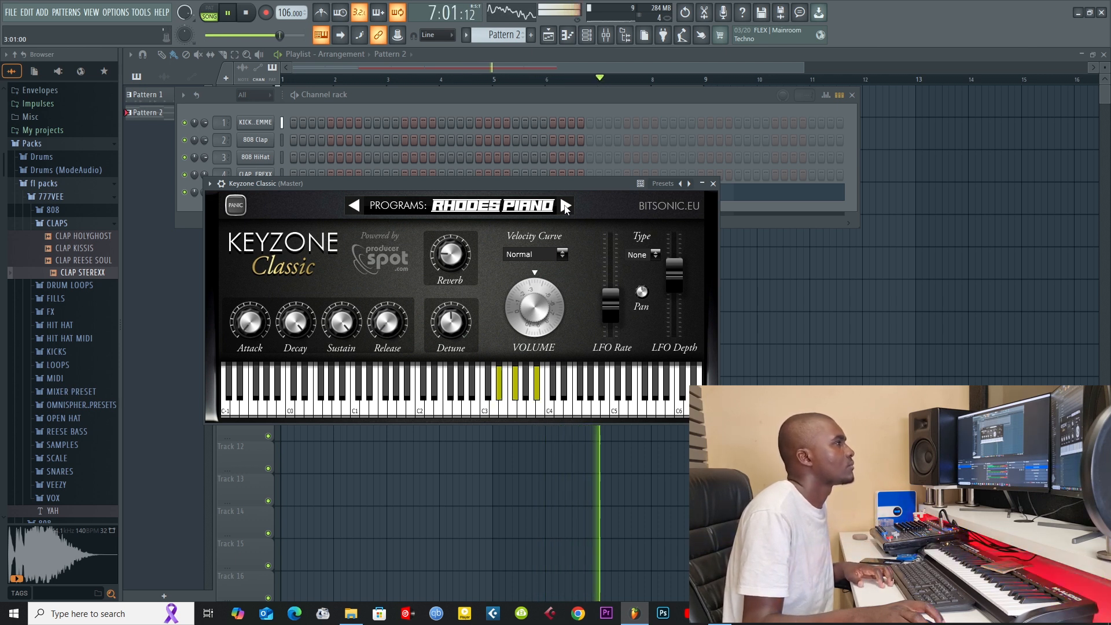
pyautogui.click(713, 184)
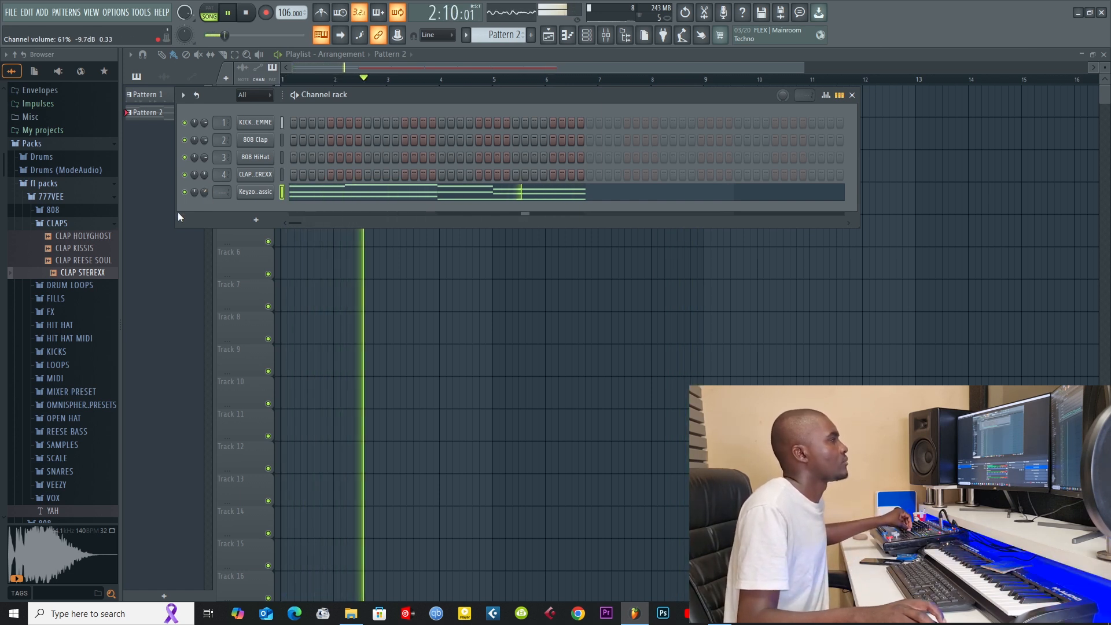
# Step: Collapse the CLAPS folder, then find and audition the 808 Snare sample in the Drums pack's Snares folder
pyautogui.click(67, 225)
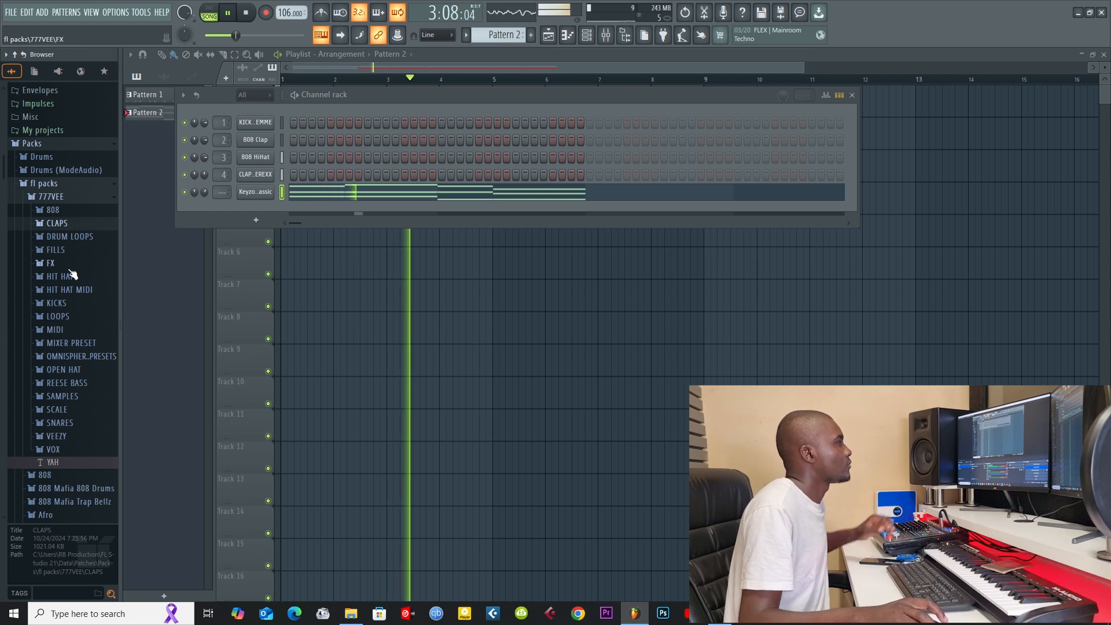
pyautogui.click(41, 157)
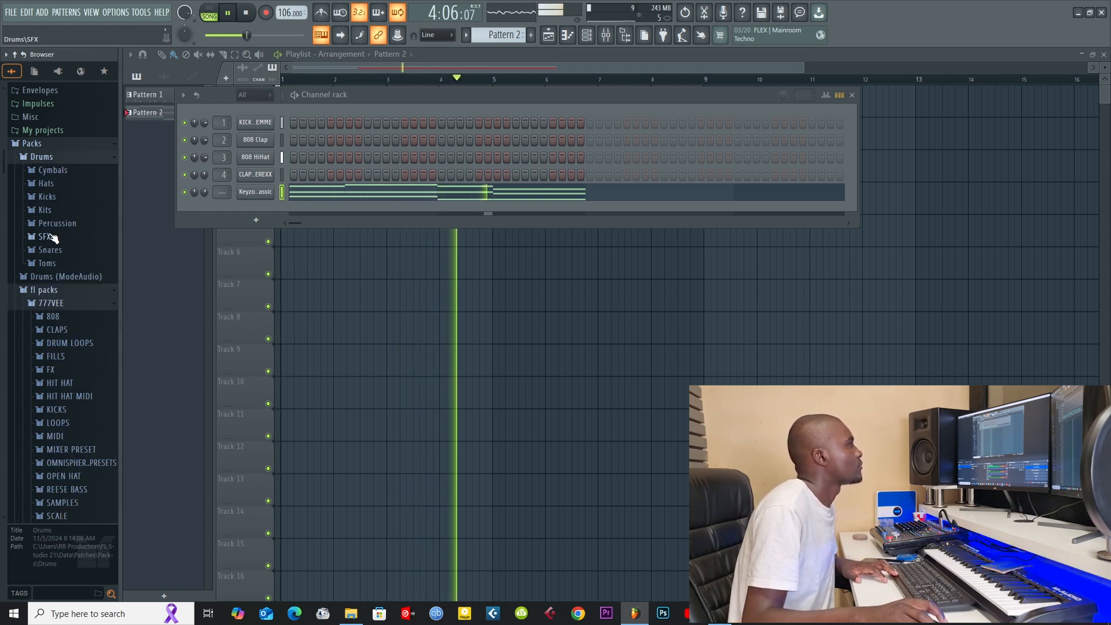
pyautogui.click(50, 250)
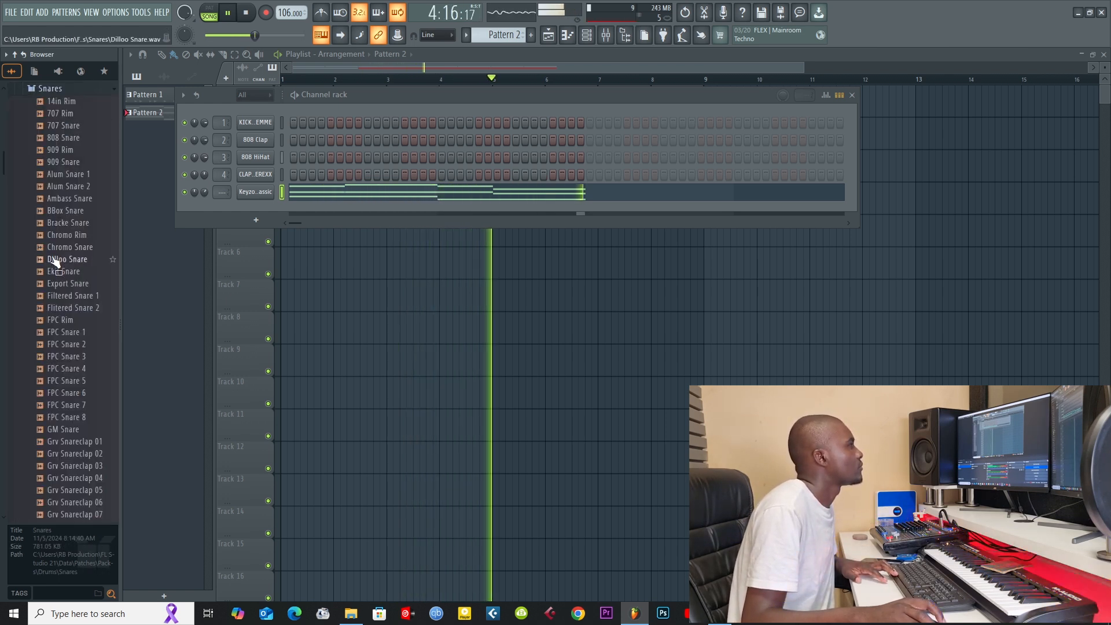
pyautogui.click(71, 140)
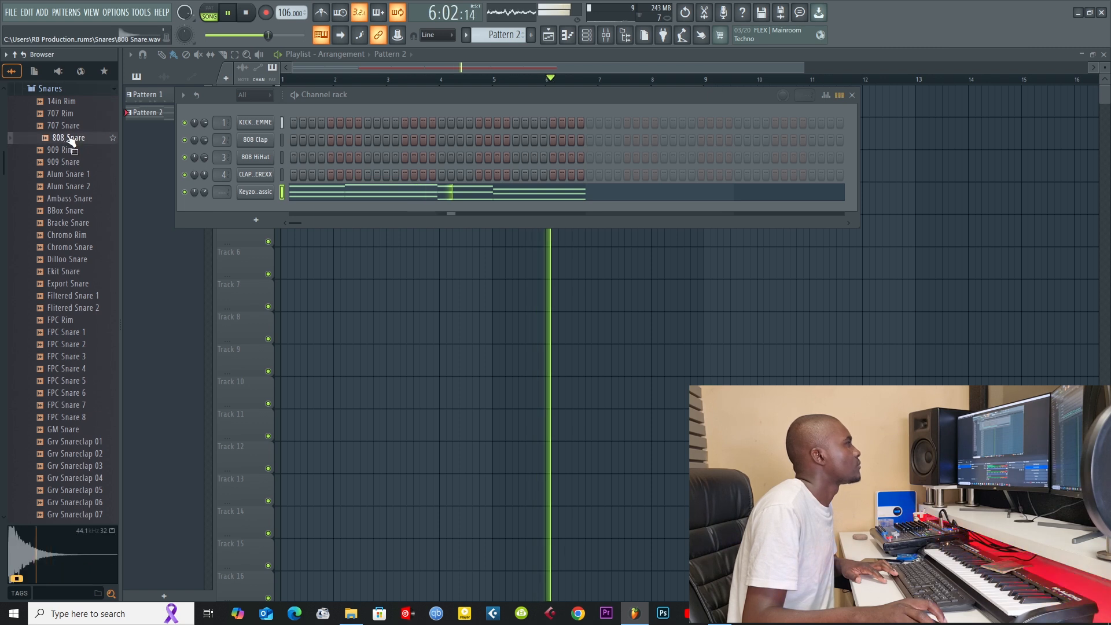
pyautogui.moveTo(68, 140); pyautogui.dragTo(283, 233)
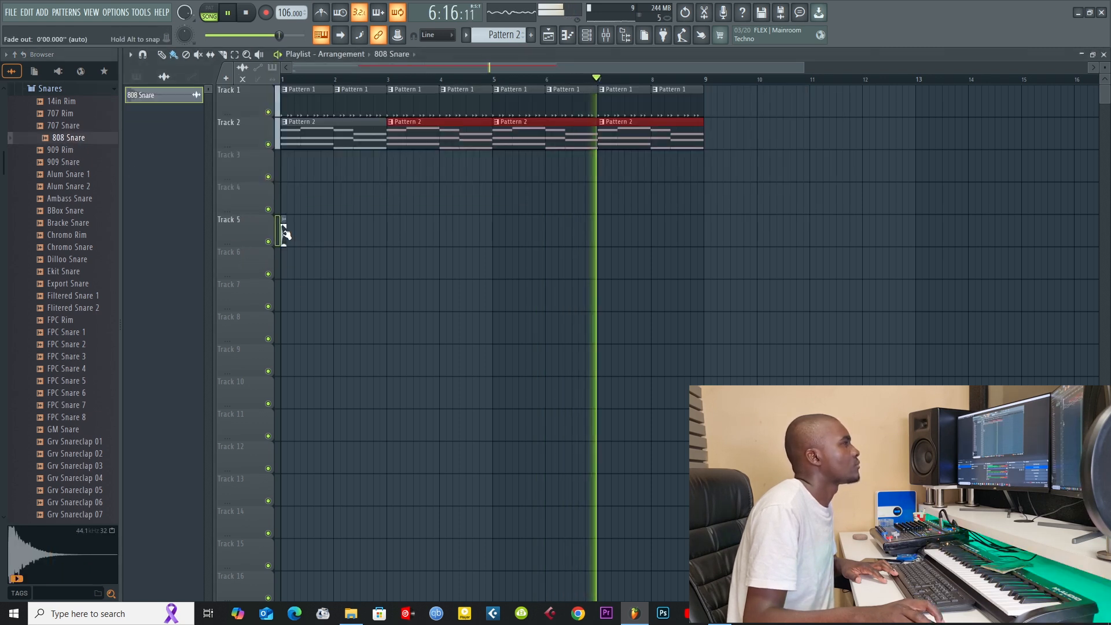
pyautogui.rightClick(282, 235)
pyautogui.moveTo(62, 140)
pyautogui.mouseDown()
pyautogui.moveTo(321, 160)
pyautogui.moveTo(43, 139)
pyautogui.mouseUp()
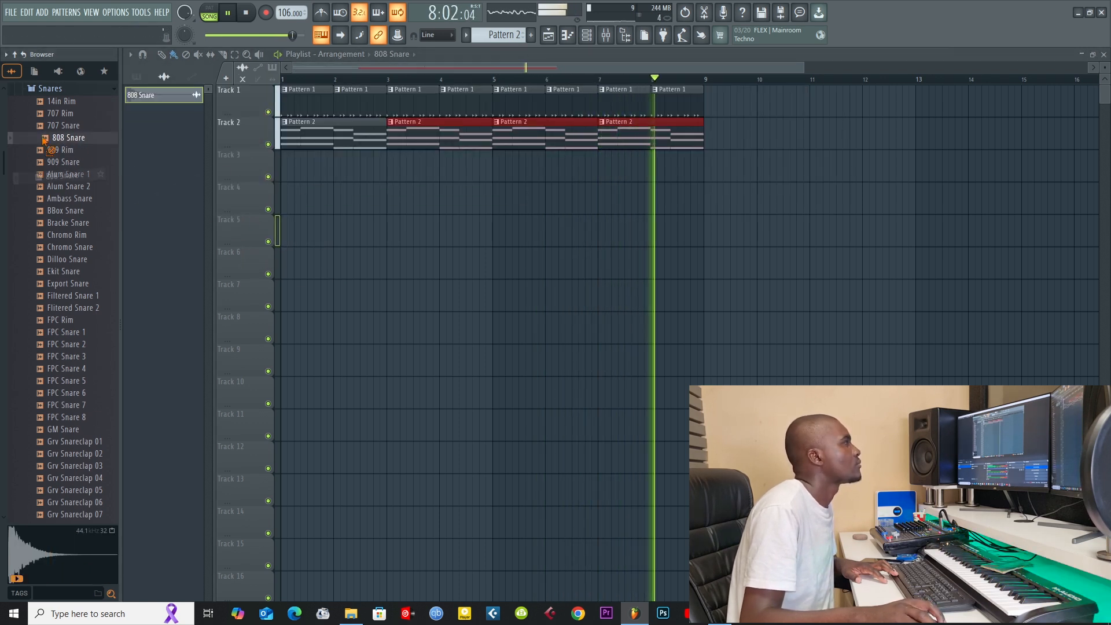
# Step: Add the 808 Snare sample as a new channel and switch to Pattern 3
pyautogui.click(587, 35)
pyautogui.moveTo(67, 138); pyautogui.dragTo(256, 140)
pyautogui.scroll(1, 509, 32)
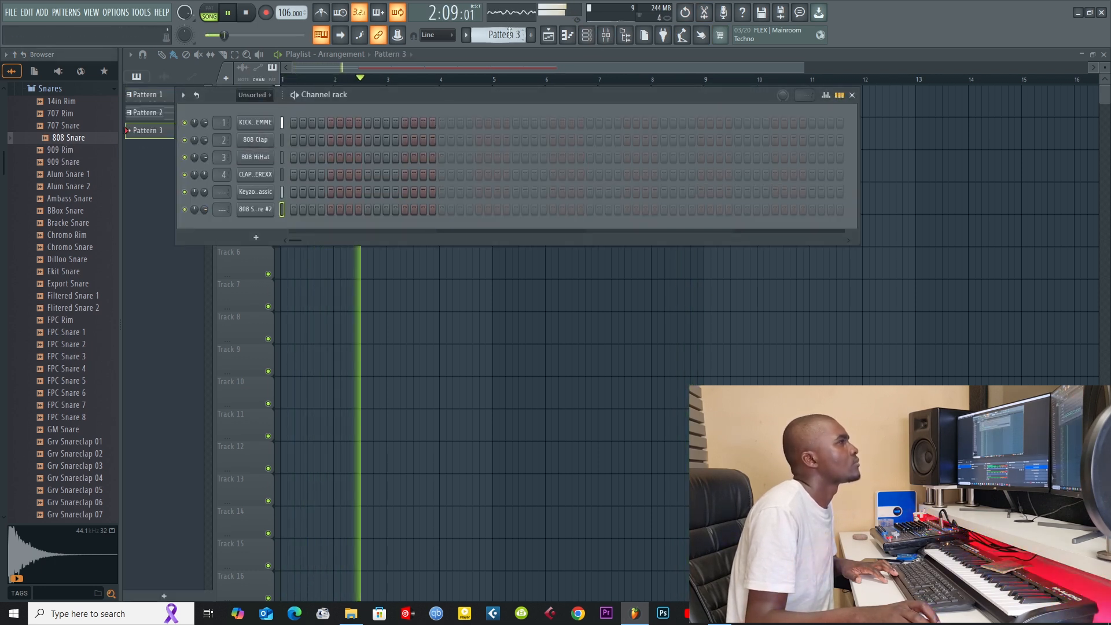
# Step: Place a Pattern 3 clip at bar 1 of Track 3 and show the new 808 Snare channel's piano roll
pyautogui.click(474, 67)
pyautogui.click(282, 165)
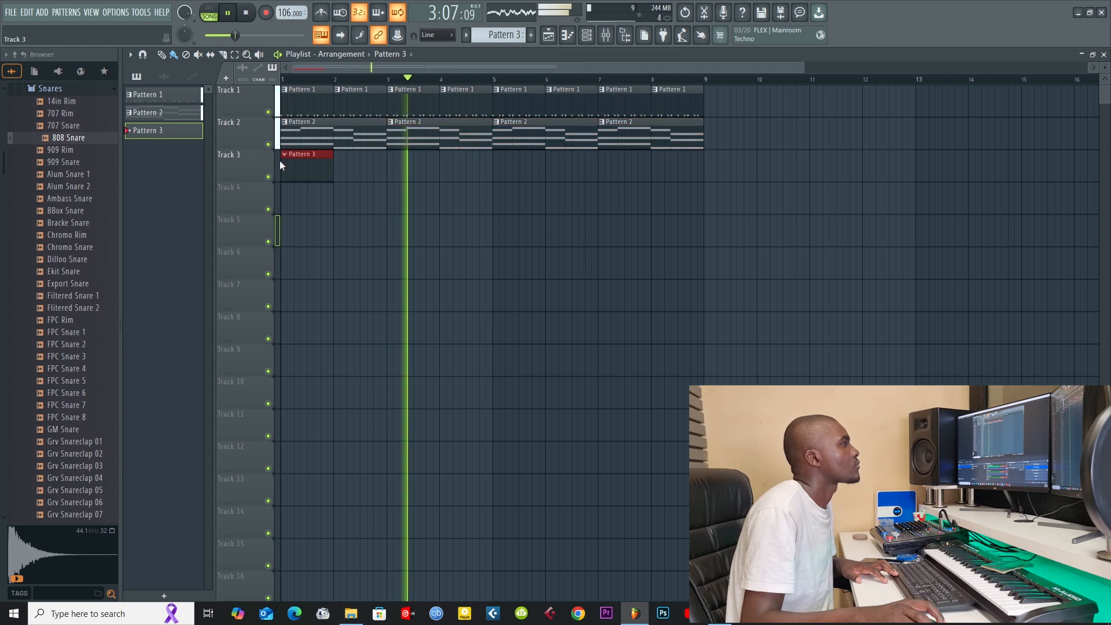
pyautogui.click(568, 35)
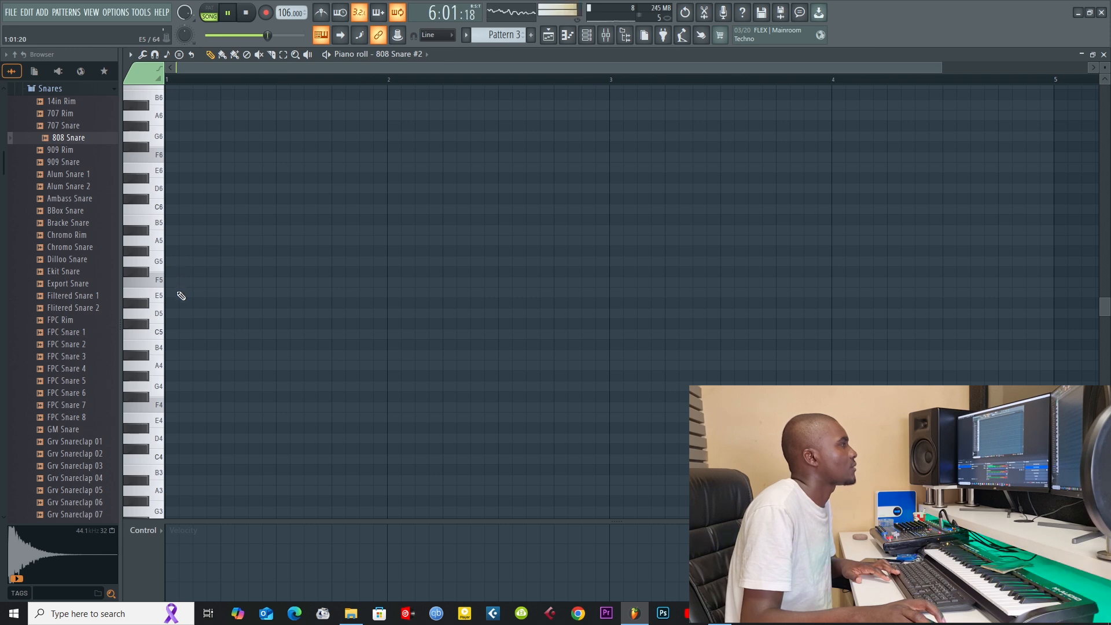
pyautogui.click(550, 36)
pyautogui.press('space')
pyautogui.click(586, 36)
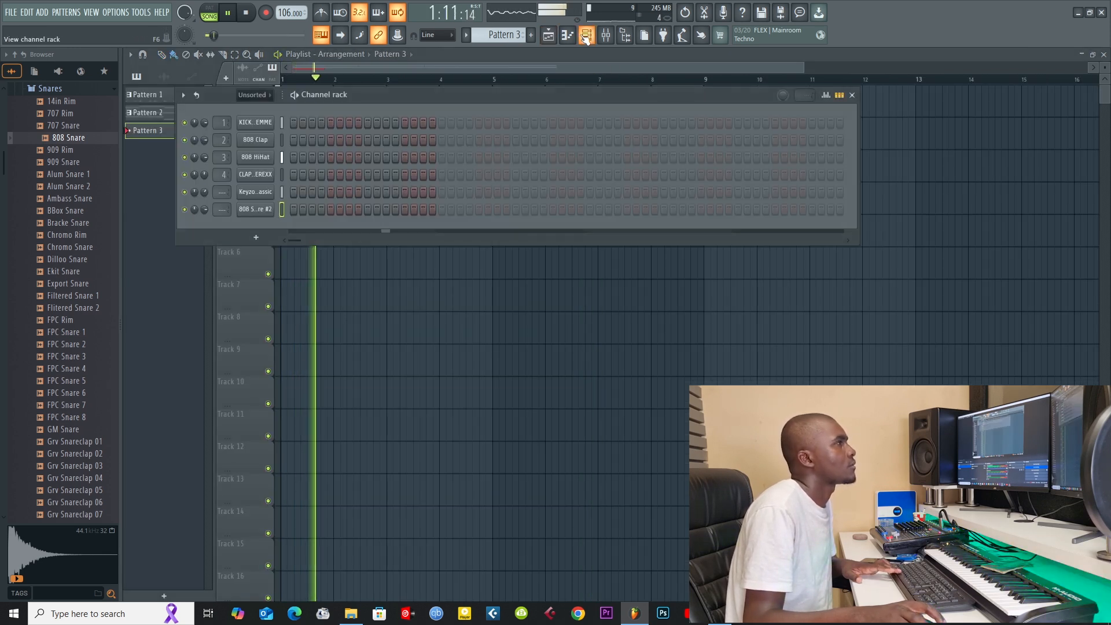
pyautogui.click(569, 36)
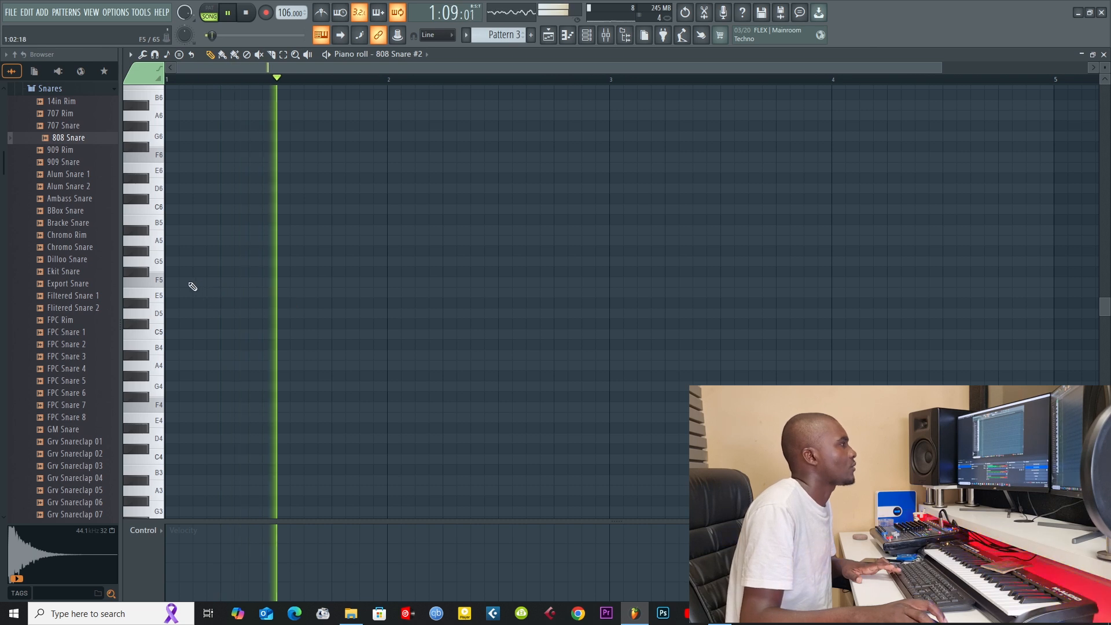
# Step: Draw one-step A#5 notes on steps 1, 4, 7 and 10 of bar 1, playing back the rhythm between placements
pyautogui.click(169, 231)
pyautogui.press('space')
pyautogui.press('space')
pyautogui.moveTo(301, 231); pyautogui.dragTo(177, 233)
pyautogui.press('space')
pyautogui.press('space')
pyautogui.press('space')
pyautogui.click(211, 230)
pyautogui.press('space')
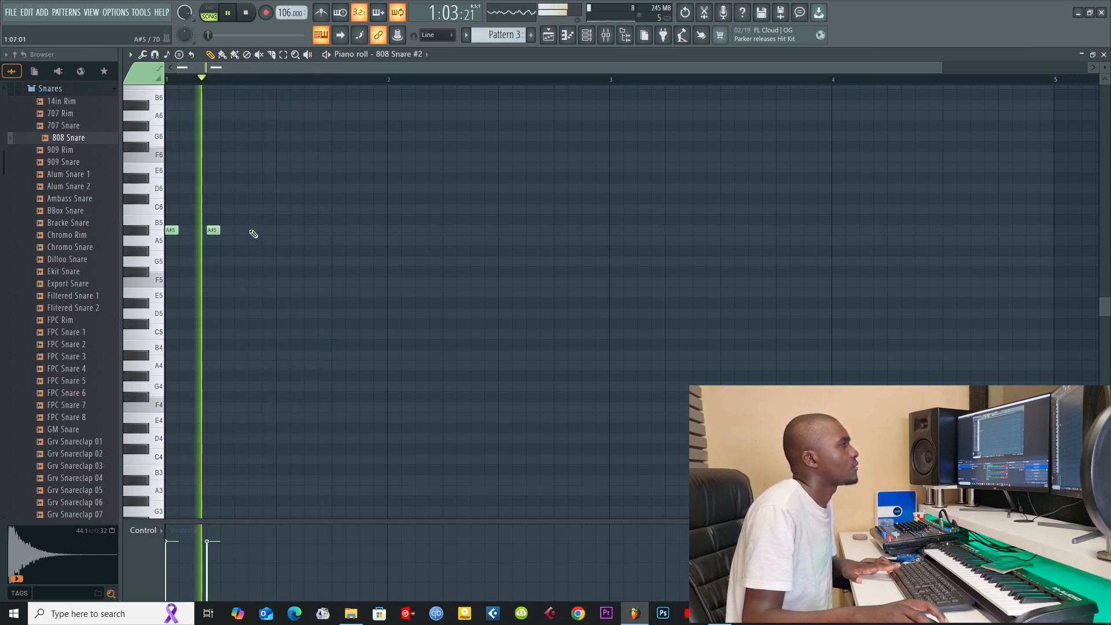
pyautogui.press('space')
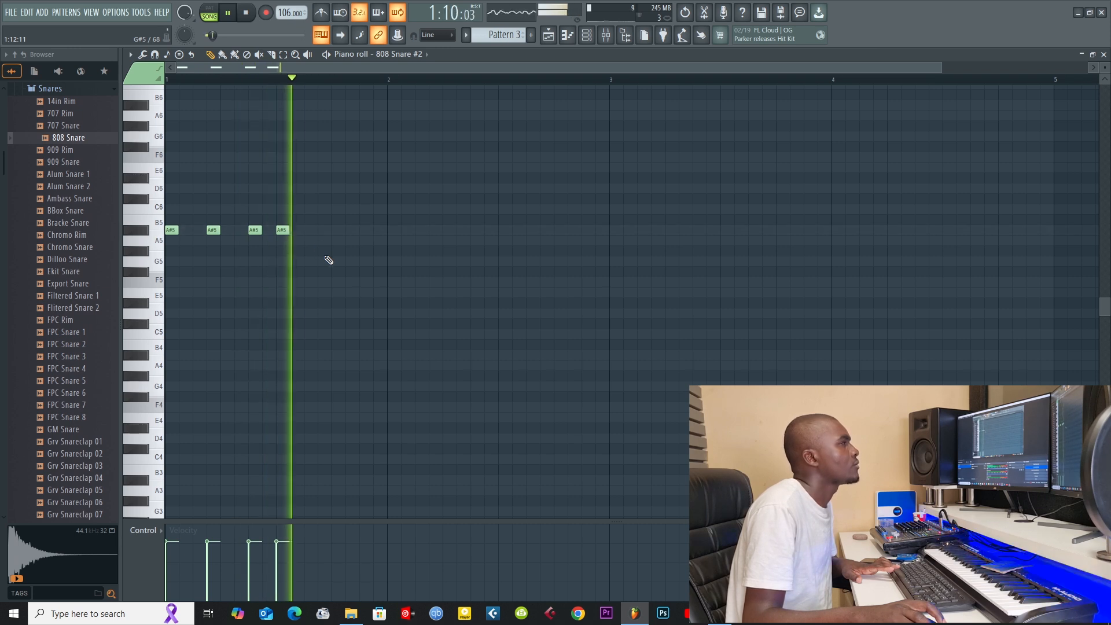
pyautogui.moveTo(282, 230); pyautogui.dragTo(296, 230)
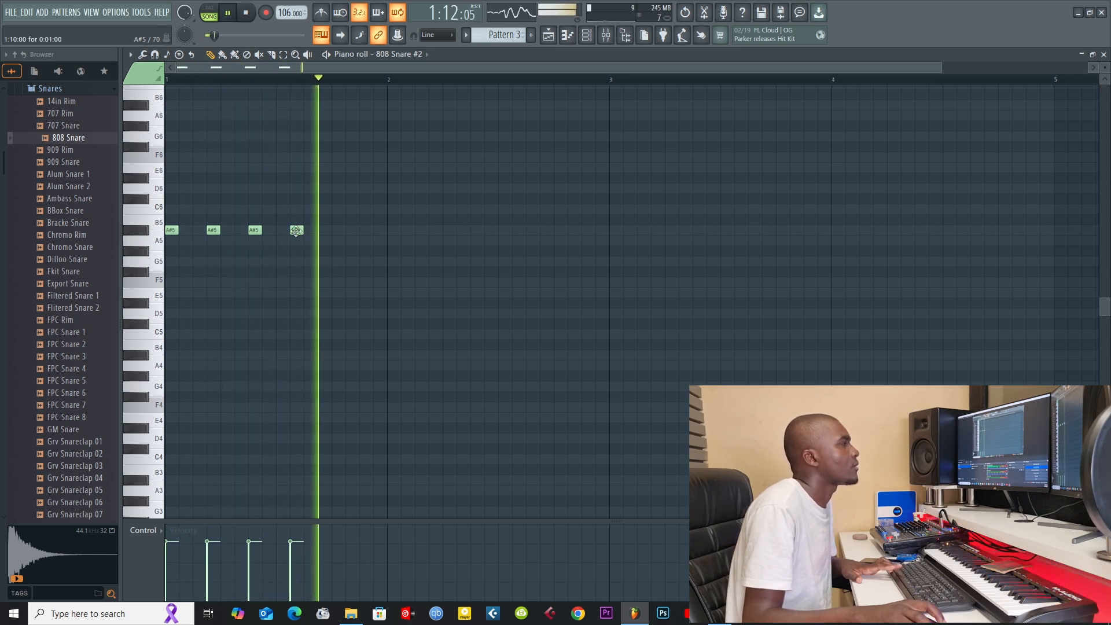
pyautogui.press('space')
pyautogui.press('space')
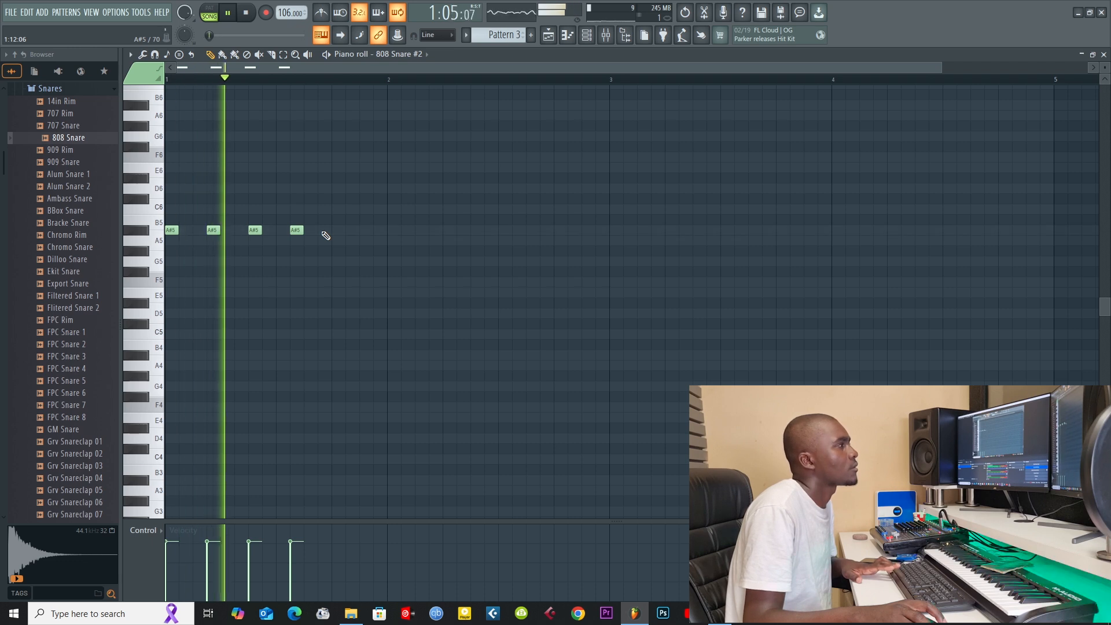
# Step: Add one-step A#5 notes on steps 13 and 15 of bar 1 and play them back
pyautogui.click(323, 230)
pyautogui.press('space')
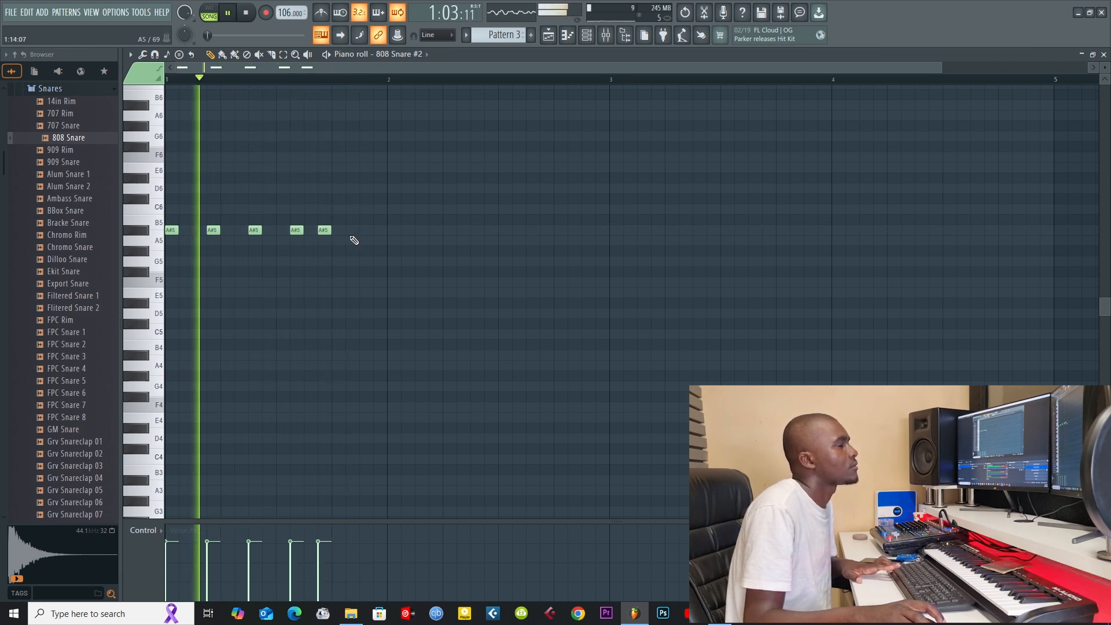
pyautogui.moveTo(324, 230); pyautogui.dragTo(338, 230)
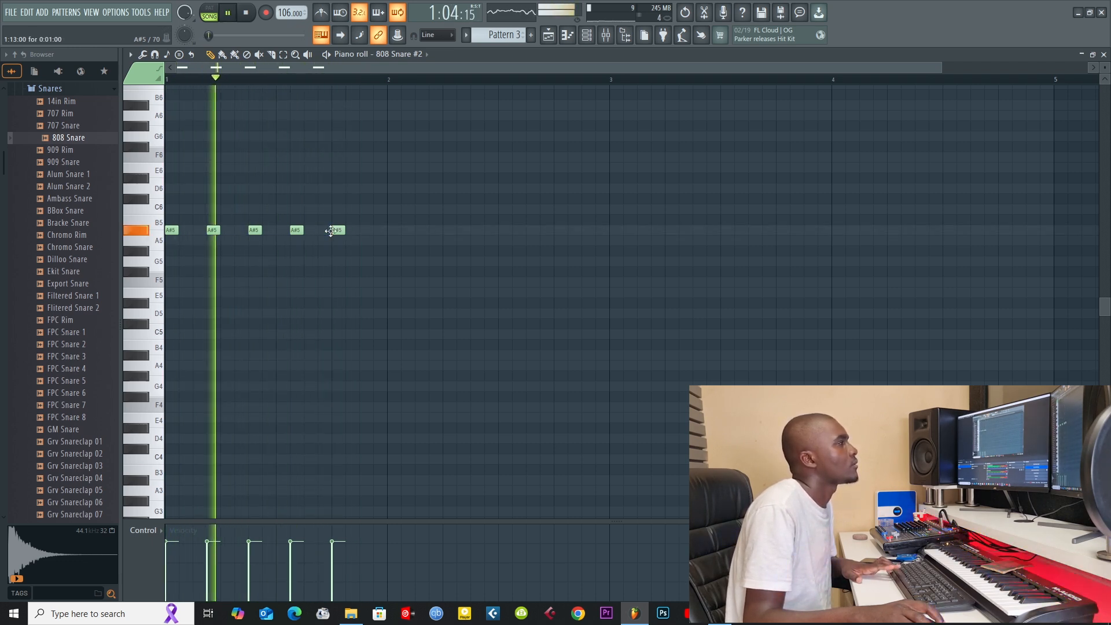
pyautogui.click(365, 234)
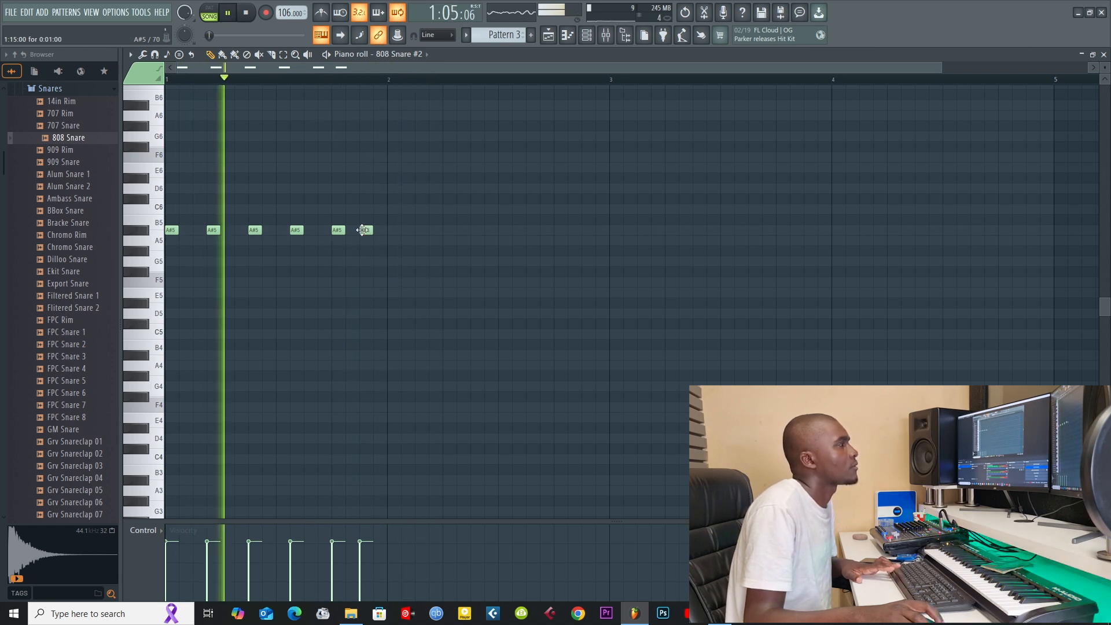
pyautogui.press('space')
pyautogui.press('space')
# Step: Add one-step A#5 notes on step 16 of bar 1 and step 1 of bar 2
pyautogui.click(393, 233)
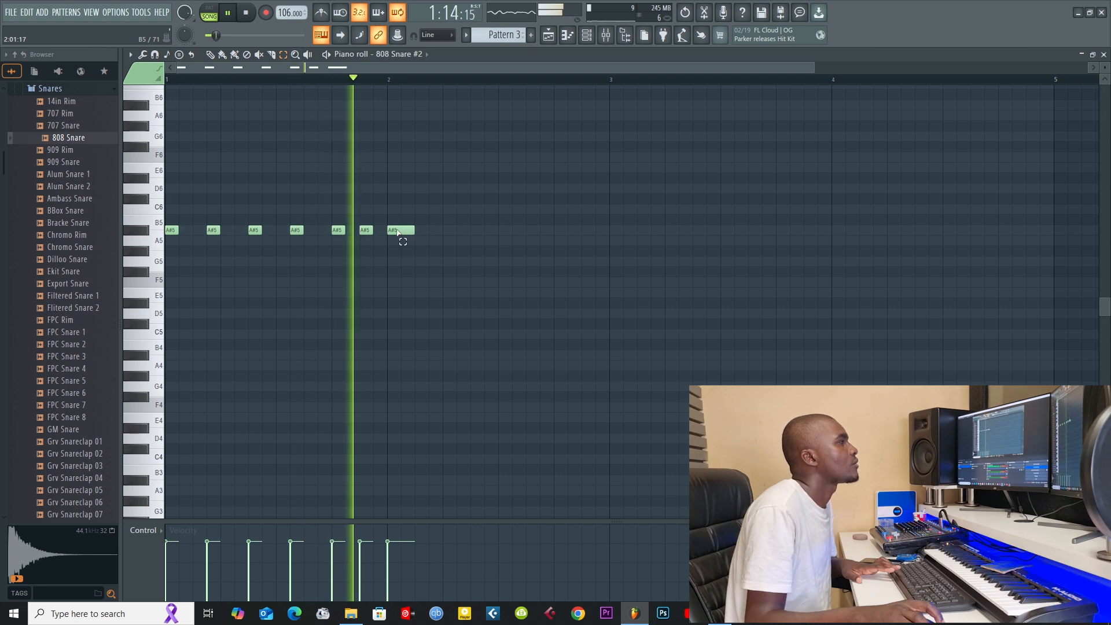
pyautogui.press('space')
pyautogui.press('space')
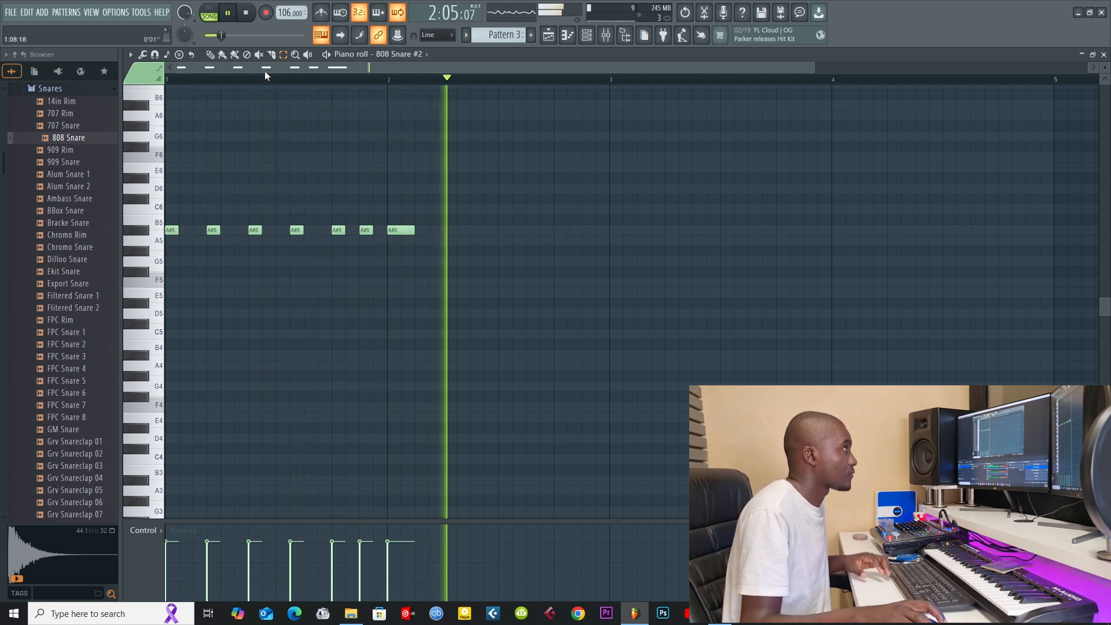
pyautogui.click(377, 230)
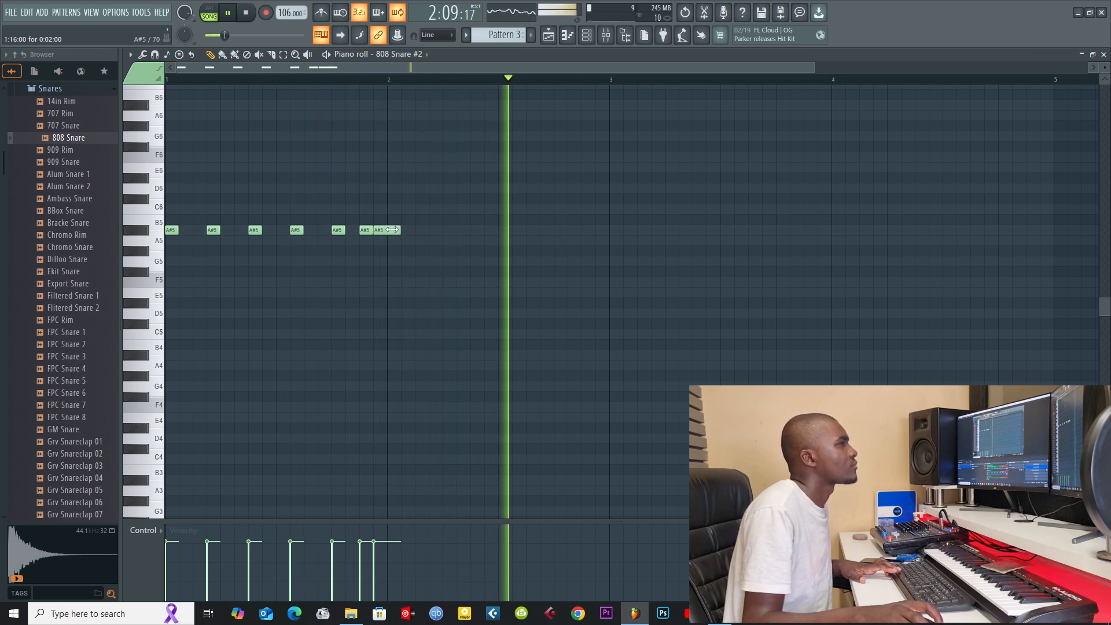
pyautogui.rightClick(393, 229)
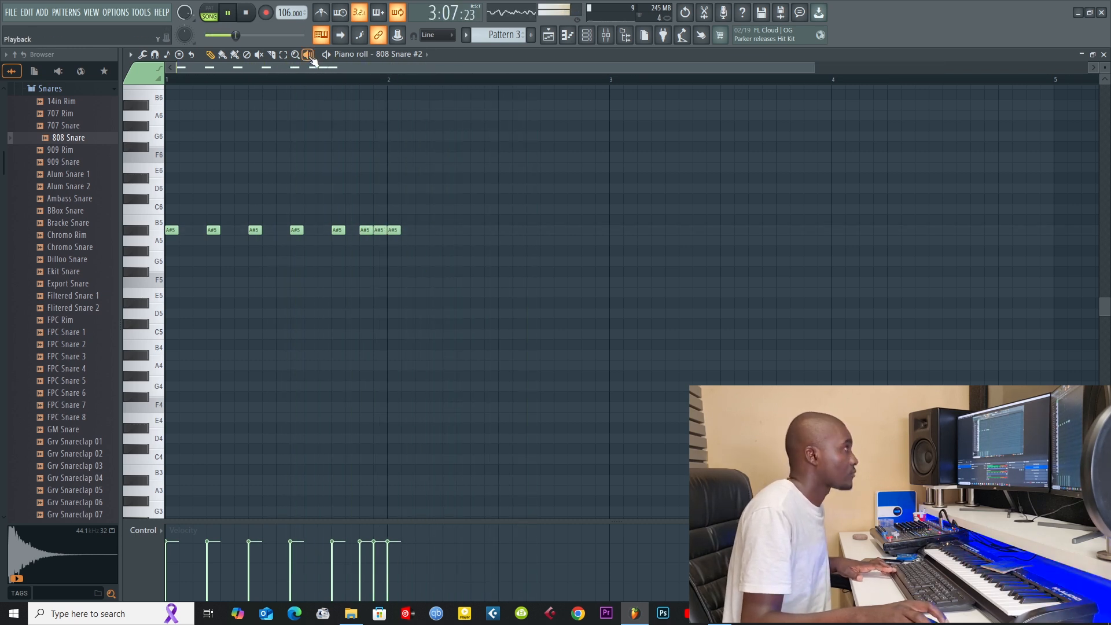
# Step: Chop the A#5 note on step 16 of bar 1 into two halves by adjusting the chopper's time multiplier
pyautogui.click(379, 230)
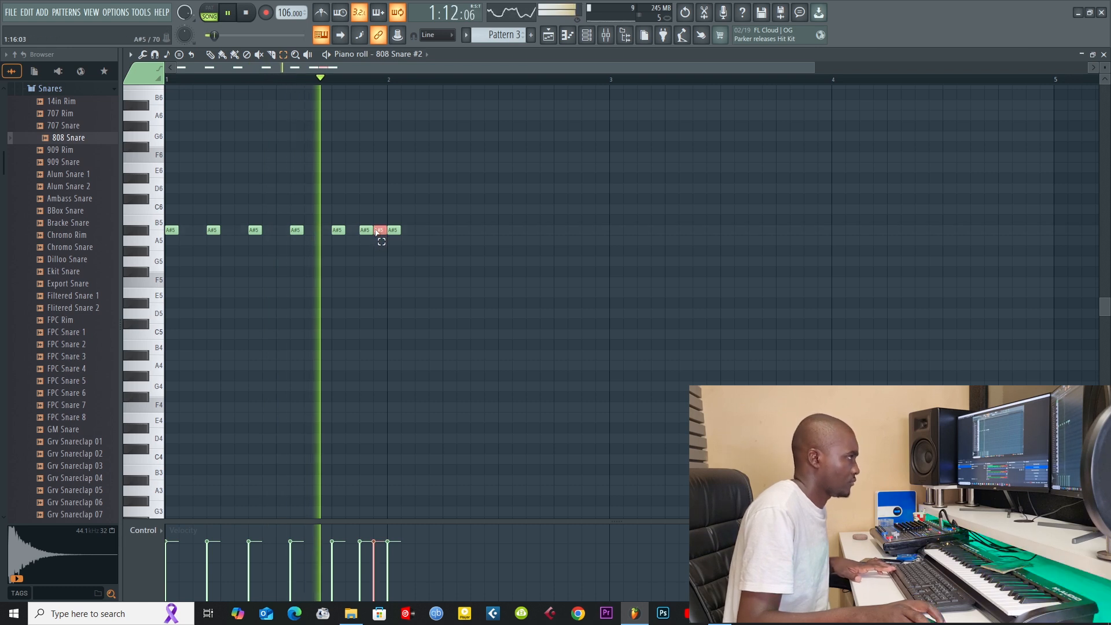
pyautogui.hotkey('alt', 'u')
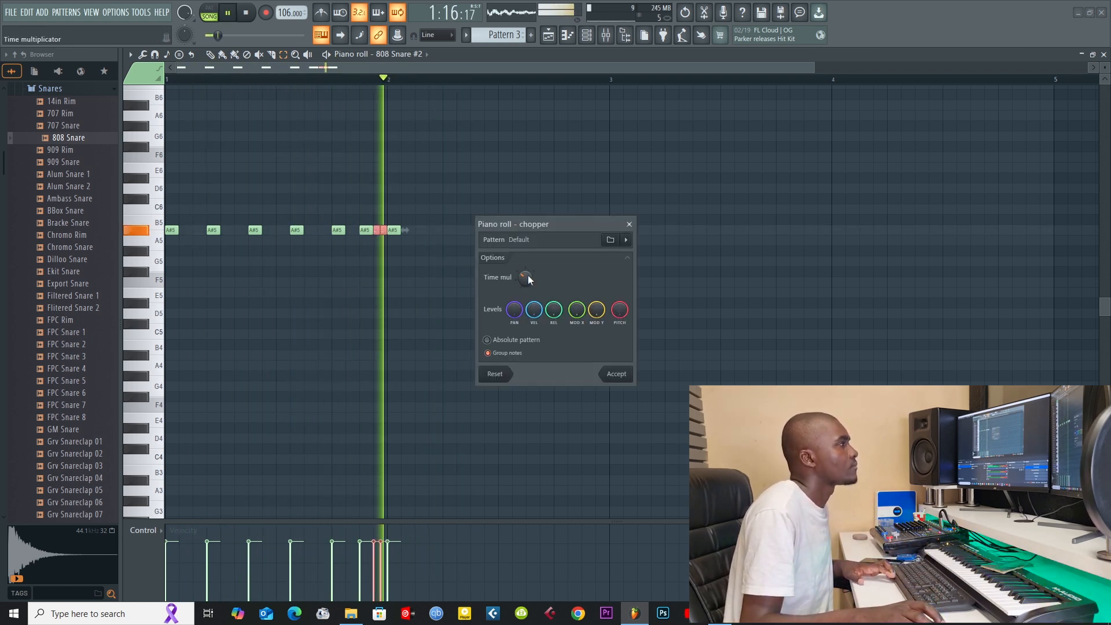
pyautogui.scroll(-1, 528, 275)
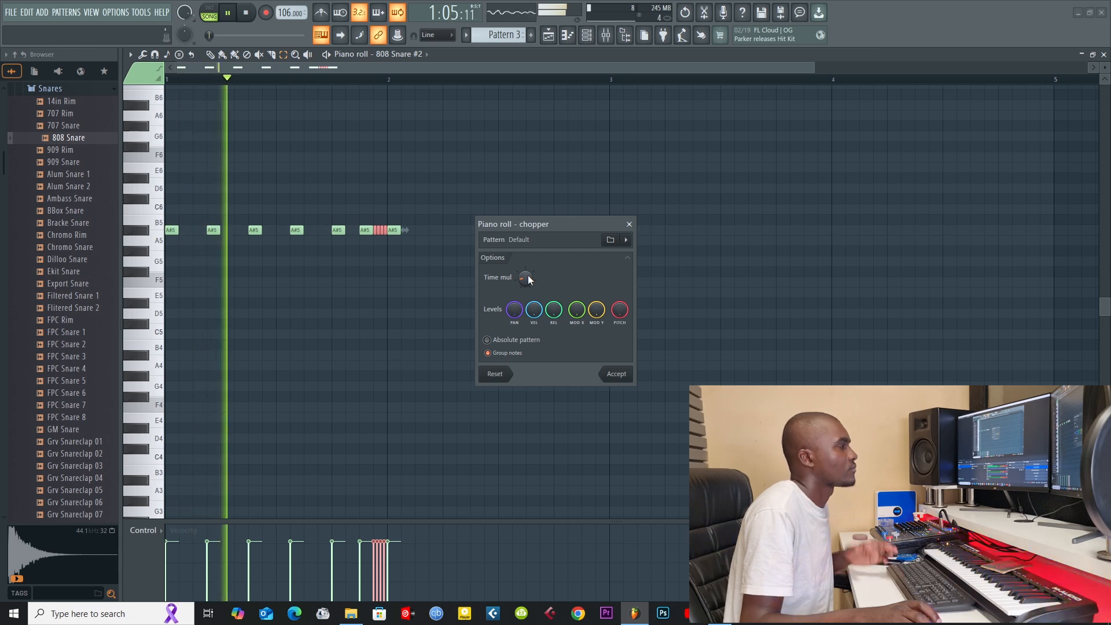
pyautogui.scroll(1, 527, 276)
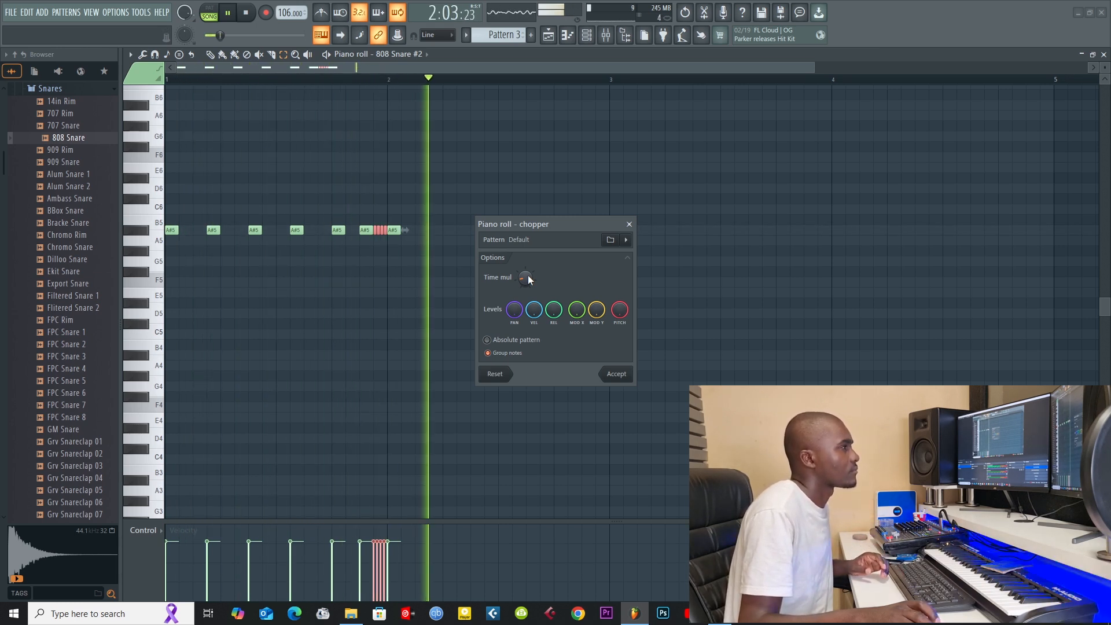
pyautogui.click(615, 374)
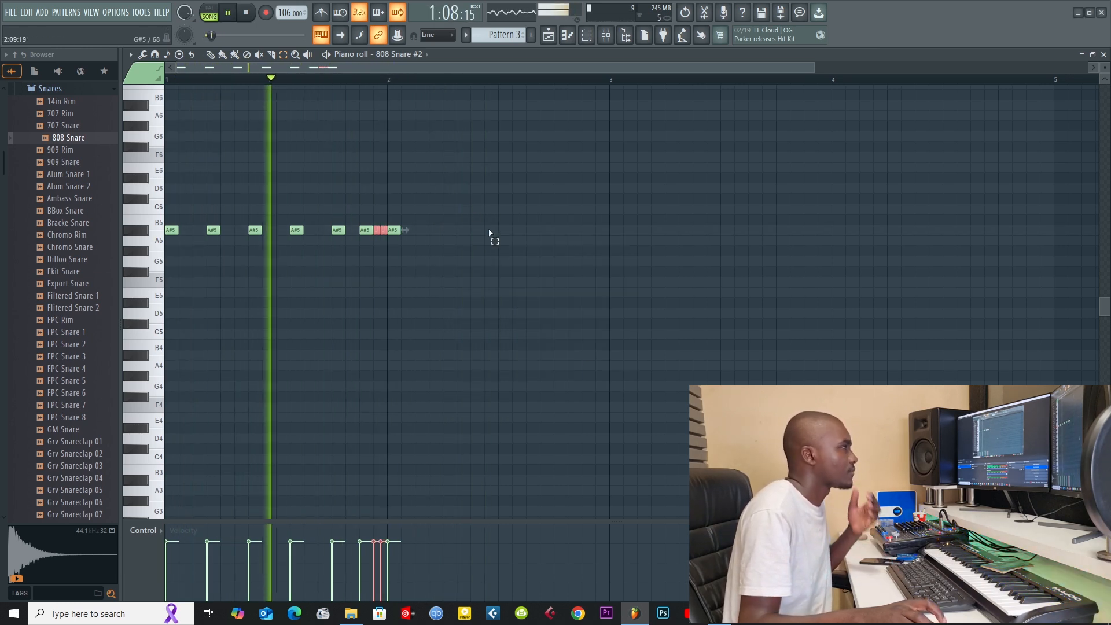
# Step: Continue the A#5 snare rhythm in bar 2 with one-step notes on steps 4, 7 and 10
pyautogui.click(434, 231)
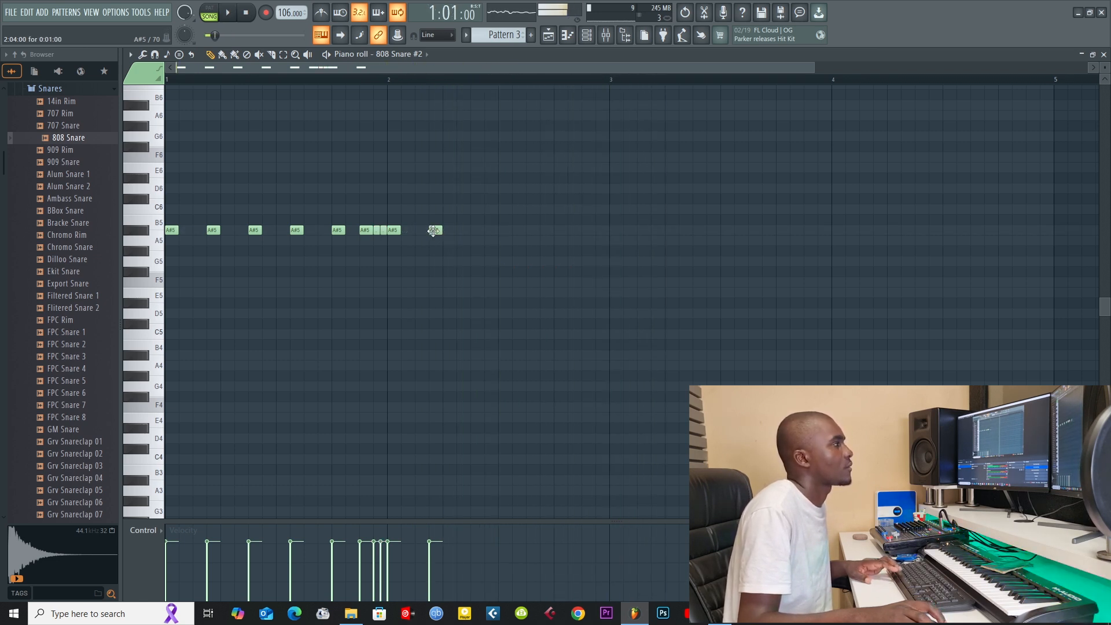
pyautogui.click(476, 231)
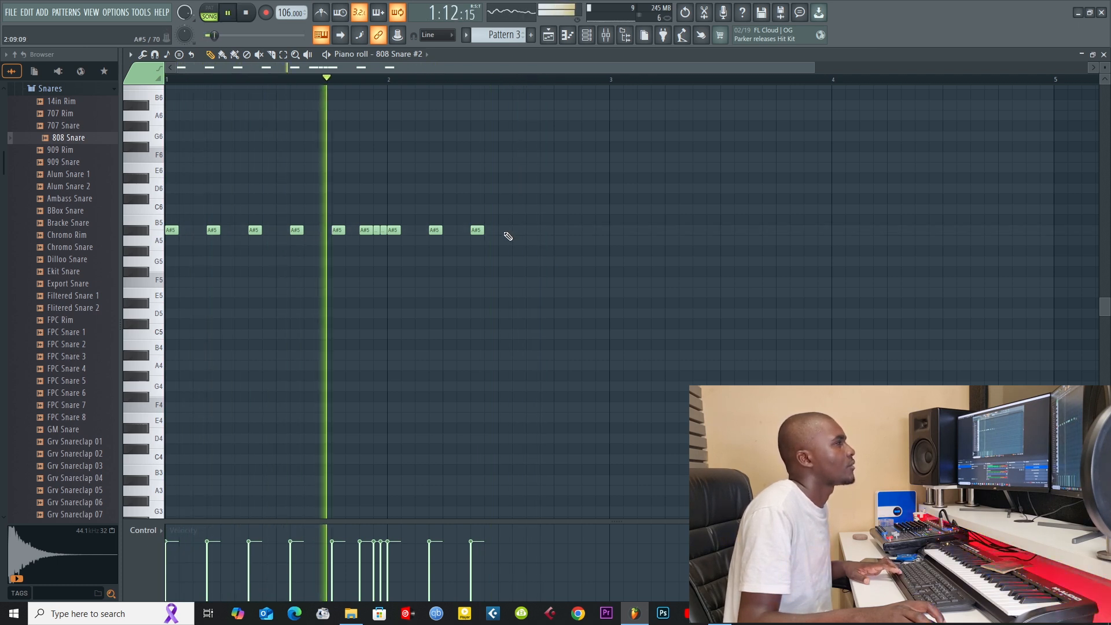
pyautogui.click(500, 230)
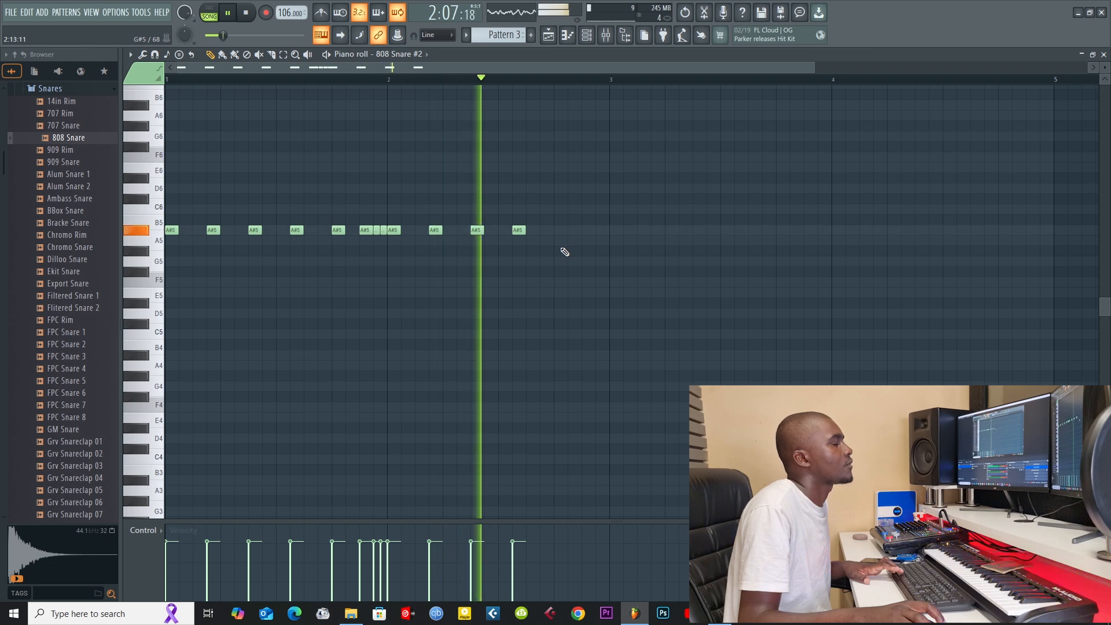
# Step: Complete the bar 2 snare rhythm with one-step A#5 notes on steps 13, 15 and 16
pyautogui.click(546, 233)
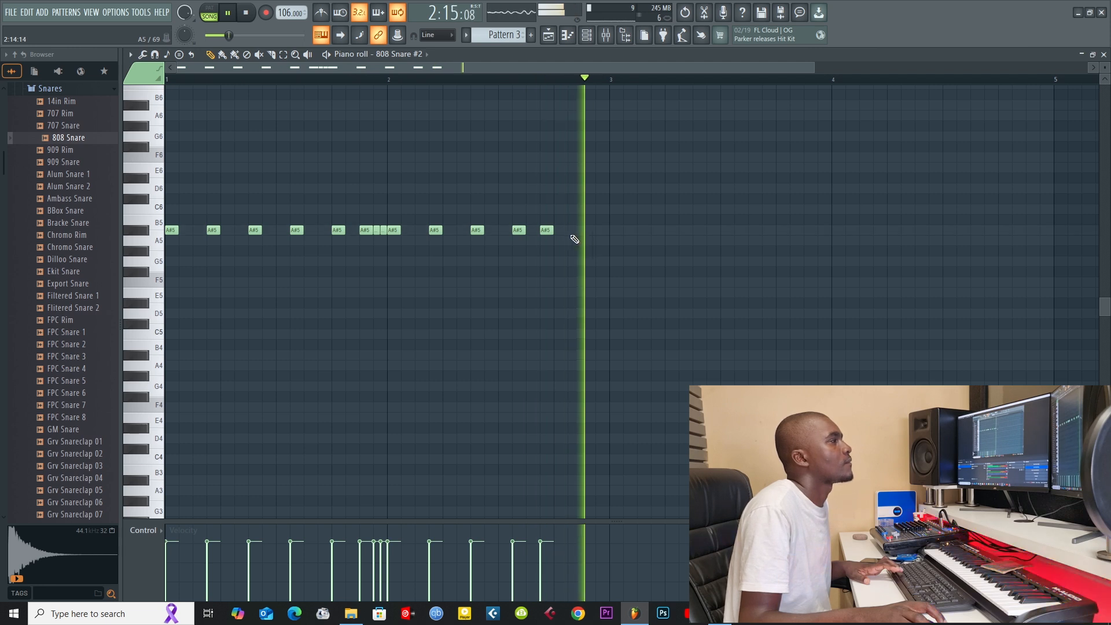
pyautogui.moveTo(545, 231); pyautogui.dragTo(558, 231)
pyautogui.click(587, 230)
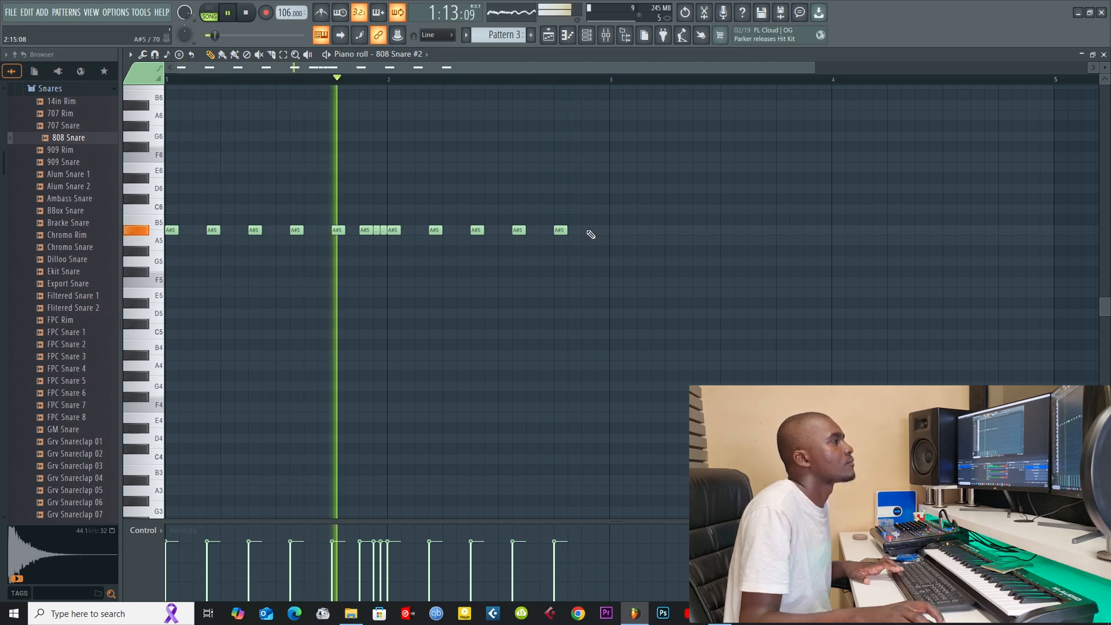
pyautogui.click(597, 230)
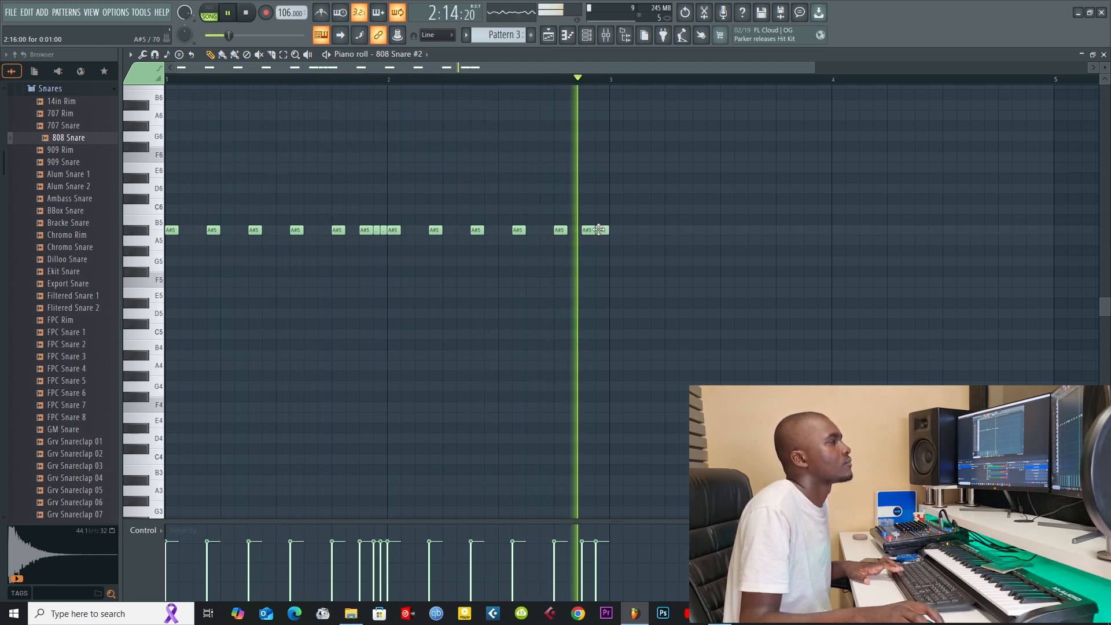
# Step: Repeat the Pattern 3 clip along Track 3 of the playlist from bar 3 through bar 8
pyautogui.click(1104, 55)
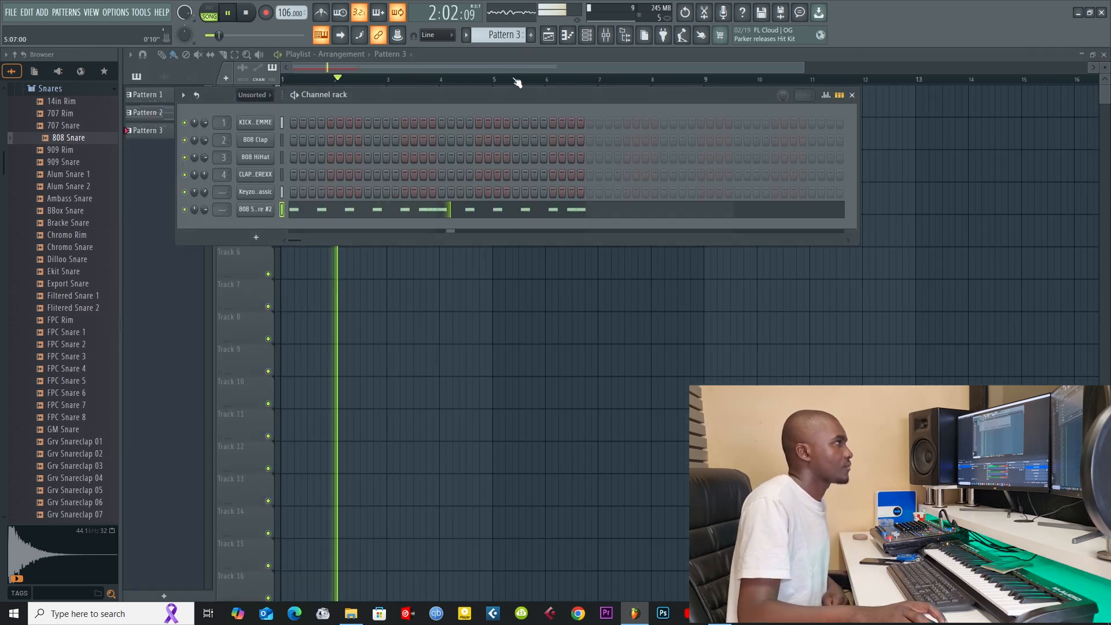
pyautogui.press('F6')
pyautogui.moveTo(390, 169)
pyautogui.mouseDown()
pyautogui.moveTo(632, 166)
pyautogui.moveTo(657, 154)
pyautogui.mouseUp()
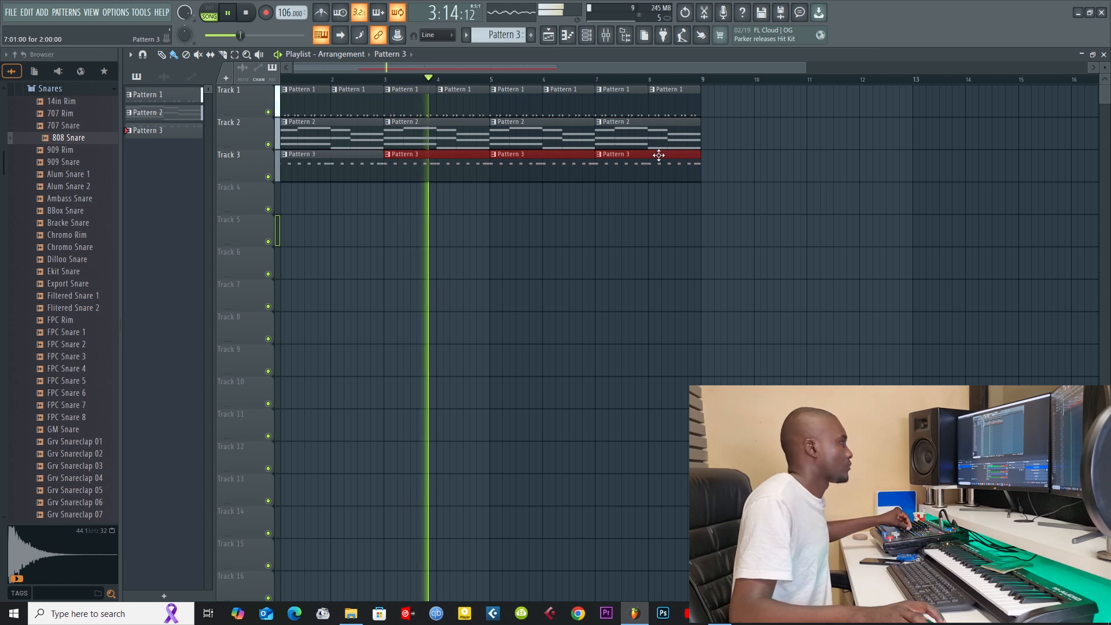
# Step: Set the 808 HiHat channel volume to 66% and add a hit on step 13 of the CLAP EREXX channel in Pattern 1
pyautogui.press('F6')
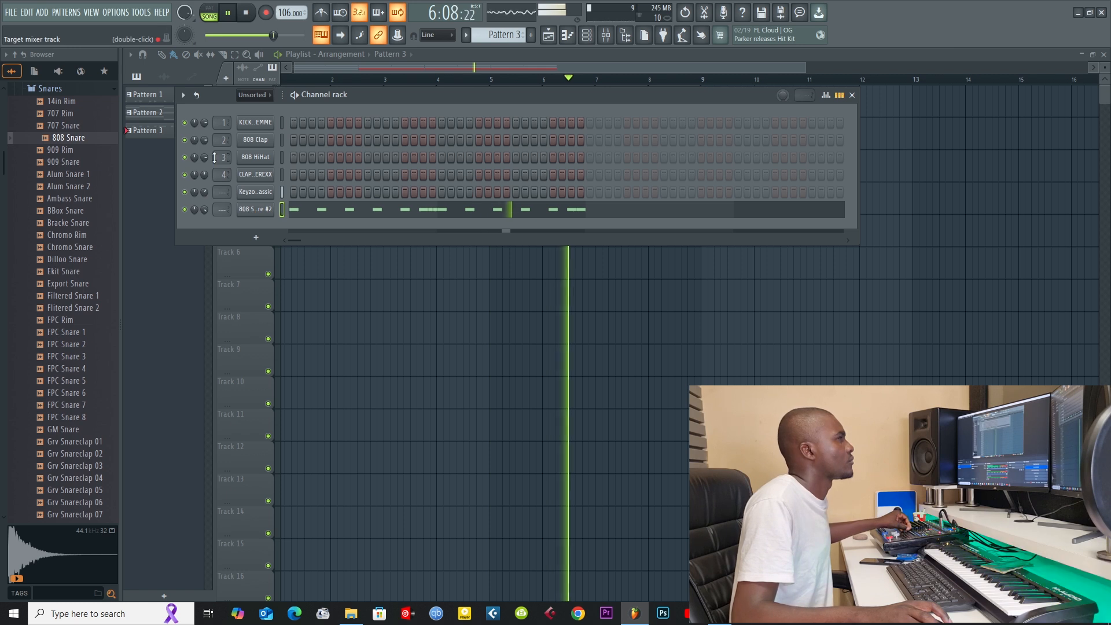
pyautogui.moveTo(205, 157); pyautogui.dragTo(205, 170)
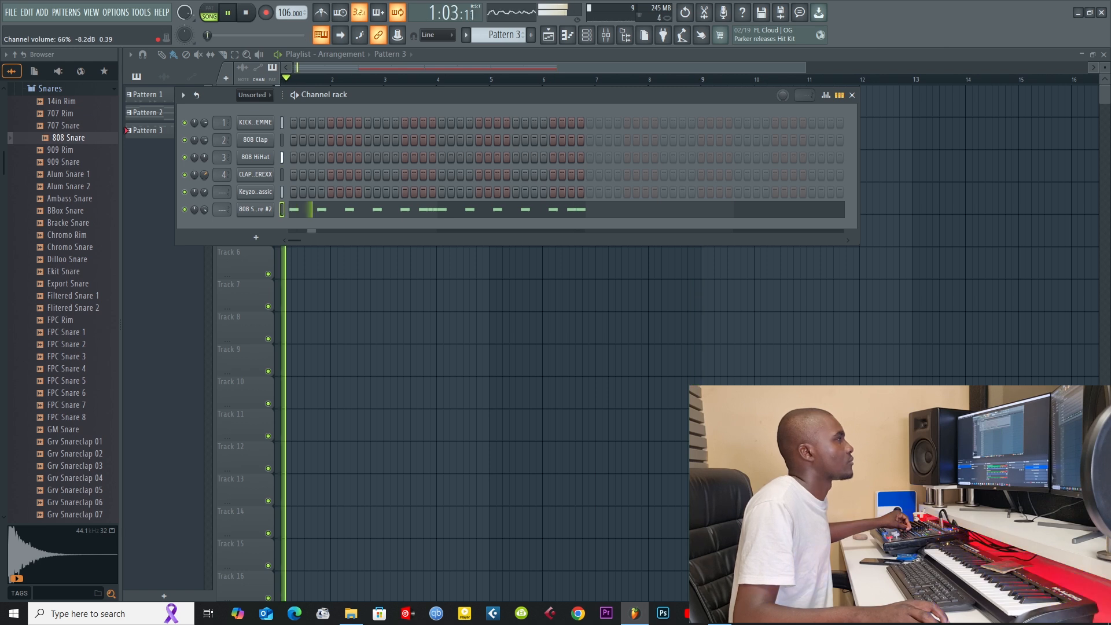
pyautogui.click(595, 33)
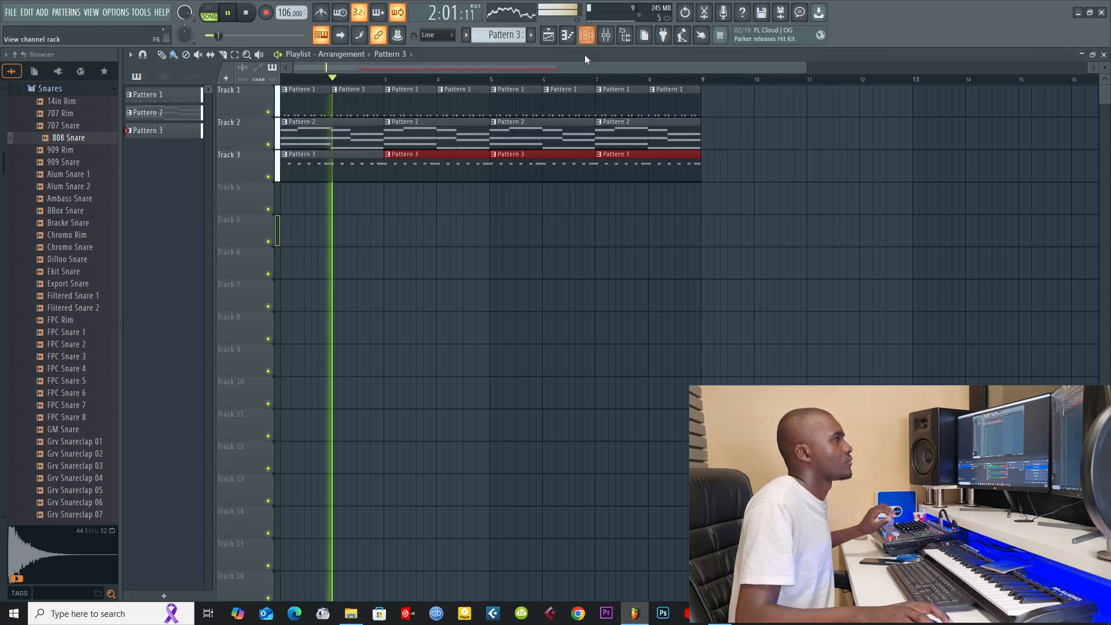
pyautogui.click(585, 36)
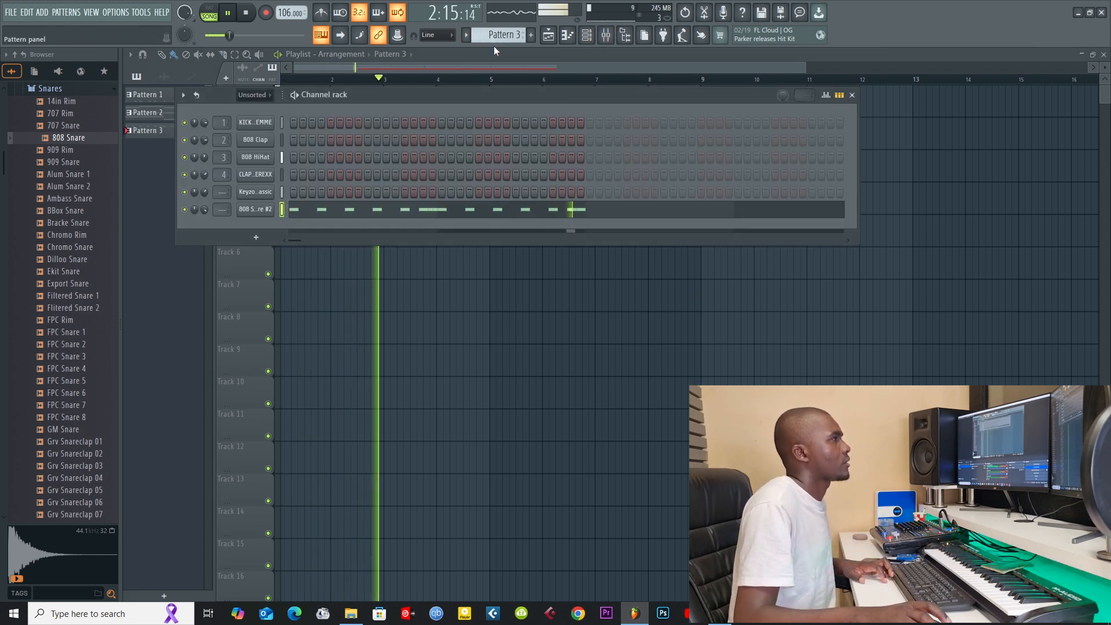
pyautogui.scroll(2, 498, 35)
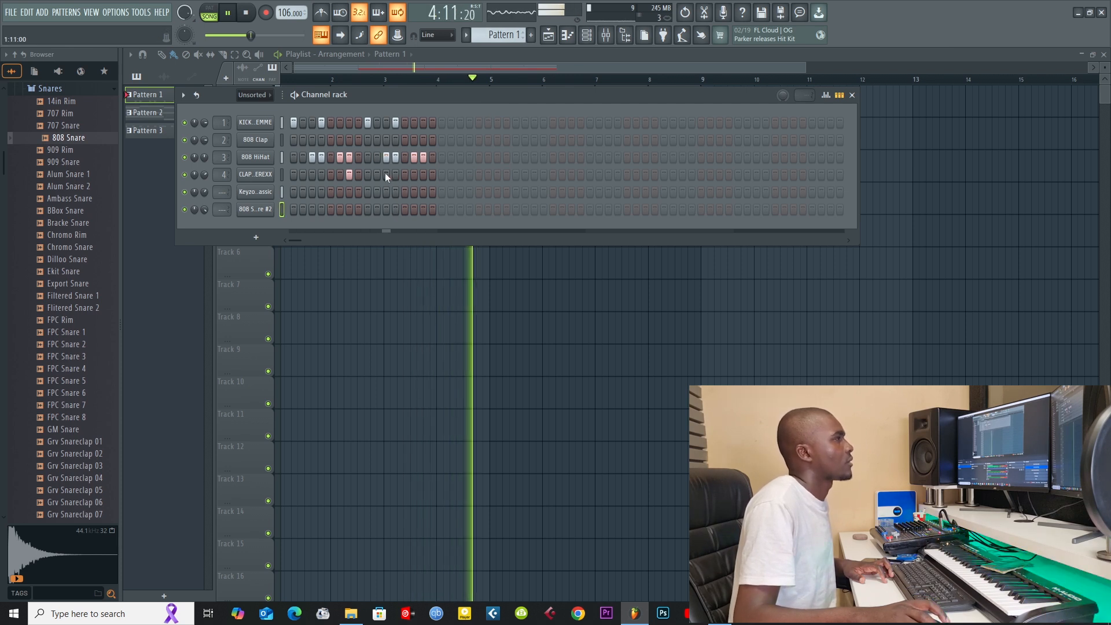
pyautogui.click(403, 173)
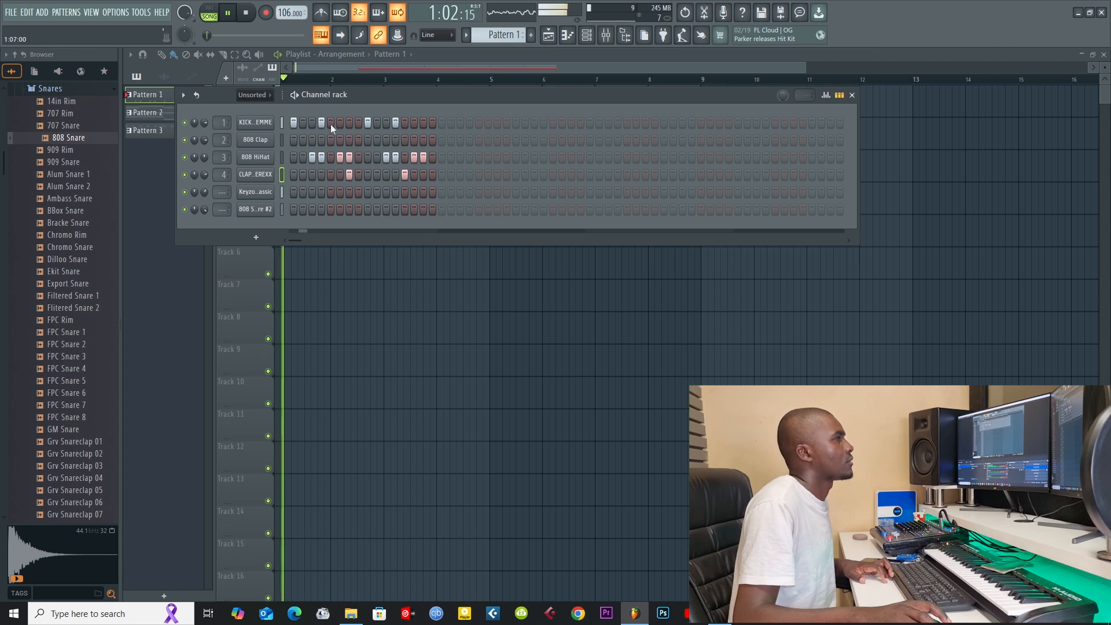
# Step: In the KICK FLEMME piano roll, add a one-step C5 note on step 11 and move the step 12 kick to step 13
pyautogui.rightClick(269, 121)
pyautogui.click(287, 124)
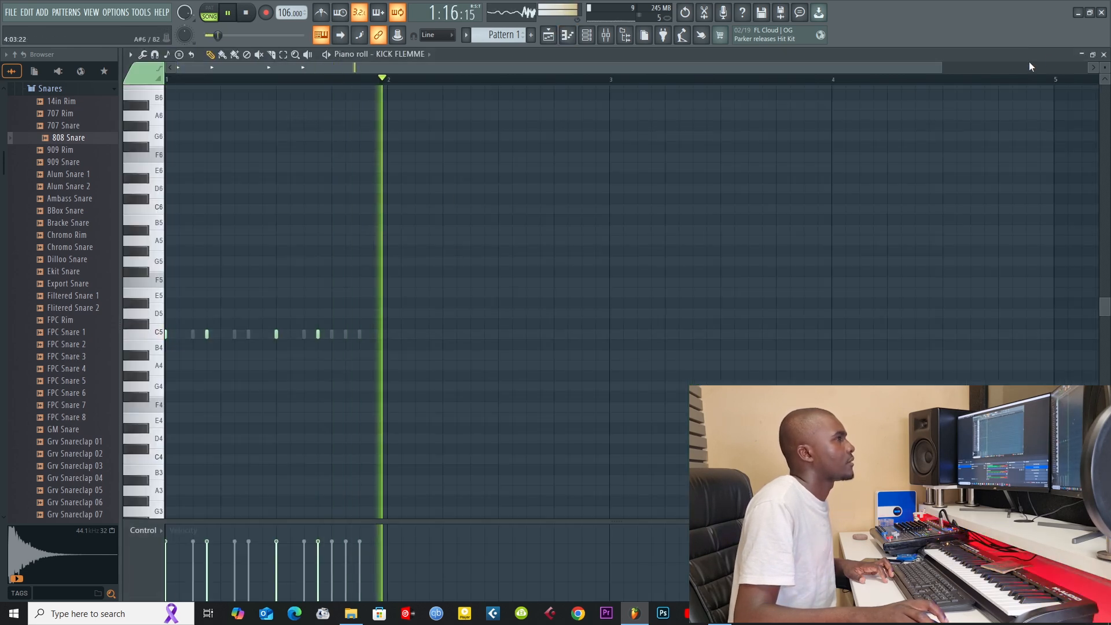
pyautogui.moveTo(941, 68); pyautogui.dragTo(510, 68)
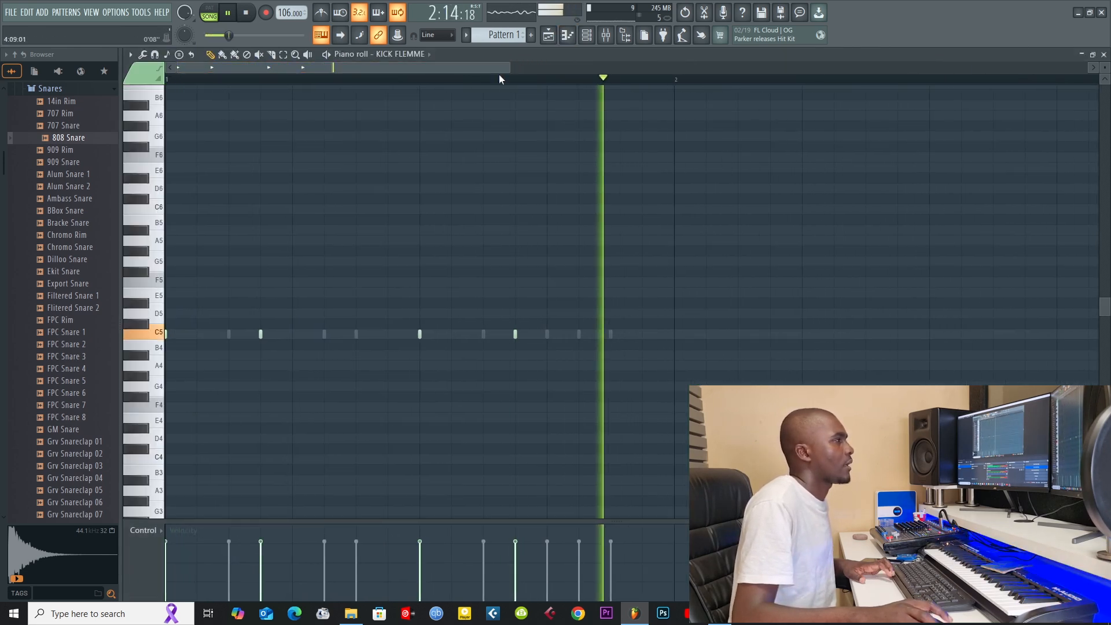
pyautogui.click(491, 335)
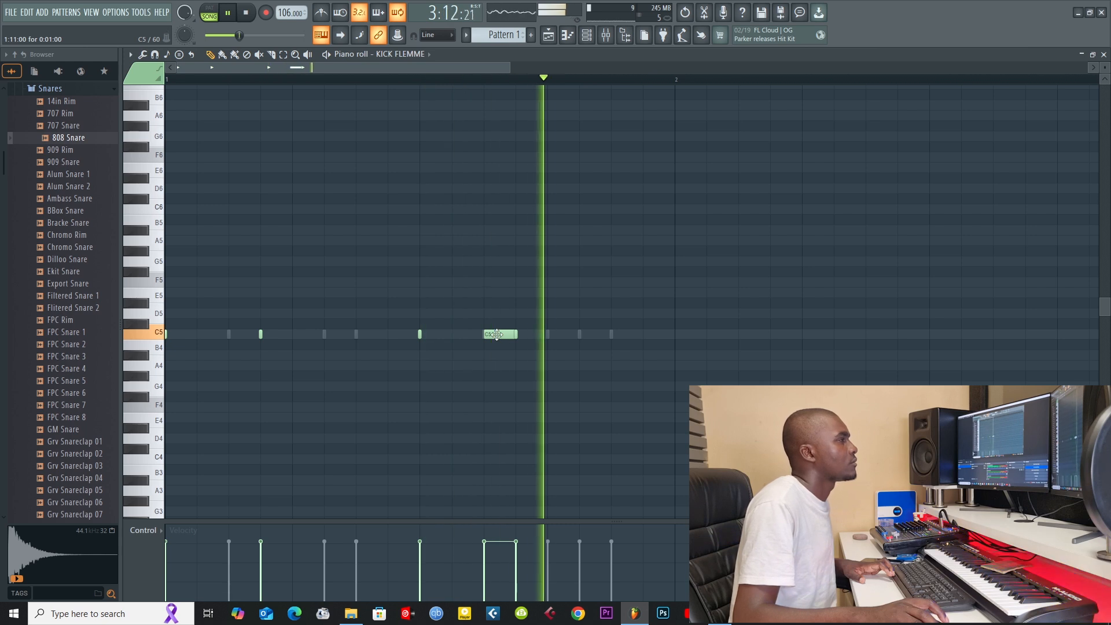
pyautogui.moveTo(513, 332); pyautogui.dragTo(530, 331)
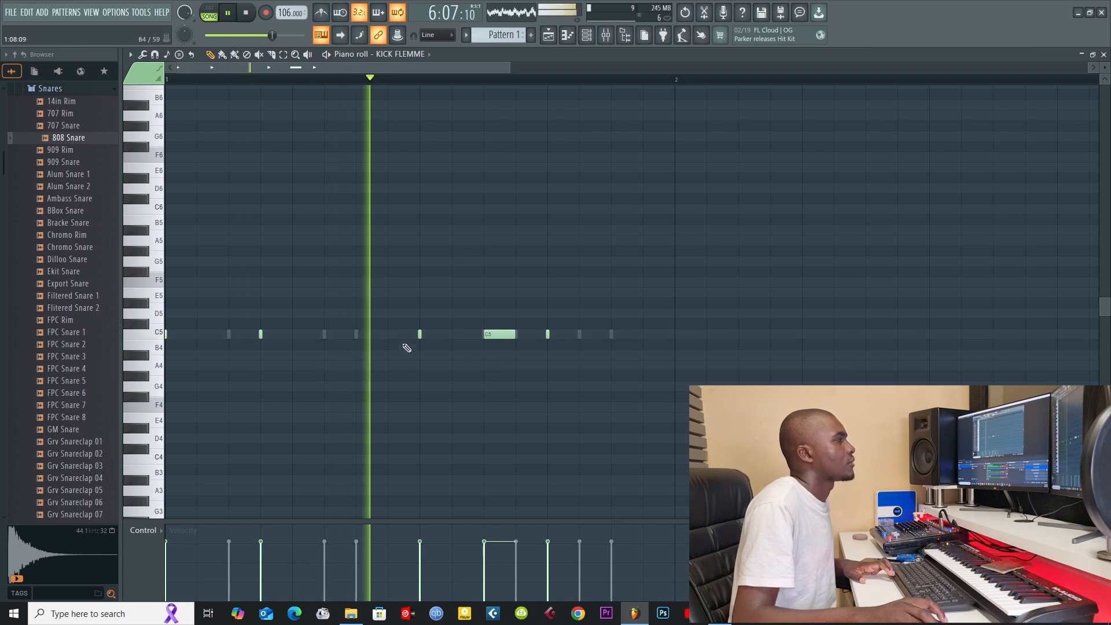
# Step: Lengthen all the kick notes by one step and delete the notes on steps 11 and 13
pyautogui.hotkey('ctrl', 'a')
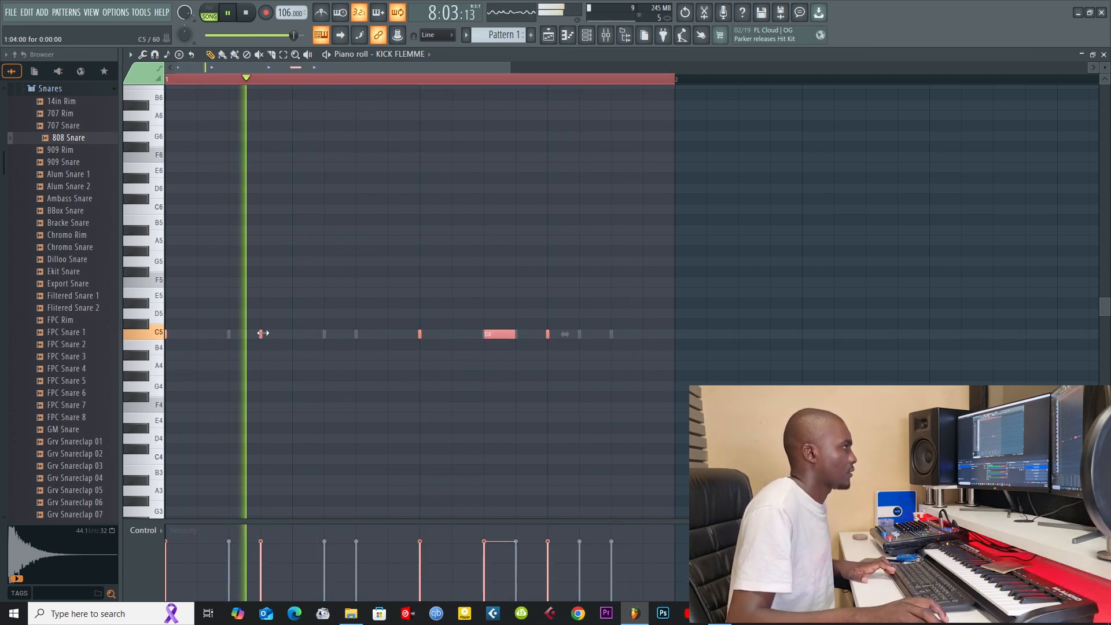
pyautogui.moveTo(262, 332); pyautogui.dragTo(293, 333)
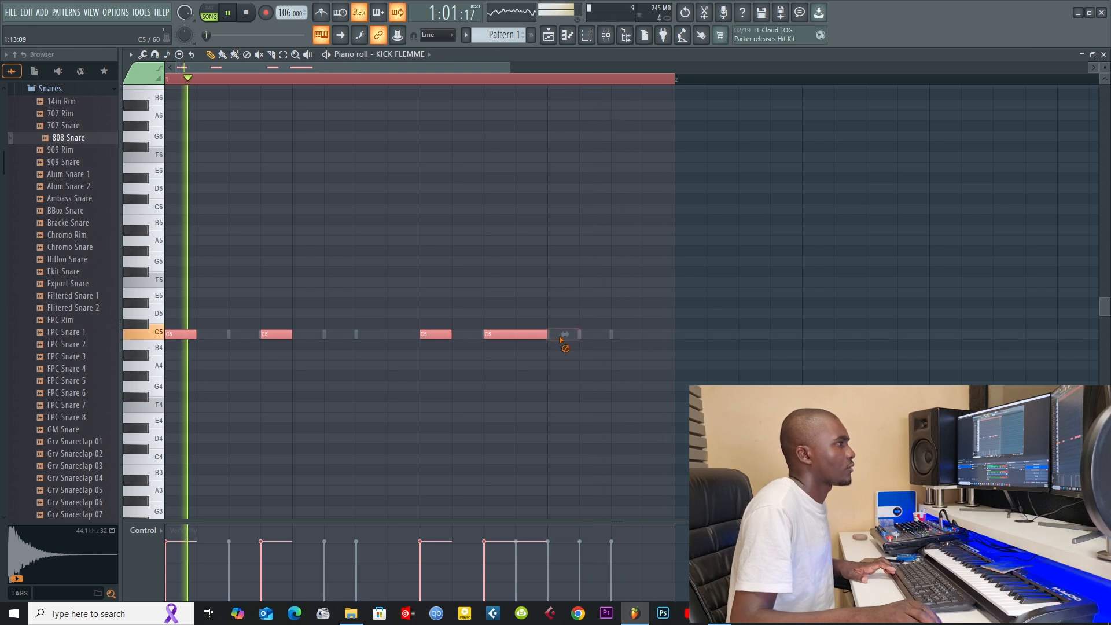
pyautogui.rightClick(531, 334)
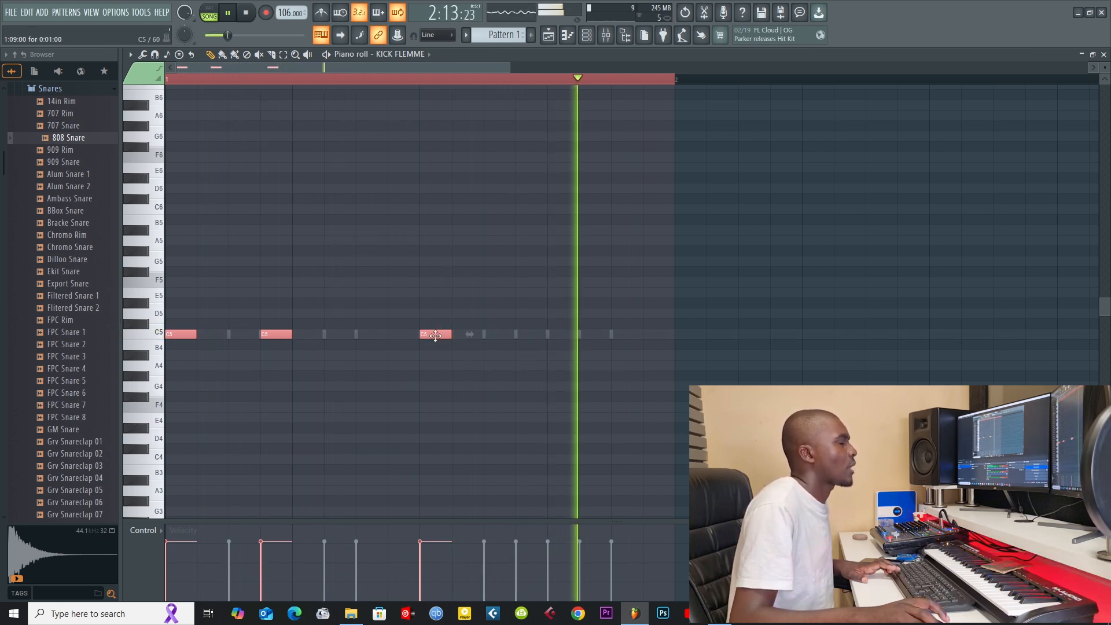
# Step: Replace the kick on step 9 with one-step C5 notes on steps 10 and 11, and lower the velocity of both
pyautogui.press('space')
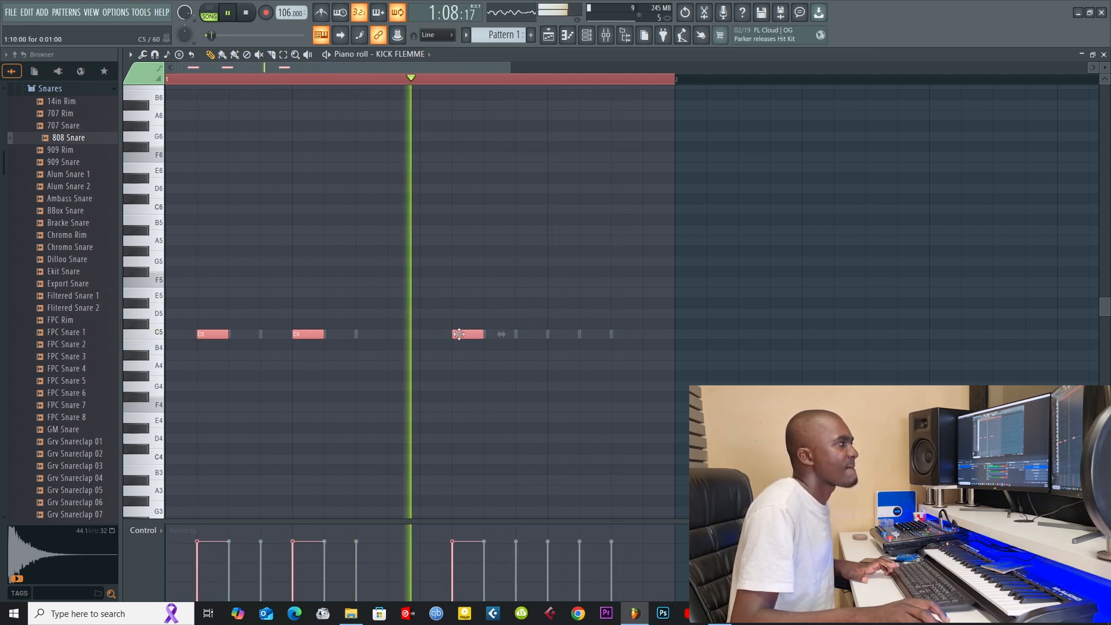
pyautogui.rightClick(421, 333)
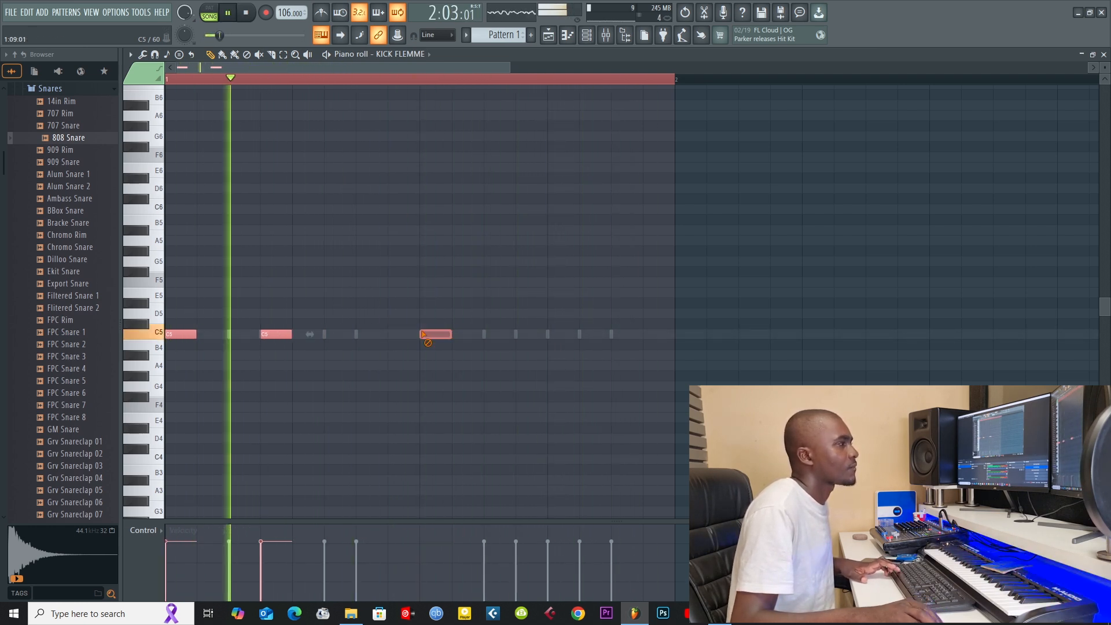
pyautogui.click(461, 335)
pyautogui.click(495, 333)
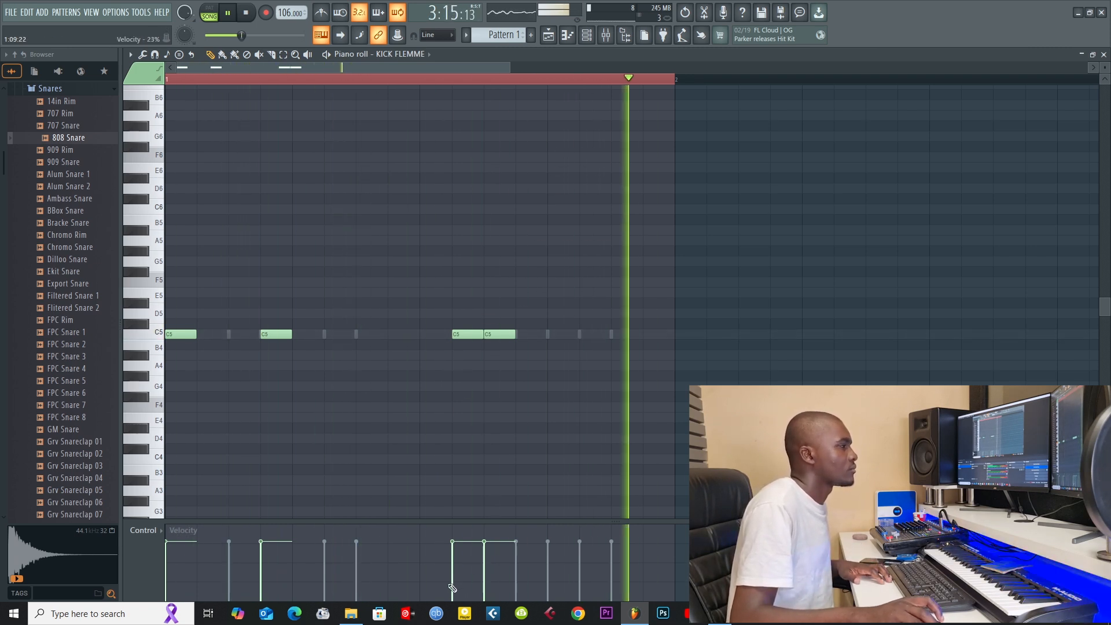
pyautogui.moveTo(483, 578); pyautogui.dragTo(453, 569)
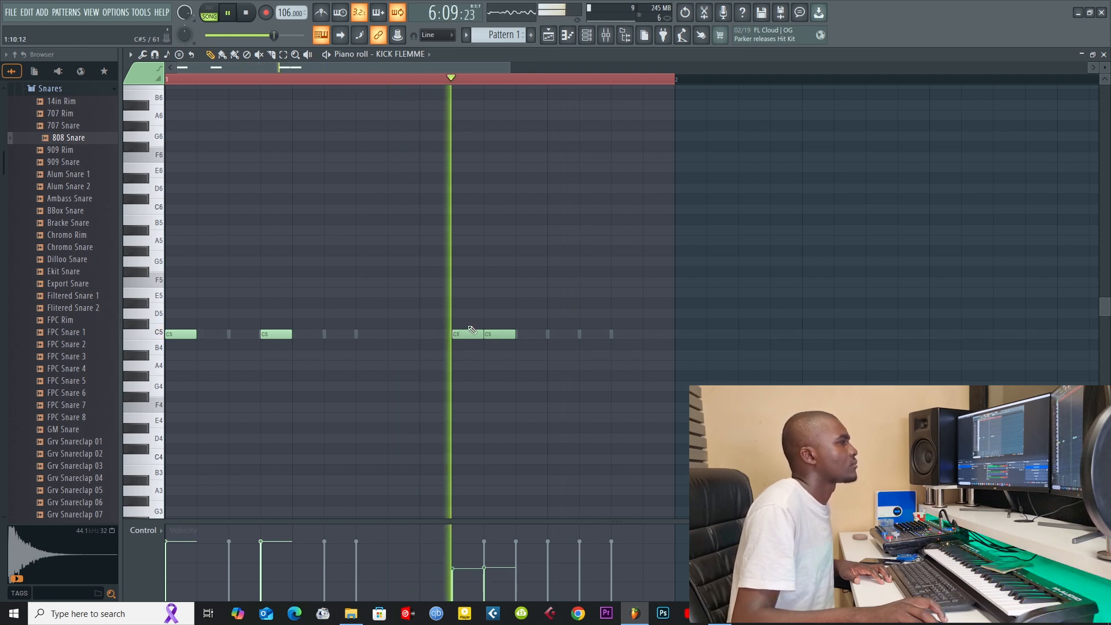
# Step: Try extra C5 kick notes on steps 9 and 12, with the step 9 velocity at 77%, and delete both
pyautogui.click(436, 335)
pyautogui.click(420, 540)
pyautogui.click(423, 544)
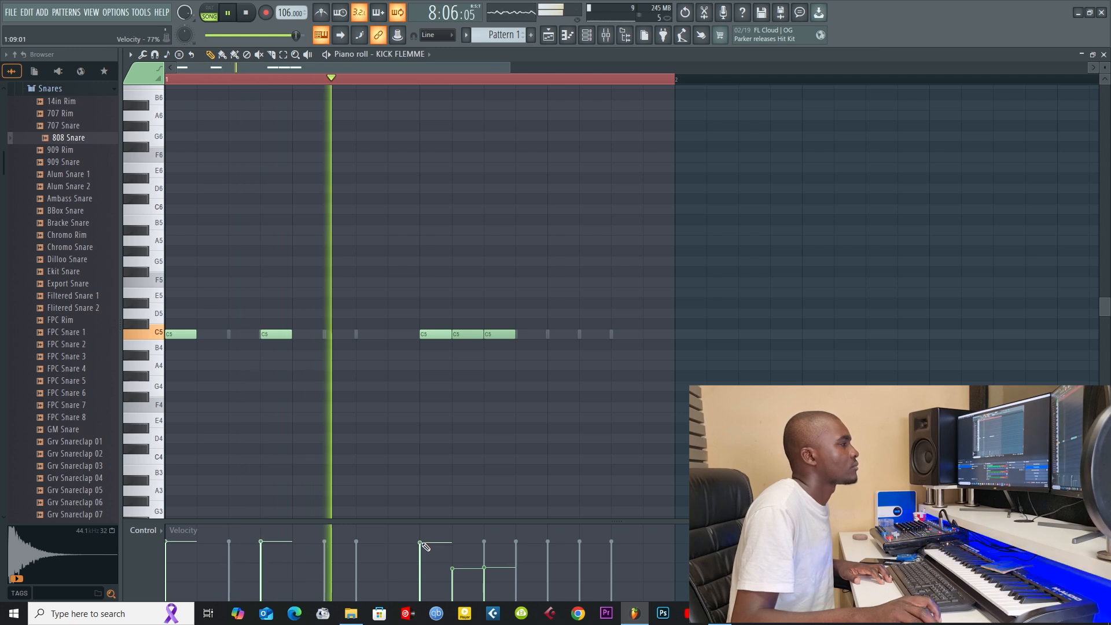
pyautogui.click(525, 336)
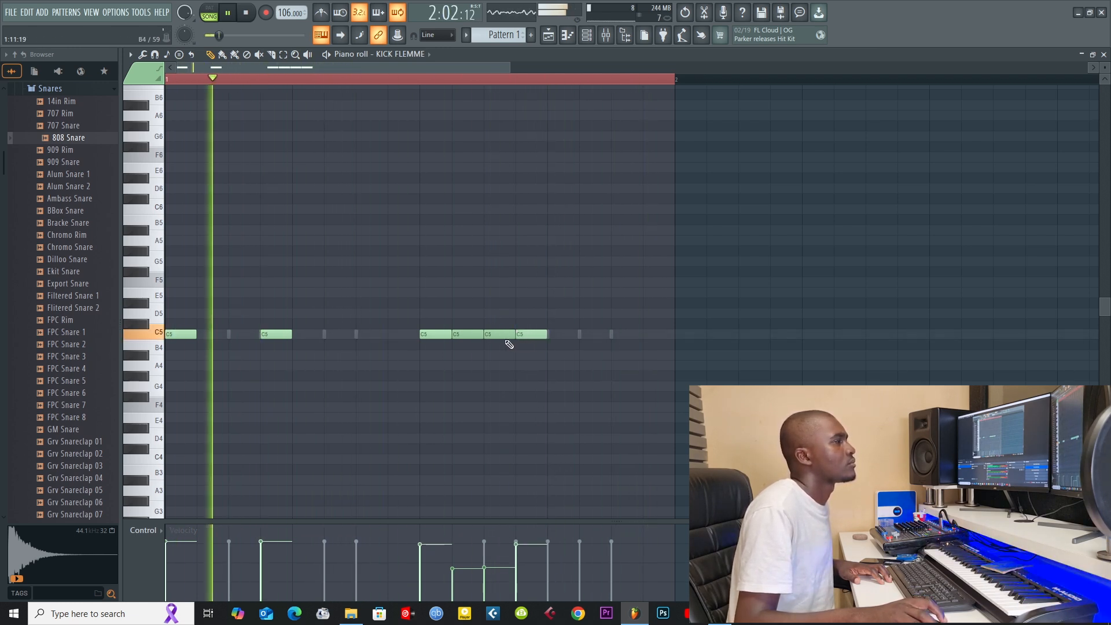
pyautogui.rightClick(526, 335)
pyautogui.rightClick(428, 334)
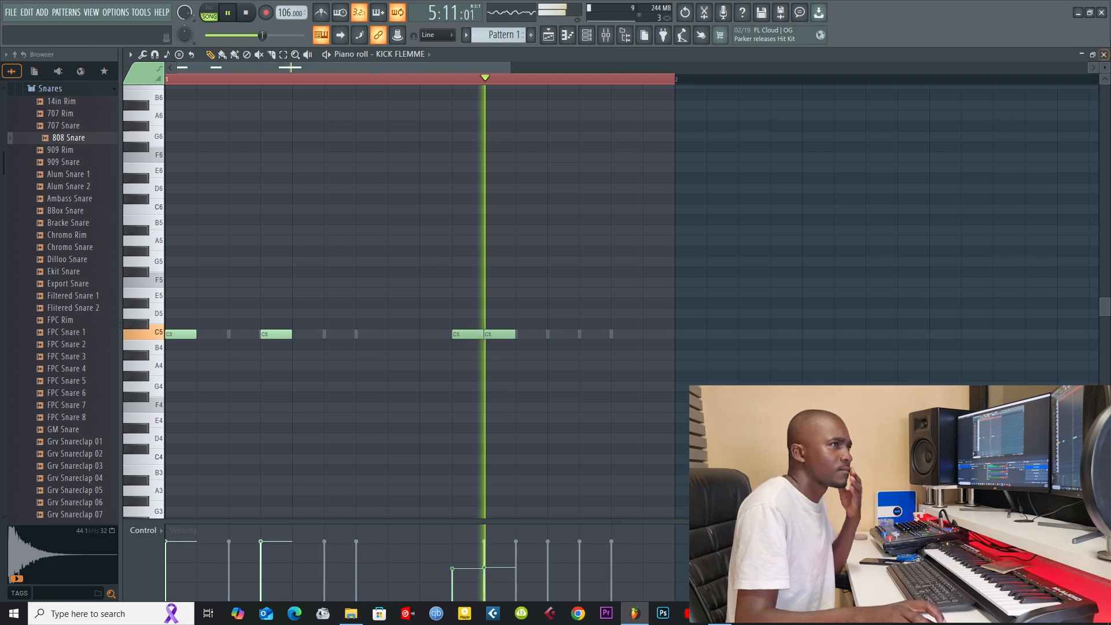
# Step: Replace the kick notes on steps 10 and 11 with one-step C5 notes on steps 9 and 12
pyautogui.press('Escape')
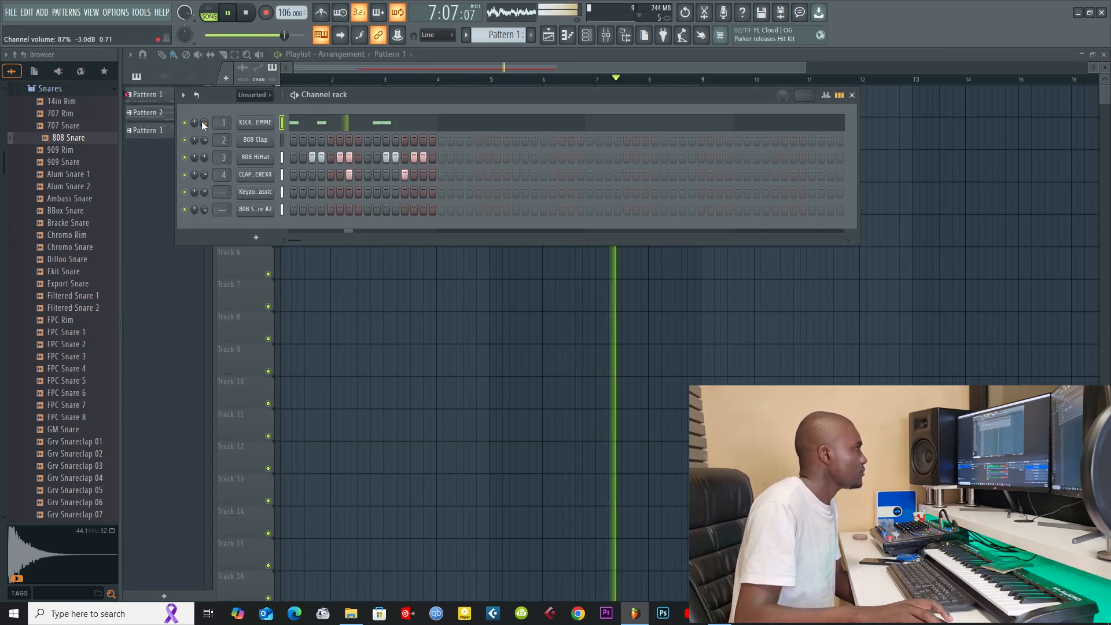
pyautogui.click(369, 128)
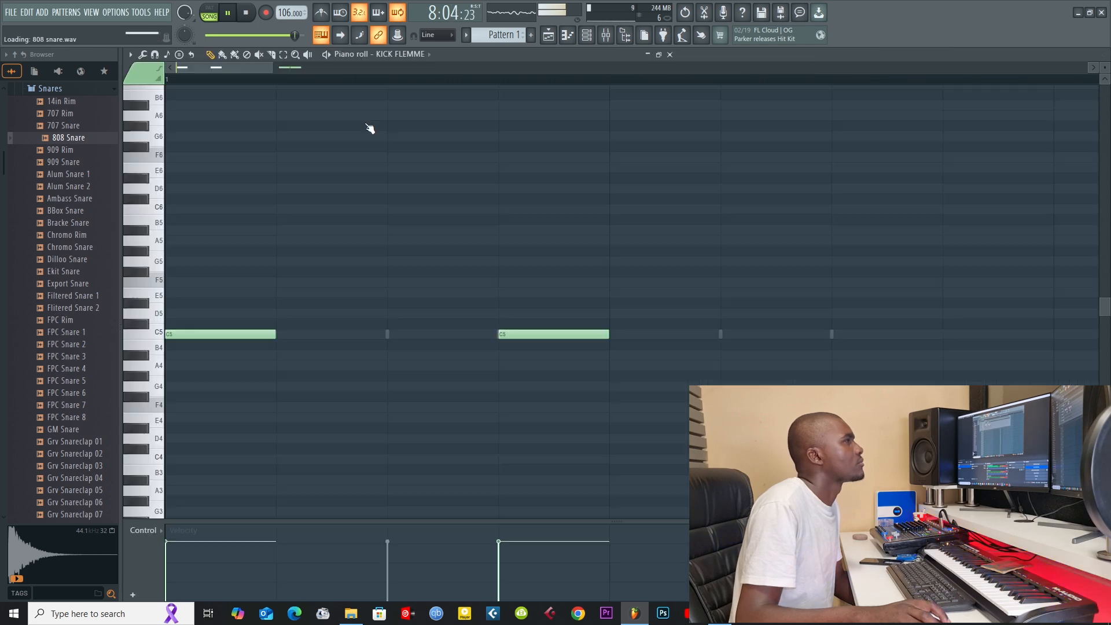
pyautogui.rightClick(509, 335)
pyautogui.click(441, 335)
pyautogui.click(523, 334)
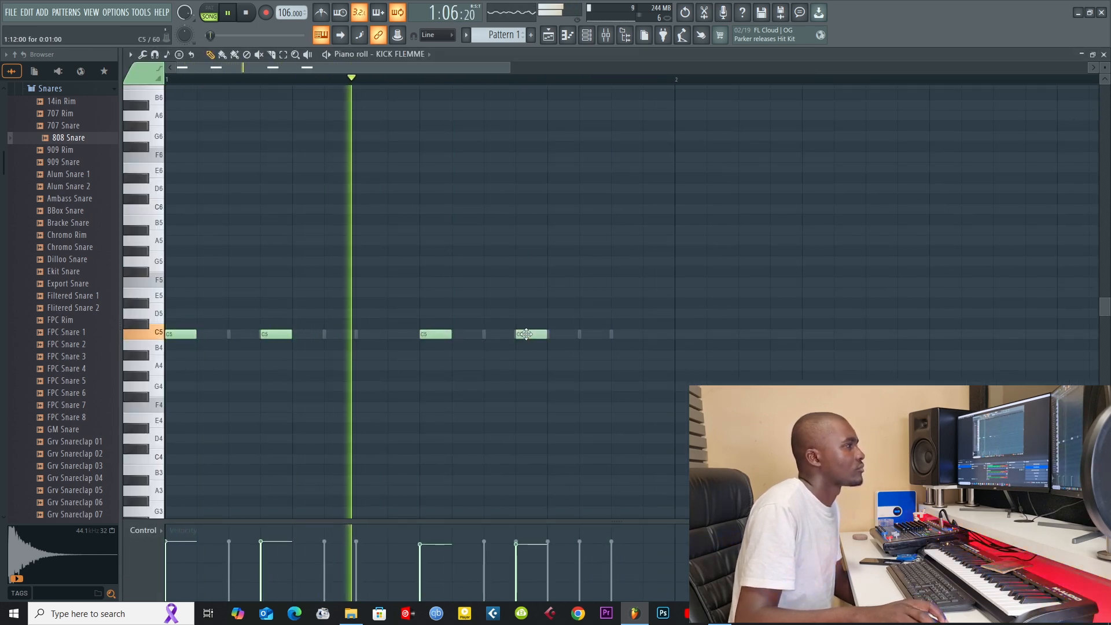
pyautogui.click(1103, 54)
pyautogui.press('F6')
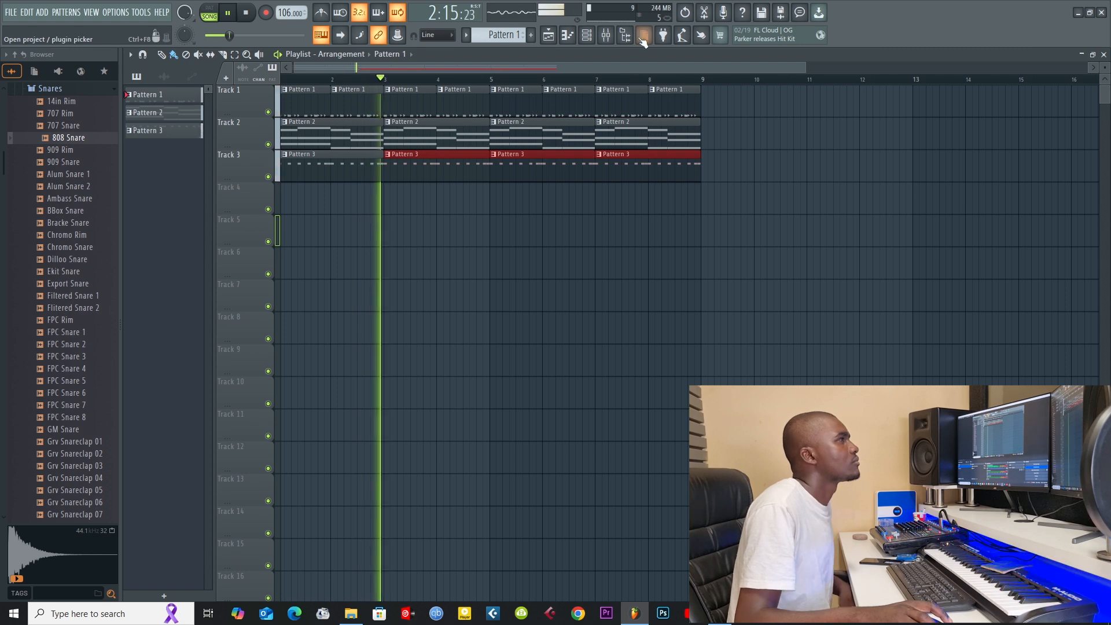
# Step: Select all the Keyzone Classic chord notes in Pattern 2 and return to Pattern 3
pyautogui.click(590, 36)
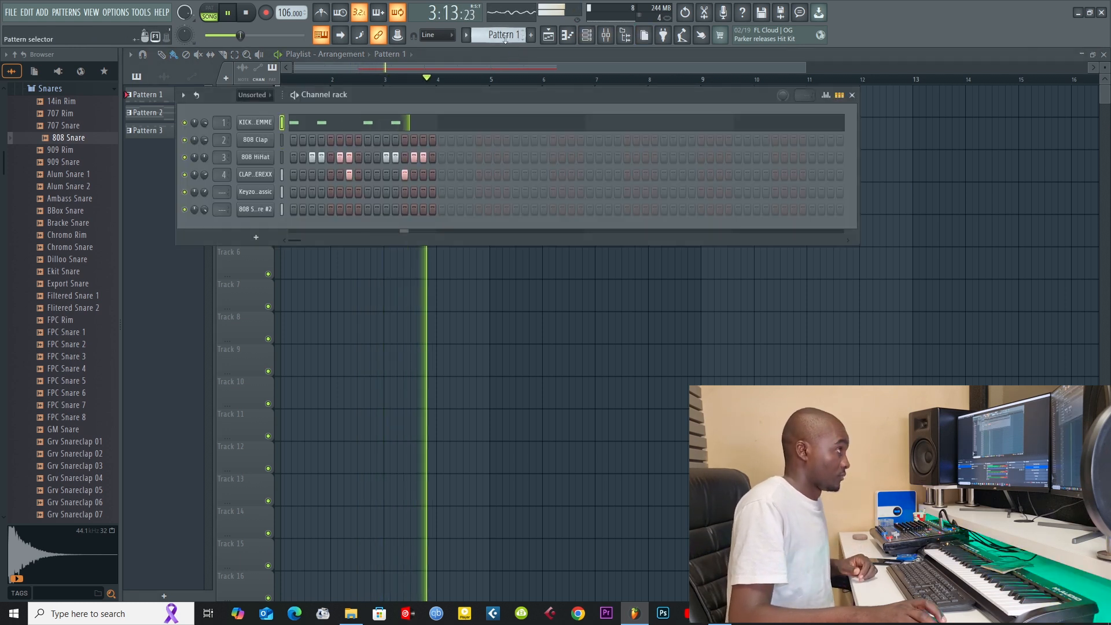
pyautogui.scroll(-1, 505, 38)
pyautogui.scroll(-2, 505, 38)
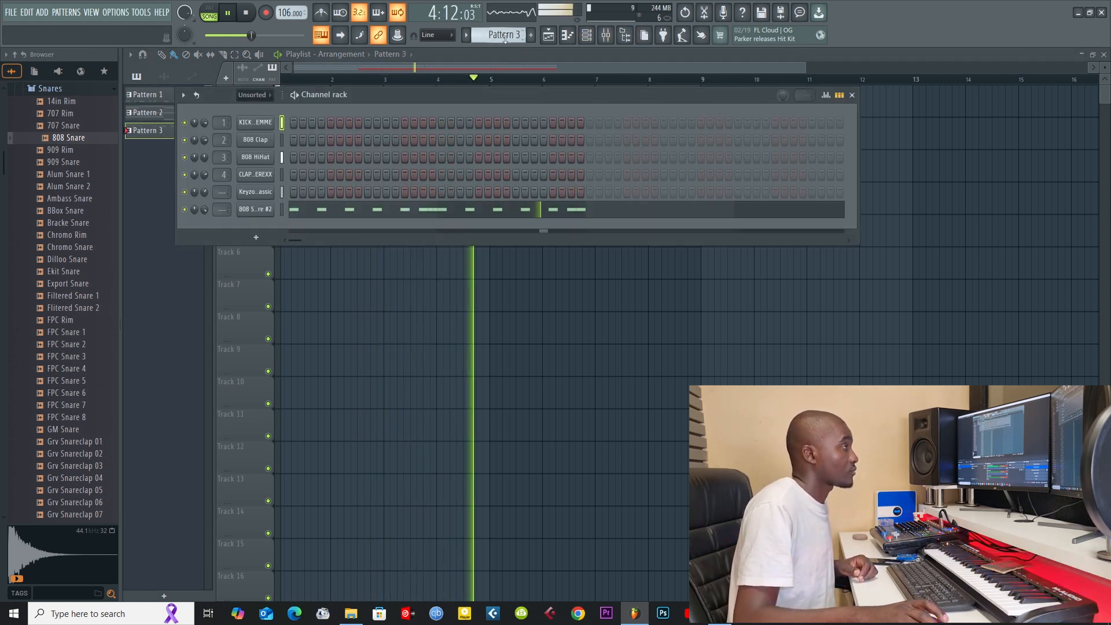
pyautogui.scroll(1, 491, 39)
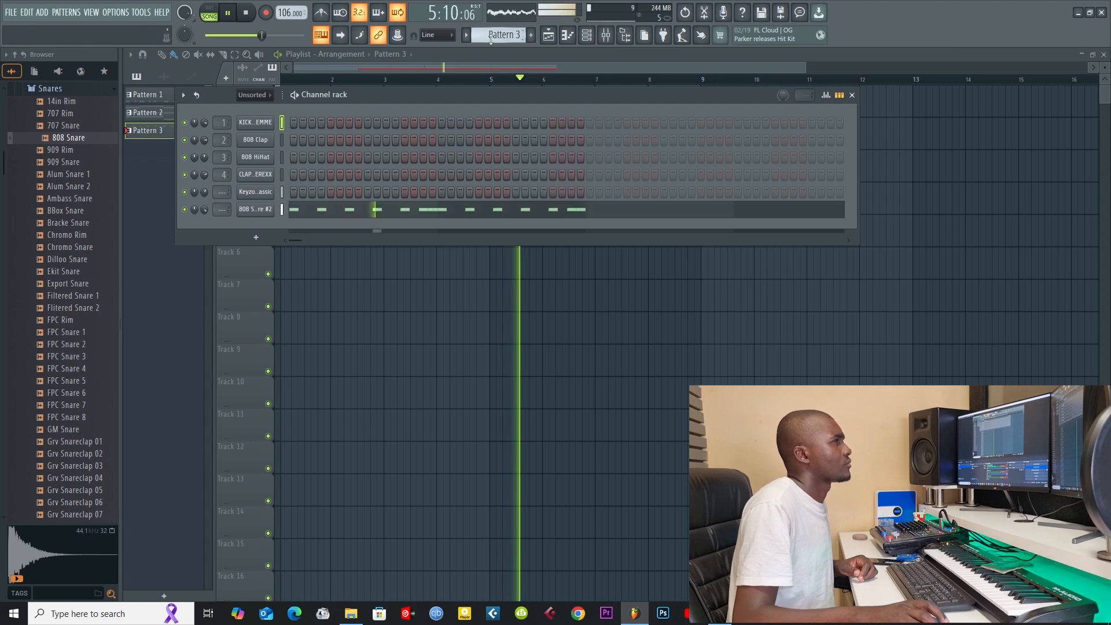
pyautogui.scroll(1, 490, 39)
pyautogui.click(468, 196)
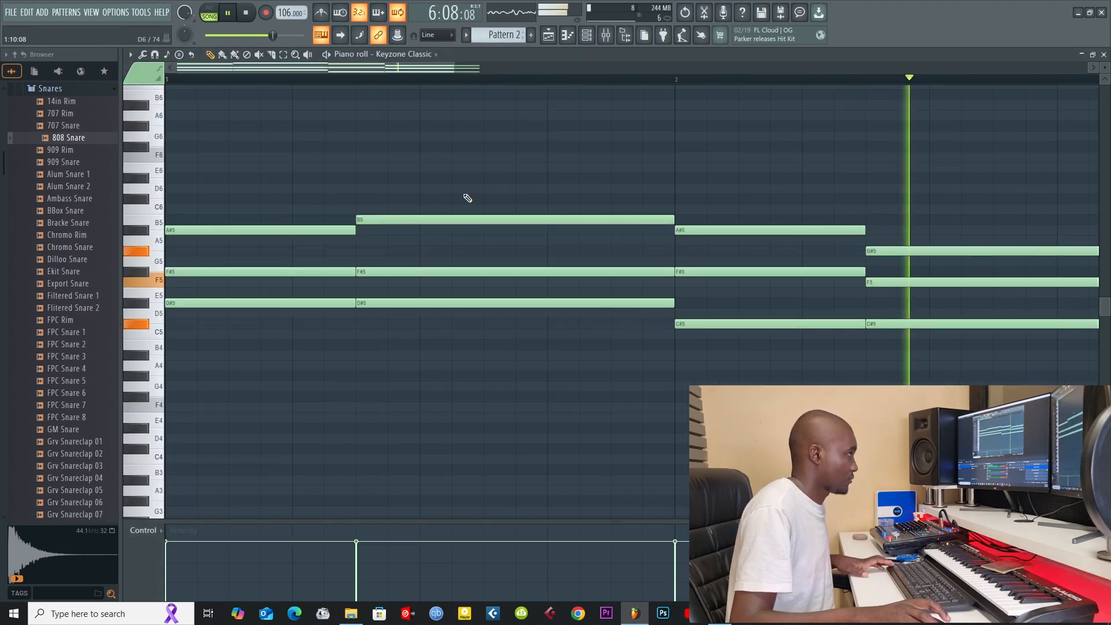
pyautogui.hotkey('ctrl', 'a')
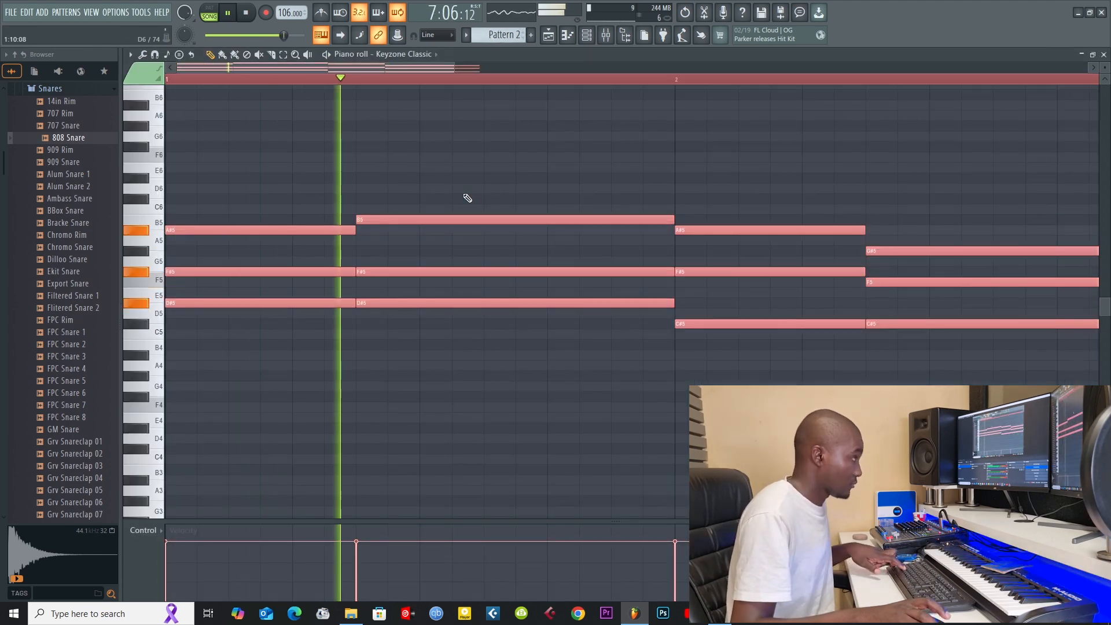
pyautogui.click(1103, 54)
pyautogui.scroll(-1, 486, 42)
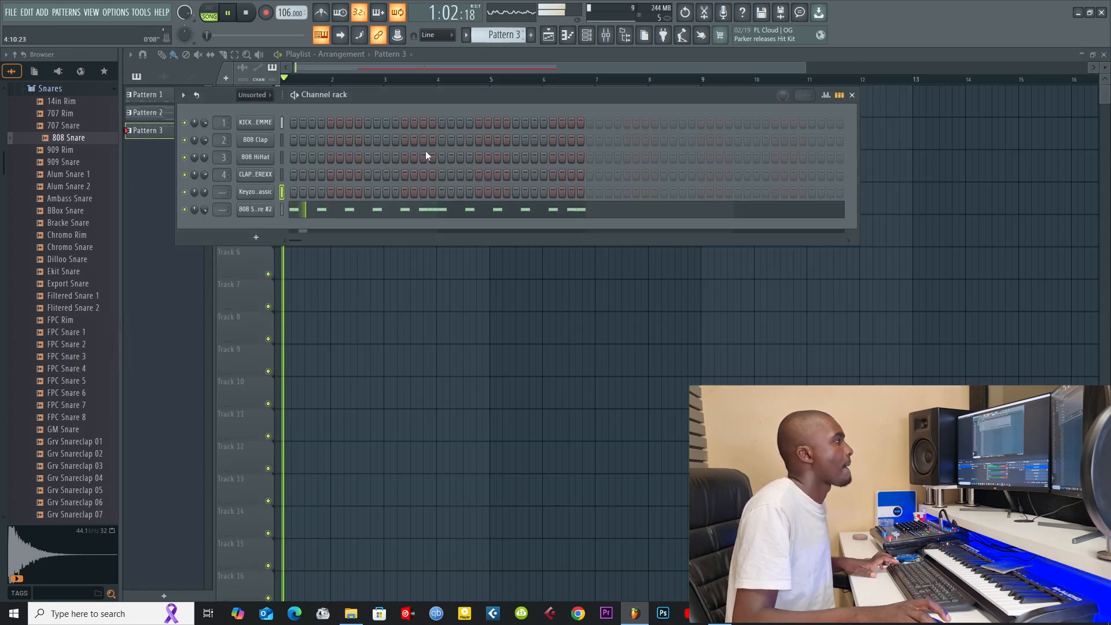
# Step: Switch to a new Pattern 4, add a Harmor channel and load its Piano preset
pyautogui.scroll(-1, 489, 36)
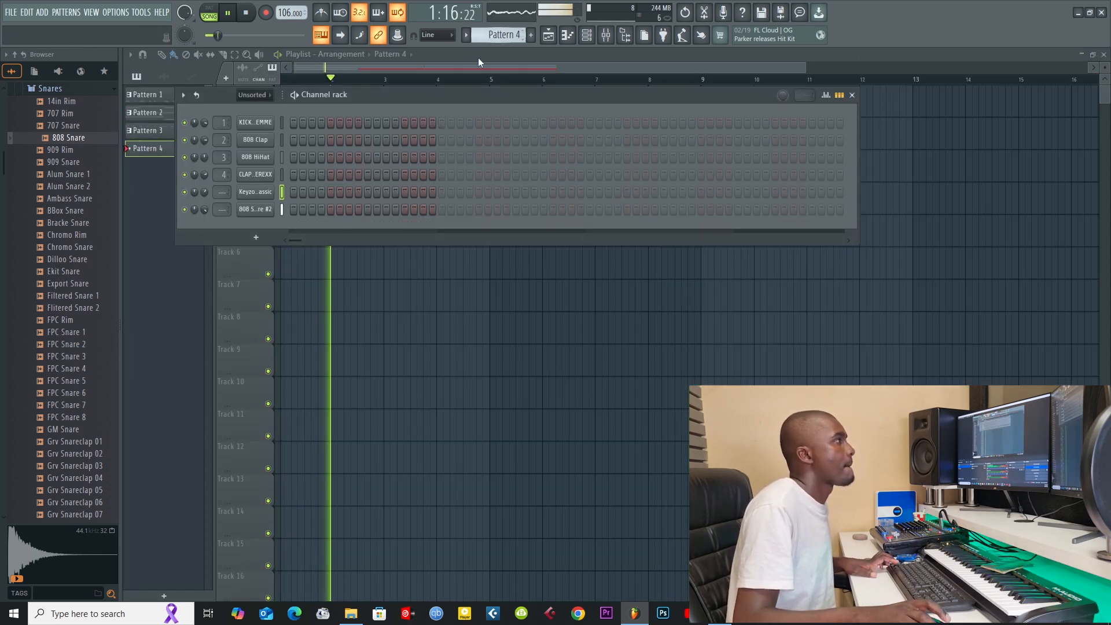
pyautogui.click(253, 239)
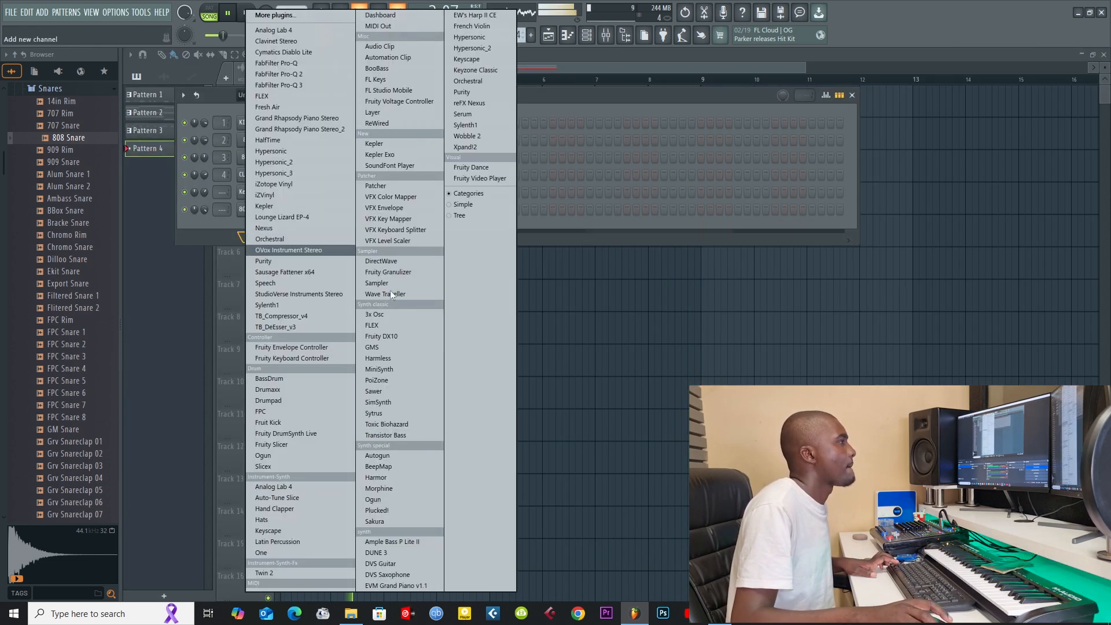
pyautogui.click(376, 478)
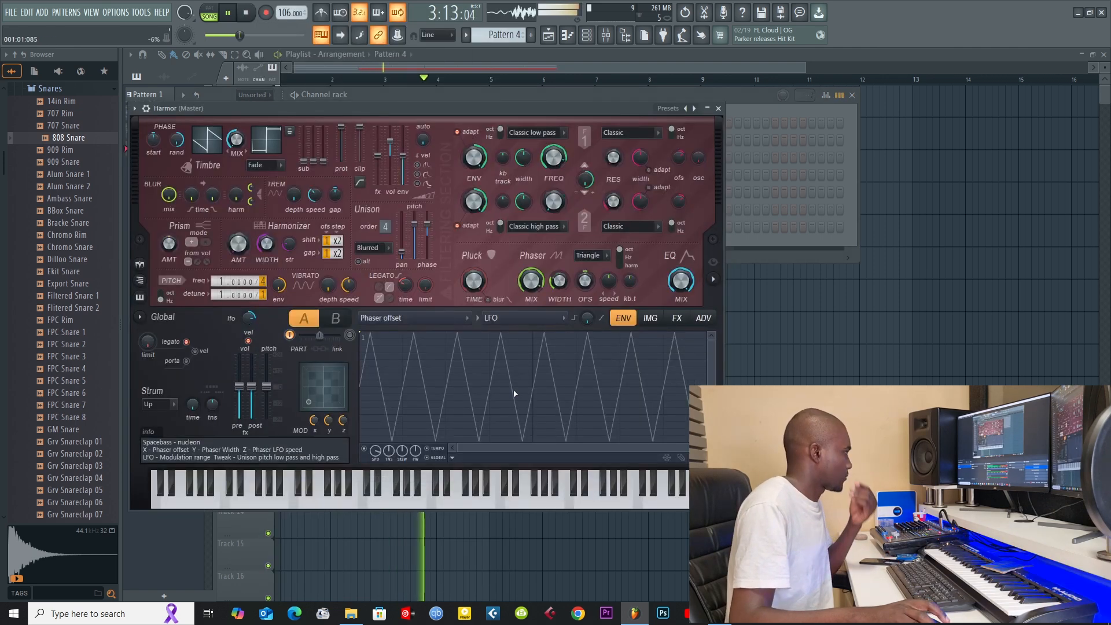
pyautogui.click(694, 110)
pyautogui.click(826, 369)
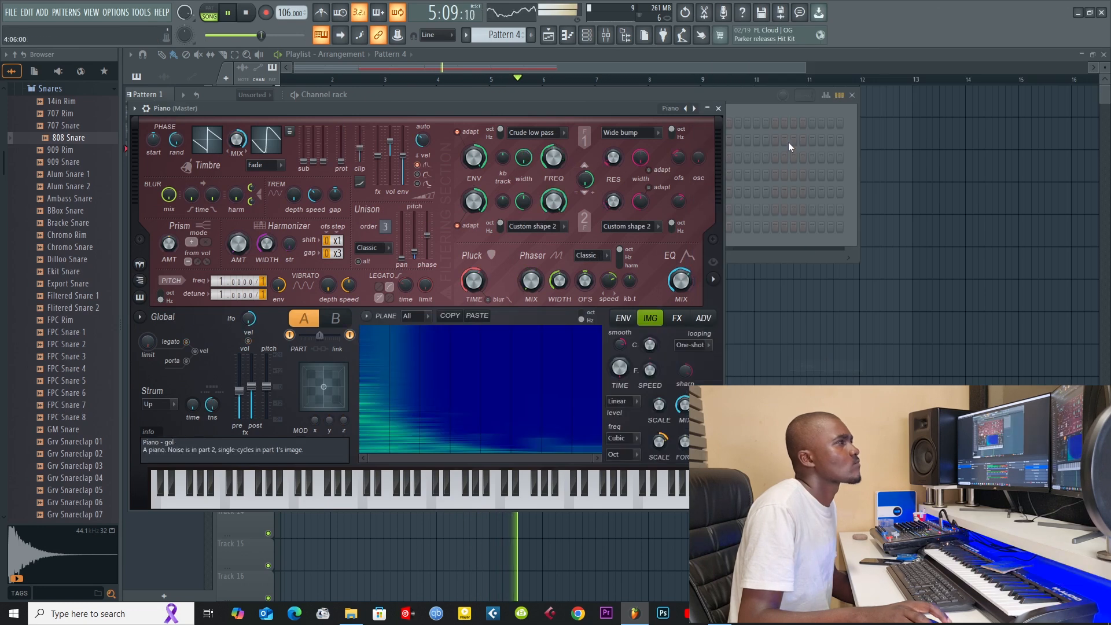
pyautogui.click(719, 109)
# Step: Paste the copied Keyzone Classic chord notes into the Piano channel's piano roll in Pattern 4
pyautogui.rightClick(268, 227)
pyautogui.click(293, 219)
pyautogui.rightClick(277, 229)
pyautogui.click(286, 226)
pyautogui.hotkey('ctrl', 'v')
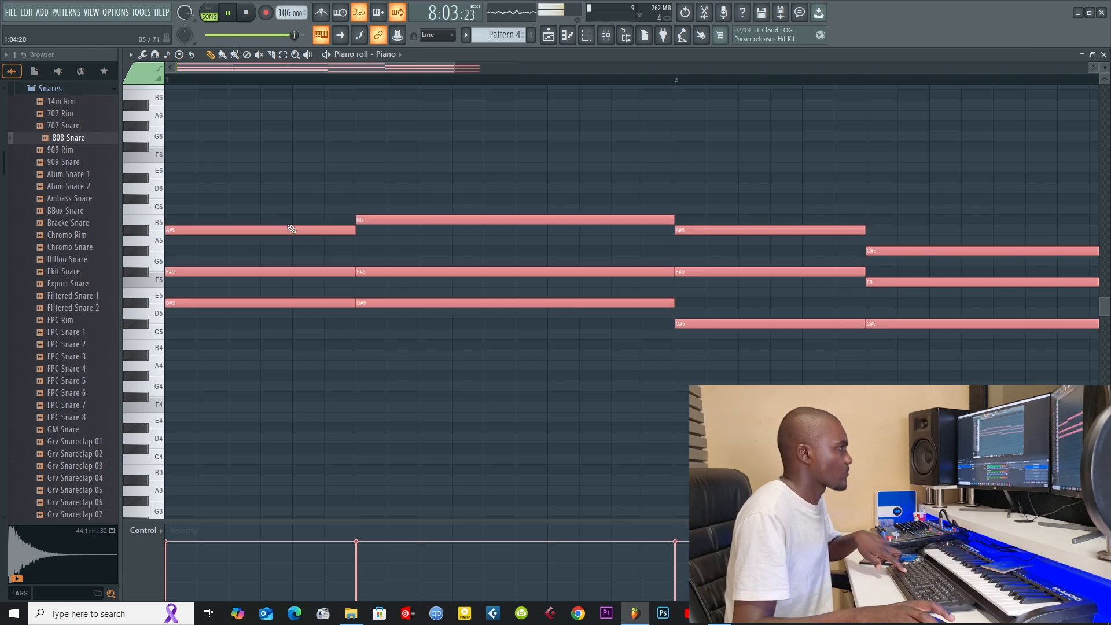
# Step: Shorten all the pasted chord notes by five steps and shift them two steps later
pyautogui.moveTo(315, 225); pyautogui.dragTo(111, 237)
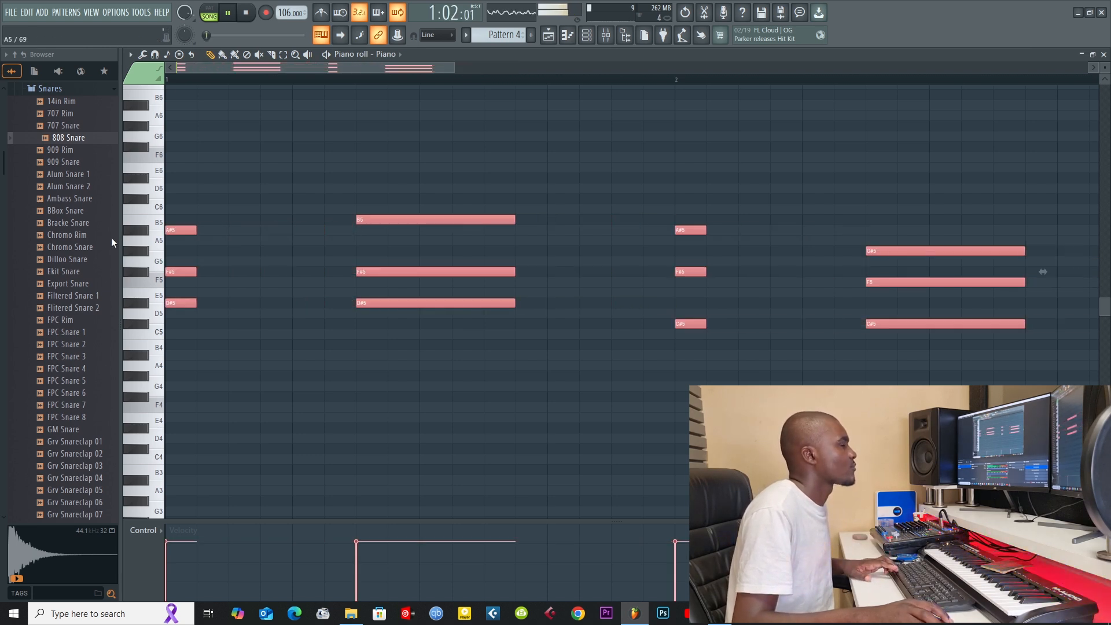
pyautogui.moveTo(188, 229); pyautogui.dragTo(232, 231)
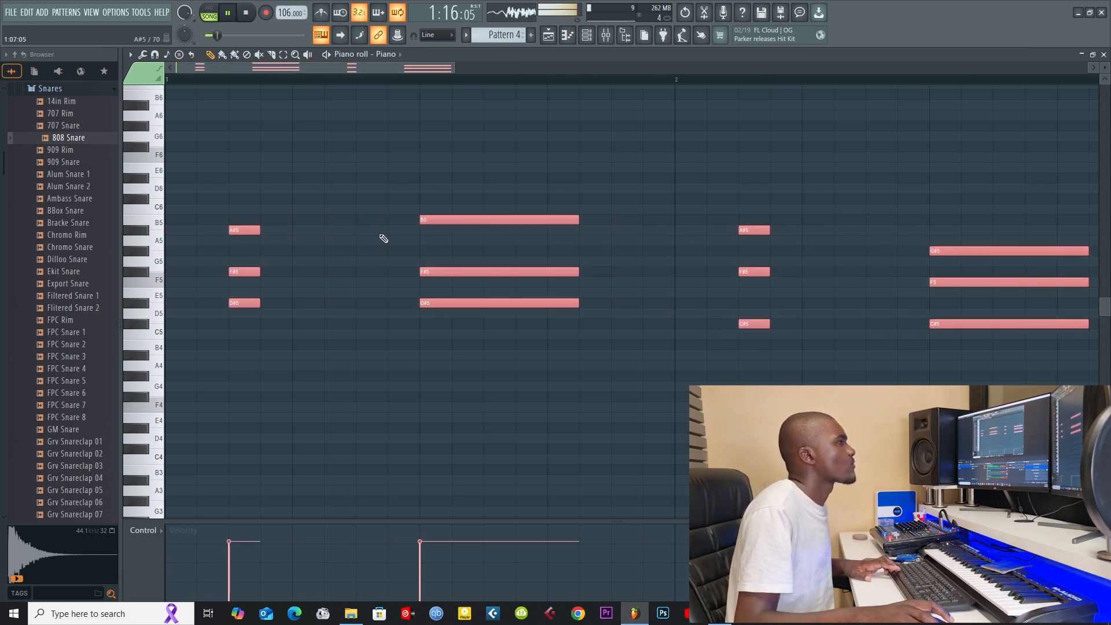
pyautogui.moveTo(450, 68); pyautogui.dragTo(857, 123)
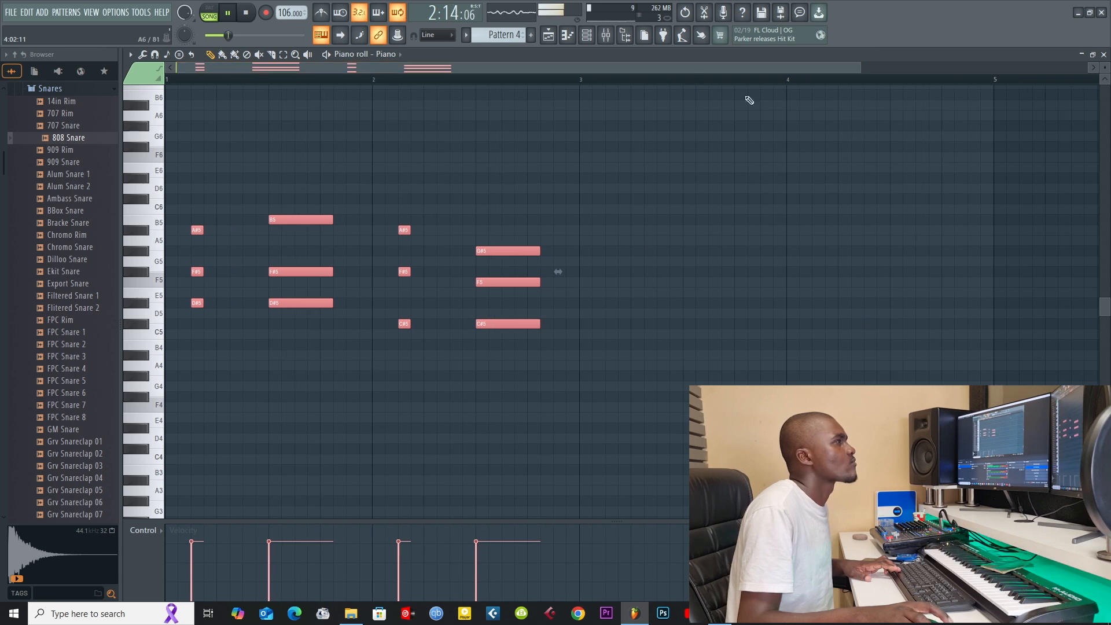
# Step: Place four Pattern 4 clips back to back on Track 4 of the playlist, filling bars 1 to 8
pyautogui.click(548, 34)
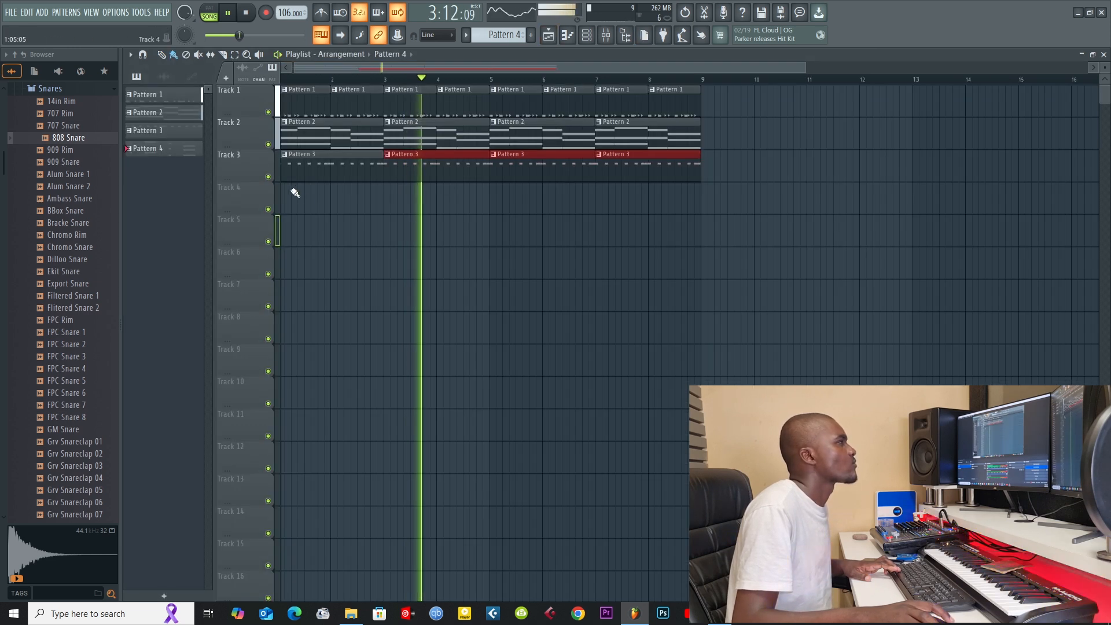
pyautogui.moveTo(286, 192)
pyautogui.mouseDown()
pyautogui.moveTo(524, 227)
pyautogui.moveTo(517, 212)
pyautogui.mouseUp()
pyautogui.click(603, 193)
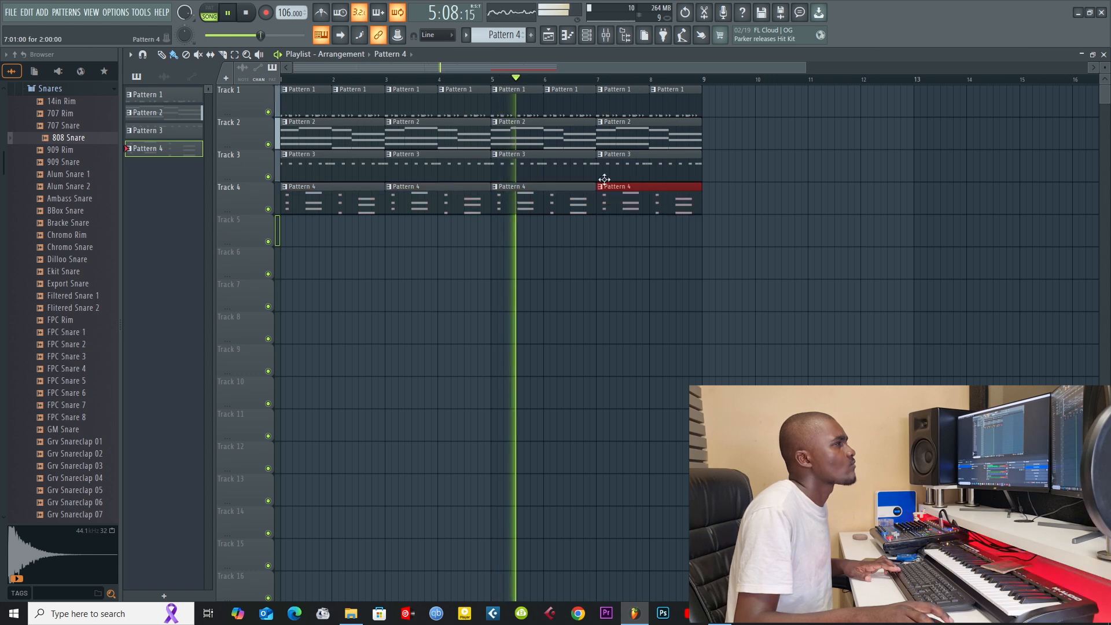
# Step: Cut the second Piano chord to one step in length and place it on step 11 of bar 1
pyautogui.click(586, 34)
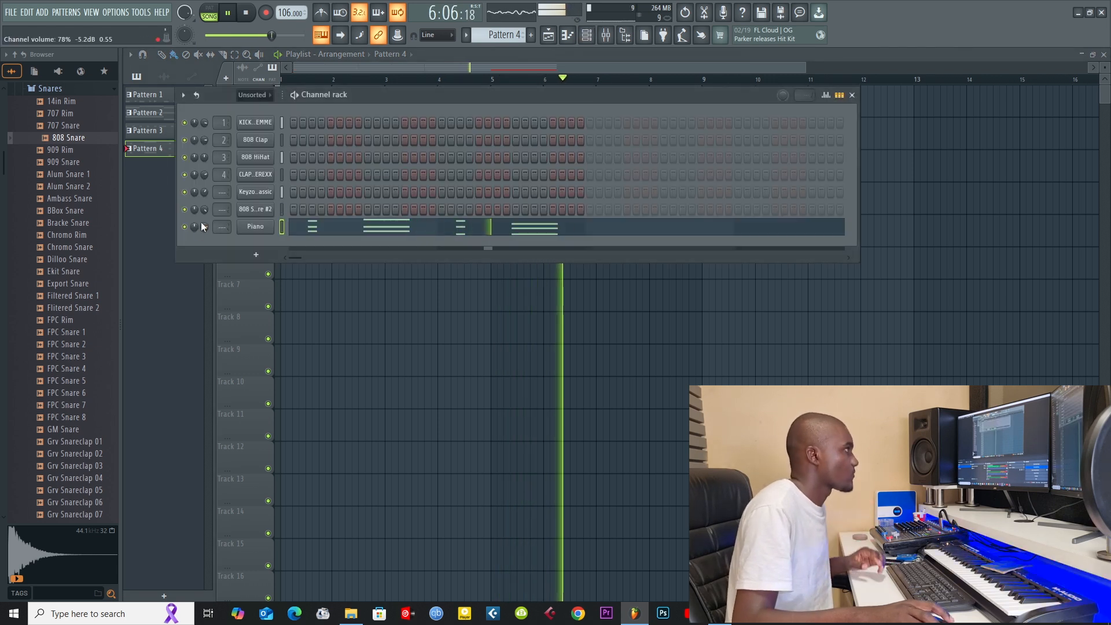
pyautogui.click(381, 230)
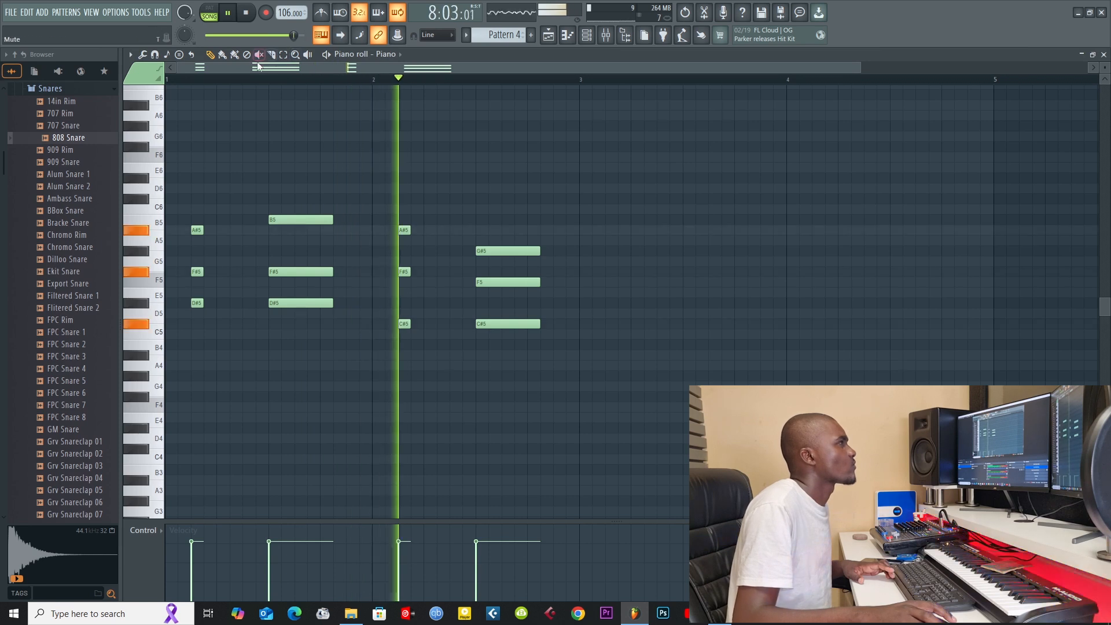
pyautogui.moveTo(351, 185); pyautogui.dragTo(248, 384)
pyautogui.click(211, 55)
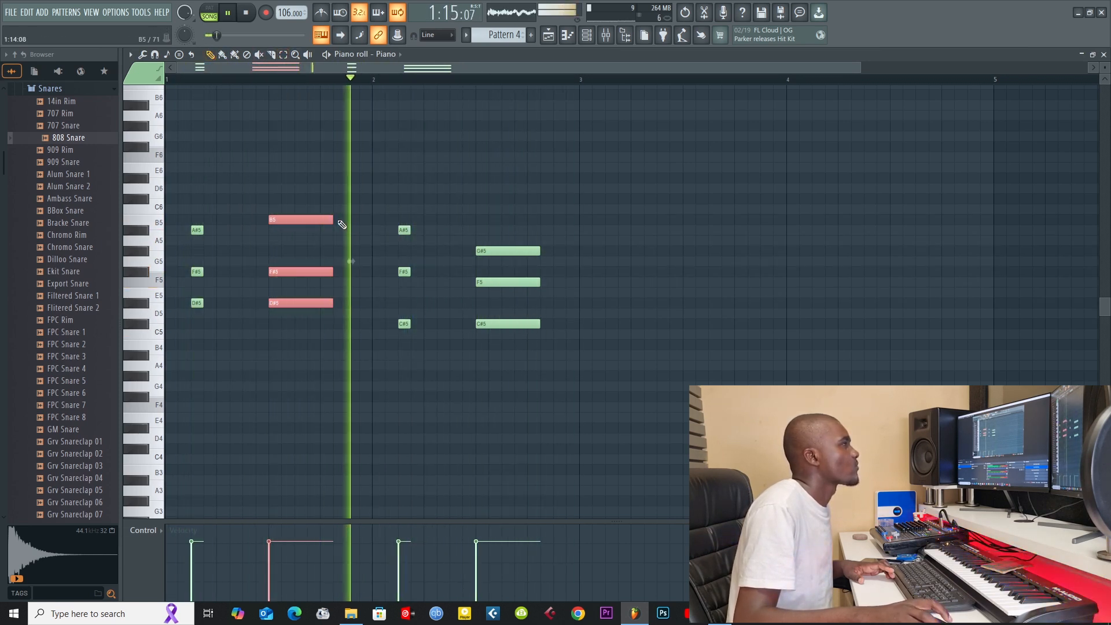
pyautogui.moveTo(333, 220); pyautogui.dragTo(300, 220)
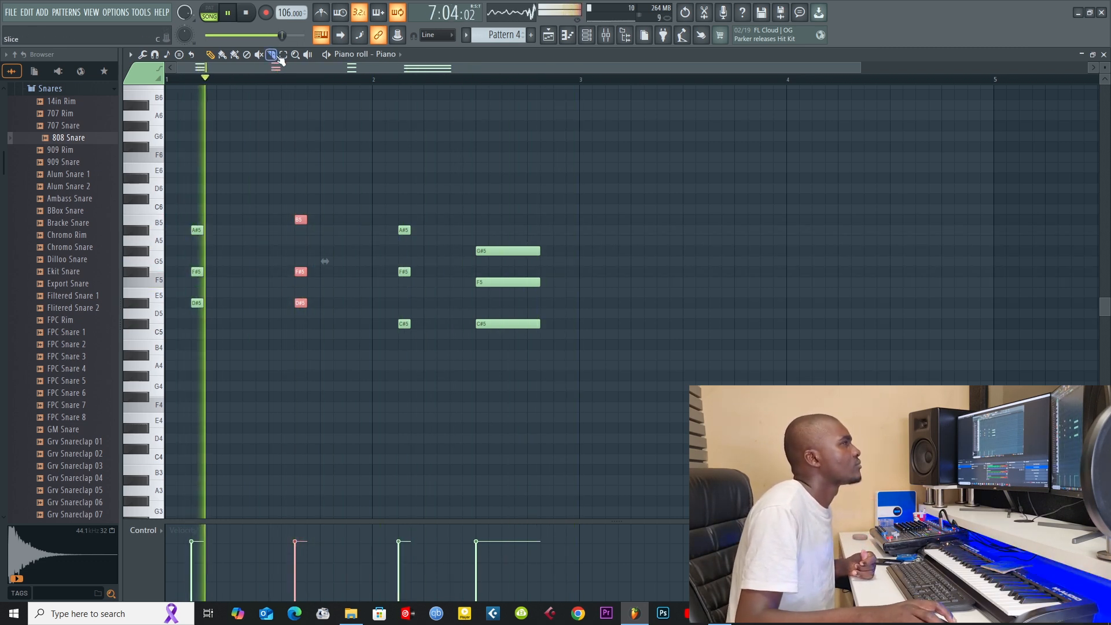
# Step: Cut the last Piano chord to one step in length and place it on step 11 of bar 2
pyautogui.moveTo(577, 226); pyautogui.dragTo(477, 354)
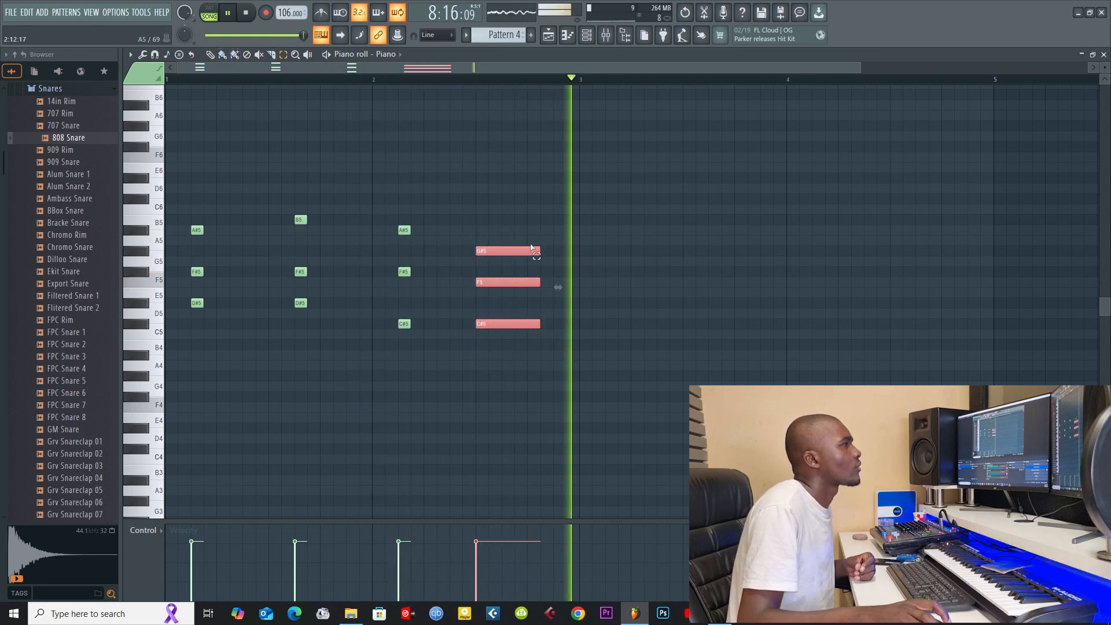
pyautogui.press('p')
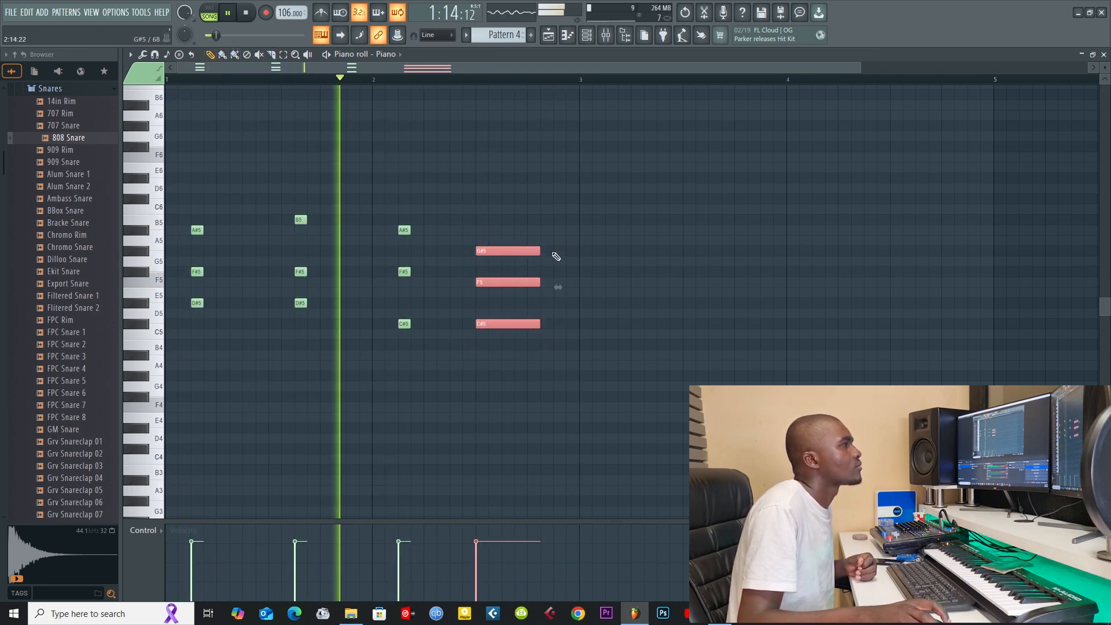
pyautogui.moveTo(540, 250); pyautogui.dragTo(501, 248)
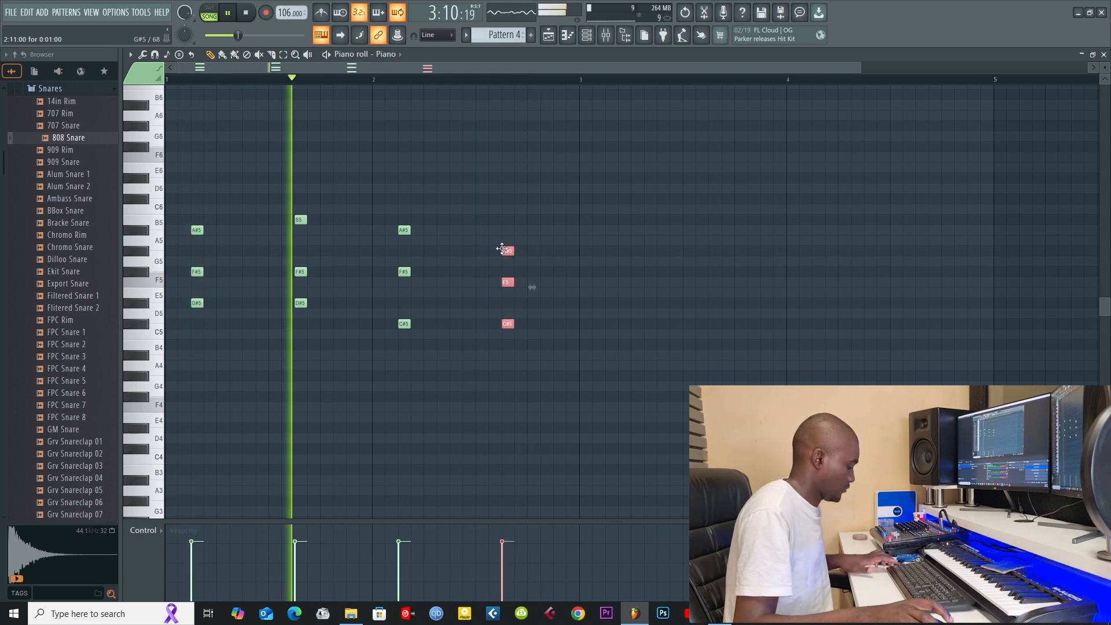
# Step: Shift all the Piano chord notes one step later and close the piano roll
pyautogui.hotkey('ctrl', 'a')
pyautogui.moveTo(407, 229); pyautogui.dragTo(416, 227)
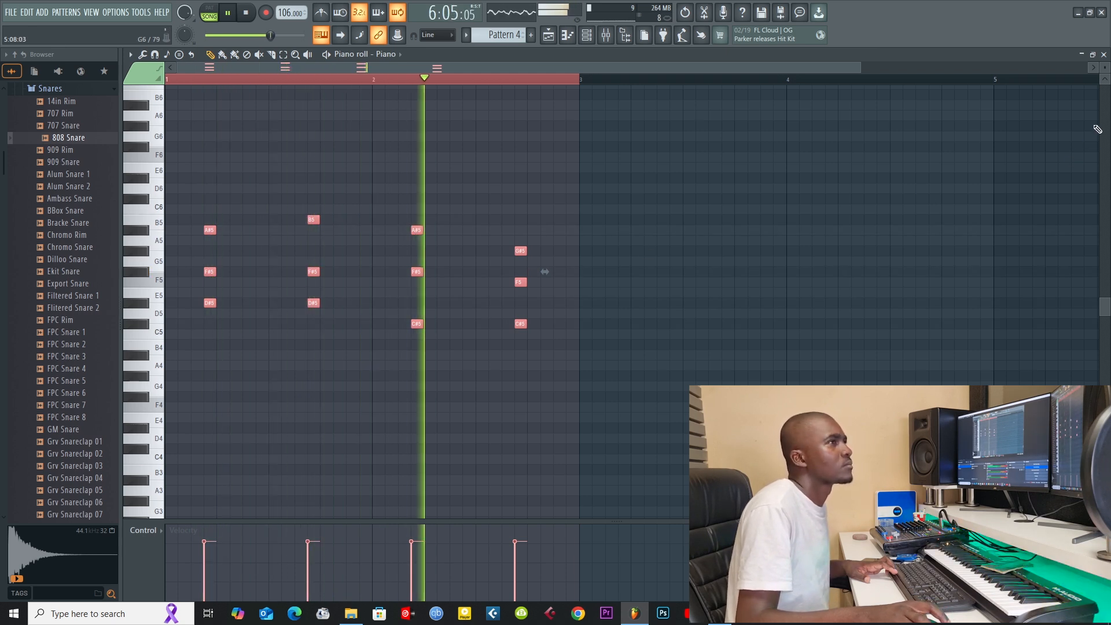
pyautogui.click(1104, 54)
# Step: Add one-step Piano notes on step 7 of both bars, B5 in bar 1 and G#5 in bar 2
pyautogui.click(404, 228)
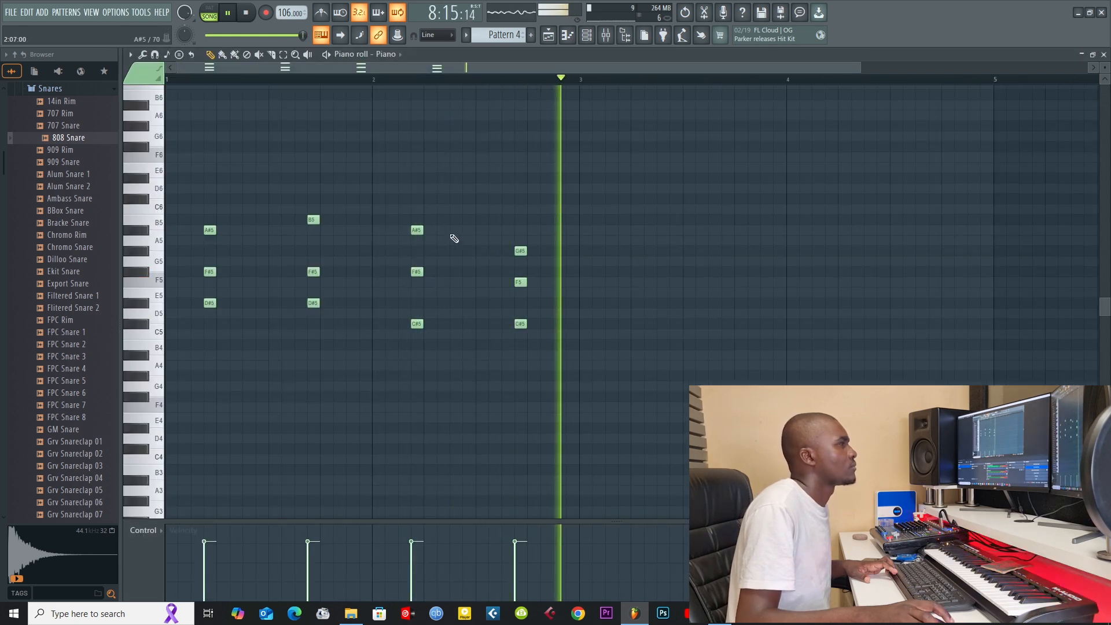
pyautogui.click(243, 229)
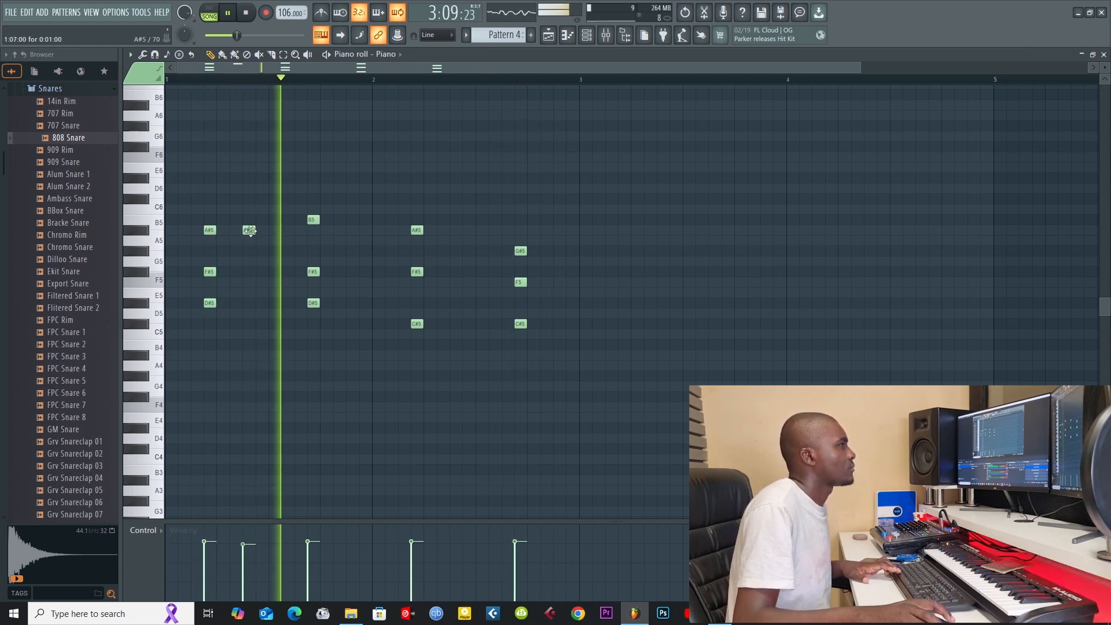
pyautogui.moveTo(250, 230); pyautogui.dragTo(249, 218)
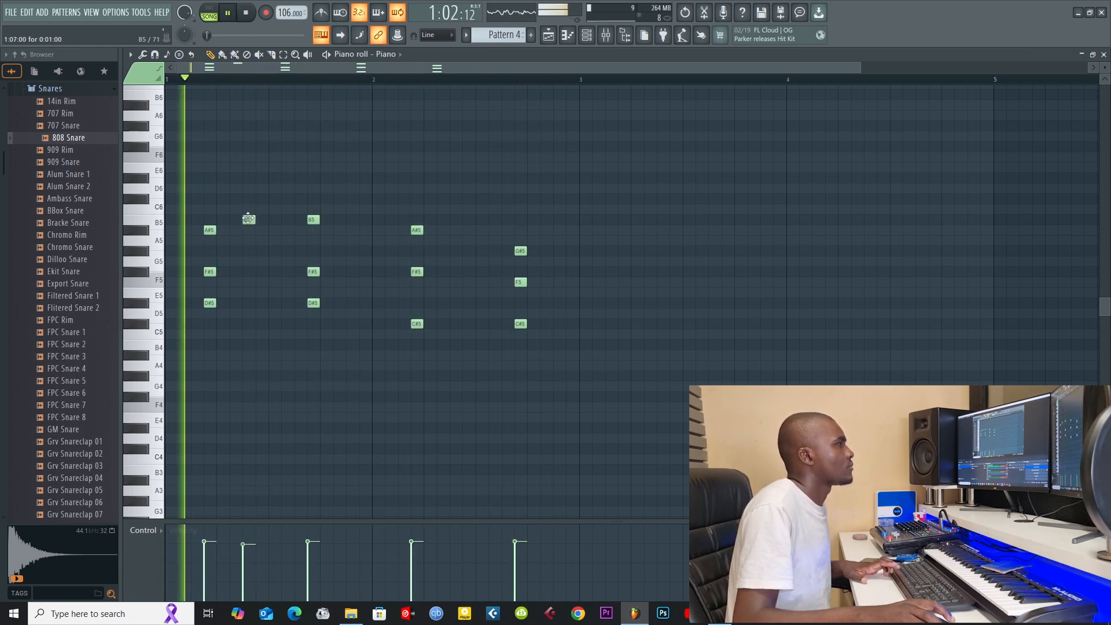
pyautogui.moveTo(249, 218); pyautogui.dragTo(247, 231)
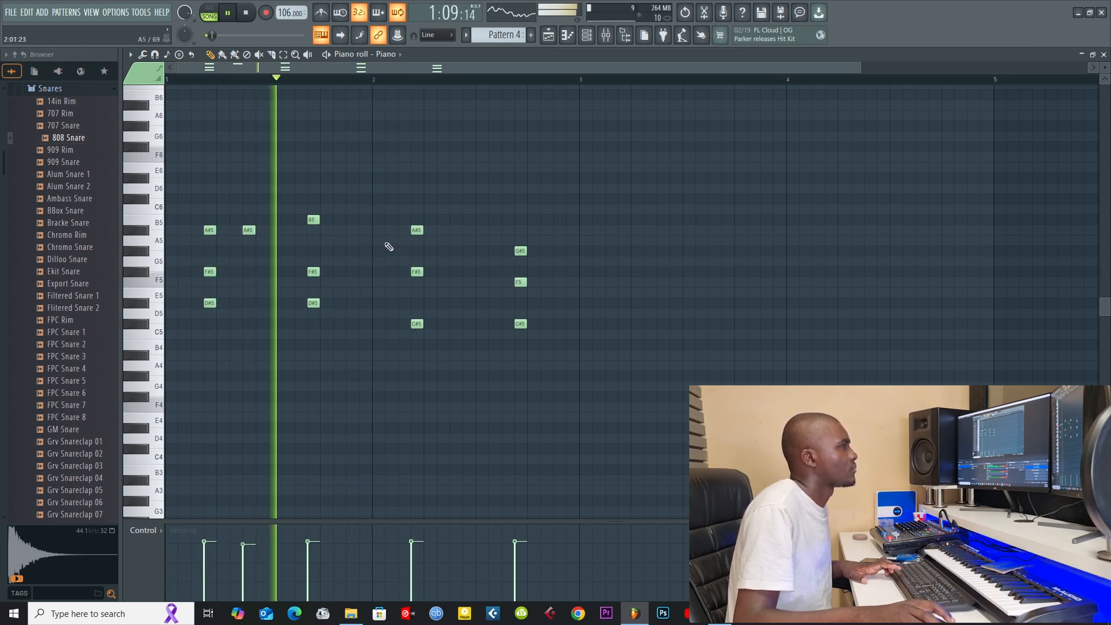
pyautogui.moveTo(247, 230); pyautogui.dragTo(247, 216)
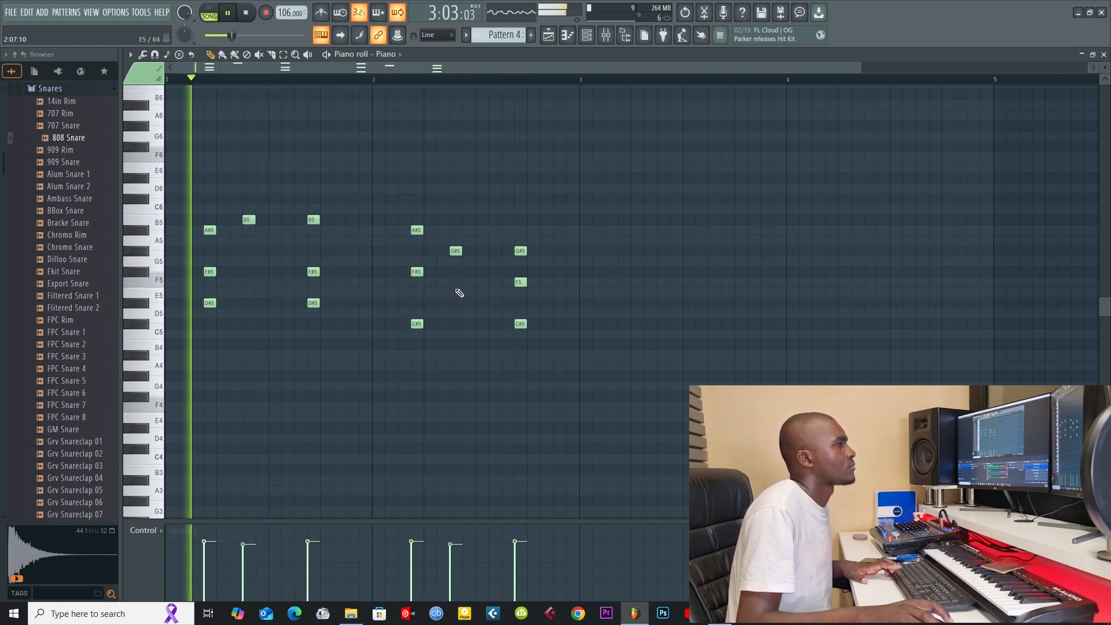
# Step: Complete the step 7 chords with G#5 and D#5 in bar 1 and with F5 and C#5 in bar 2
pyautogui.click(249, 252)
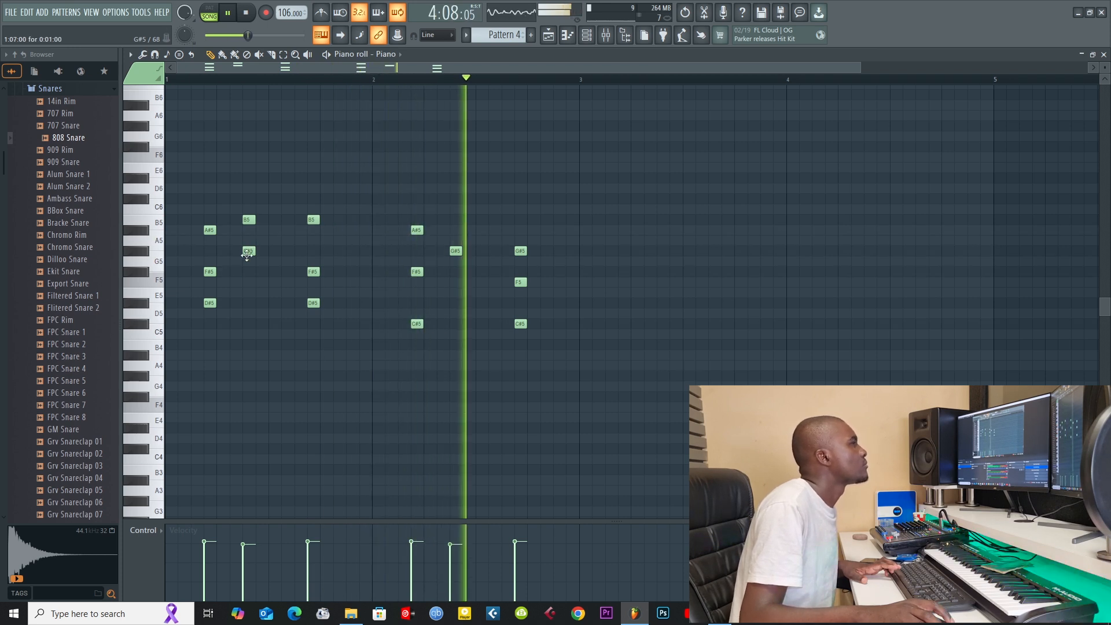
pyautogui.click(246, 293)
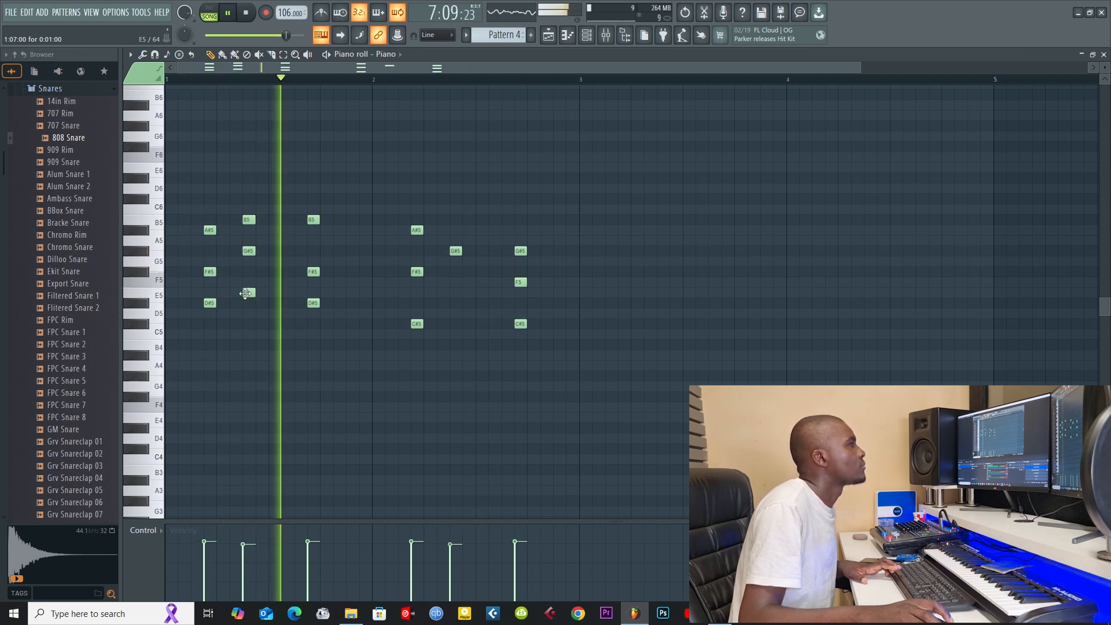
pyautogui.moveTo(246, 293); pyautogui.dragTo(245, 306)
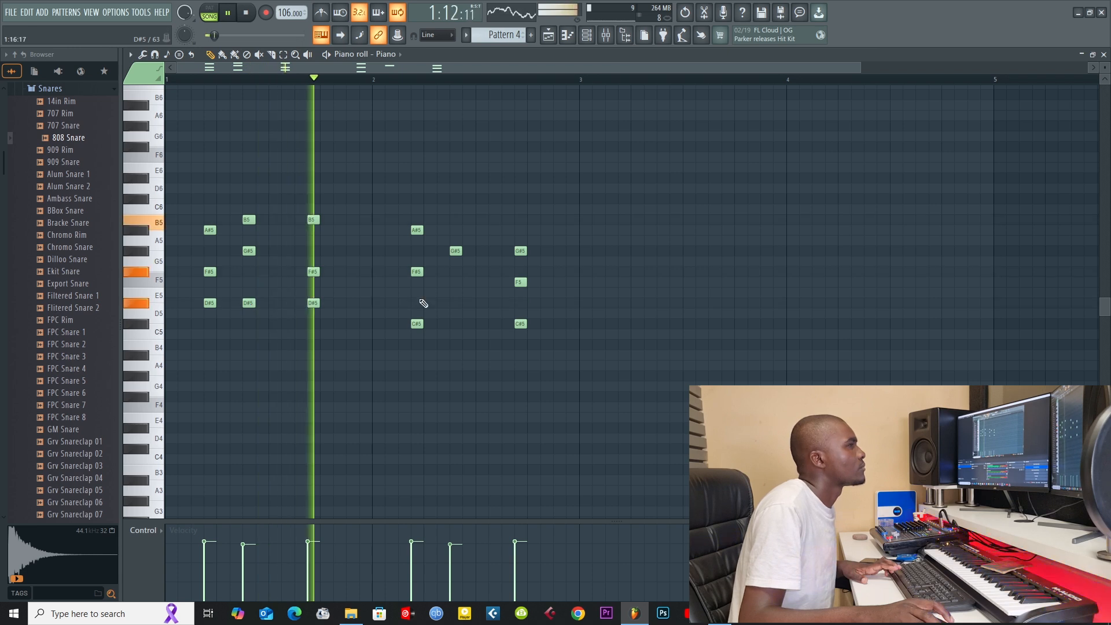
pyautogui.click(456, 283)
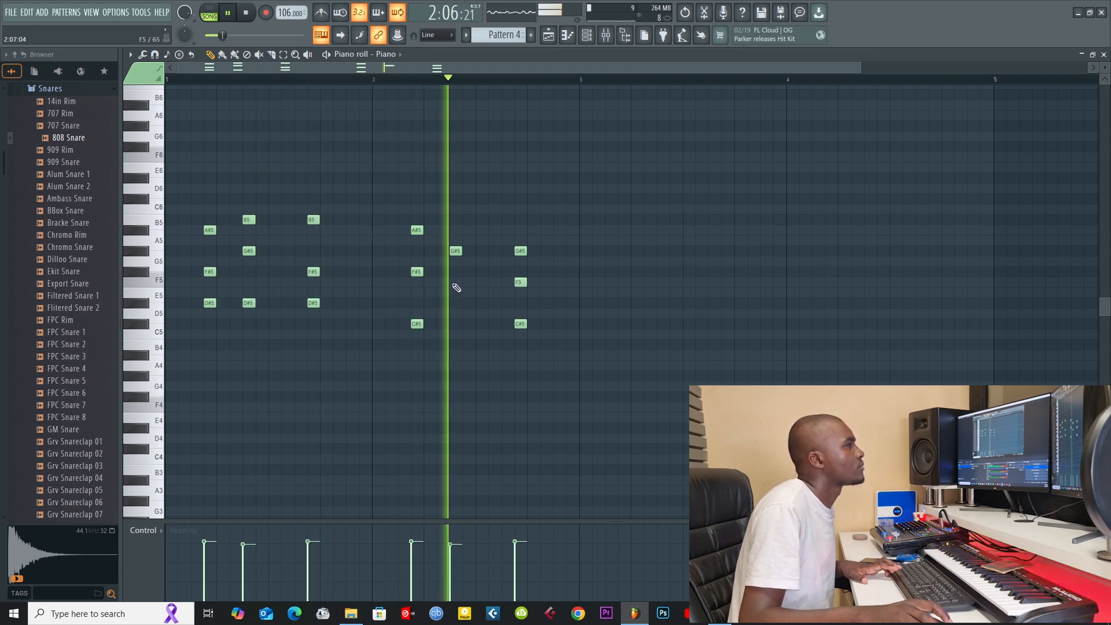
pyautogui.click(453, 323)
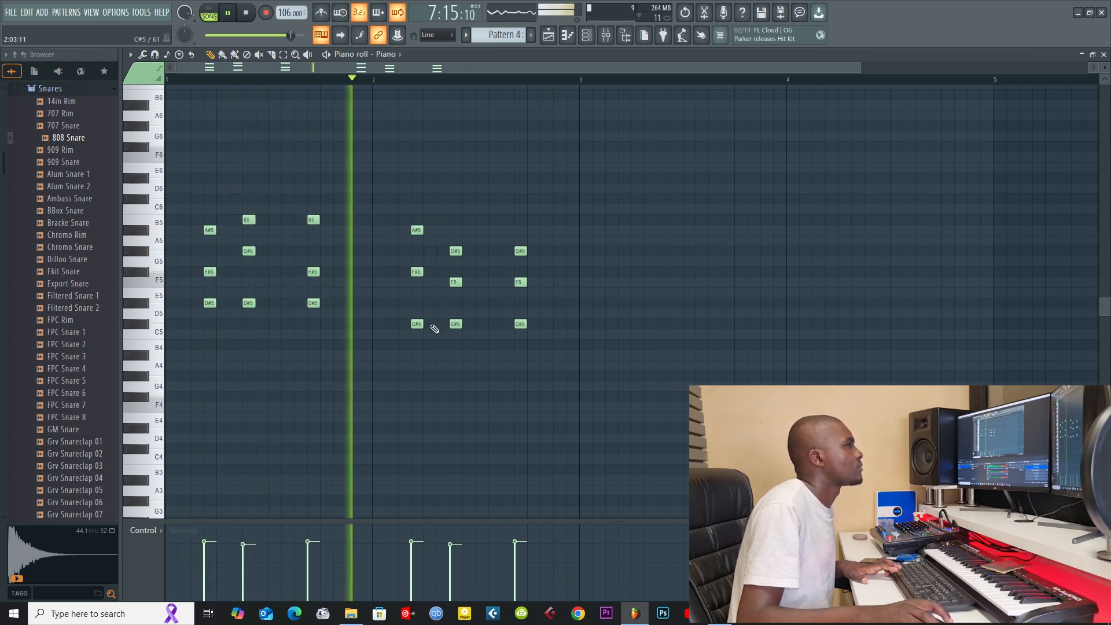
# Step: Try B4 as the lowest note of bar 2's step 7 chord and E5 in bar 1's, and restore both notes
pyautogui.moveTo(454, 324); pyautogui.dragTo(456, 345)
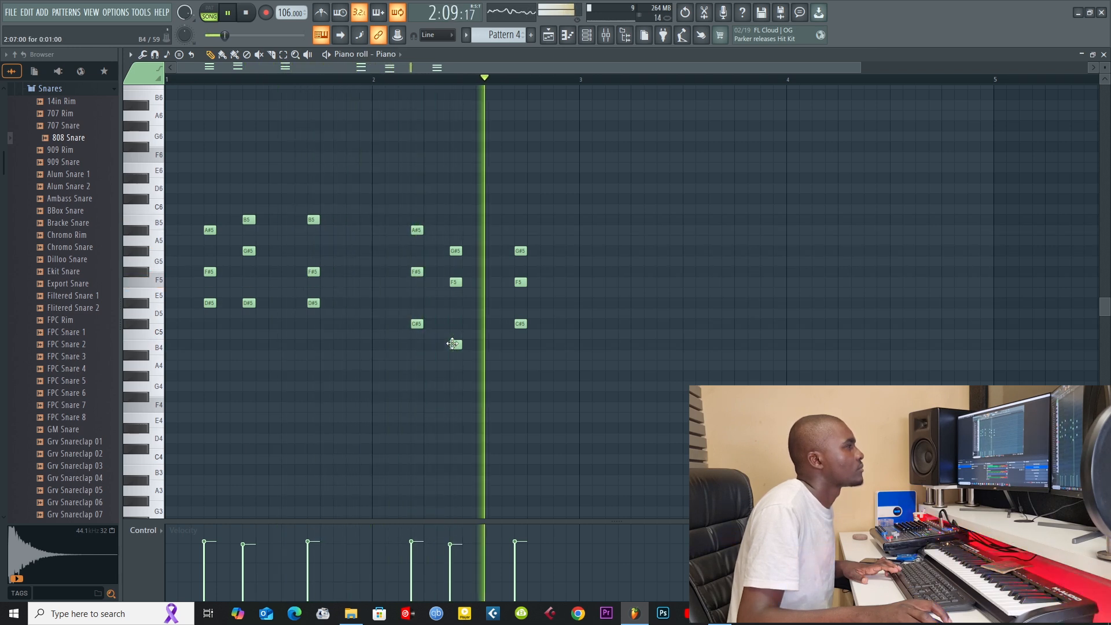
pyautogui.moveTo(452, 344); pyautogui.dragTo(449, 323)
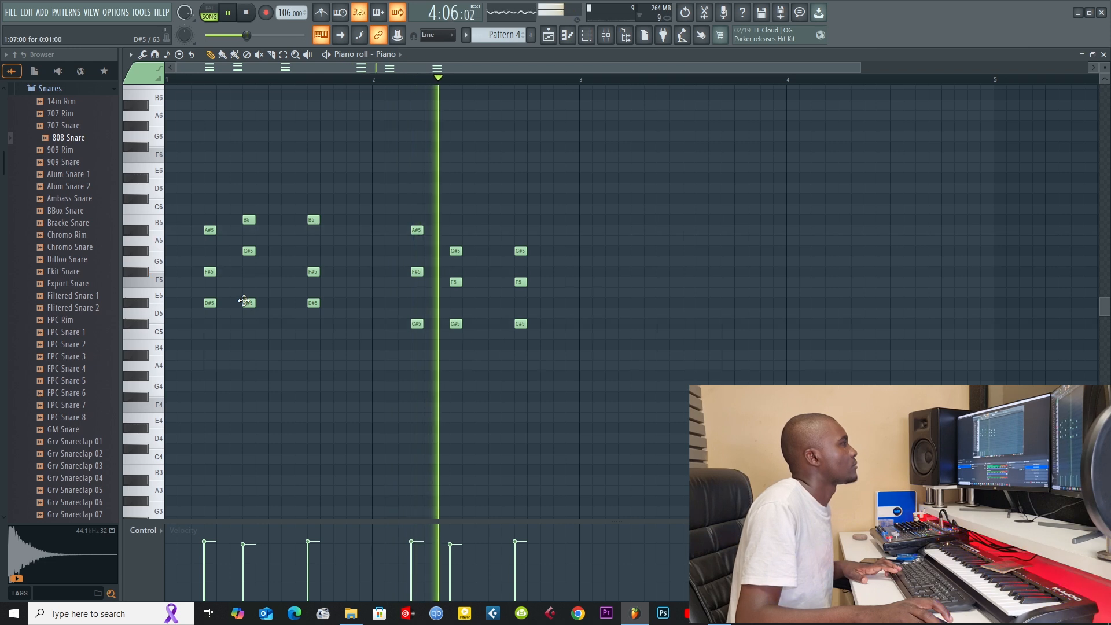
pyautogui.moveTo(246, 303)
pyautogui.mouseDown()
pyautogui.moveTo(244, 275)
pyautogui.moveTo(245, 295)
pyautogui.mouseUp()
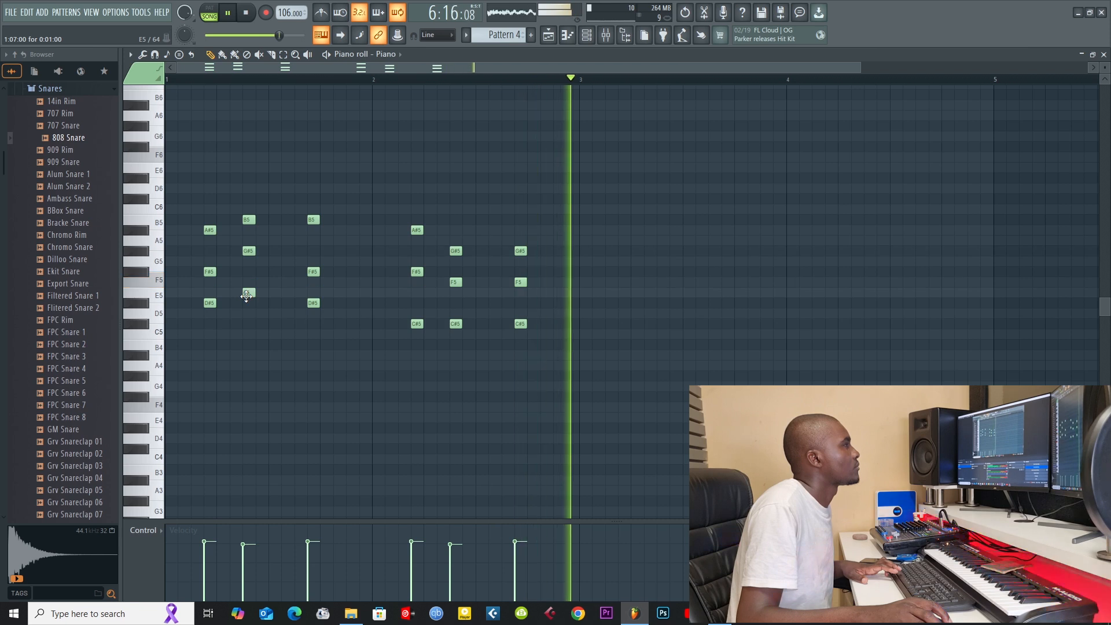
pyautogui.moveTo(246, 296); pyautogui.dragTo(246, 303)
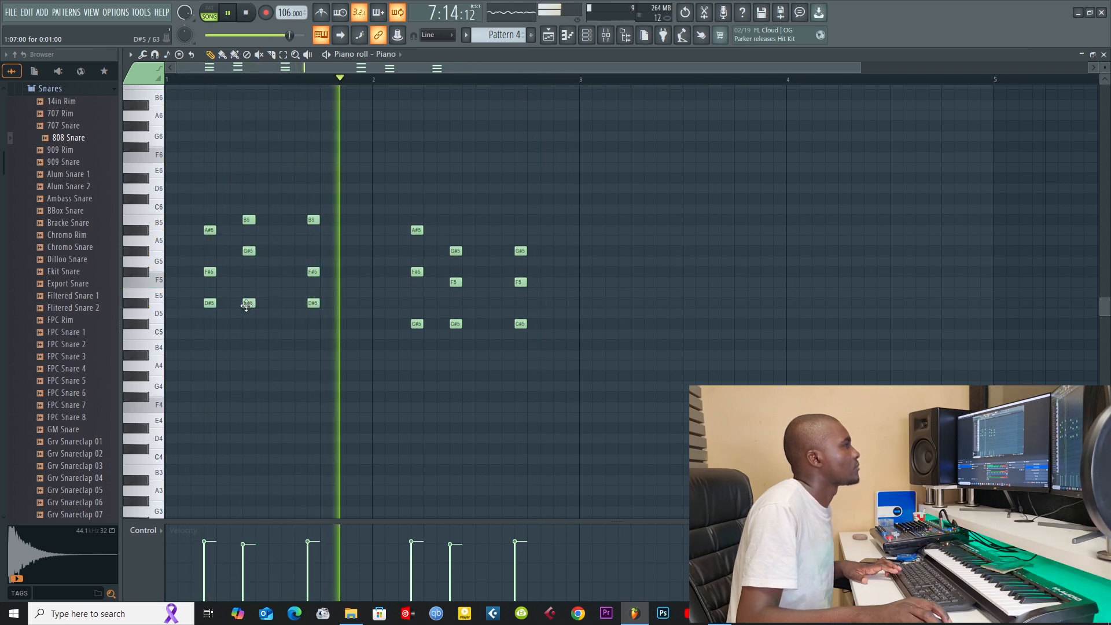
# Step: Replace the Piano channel's Harmor instrument with Harmless
pyautogui.click(1103, 54)
pyautogui.rightClick(255, 227)
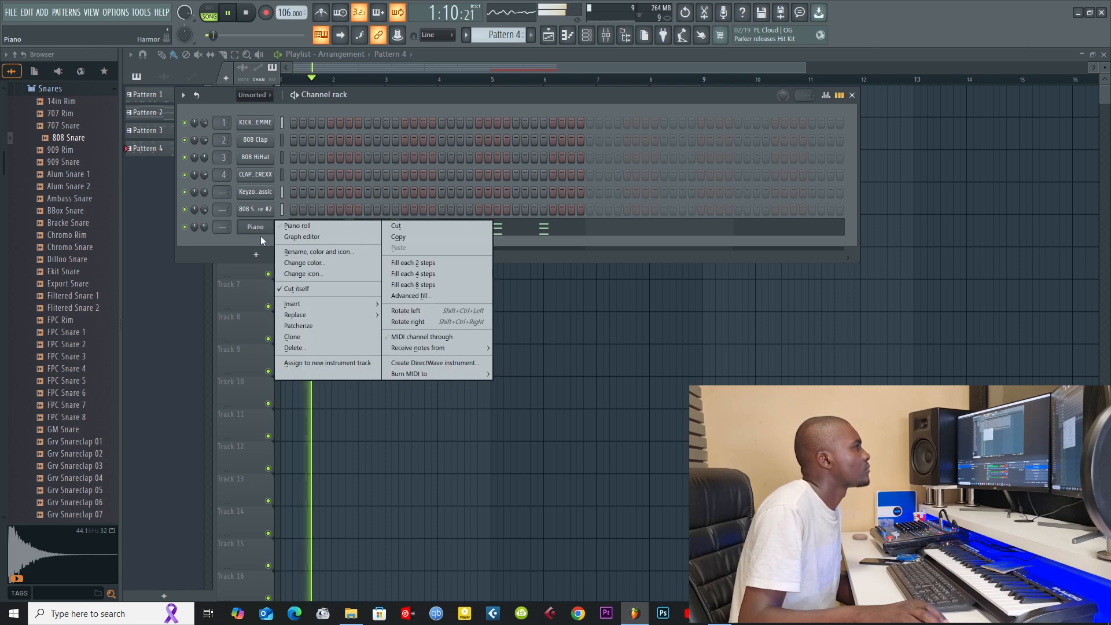
pyautogui.moveTo(326, 315)
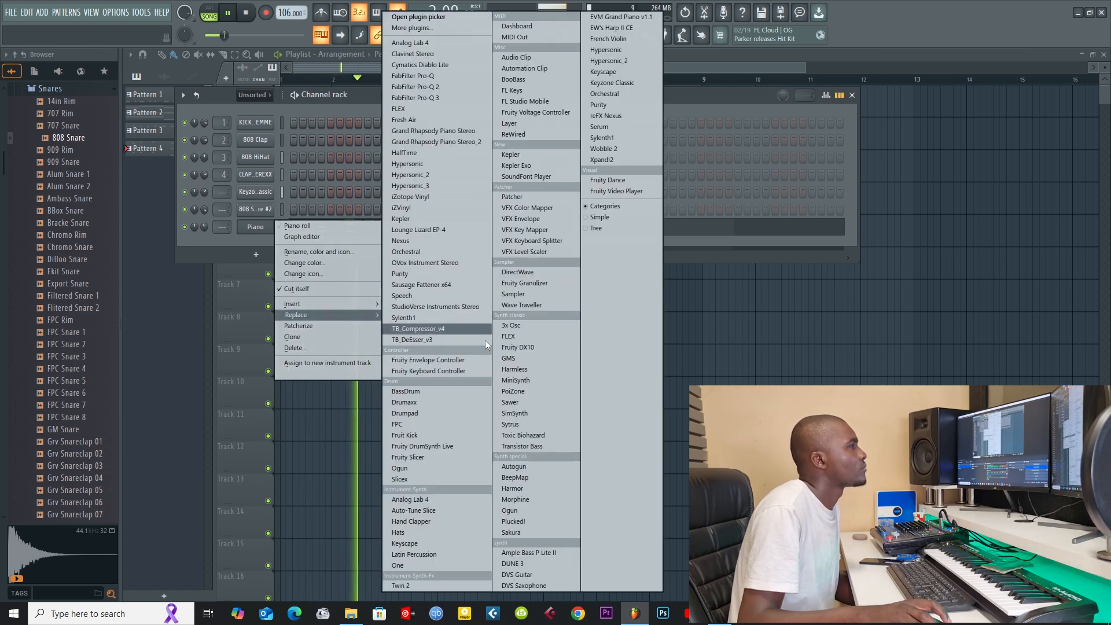
pyautogui.click(534, 370)
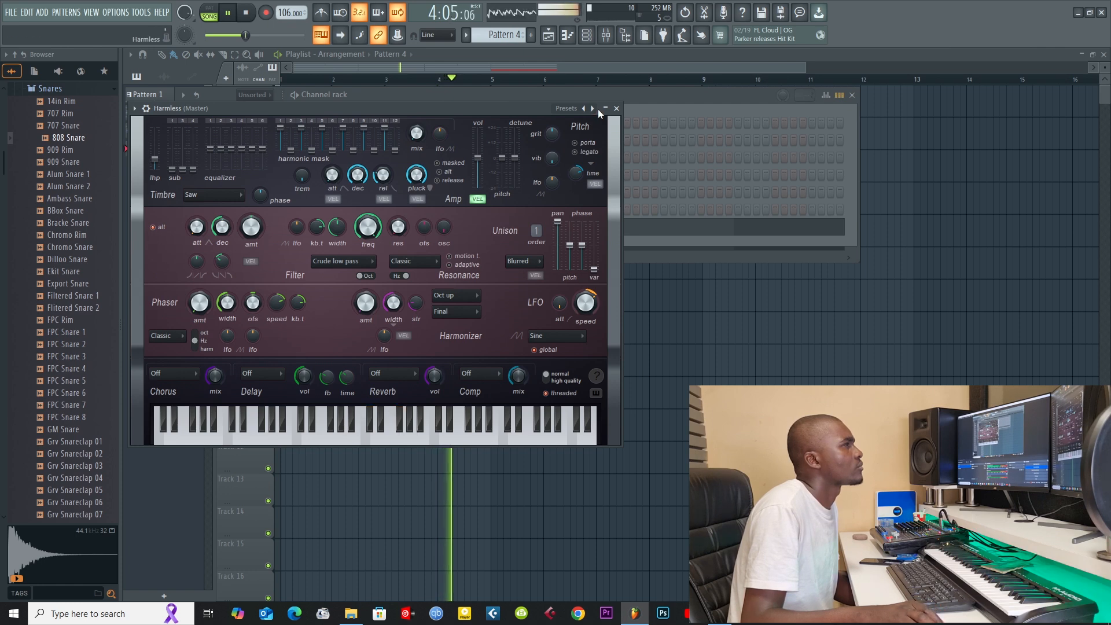
# Step: Load the Viking 3 GOL preset into the Harmless instrument and open its chord notes in the piano roll
pyautogui.rightClick(592, 108)
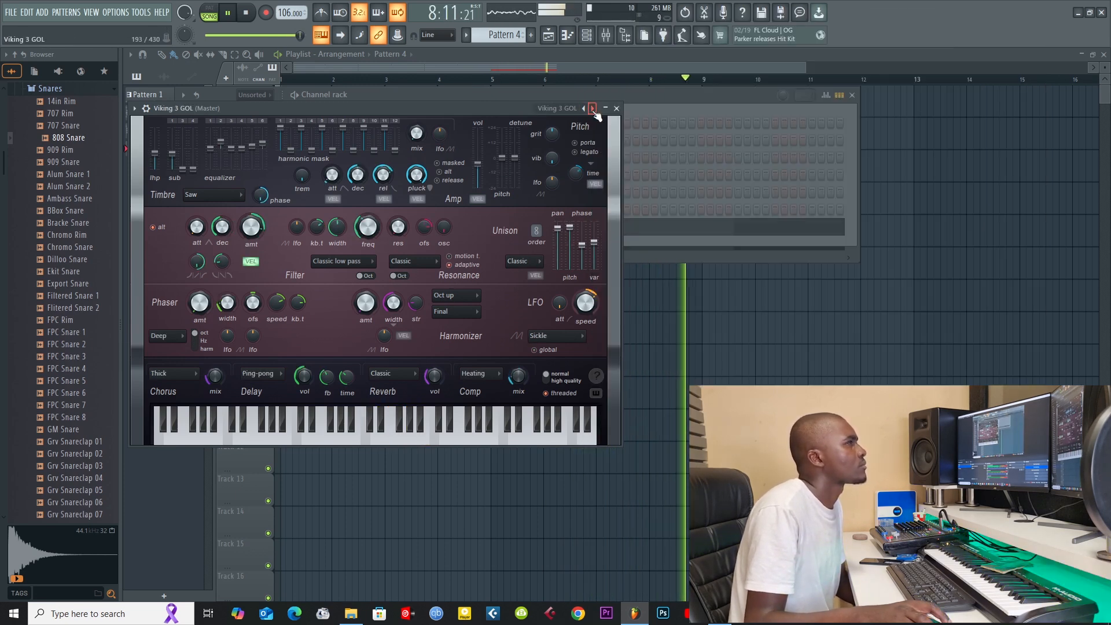
pyautogui.click(616, 109)
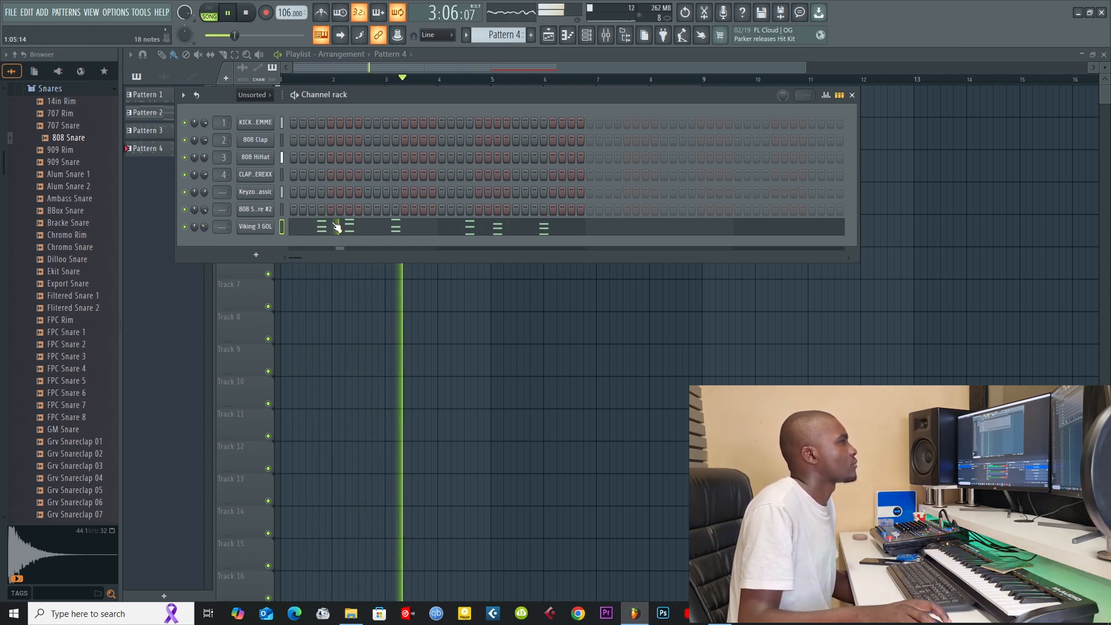
pyautogui.click(321, 231)
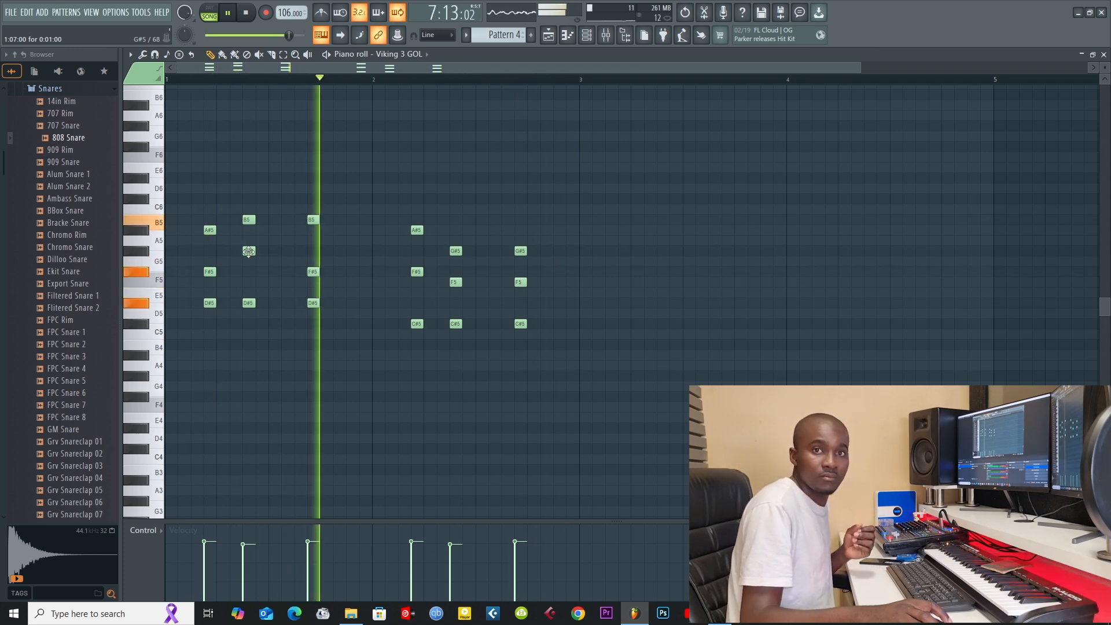
pyautogui.hotkey('ctrl', 's')
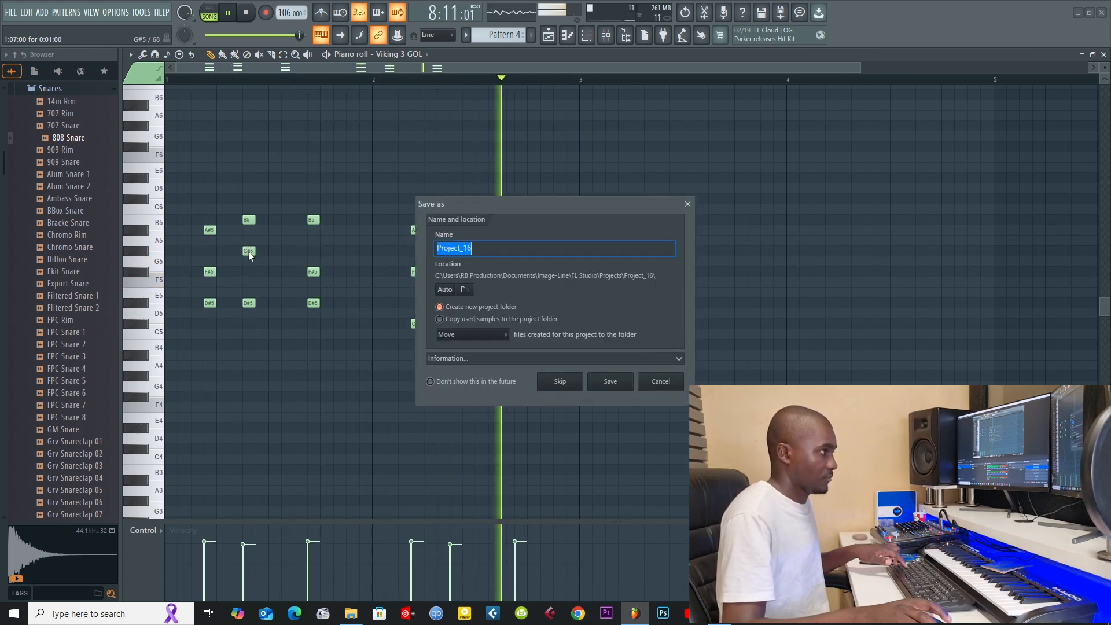
pyautogui.click(689, 205)
pyautogui.press('F5')
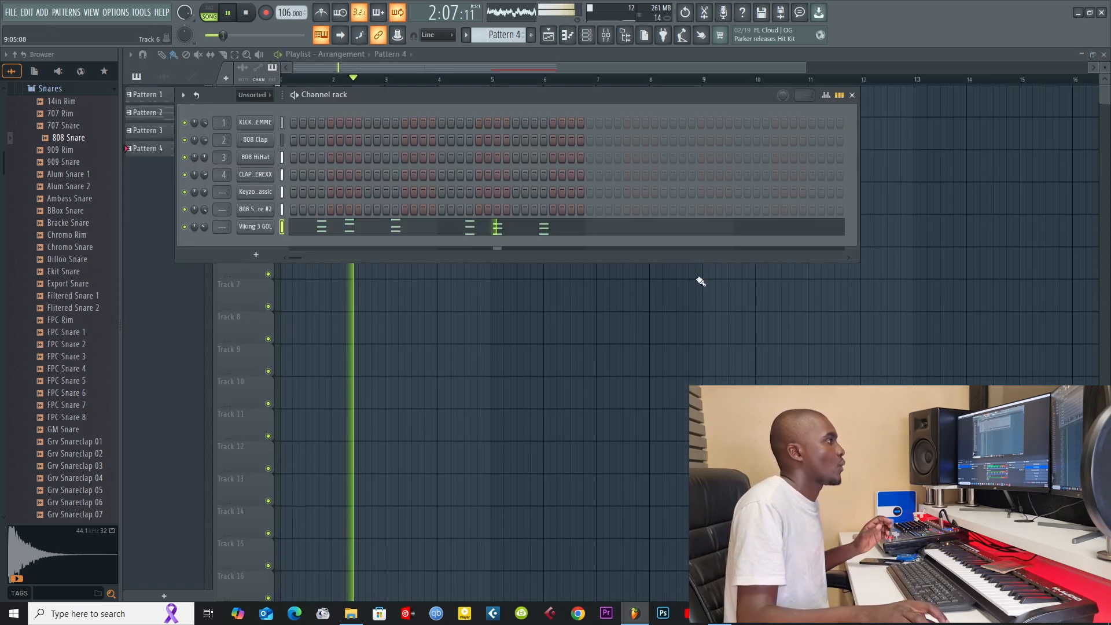
# Step: Review Pattern 1 and Pattern 2, checking the Keyzone Classic instrument that plays Pattern 2's chords
pyautogui.scroll(1, 510, 36)
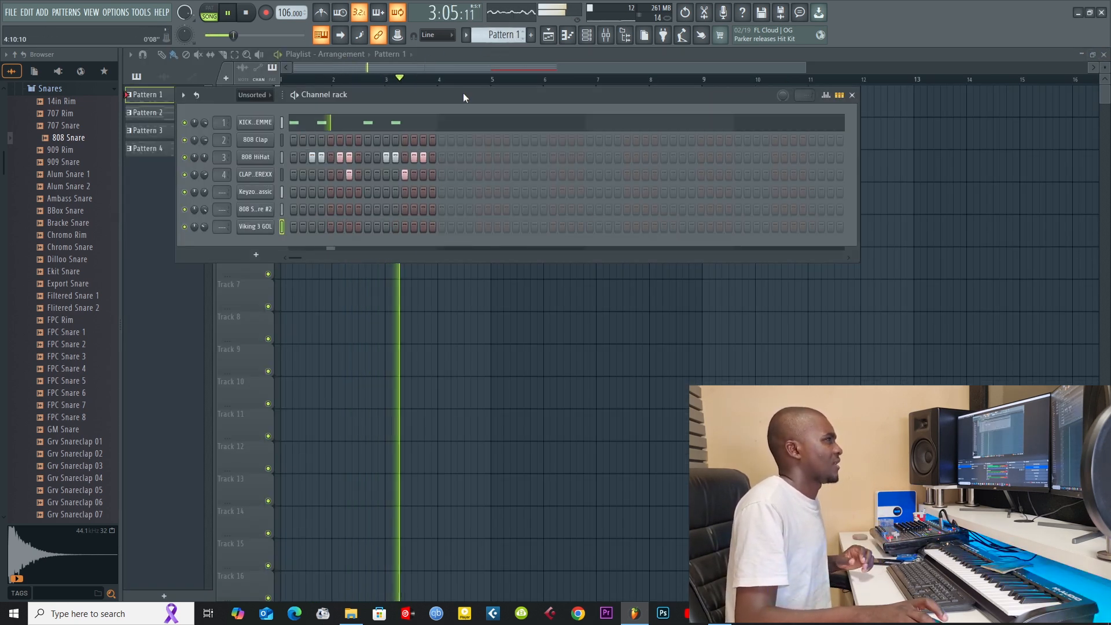
pyautogui.scroll(-1, 487, 34)
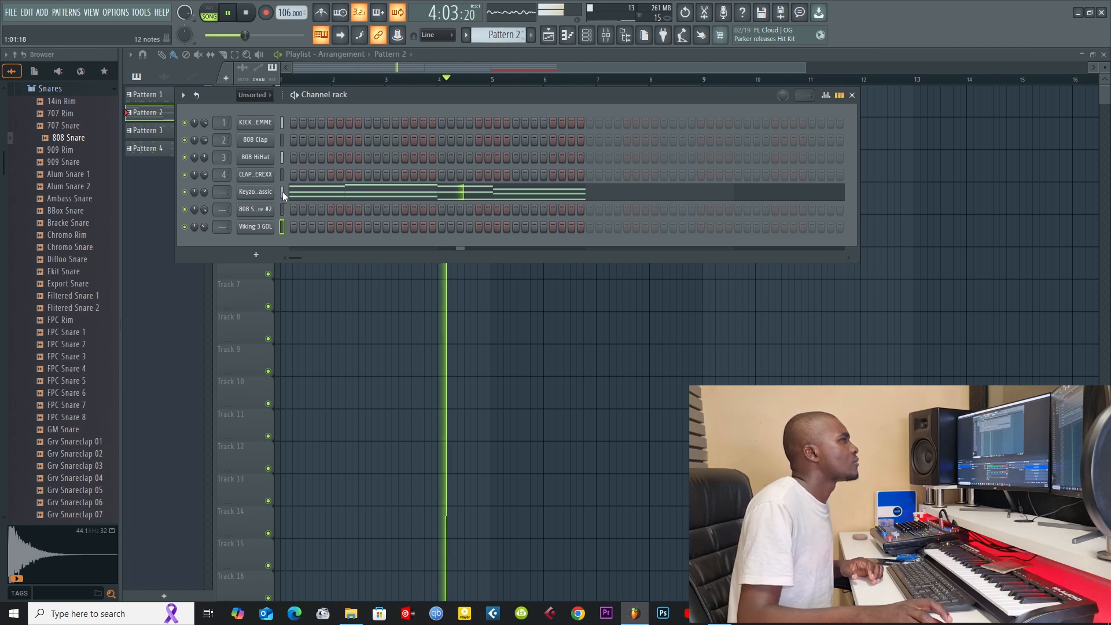
pyautogui.click(263, 194)
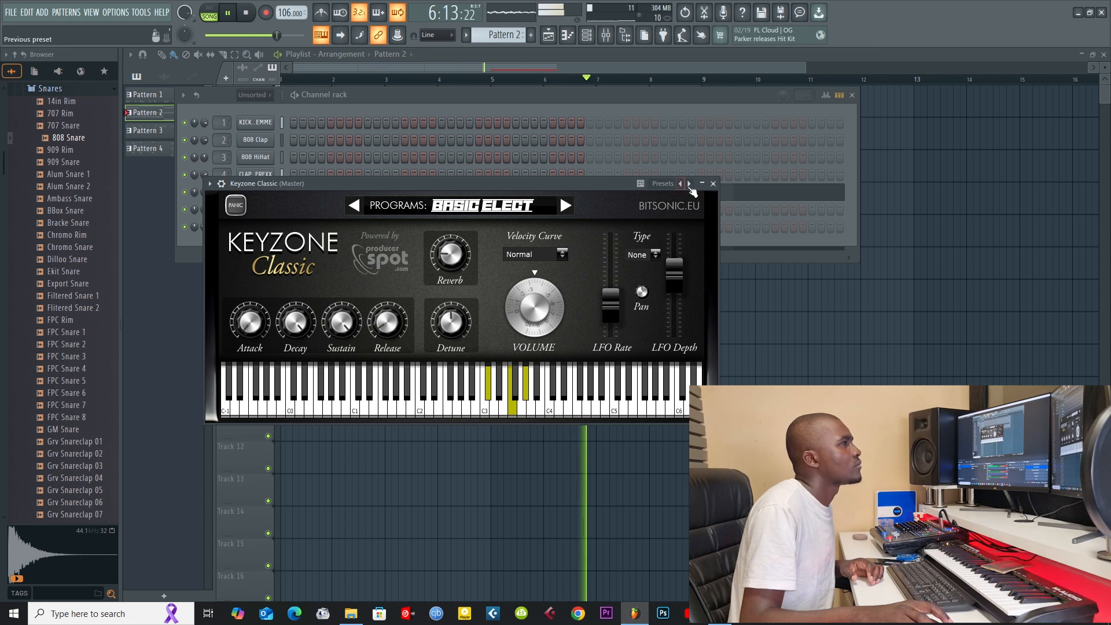
pyautogui.click(713, 184)
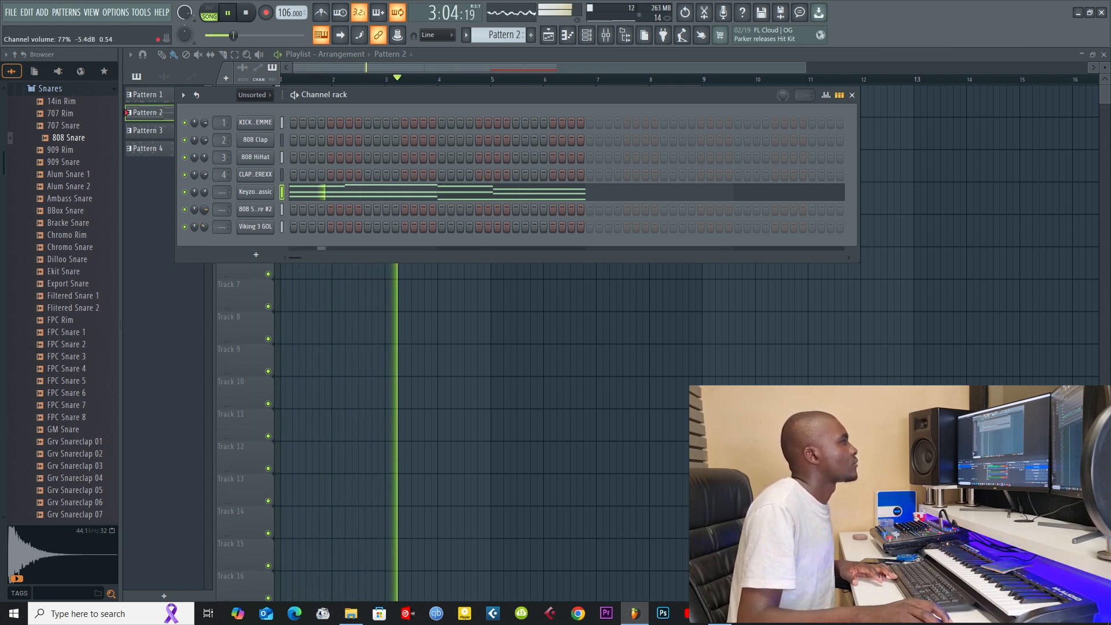
# Step: Transpose all the 808 Snare notes in Pattern 3 to G#5, trying F#5 first, and return to the playlist
pyautogui.scroll(1, 497, 36)
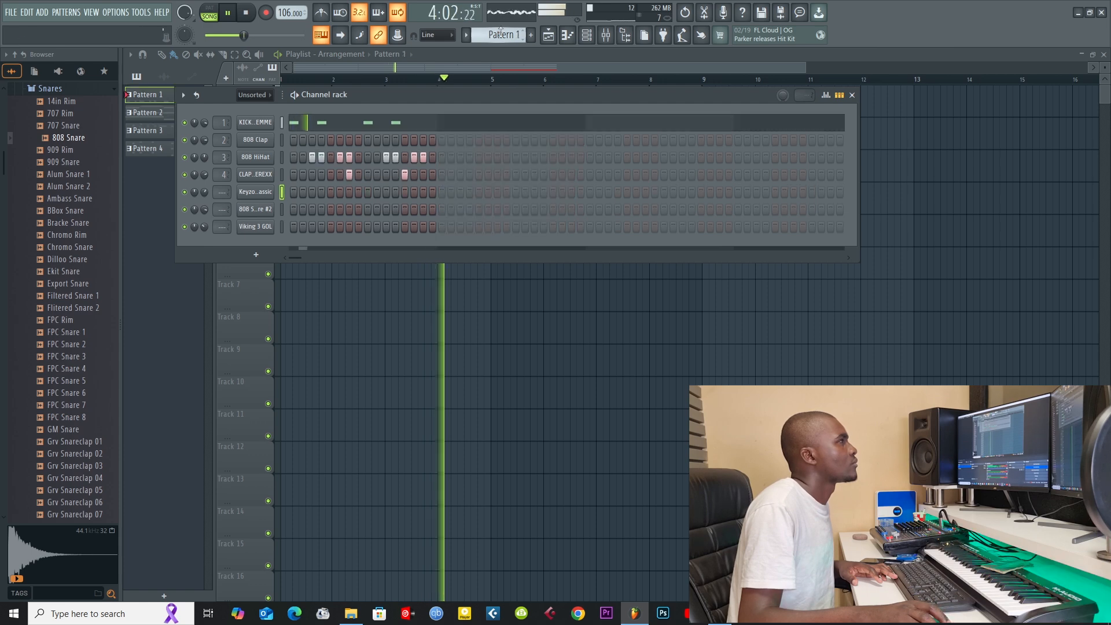
pyautogui.scroll(-2, 500, 32)
pyautogui.click(423, 213)
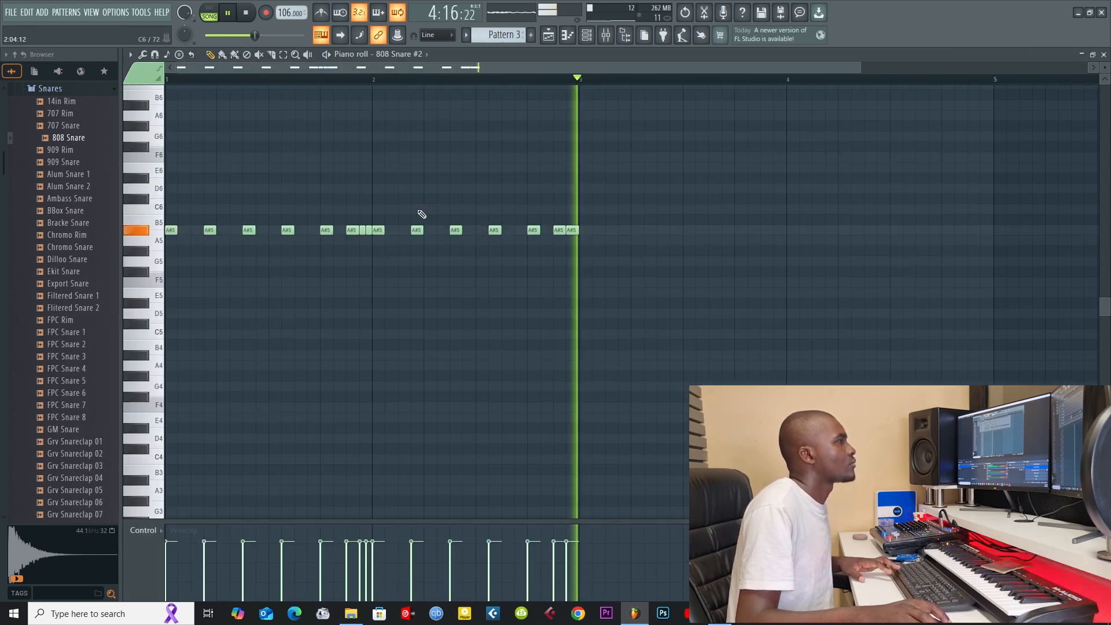
pyautogui.moveTo(324, 230); pyautogui.dragTo(328, 272)
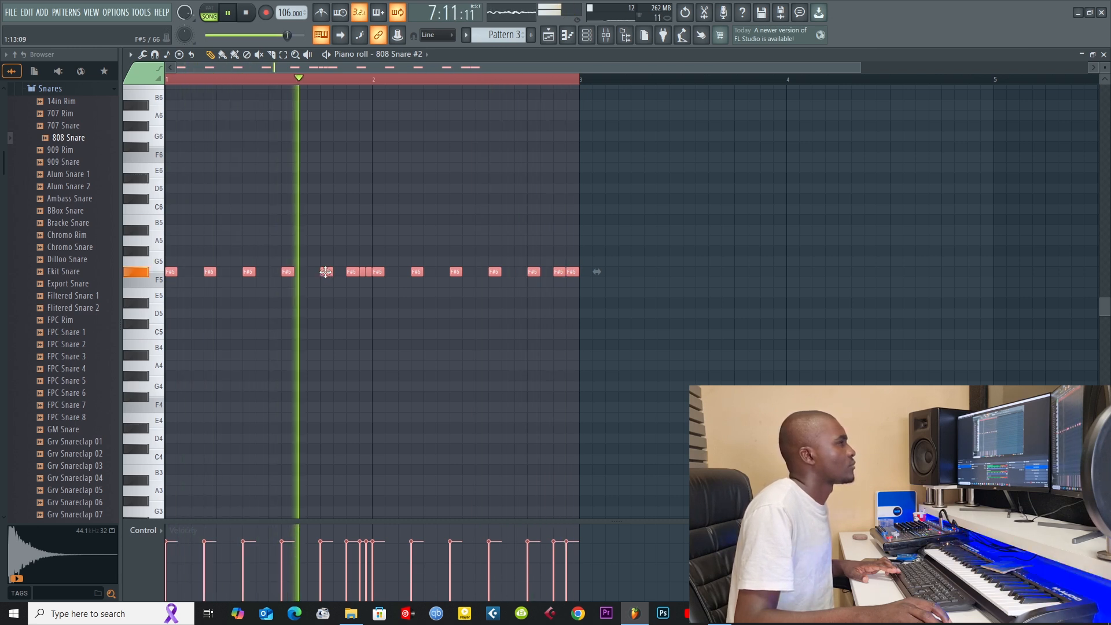
pyautogui.moveTo(325, 272); pyautogui.dragTo(321, 244)
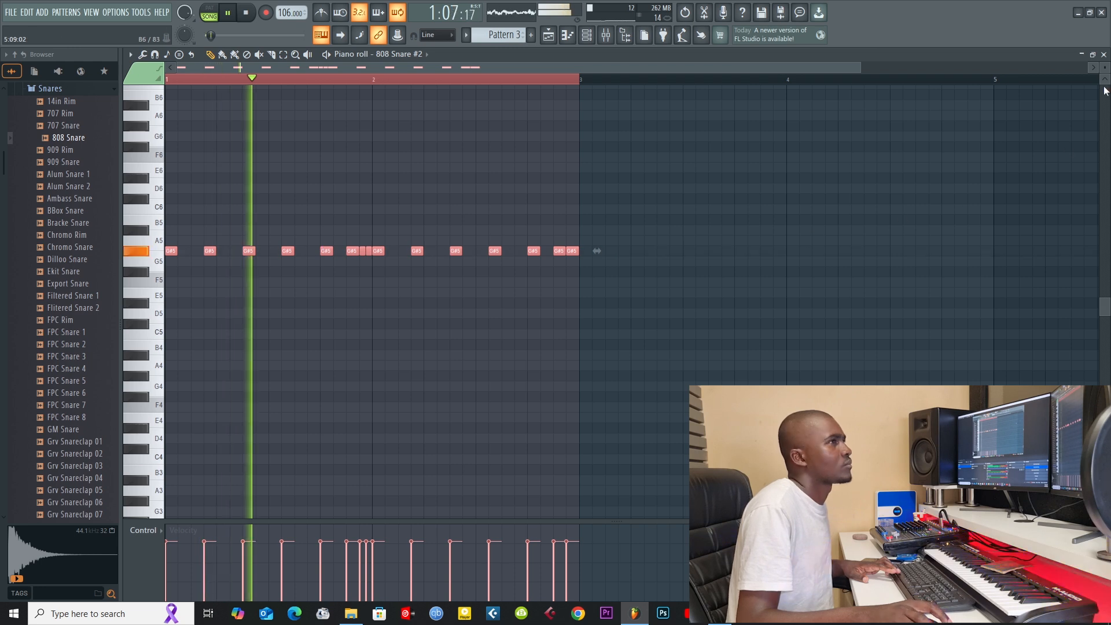
pyautogui.click(1104, 54)
pyautogui.click(793, 69)
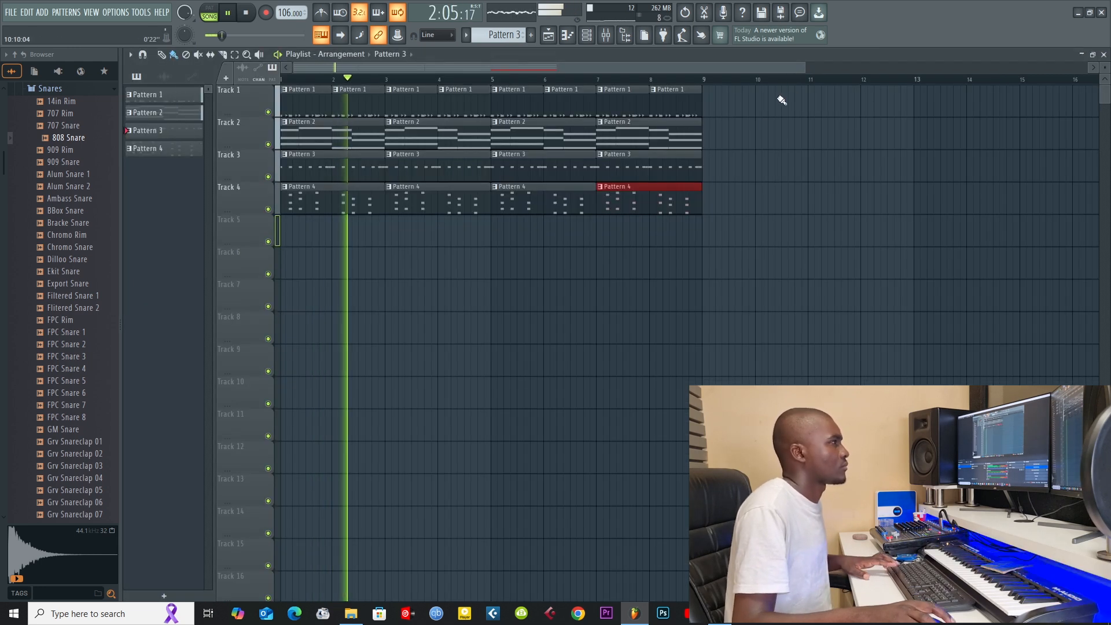
# Step: Save the project as Project_16 in its own new project folder
pyautogui.hotkey('ctrl', 's')
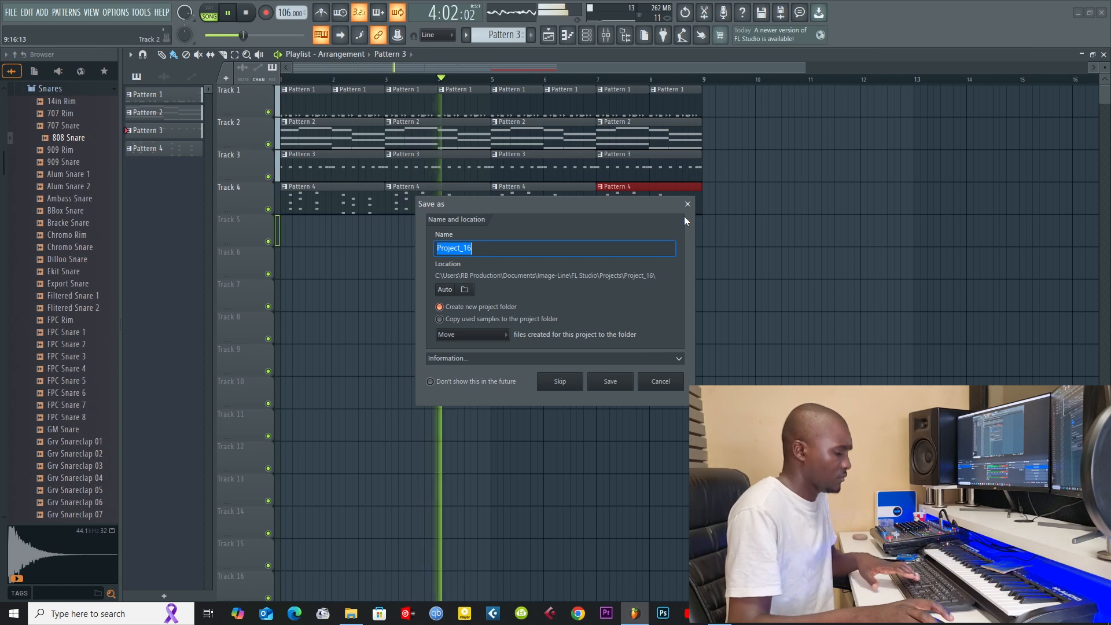
pyautogui.press('Escape')
pyautogui.click(611, 382)
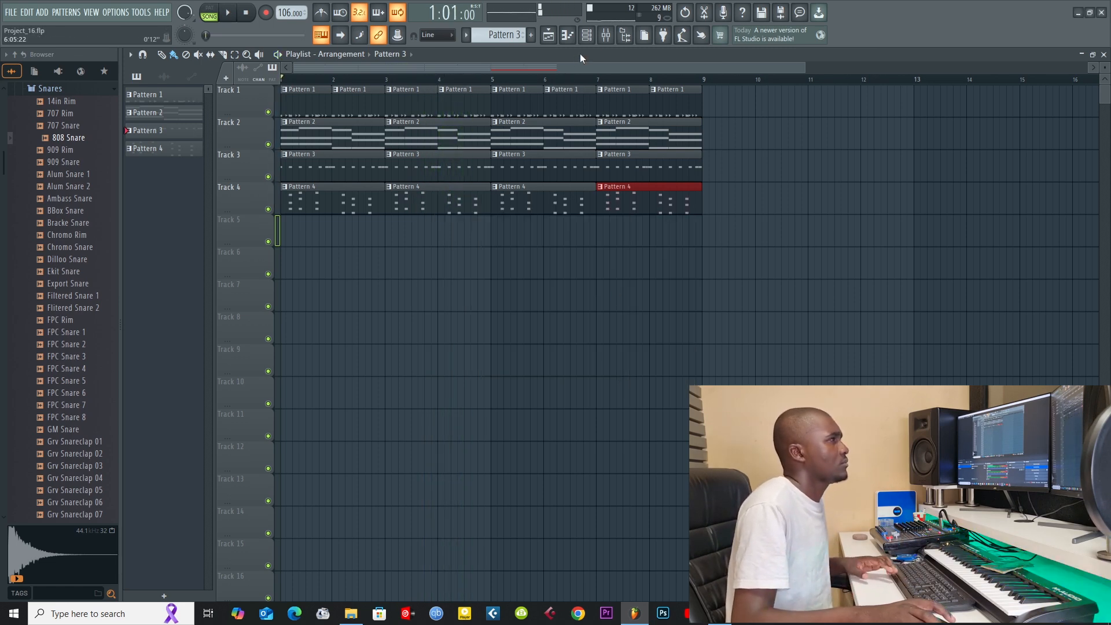
# Step: Add a new Harmor channel and load the Aural Psynapse preset into it
pyautogui.click(587, 34)
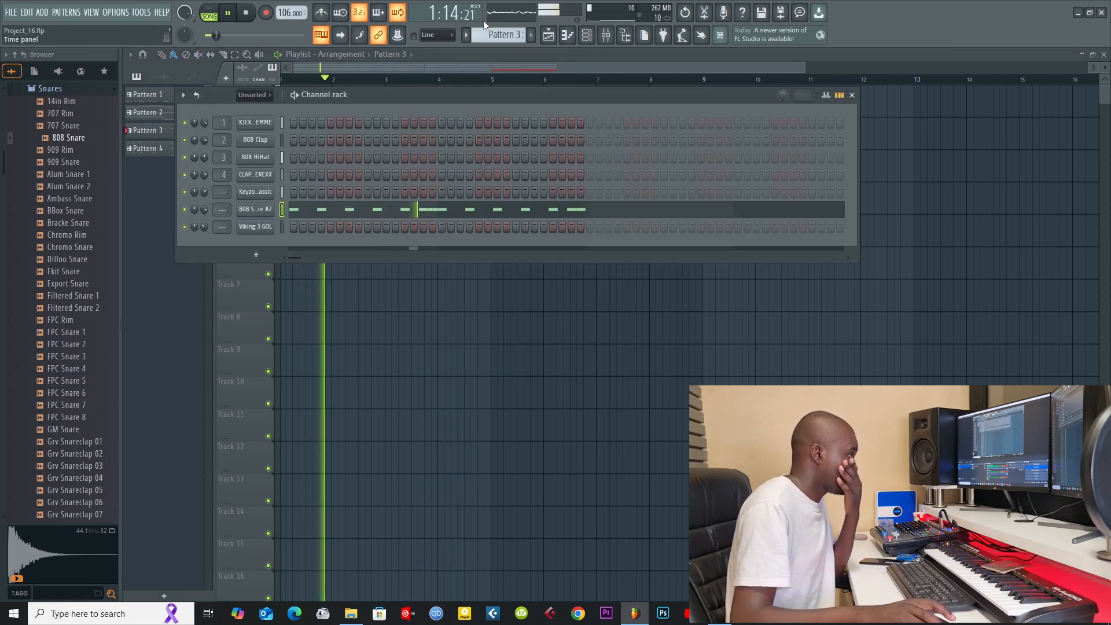
pyautogui.scroll(-1, 496, 38)
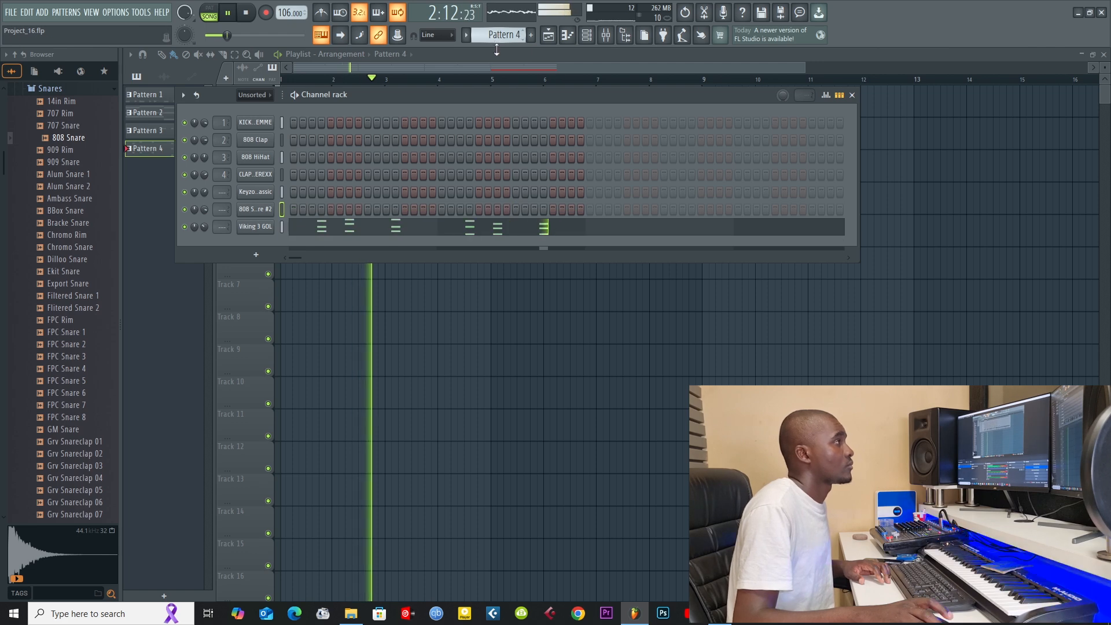
pyautogui.click(256, 255)
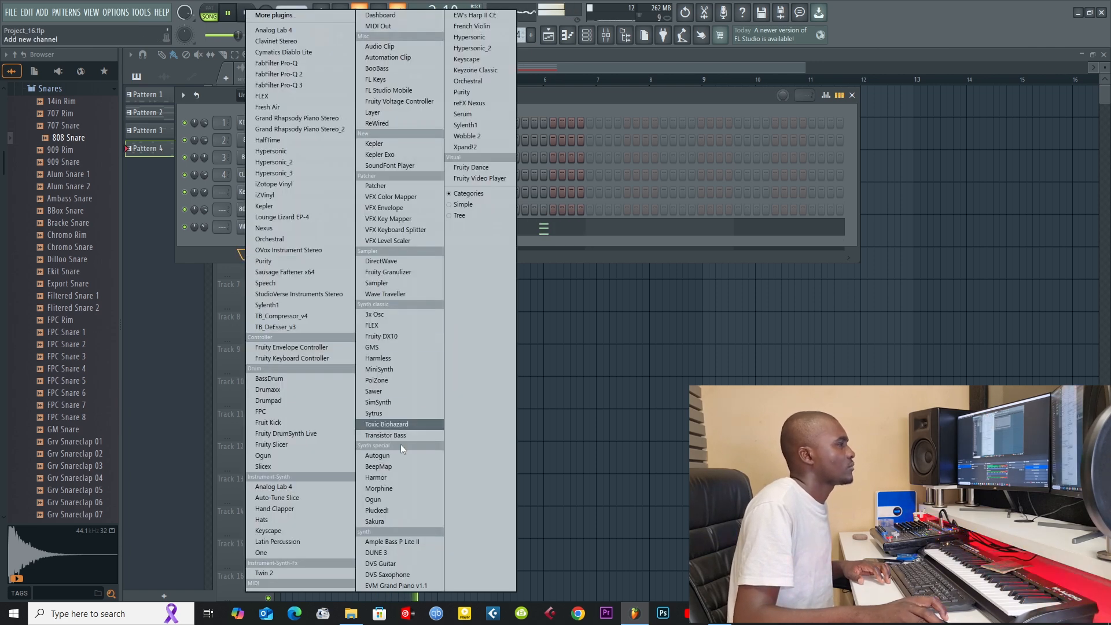
pyautogui.click(393, 478)
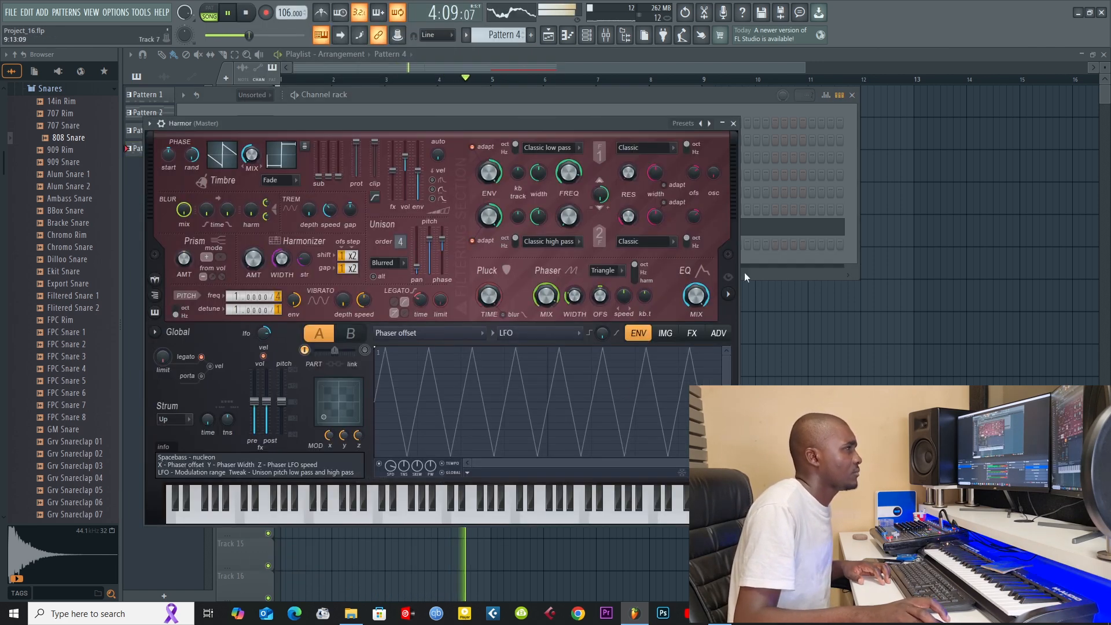
pyautogui.rightClick(710, 123)
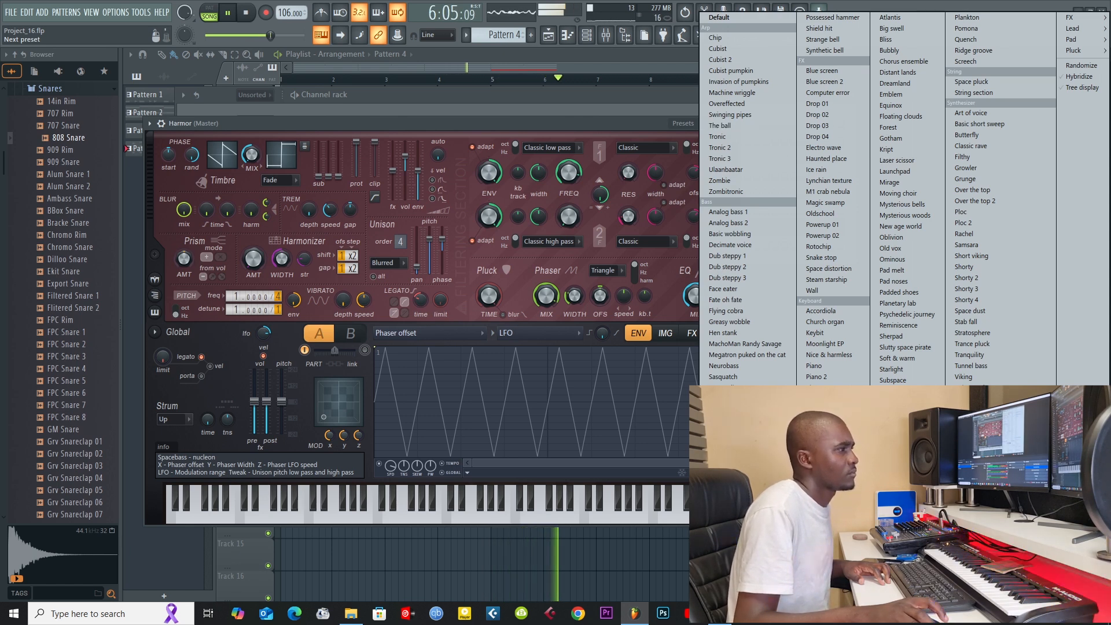
pyautogui.click(827, 431)
pyautogui.click(733, 124)
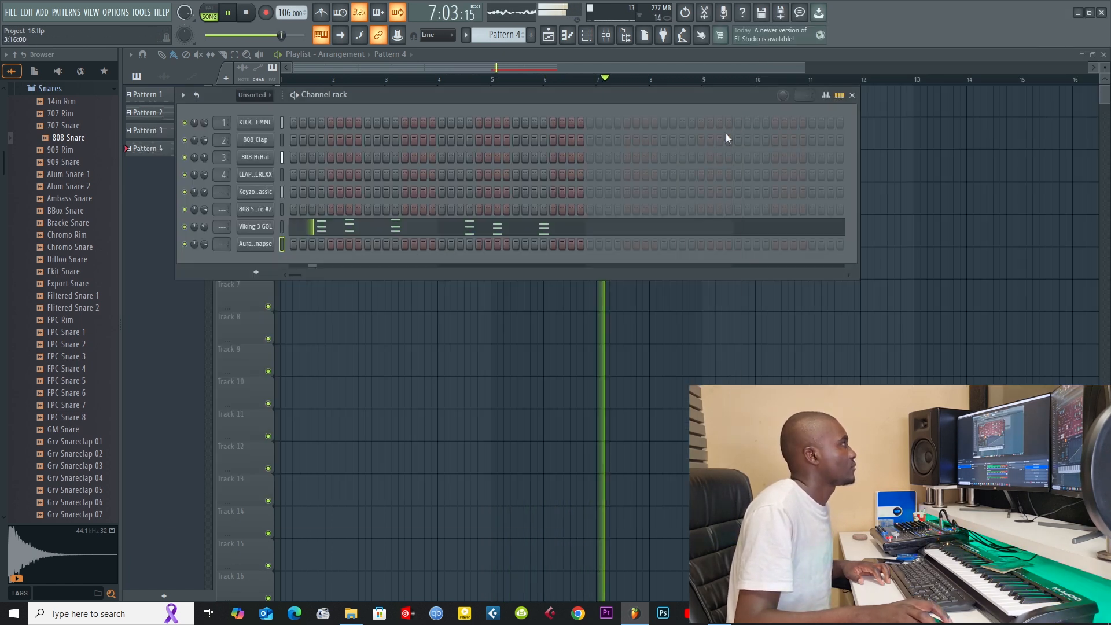
# Step: Create Pattern 5, place it at the start of Track 5 and open the Aural Psynapse channel's empty piano roll
pyautogui.click(462, 69)
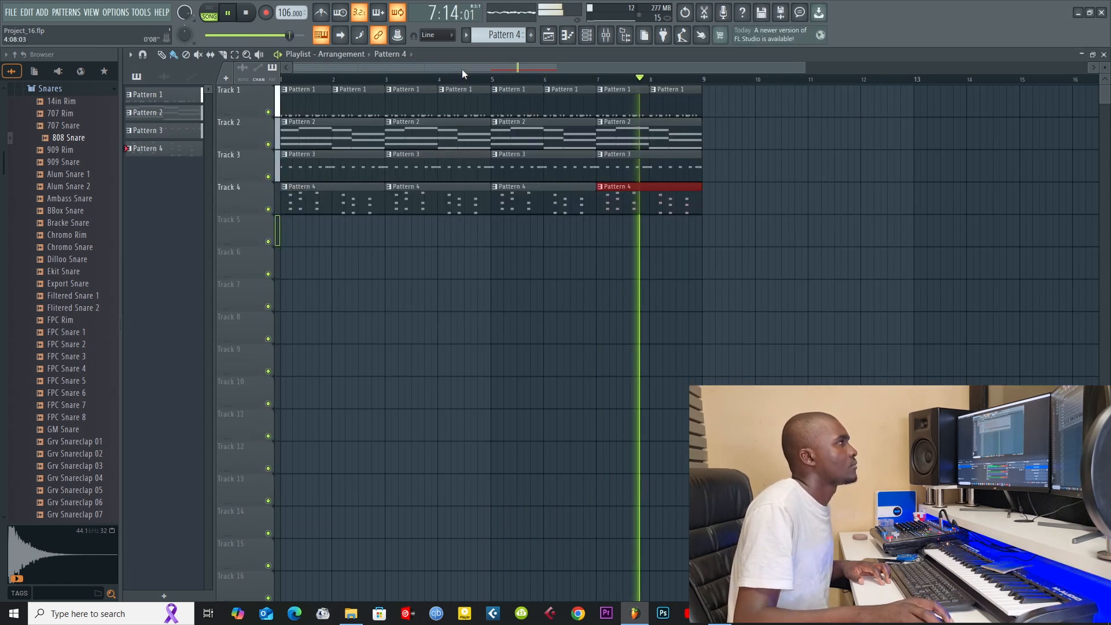
pyautogui.click(288, 233)
pyautogui.rightClick(317, 234)
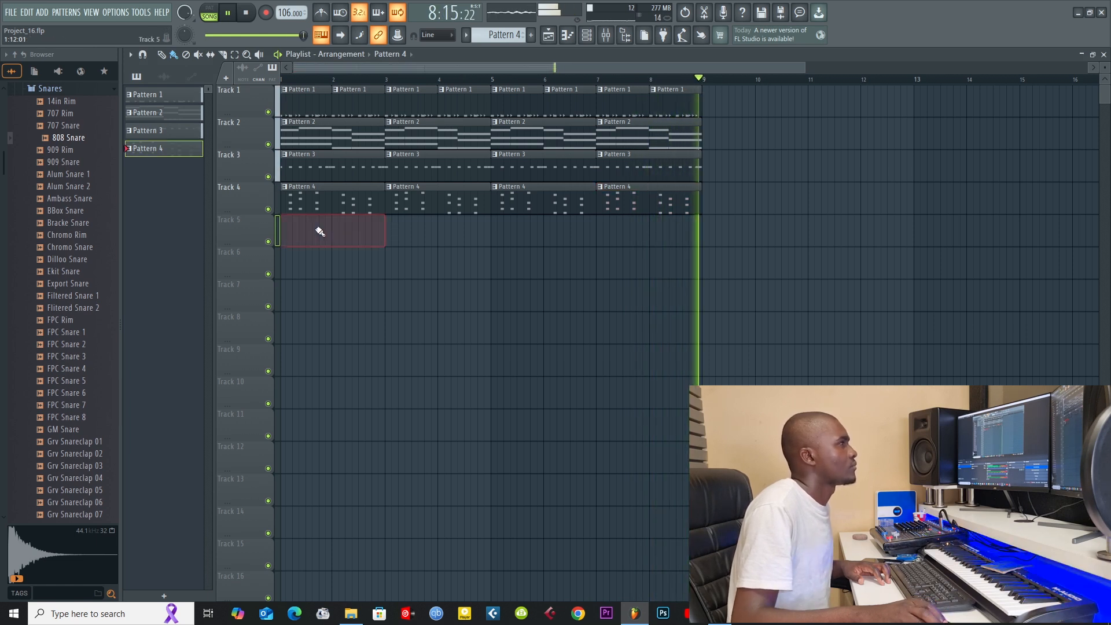
pyautogui.press('F4')
pyautogui.click(283, 228)
pyautogui.press('F7')
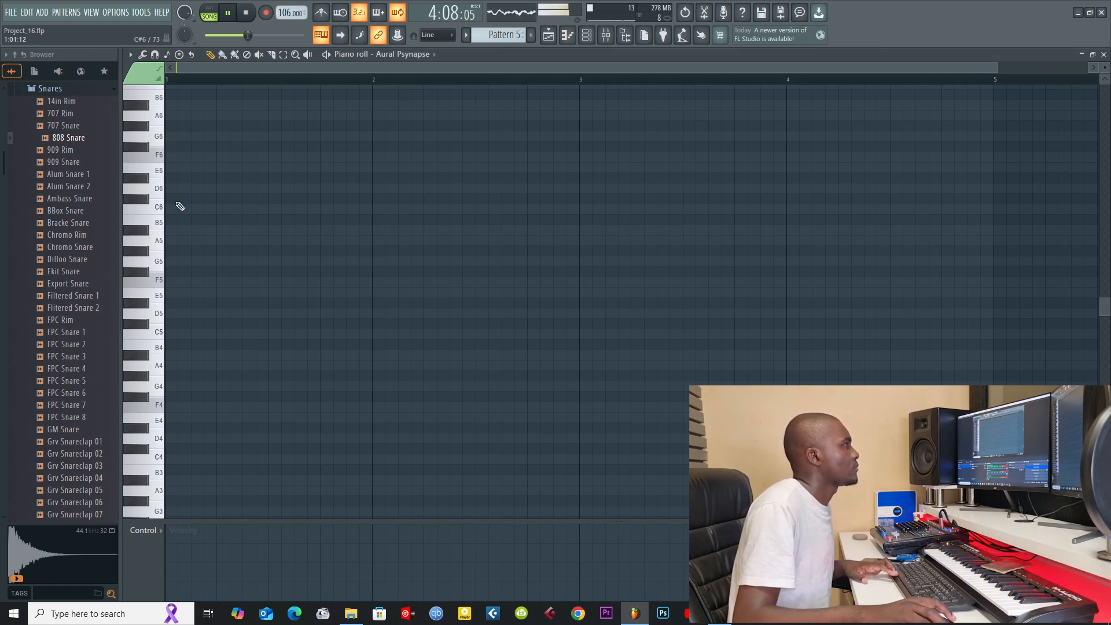
# Step: Add one-step Aural Psynapse notes in bar 1, C#6 on step 3 and B5 on step 7, and audition them
pyautogui.moveTo(205, 200); pyautogui.dragTo(204, 199)
pyautogui.press('space')
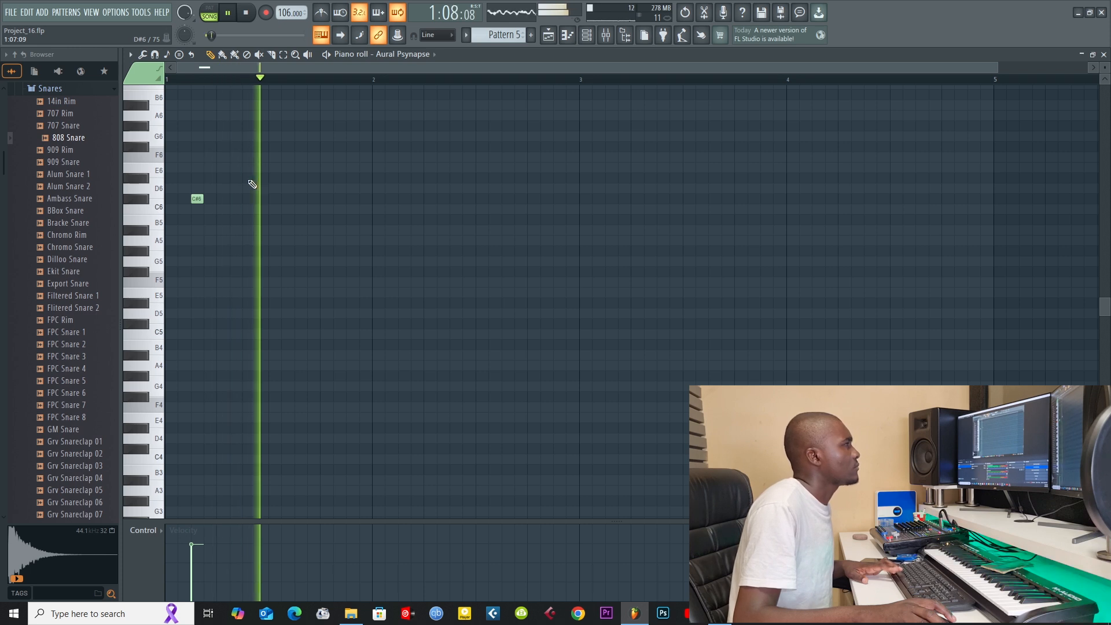
pyautogui.click(247, 179)
pyautogui.press('space')
pyautogui.moveTo(246, 178); pyautogui.dragTo(244, 199)
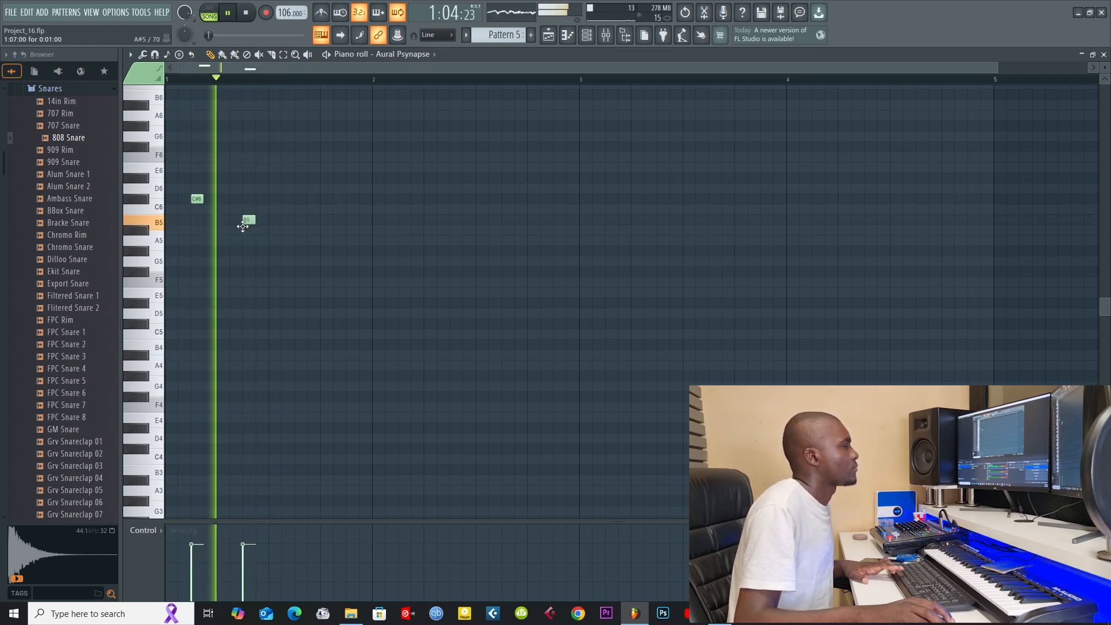
pyautogui.press('space')
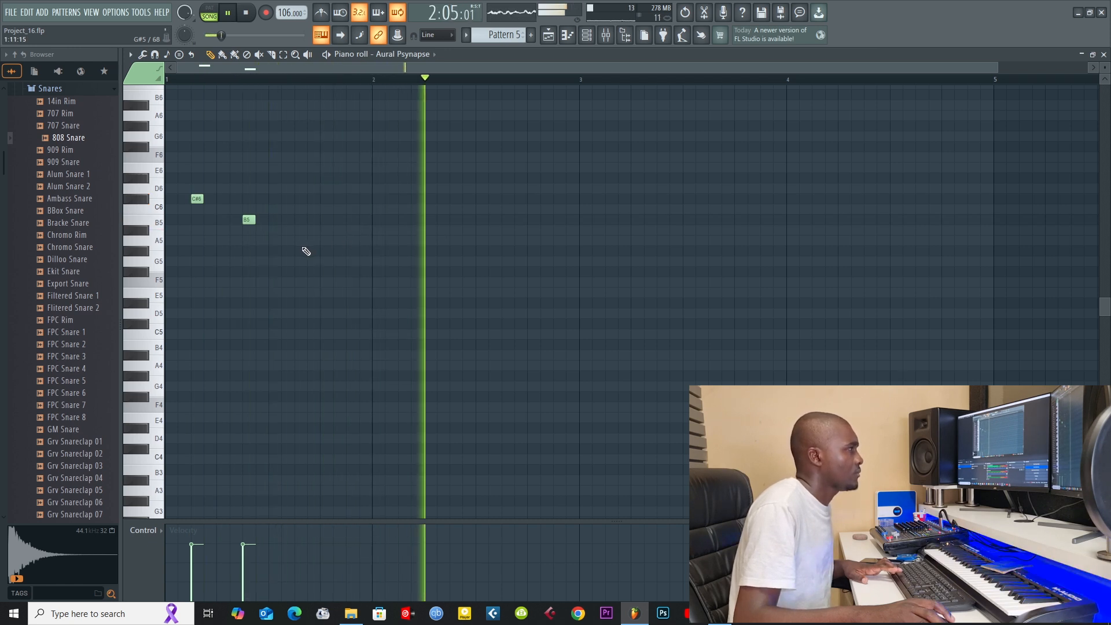
pyautogui.press('space')
pyautogui.press('space')
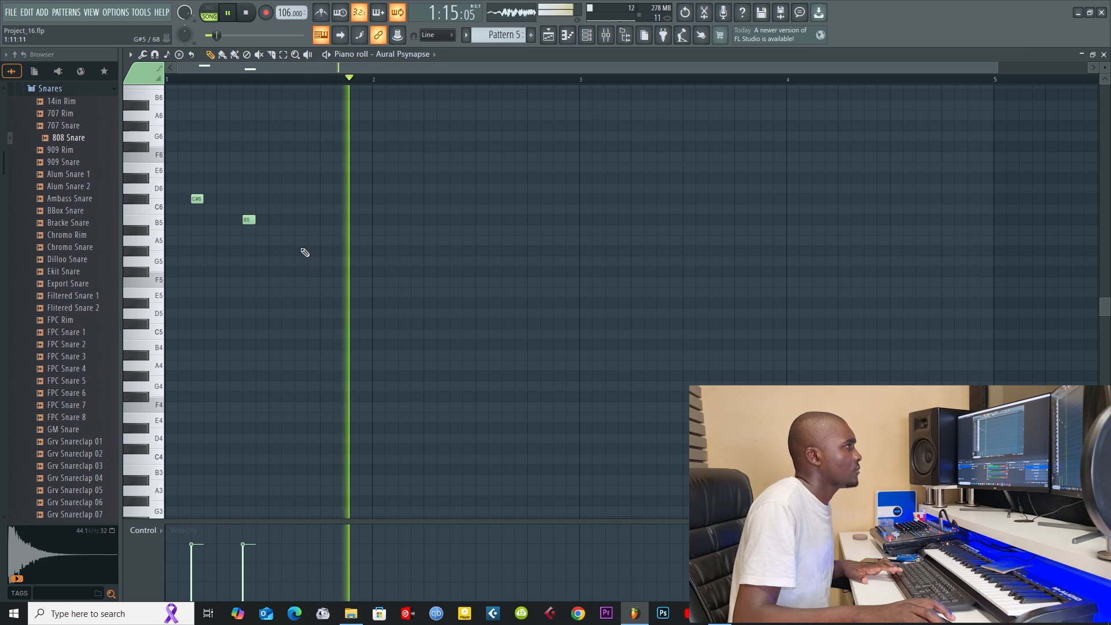
# Step: Continue the melody with C#6 on step 12 and A#5 on step 15 of bar 1, and G#5 on step 3 of bar 2
pyautogui.click(296, 259)
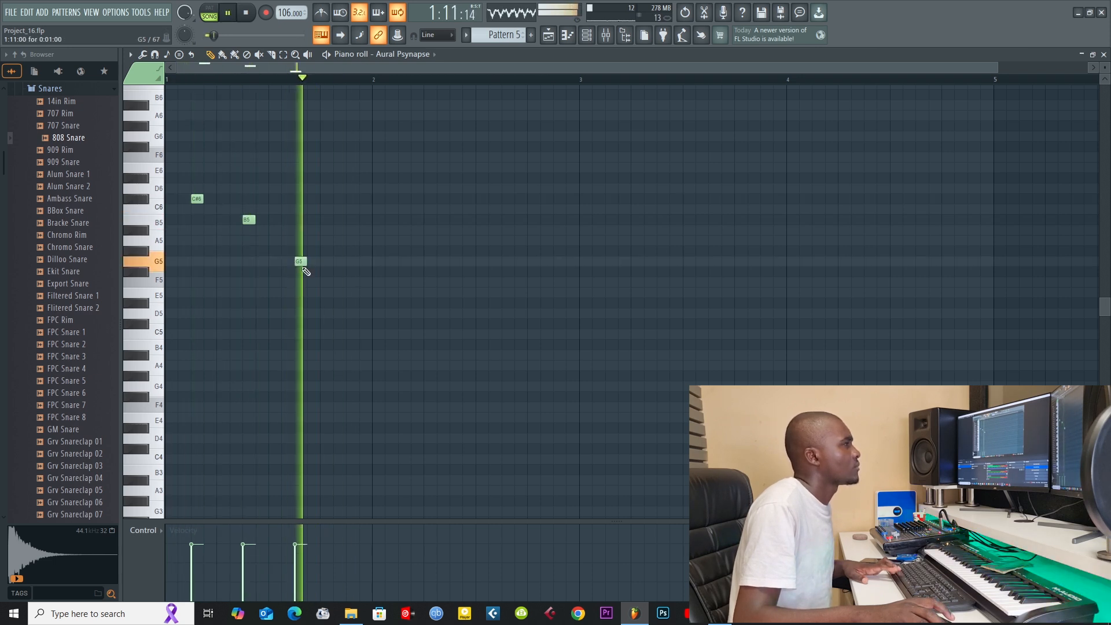
pyautogui.moveTo(296, 256); pyautogui.dragTo(313, 197)
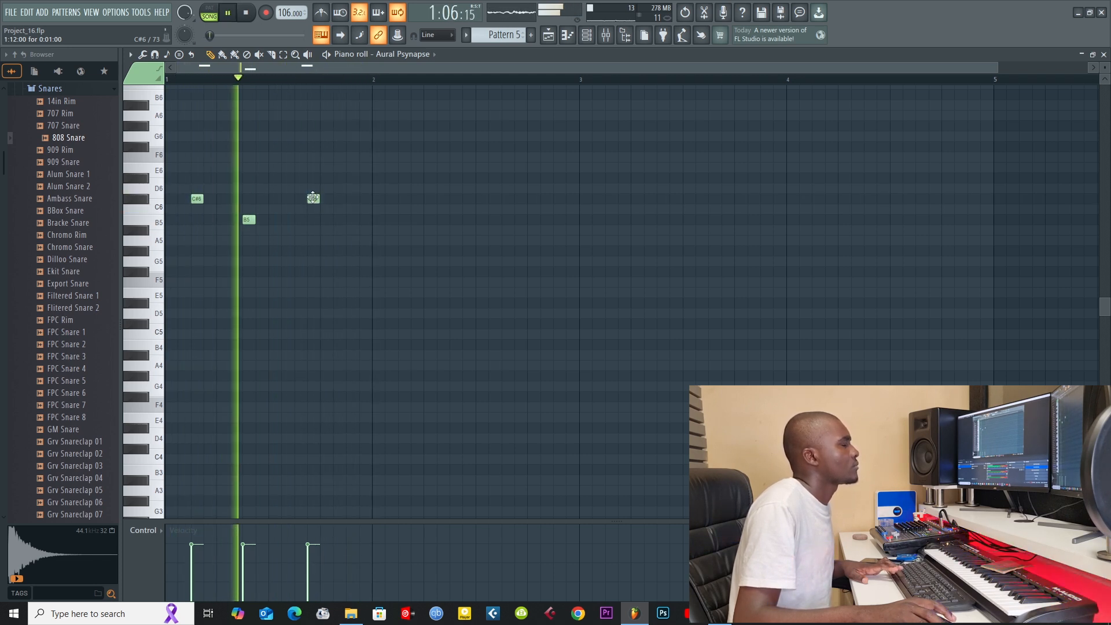
pyautogui.click(348, 220)
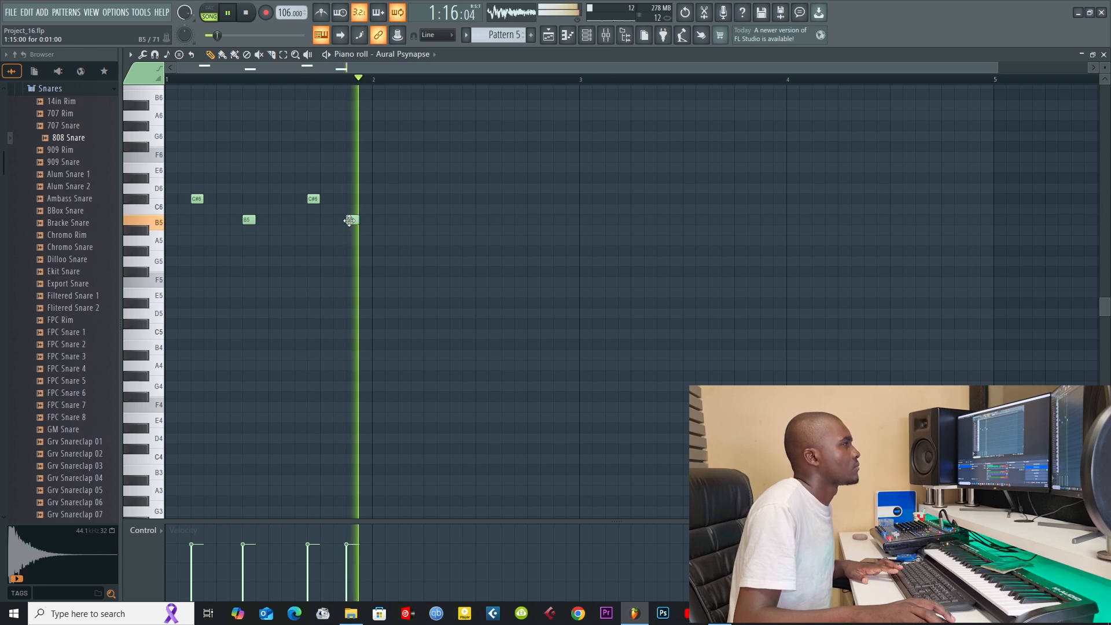
pyautogui.moveTo(348, 220); pyautogui.dragTo(348, 245)
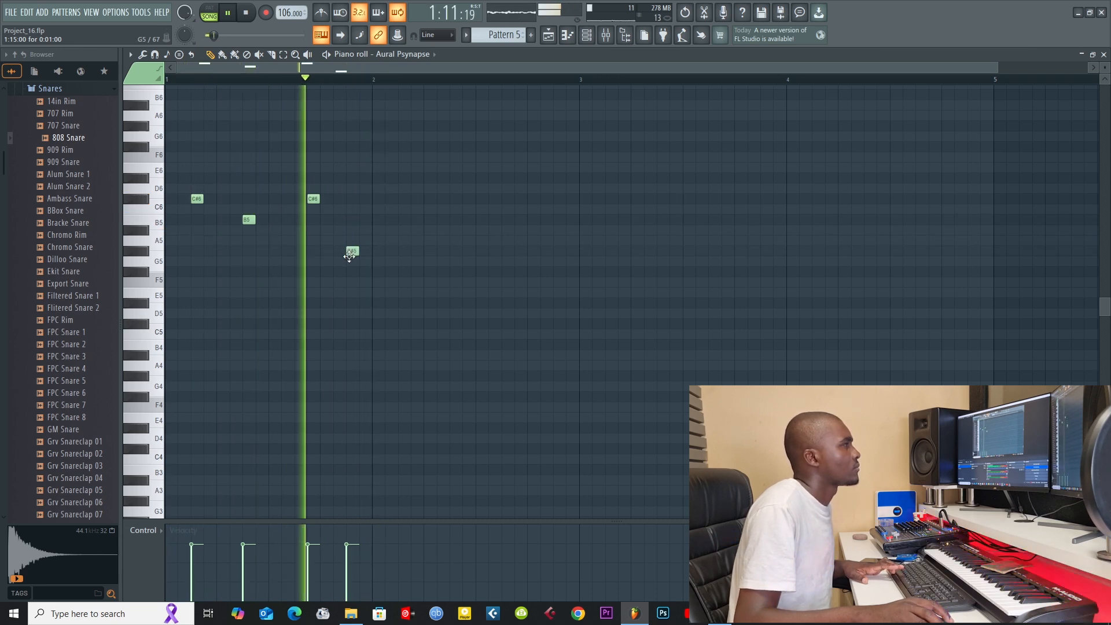
pyautogui.moveTo(350, 252); pyautogui.dragTo(344, 227)
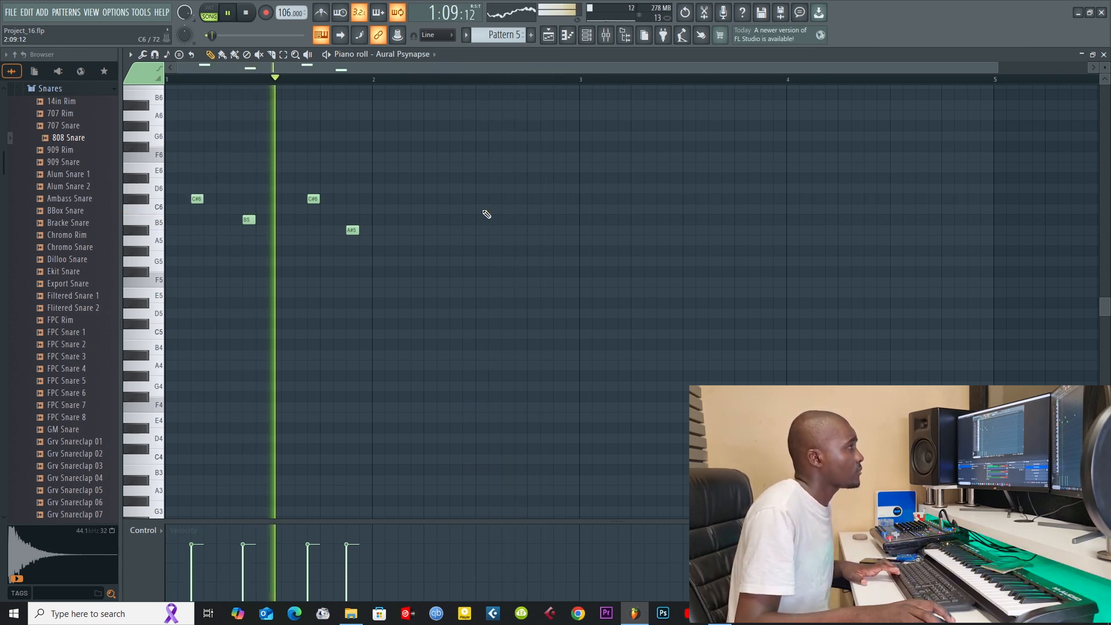
pyautogui.click(404, 251)
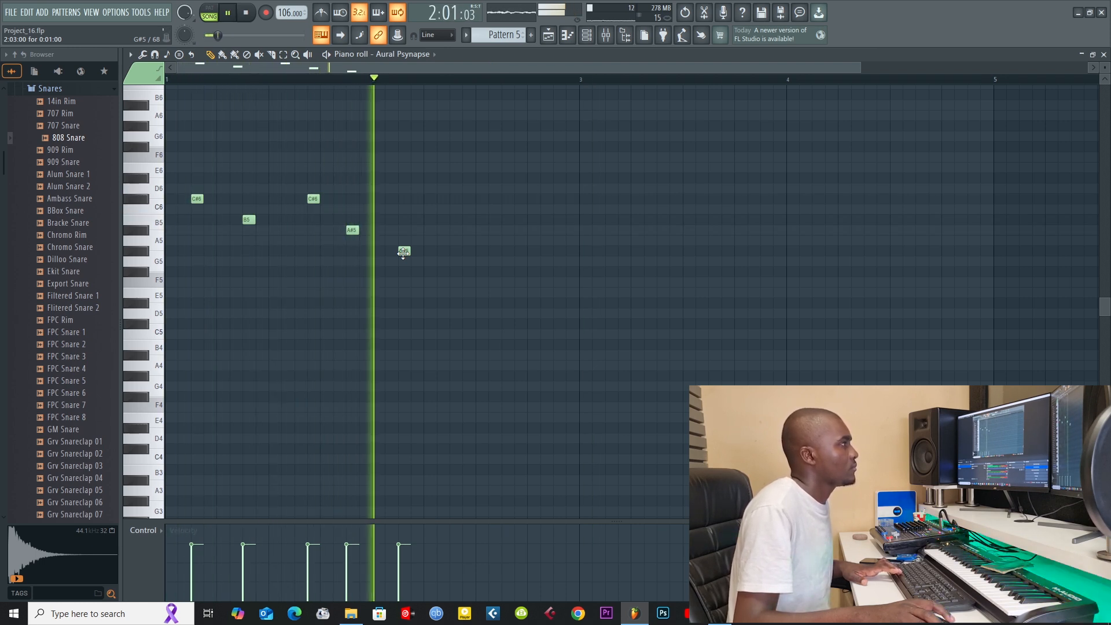
# Step: Raise the bar 2 note on step 3 to C#6 and add a one-step G#5 on step 7
pyautogui.moveTo(411, 253); pyautogui.dragTo(404, 197)
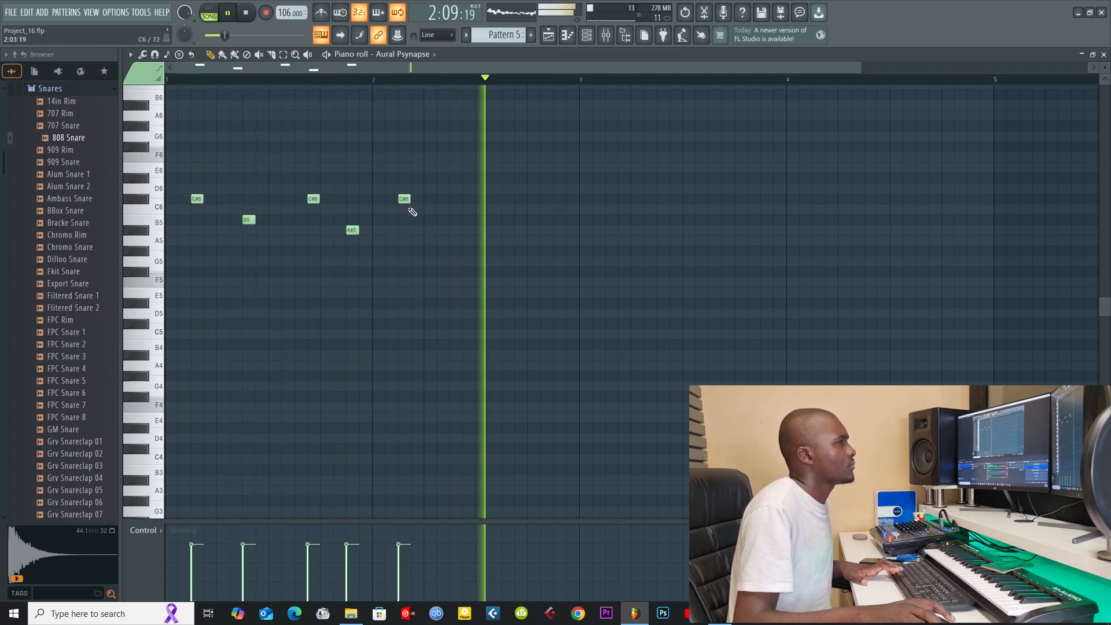
pyautogui.click(453, 231)
pyautogui.moveTo(451, 231); pyautogui.dragTo(450, 260)
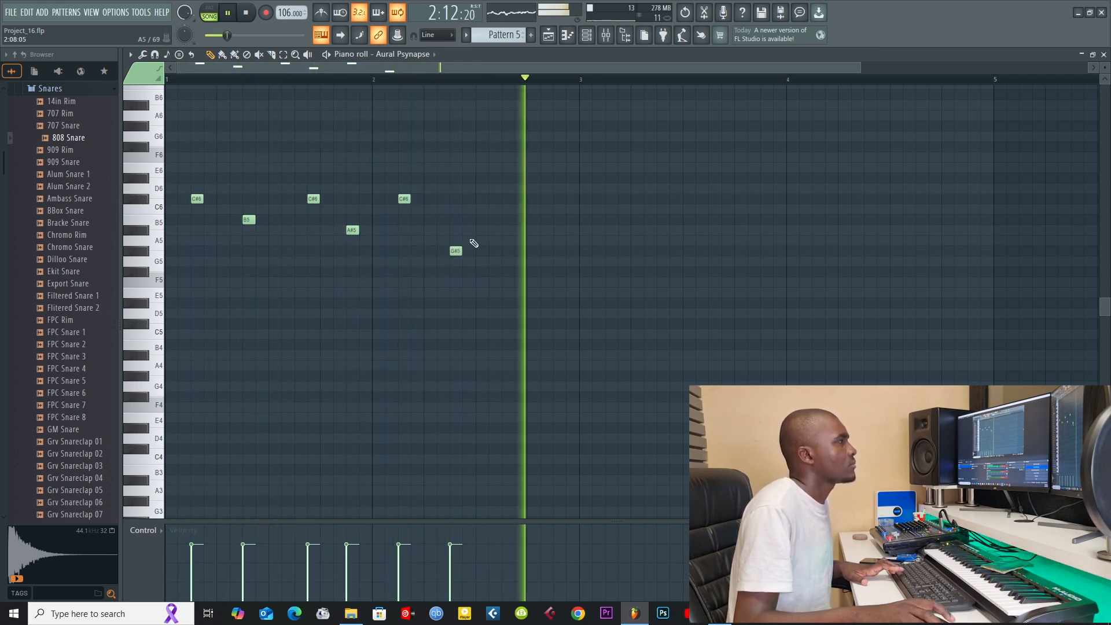
# Step: Add C#6 on step 12 and A#5 on step 15 of bar 2, and repeat Pattern 5 along Track 5 through bar 8
pyautogui.click(516, 199)
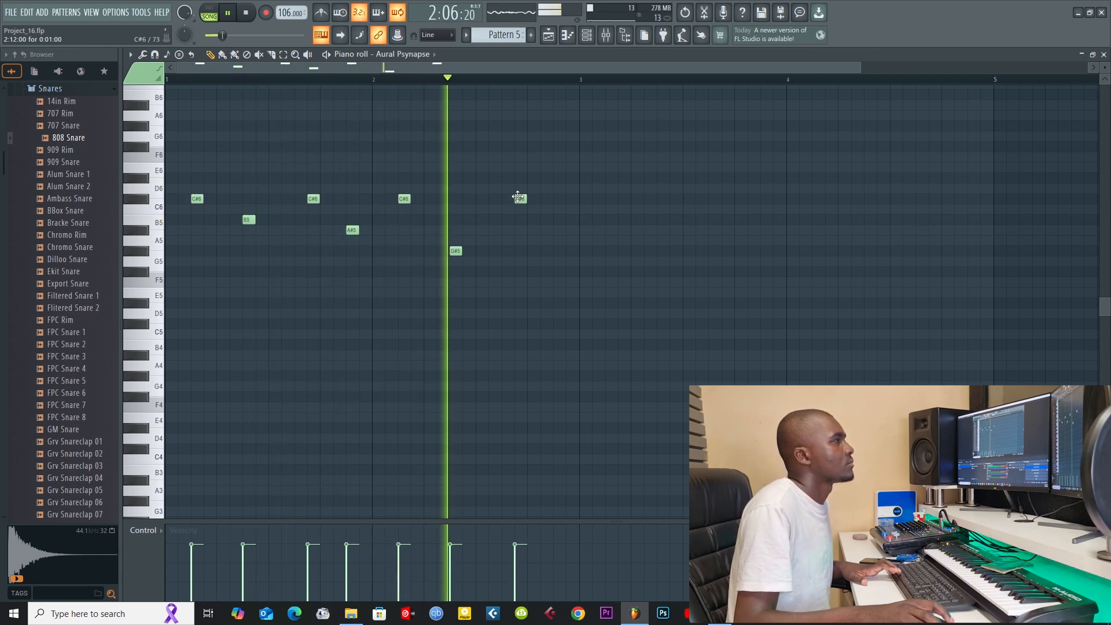
pyautogui.click(555, 230)
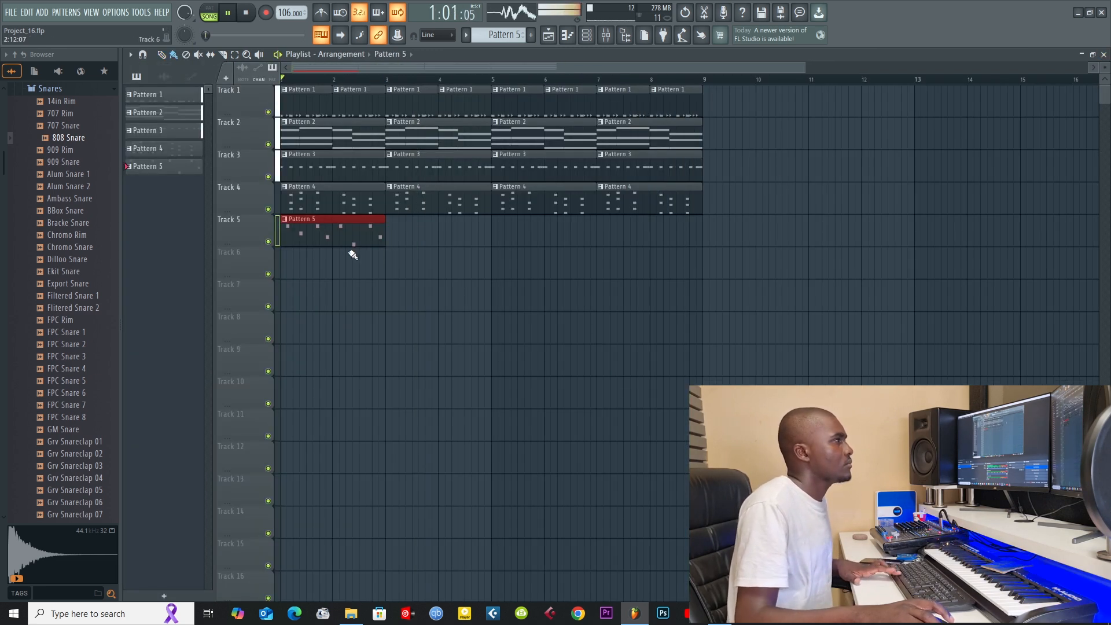
pyautogui.moveTo(391, 231); pyautogui.dragTo(699, 234)
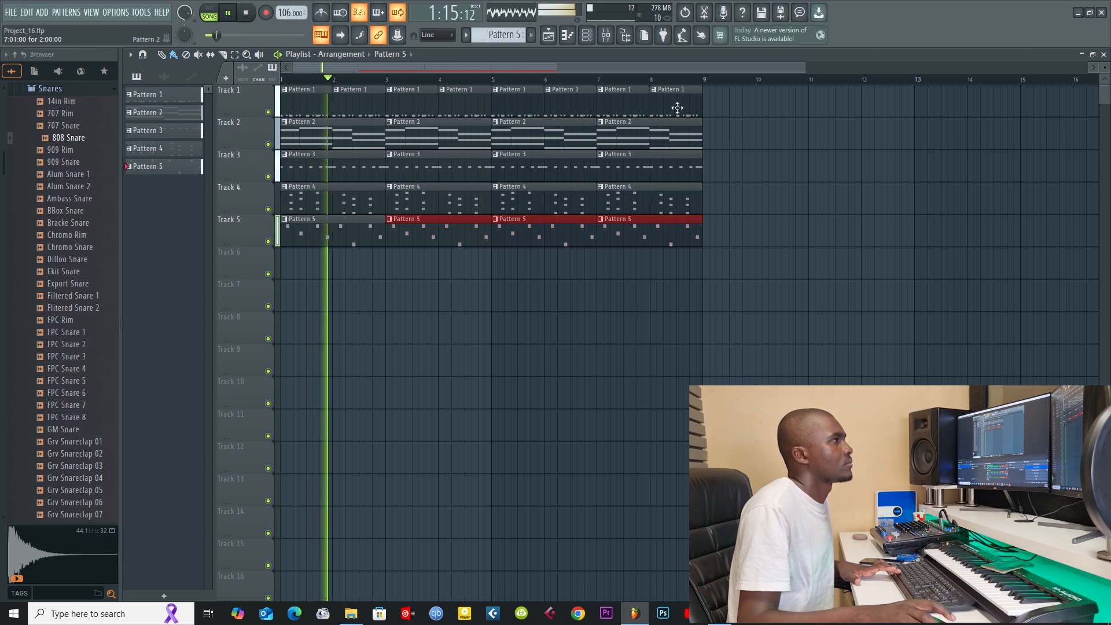
# Step: Audition successive Harmor presets on the Aural Psynapse channel during playback and settle on New age world
pyautogui.click(588, 35)
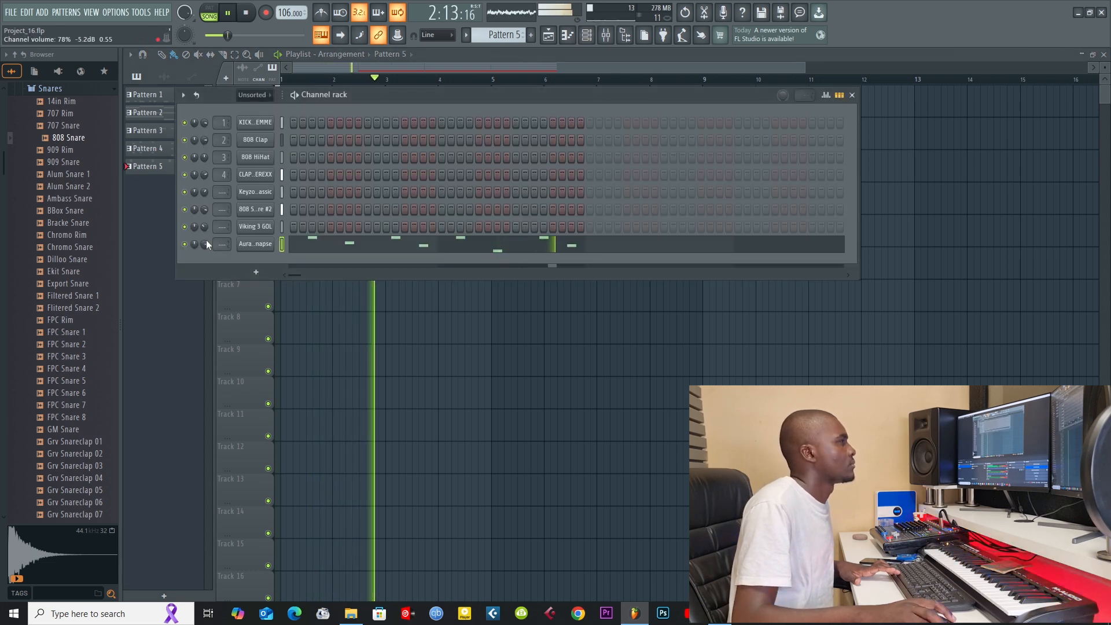
pyautogui.click(255, 245)
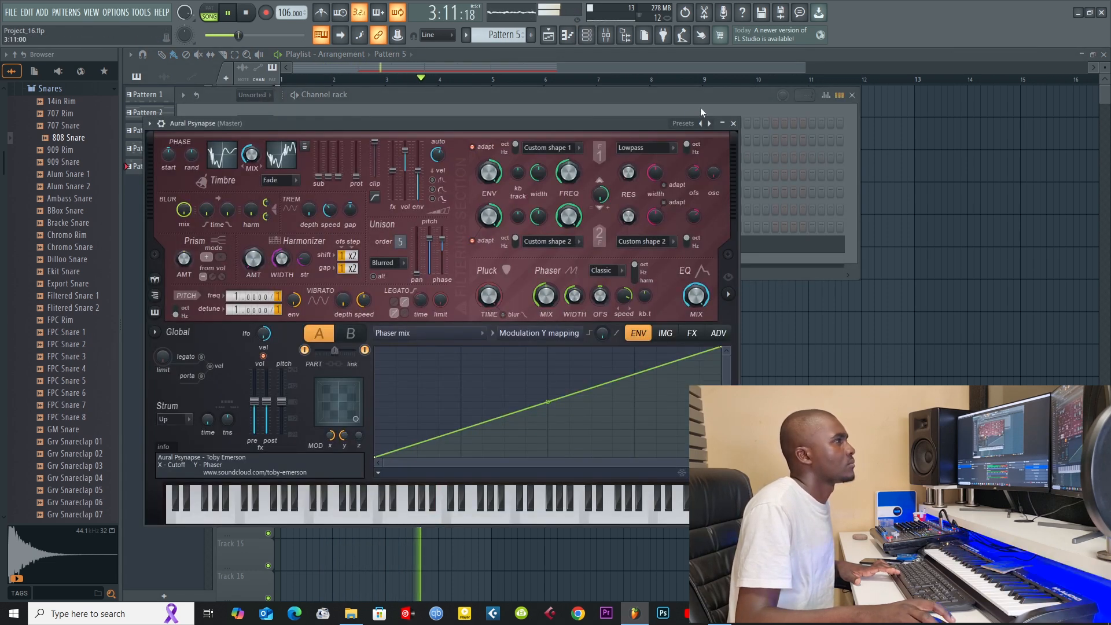
pyautogui.click(710, 123)
pyautogui.click(709, 123)
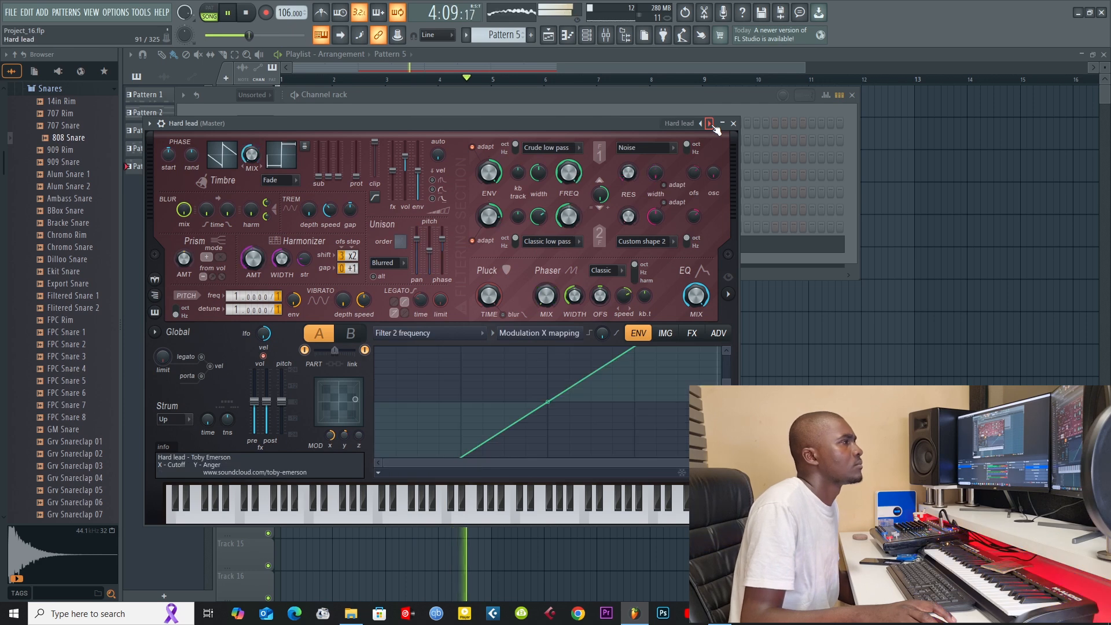
pyautogui.click(710, 123)
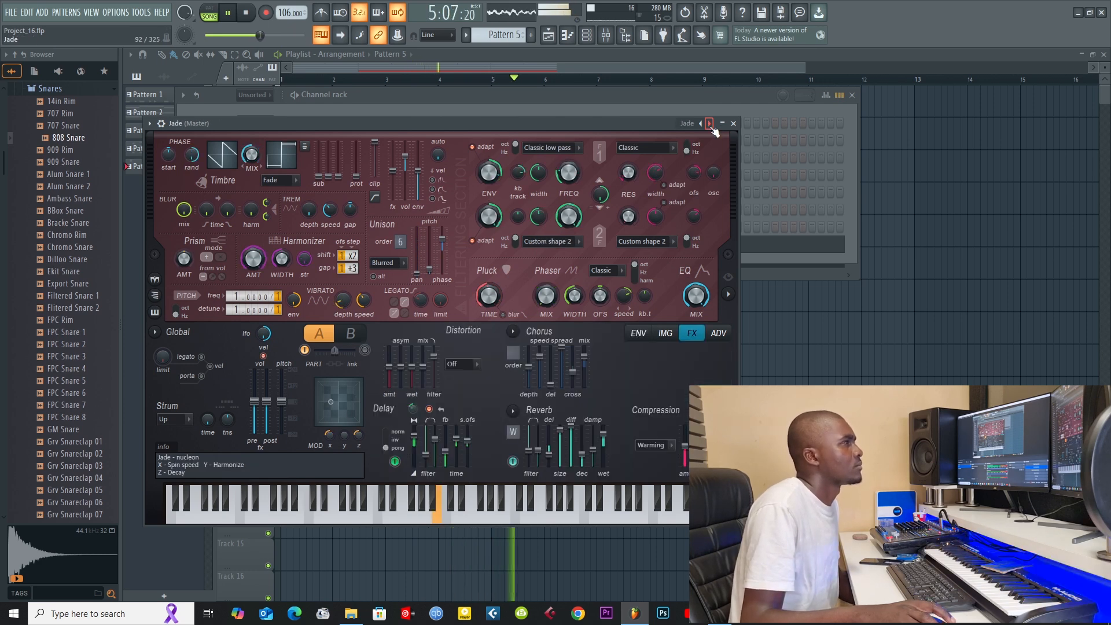
pyautogui.click(709, 123)
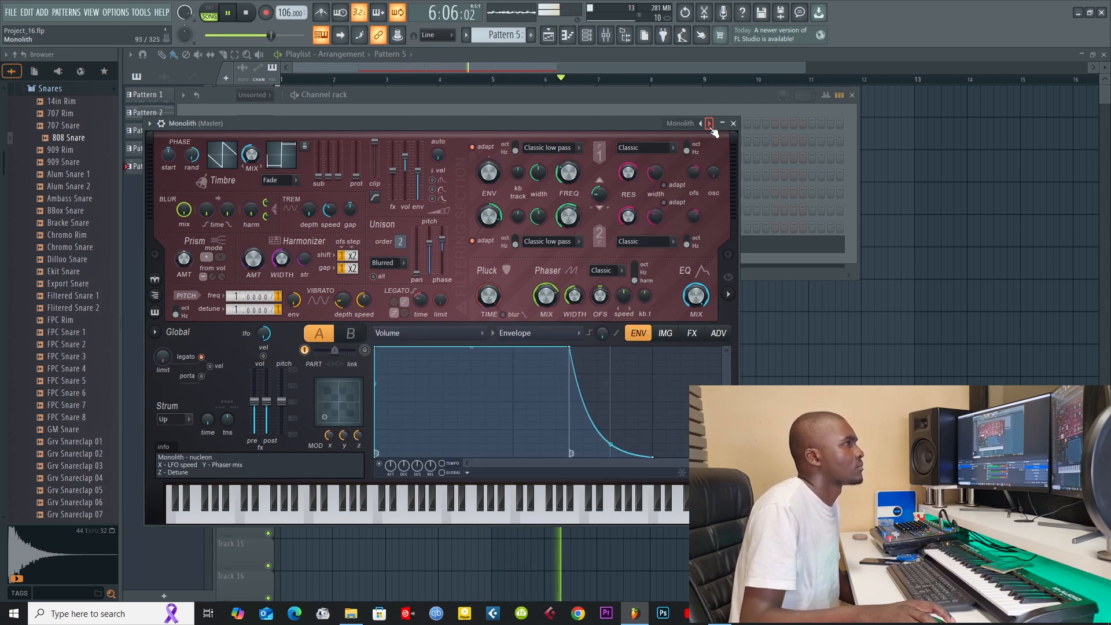
pyautogui.click(709, 123)
pyautogui.click(710, 123)
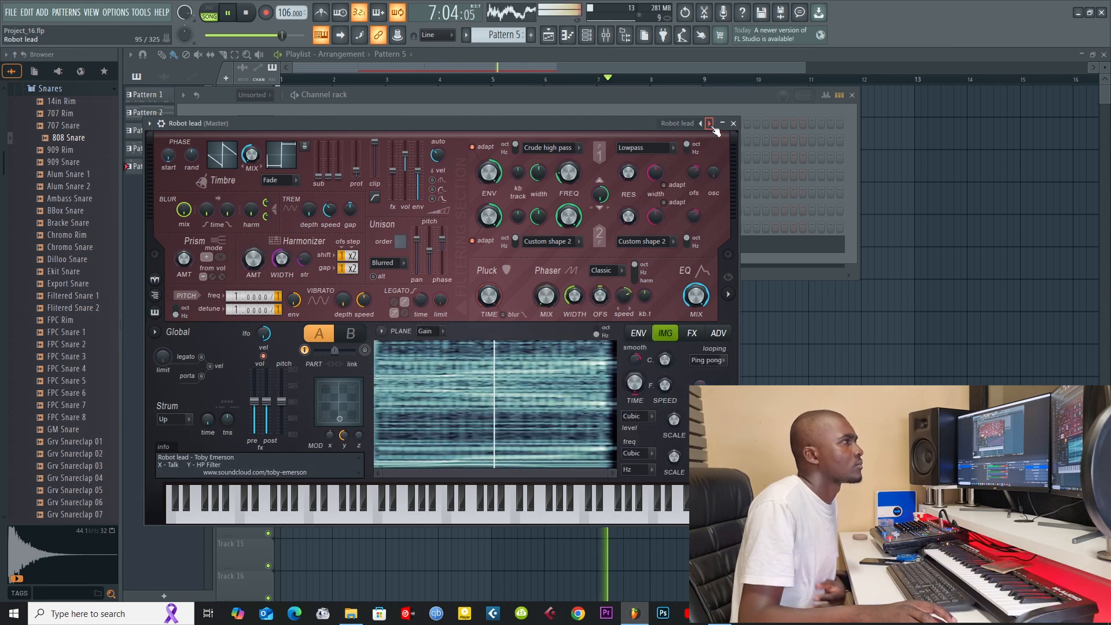
pyautogui.click(710, 124)
pyautogui.click(710, 123)
pyautogui.click(710, 123)
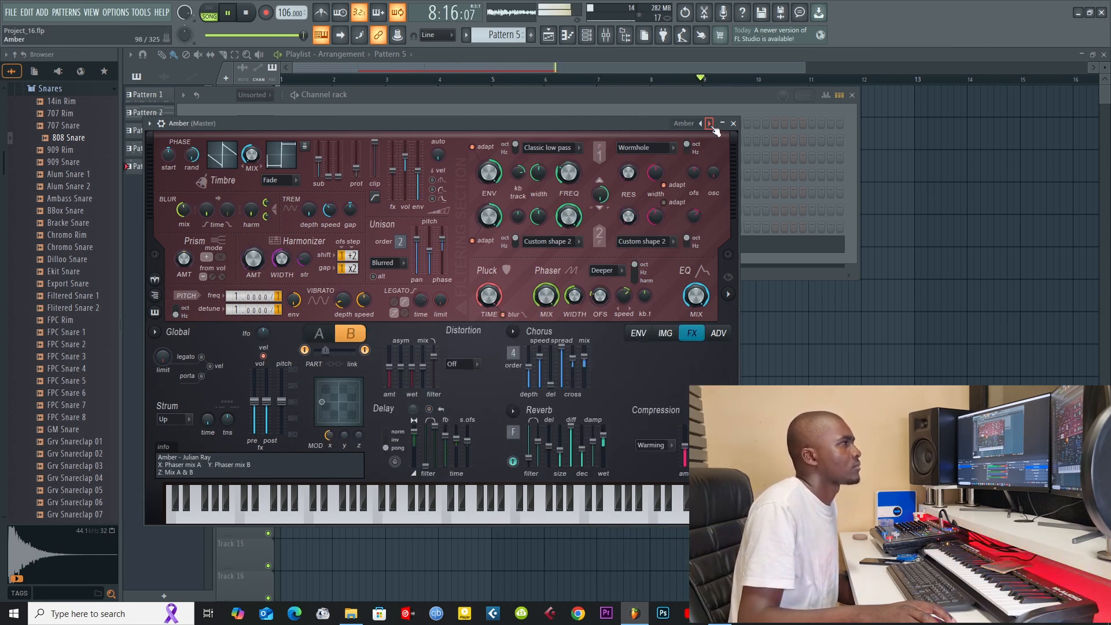
pyautogui.click(710, 123)
pyautogui.click(709, 123)
pyautogui.click(710, 123)
pyautogui.click(710, 123)
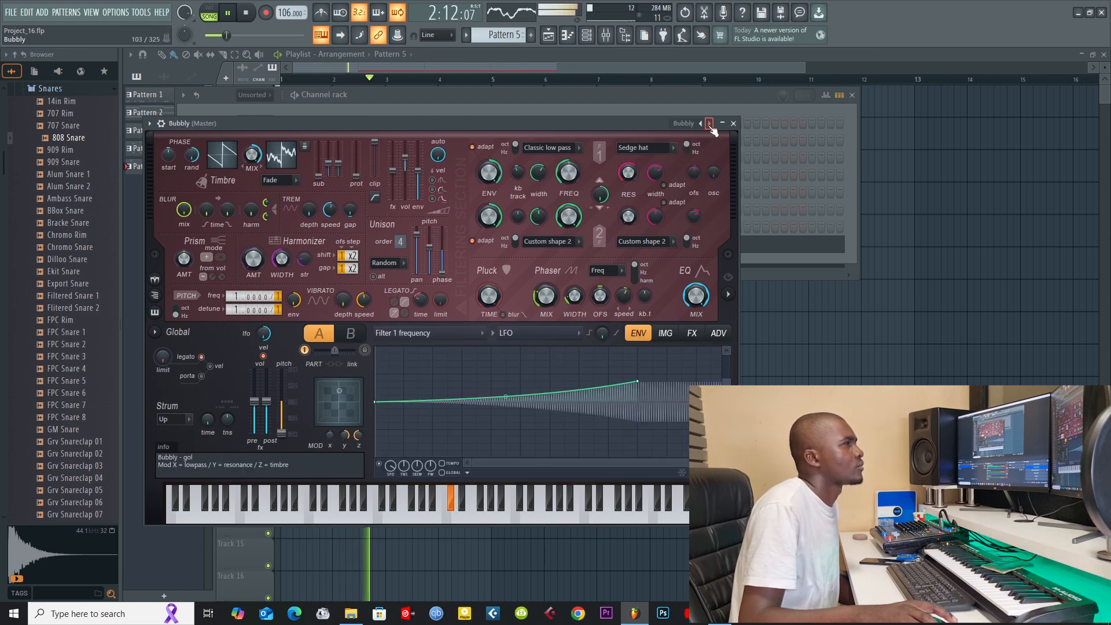
pyautogui.click(709, 123)
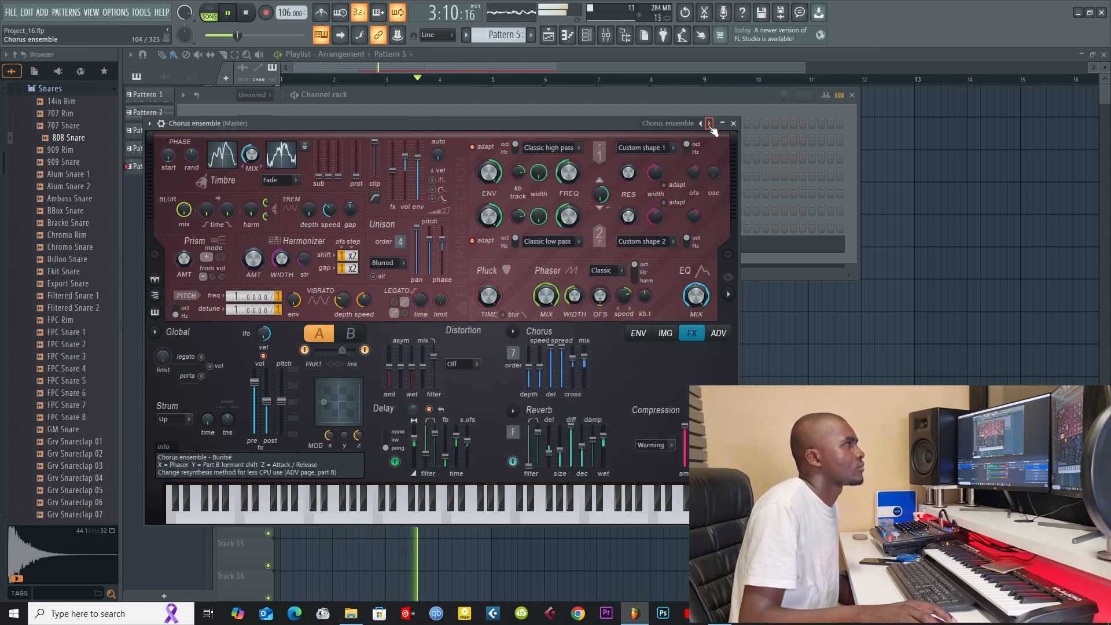
pyautogui.click(710, 123)
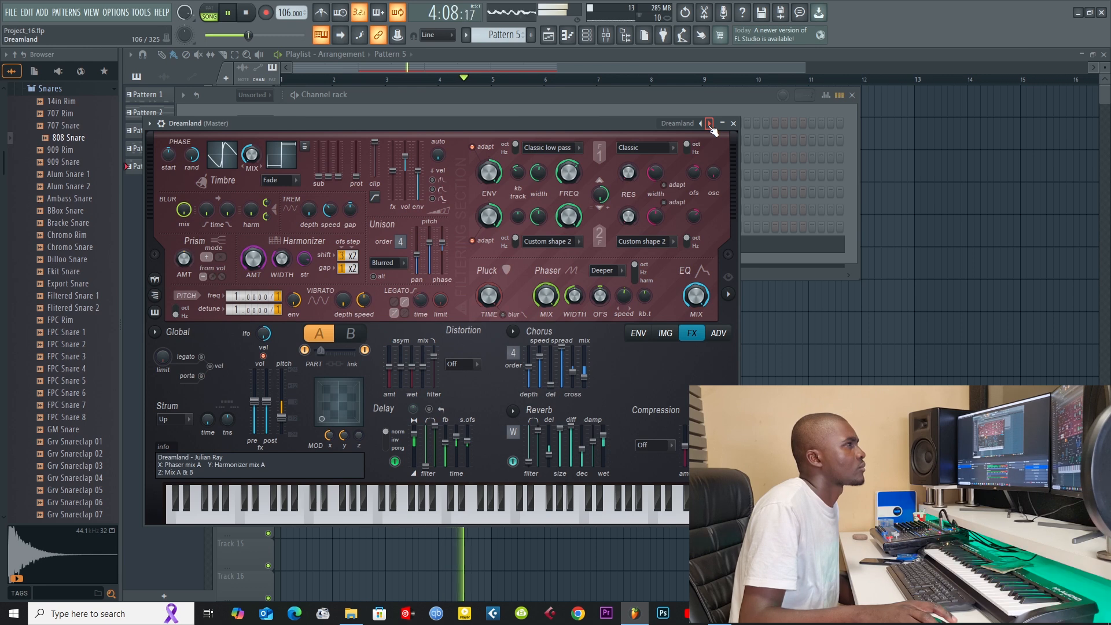
pyautogui.click(710, 123)
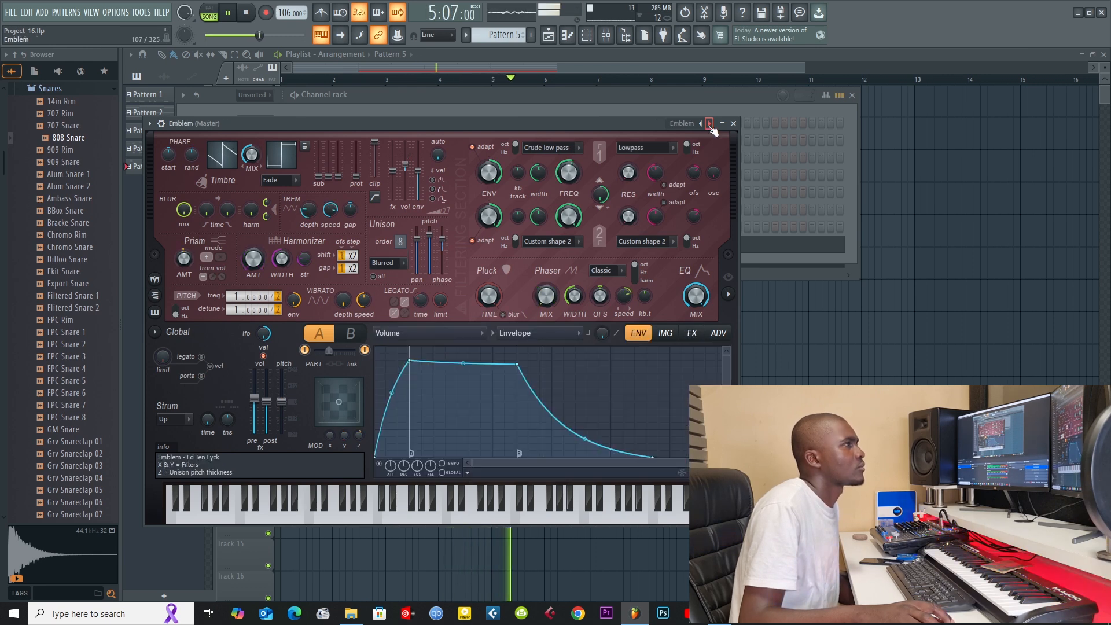
pyautogui.click(710, 123)
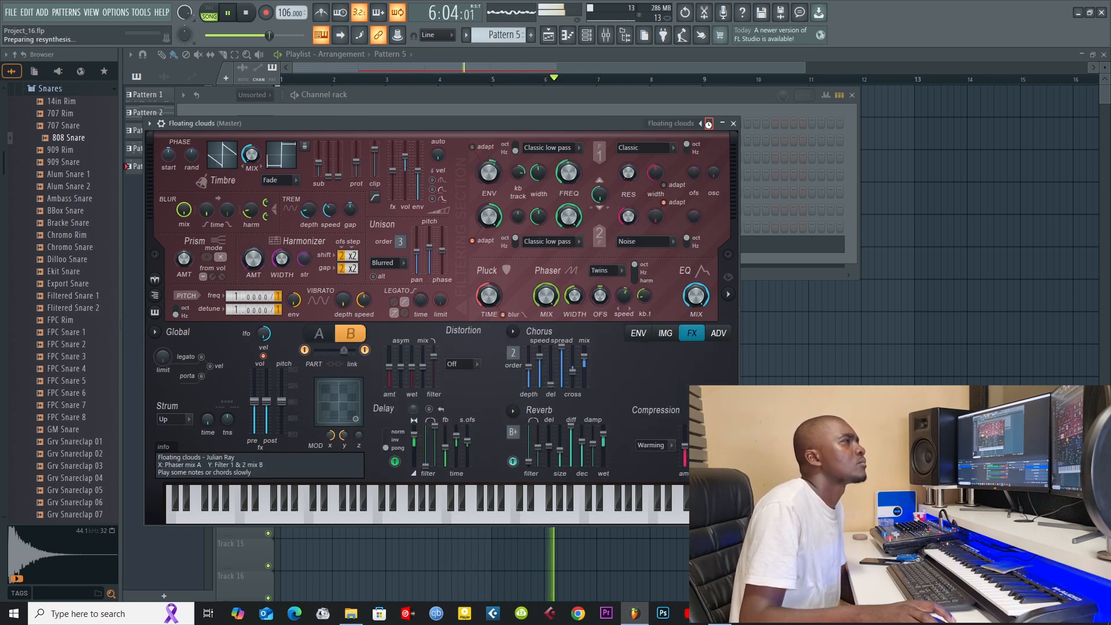
pyautogui.click(710, 123)
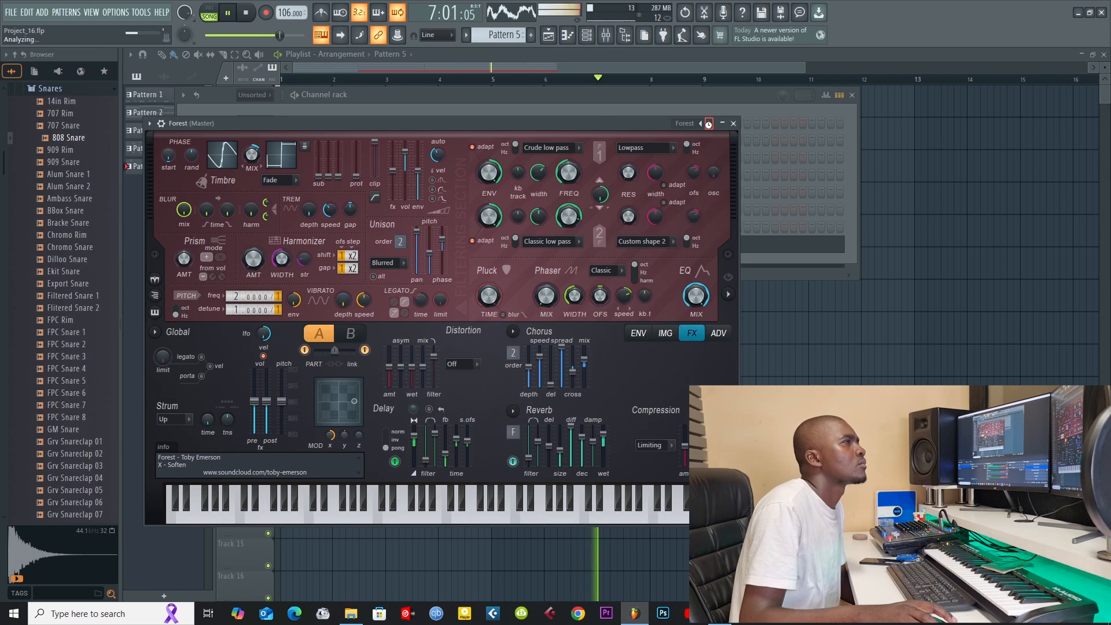
pyautogui.click(710, 123)
pyautogui.click(709, 123)
pyautogui.click(709, 123)
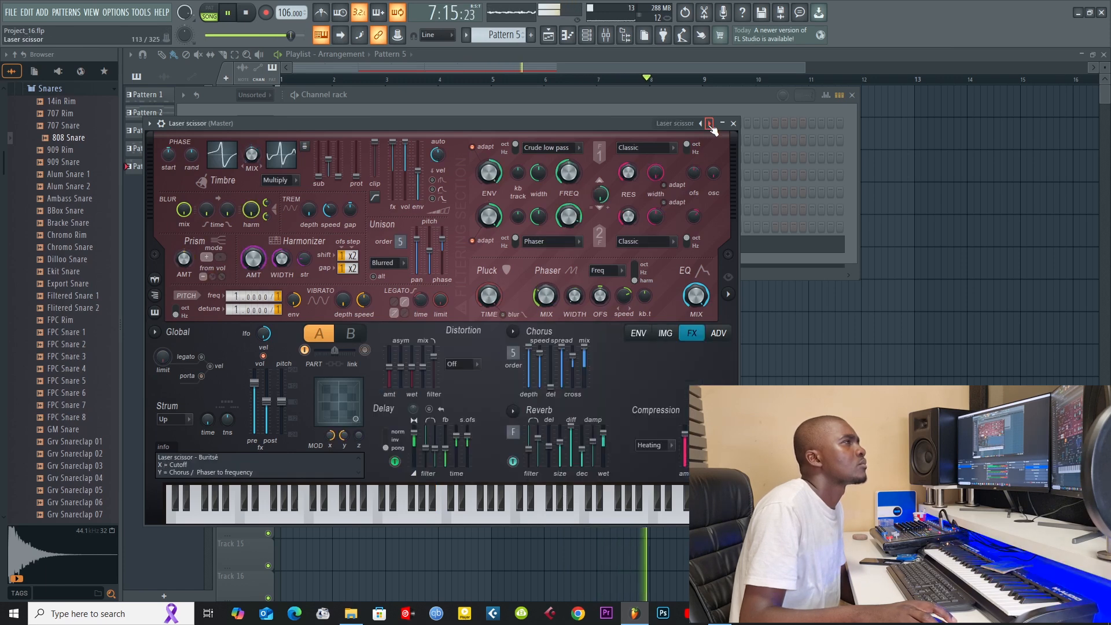
pyautogui.click(710, 123)
pyautogui.click(701, 124)
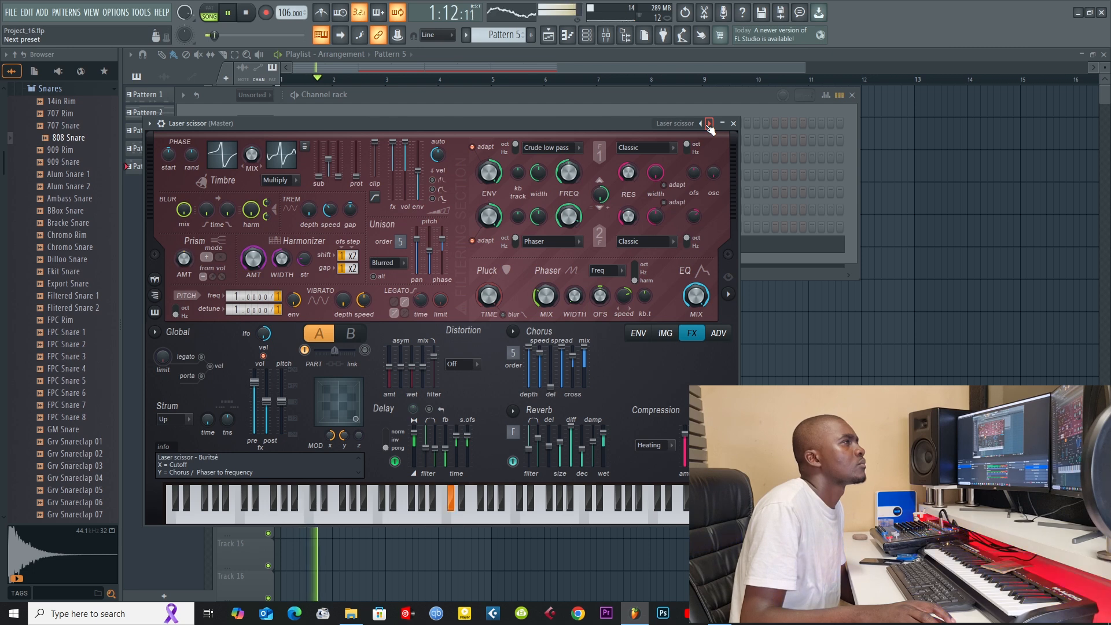
pyautogui.click(710, 123)
pyautogui.click(710, 124)
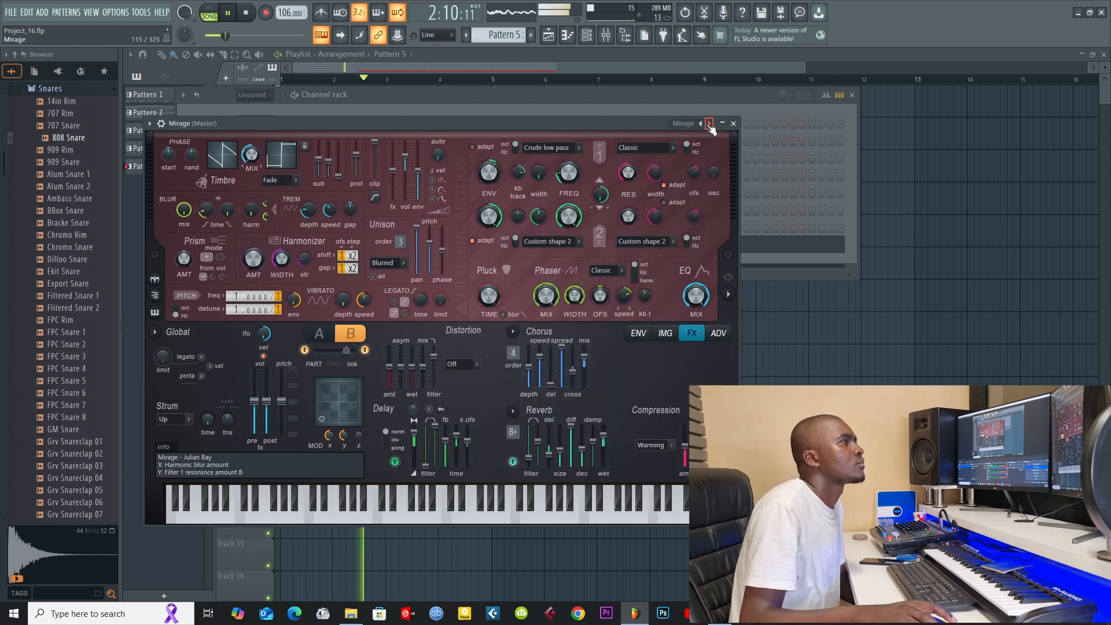
pyautogui.click(709, 123)
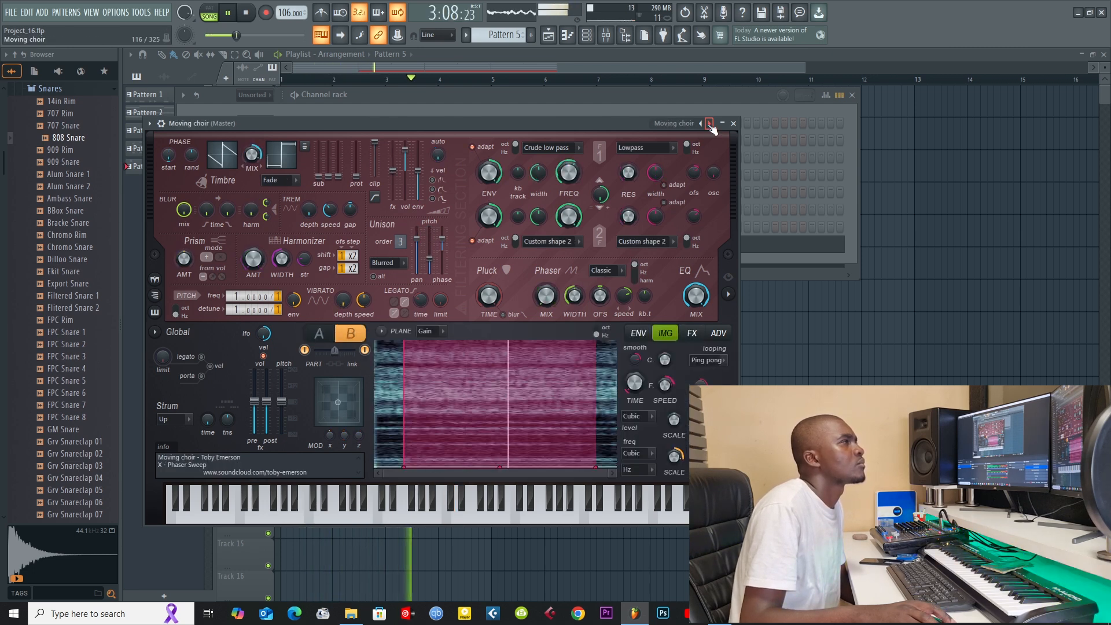
pyautogui.click(710, 123)
pyautogui.click(710, 123)
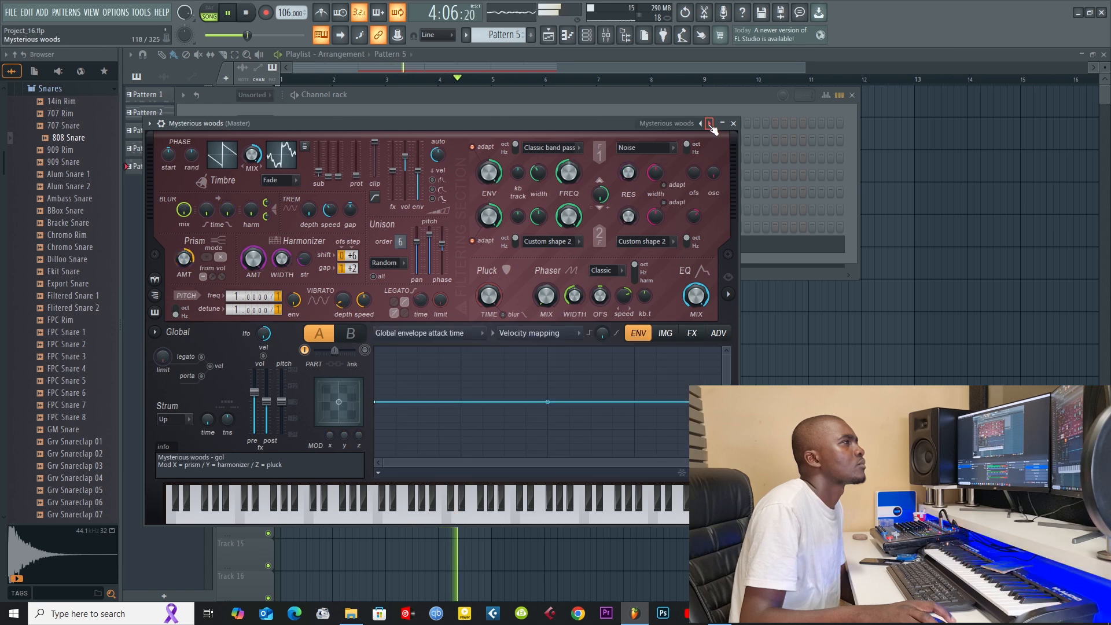
pyautogui.click(710, 123)
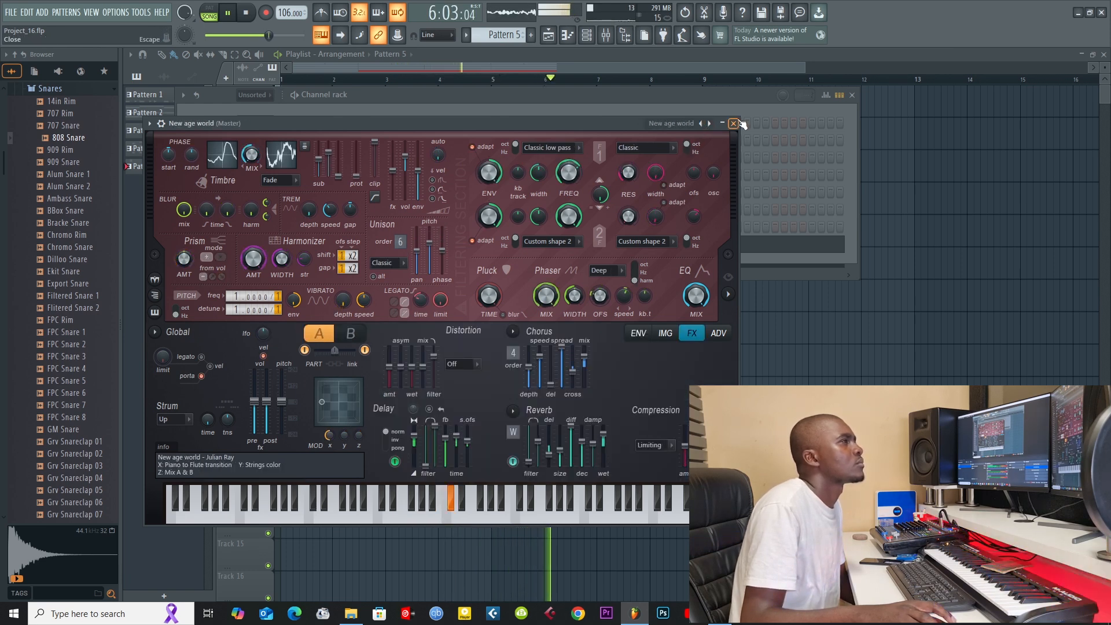
pyautogui.click(733, 124)
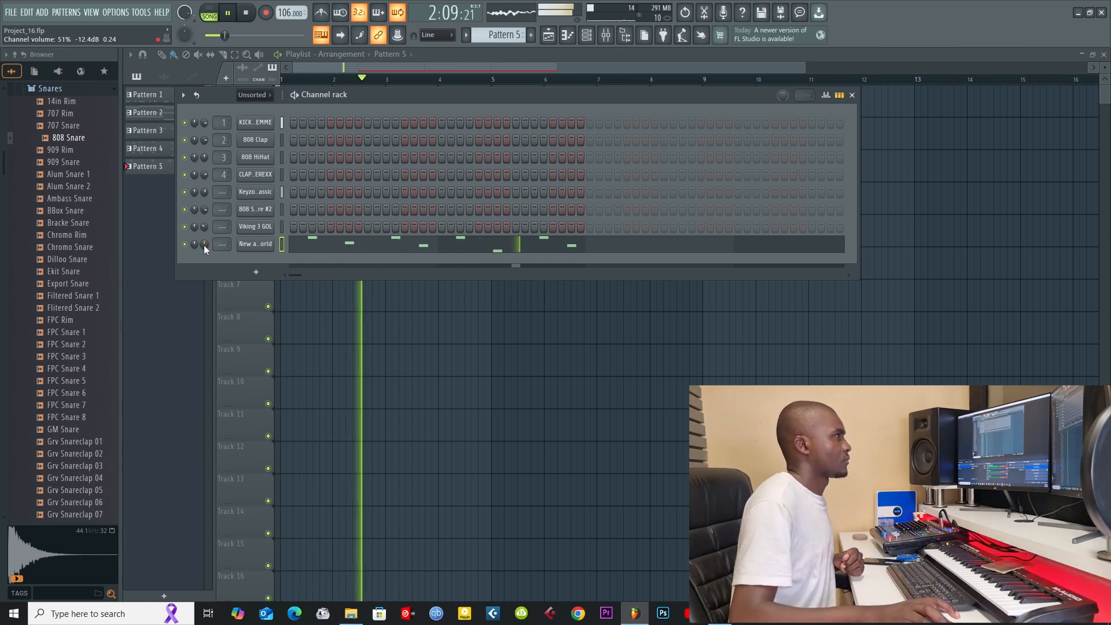
# Step: Switch to the empty Pattern 6 with the channel rack open
pyautogui.click(528, 67)
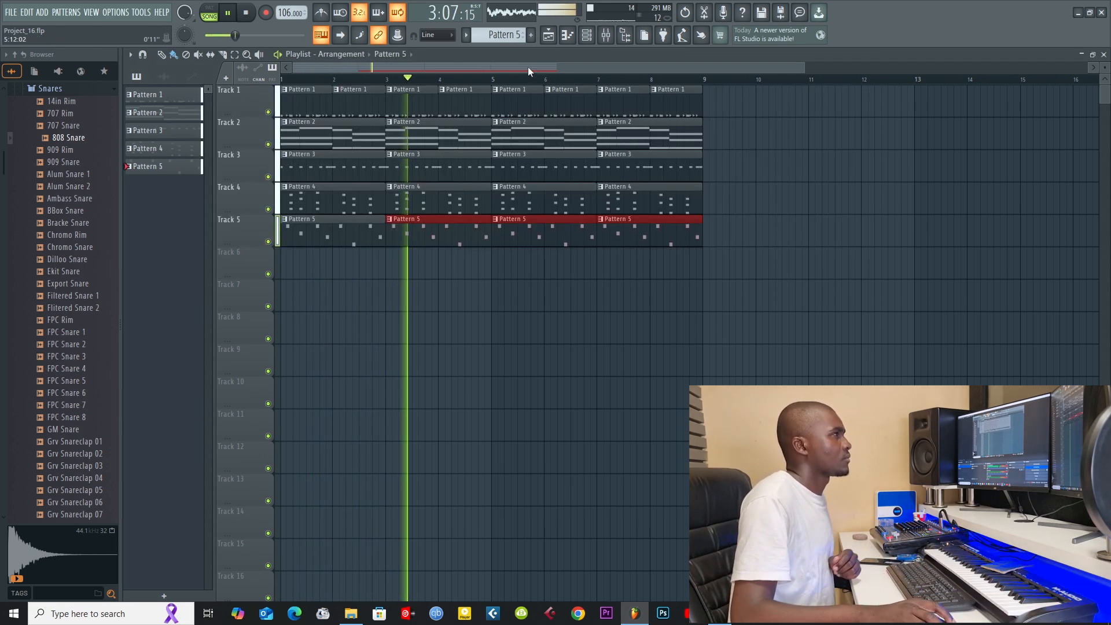
pyautogui.click(587, 36)
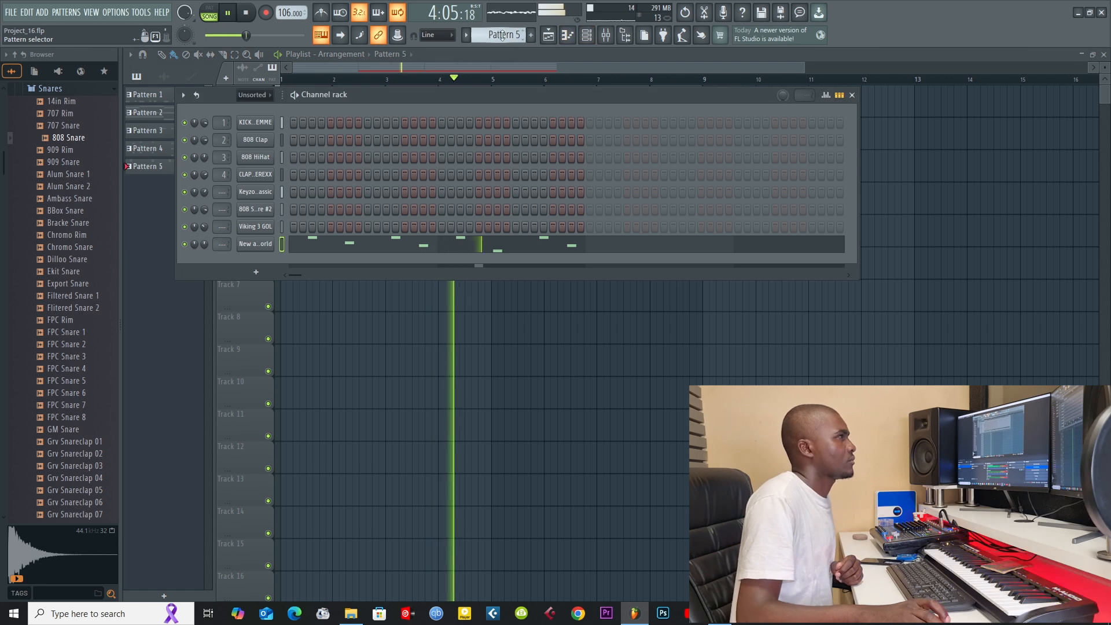
pyautogui.scroll(1, 502, 35)
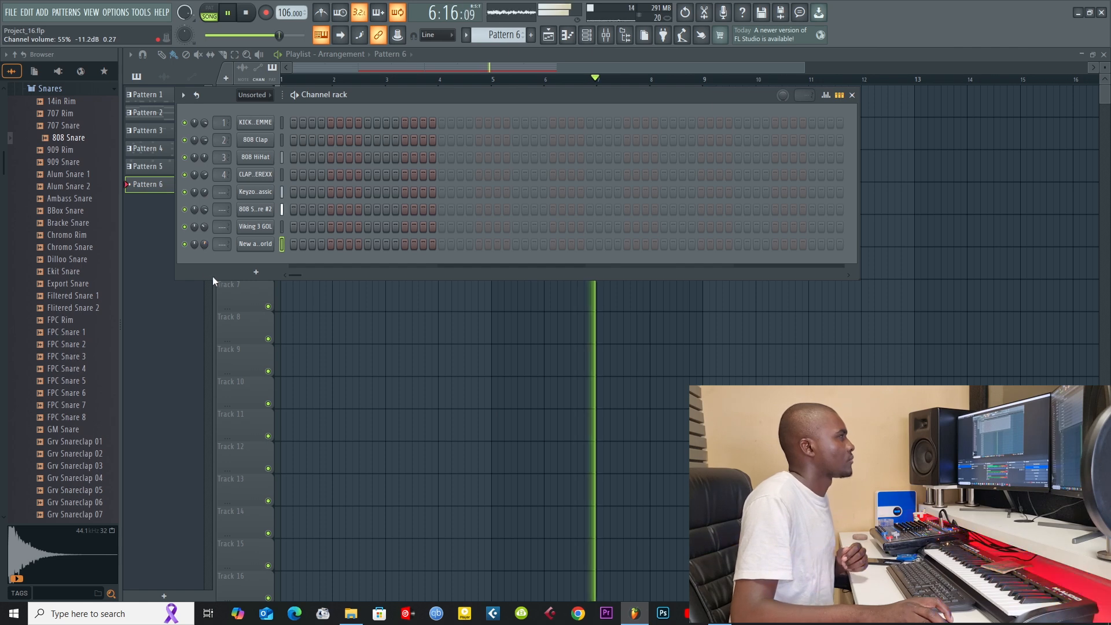
# Step: Add another Harmor channel and place a Pattern 6 clip at the start of Track 6
pyautogui.click(257, 273)
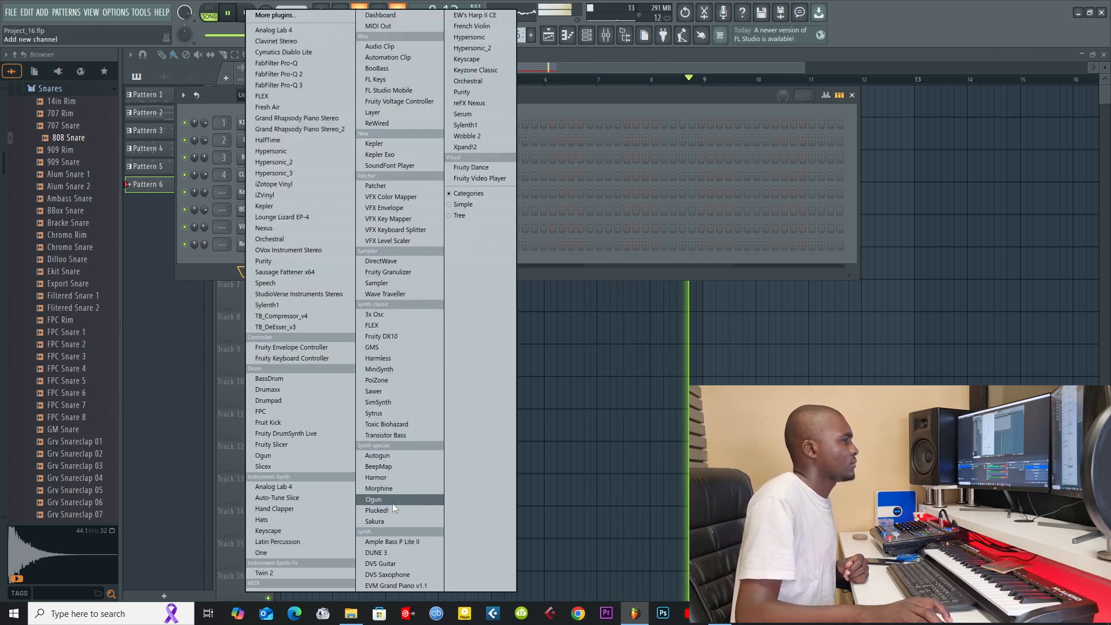
pyautogui.click(385, 479)
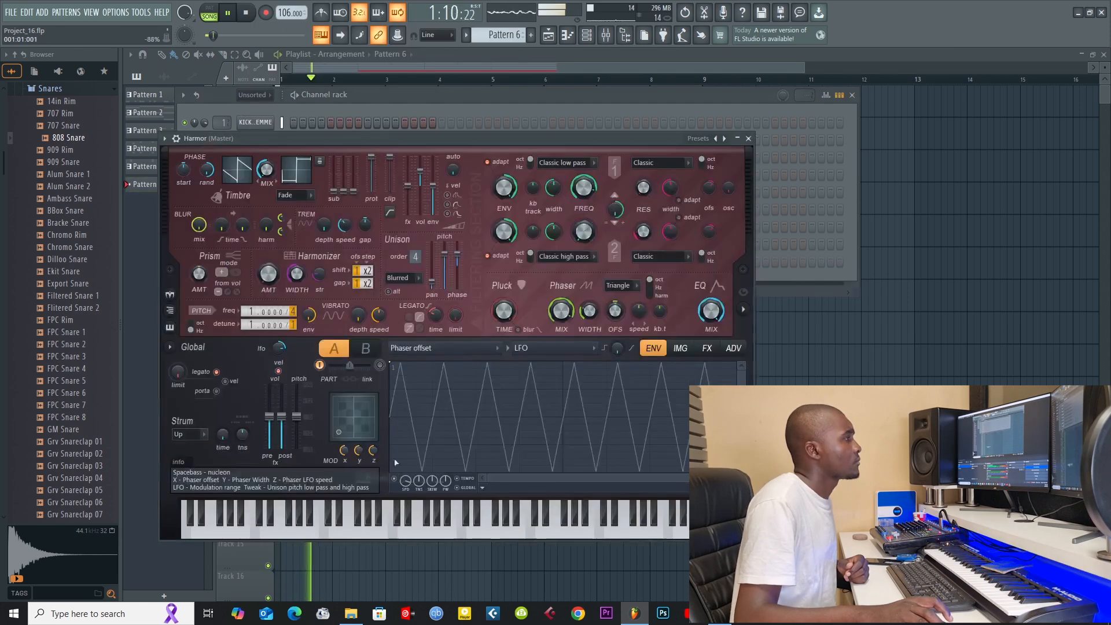
pyautogui.click(748, 138)
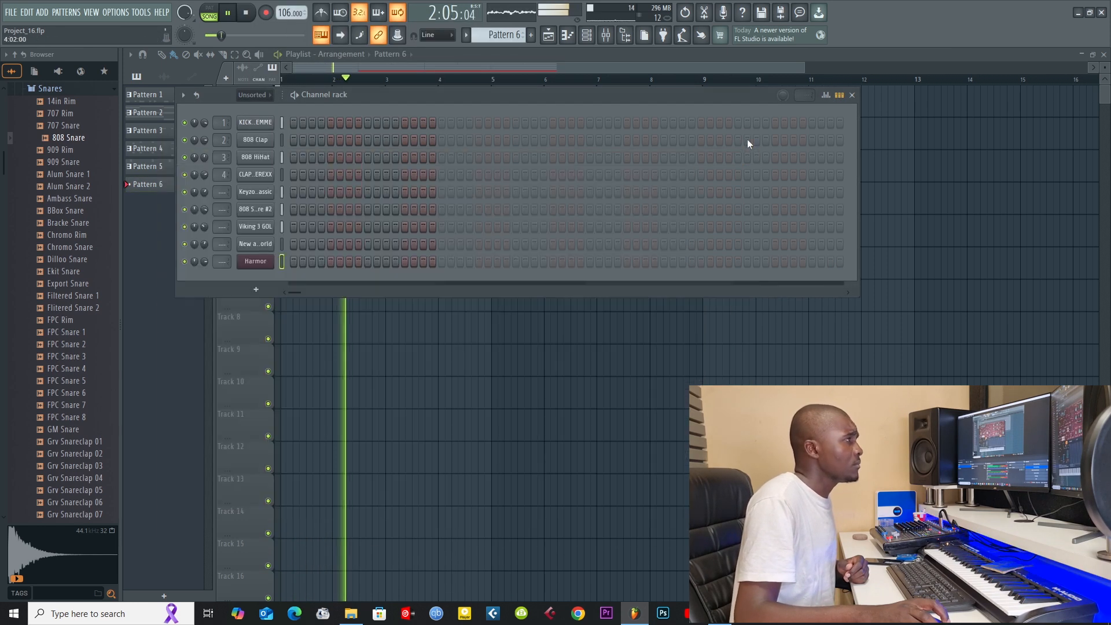
pyautogui.click(633, 68)
pyautogui.click(286, 260)
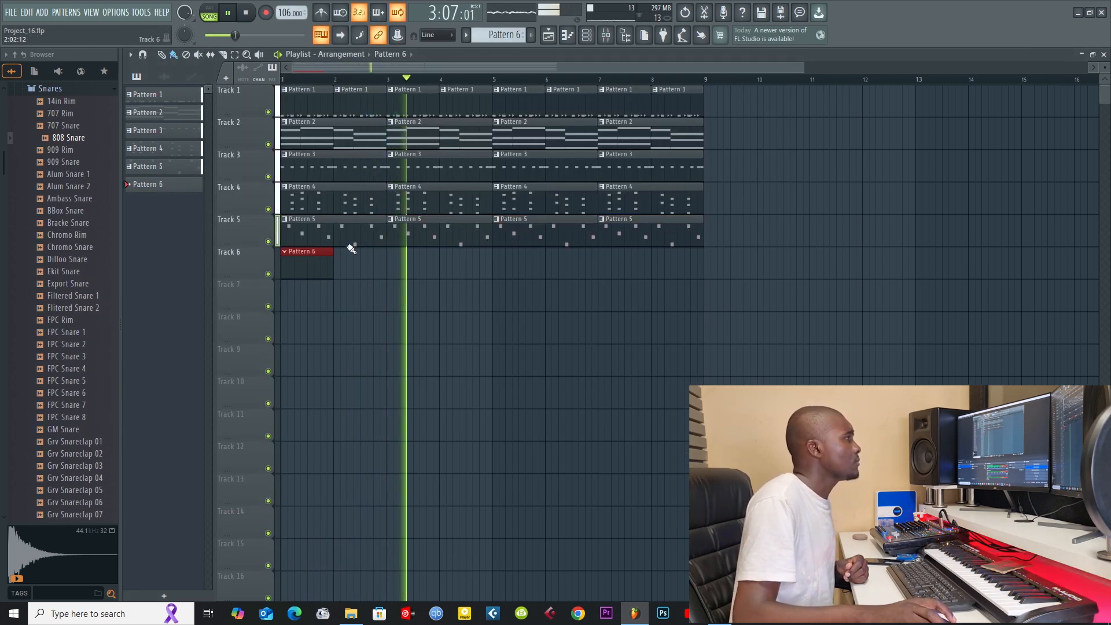
# Step: Load the Aural Psynapse preset on the new Harmor channel and open its piano roll for Pattern 6
pyautogui.click(587, 35)
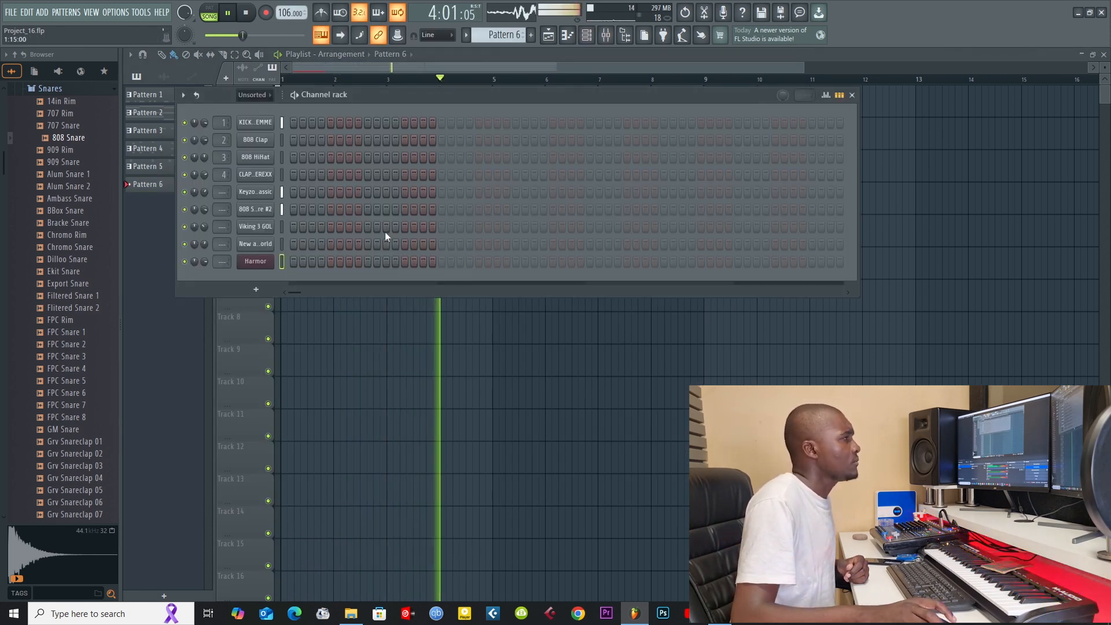
pyautogui.click(272, 261)
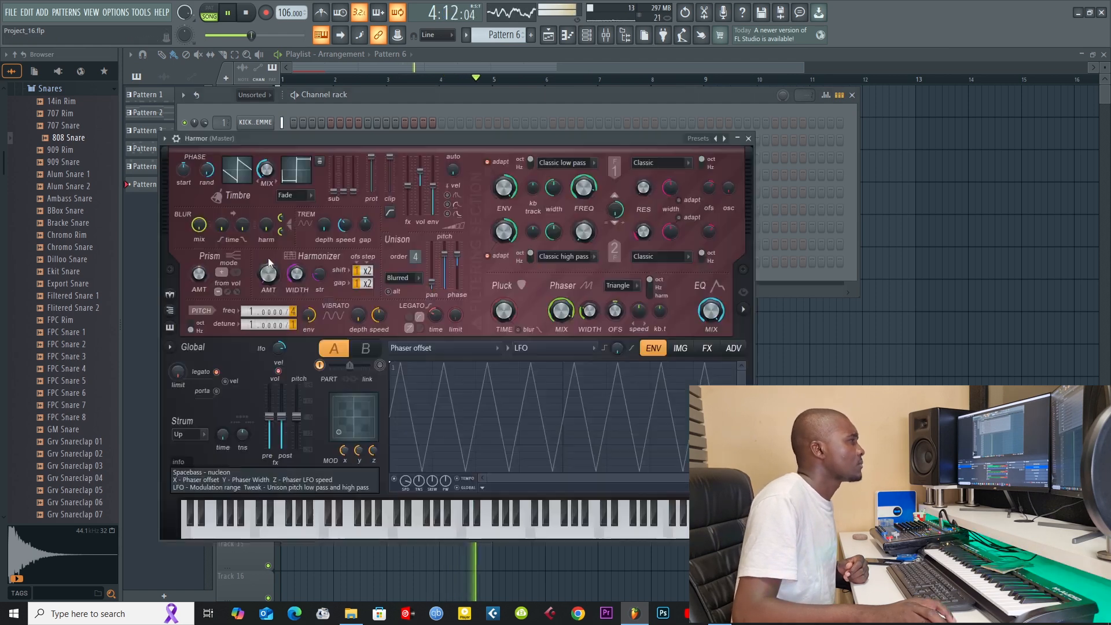
pyautogui.click(727, 142)
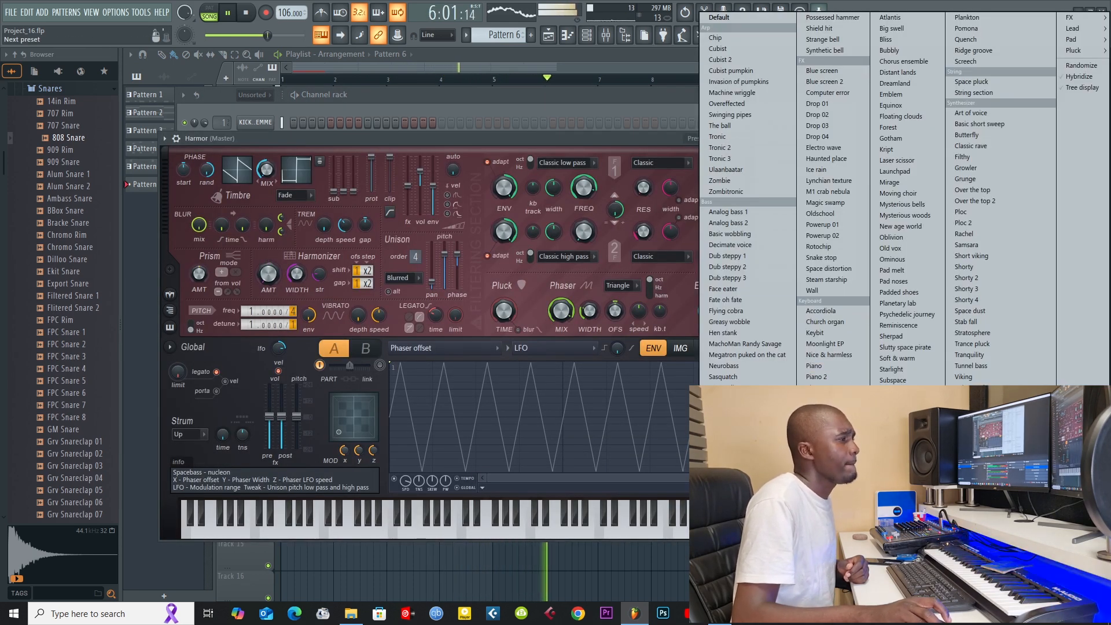
pyautogui.click(827, 492)
pyautogui.click(657, 68)
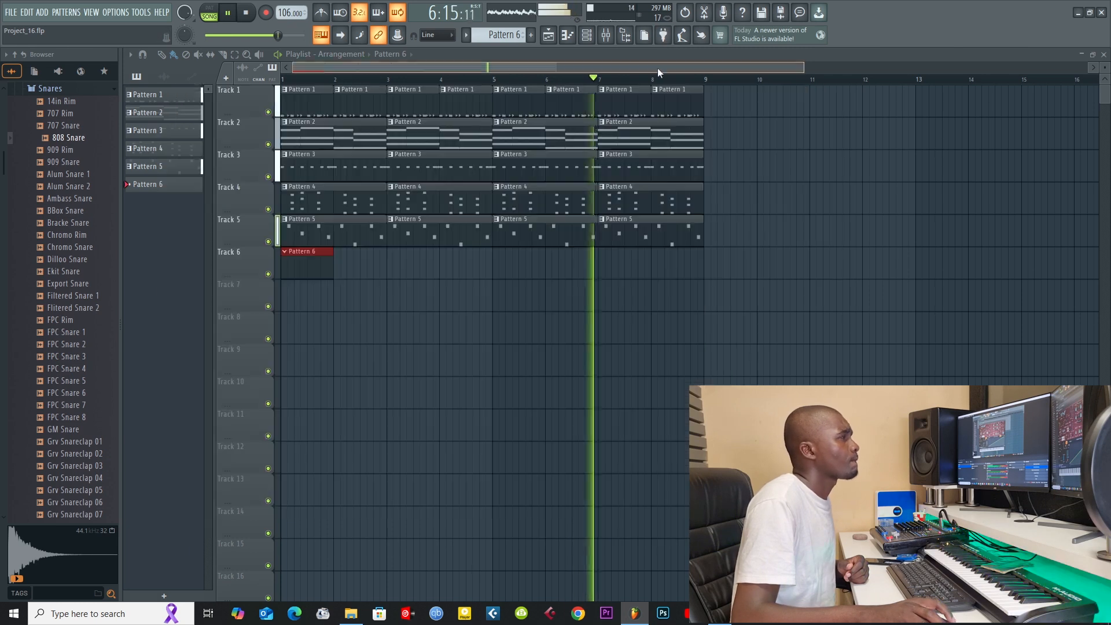
pyautogui.press('F7')
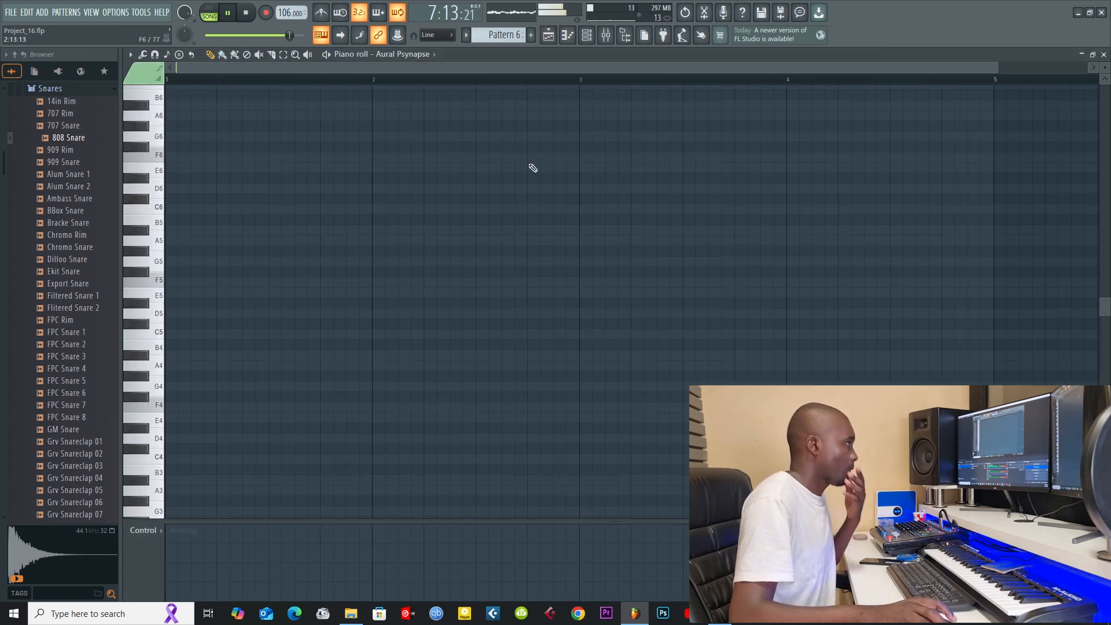
# Step: Add a four-step F#5 on step 3 and a two-step F5 on step 7 of bar 1
pyautogui.press('space')
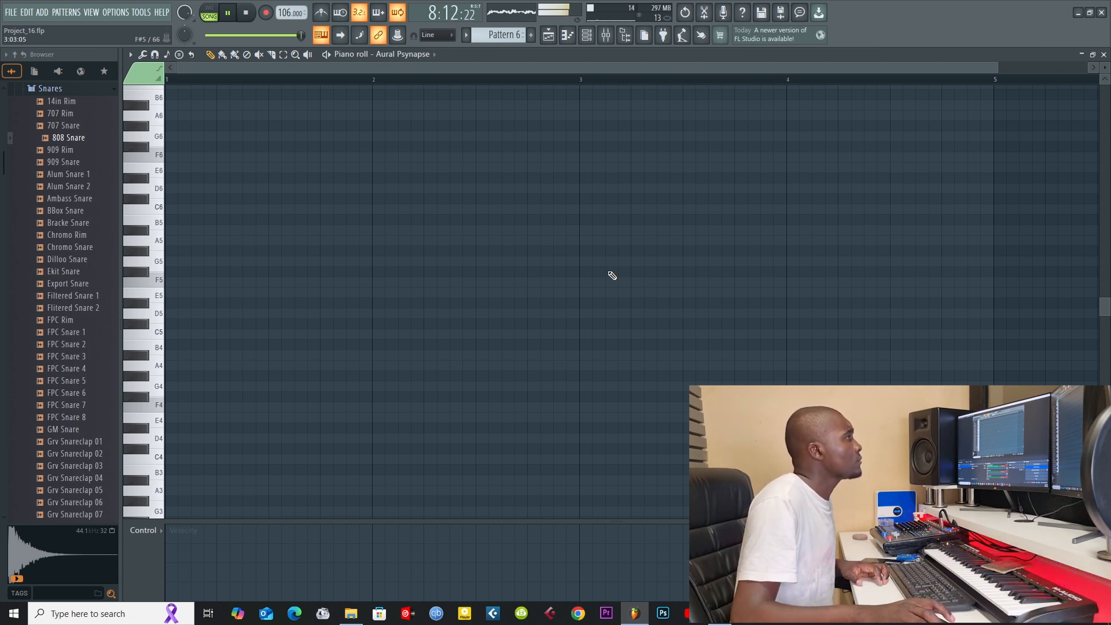
pyautogui.press('space')
pyautogui.click(197, 273)
pyautogui.press('space')
pyautogui.moveTo(203, 271); pyautogui.dragTo(240, 274)
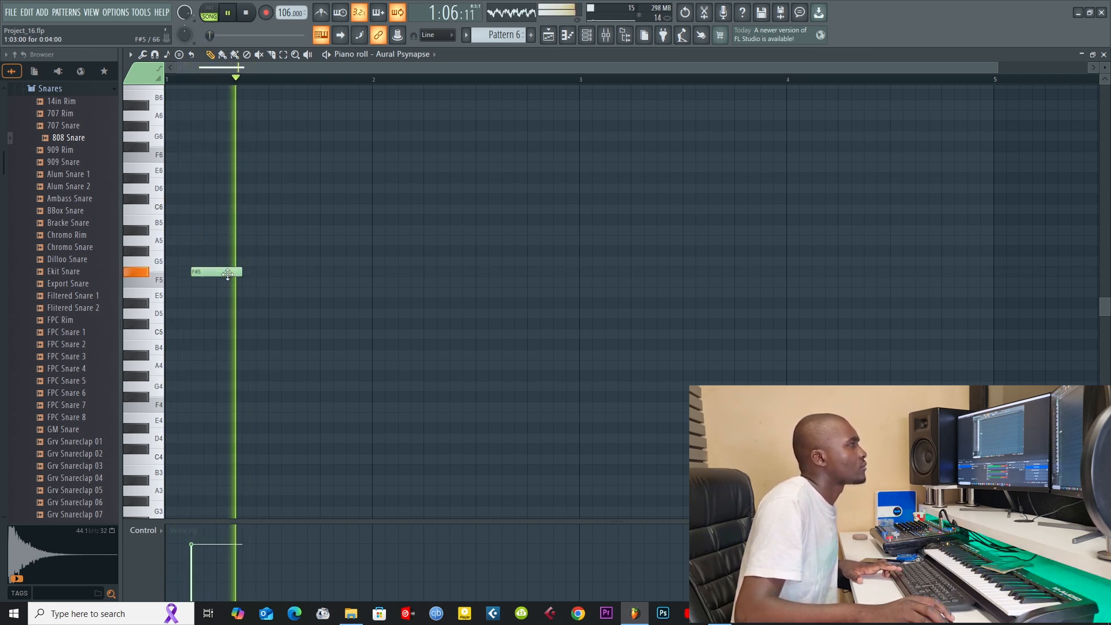
pyautogui.click(254, 291)
pyautogui.moveTo(254, 291); pyautogui.dragTo(268, 282)
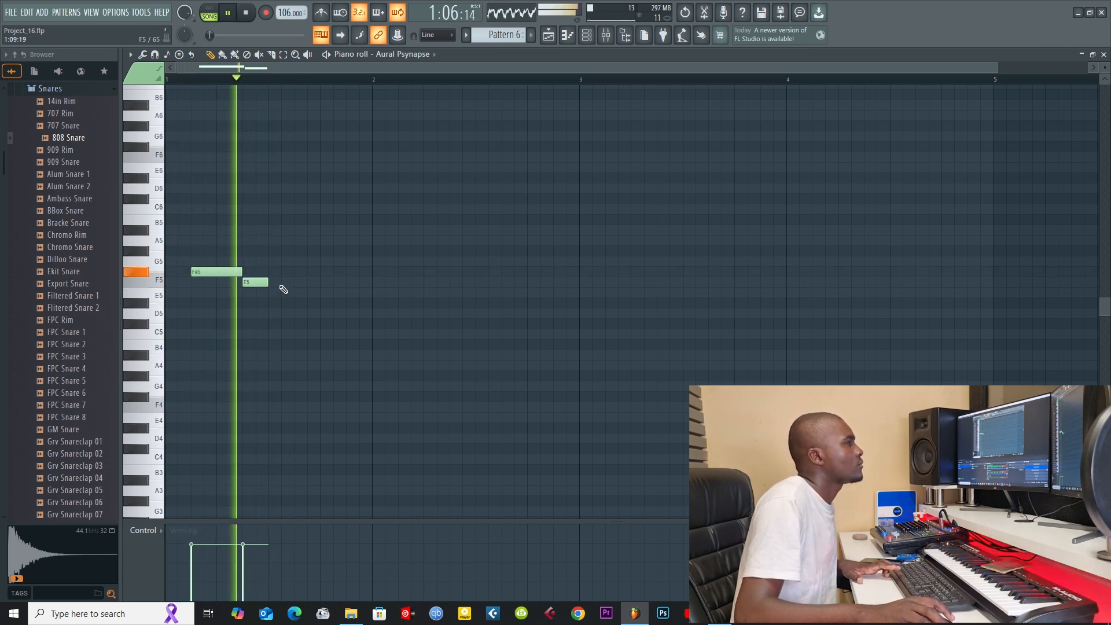
# Step: Add a two-step D#5 on step 9 and a one-step C#5 on step 11 of bar 1, and play the phrase
pyautogui.click(271, 302)
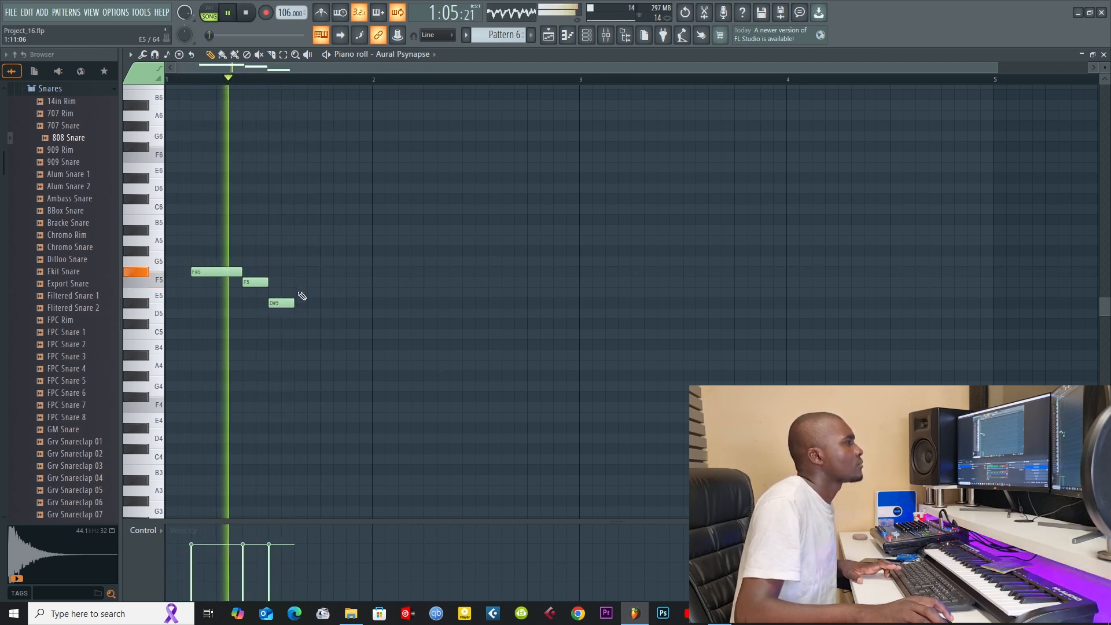
pyautogui.click(300, 251)
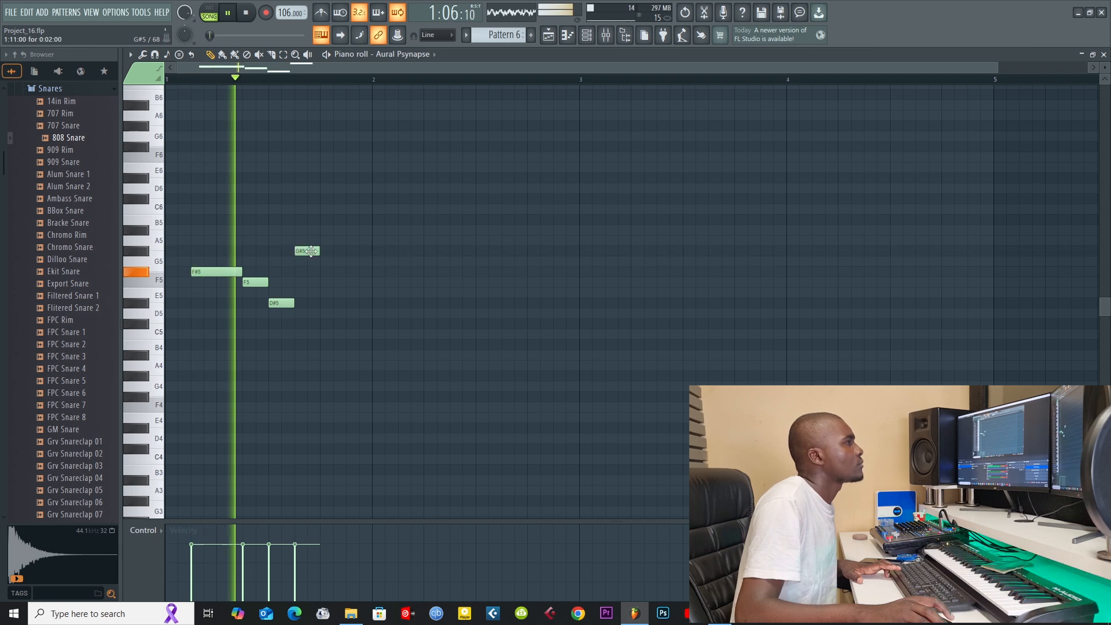
pyautogui.moveTo(300, 251); pyautogui.dragTo(297, 271)
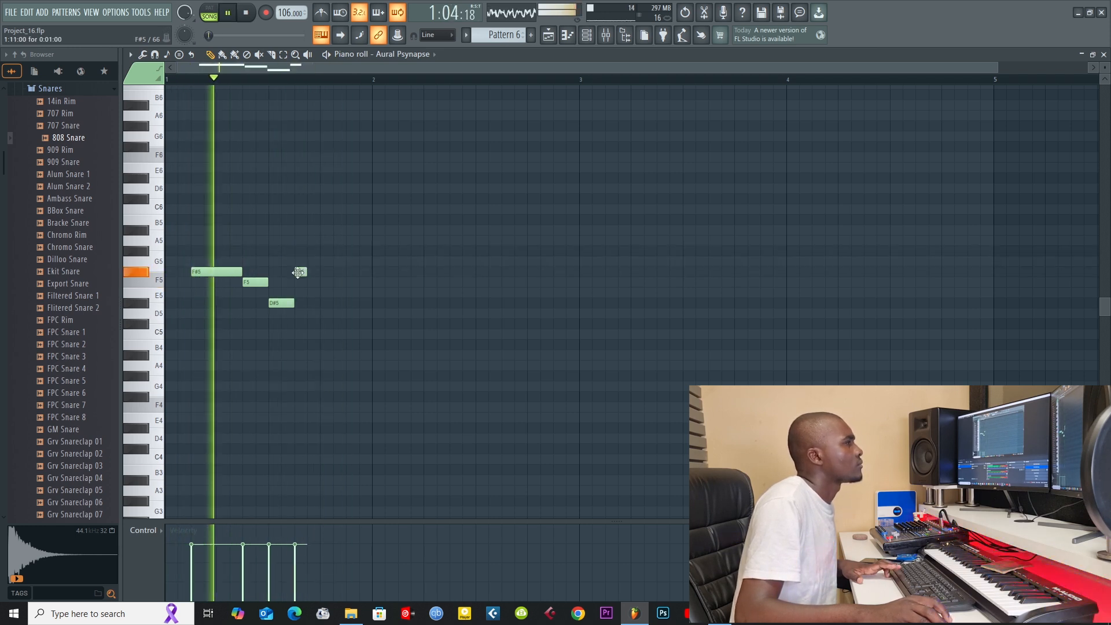
pyautogui.moveTo(297, 314)
pyautogui.mouseDown()
pyautogui.moveTo(297, 346)
pyautogui.moveTo(297, 316)
pyautogui.mouseUp()
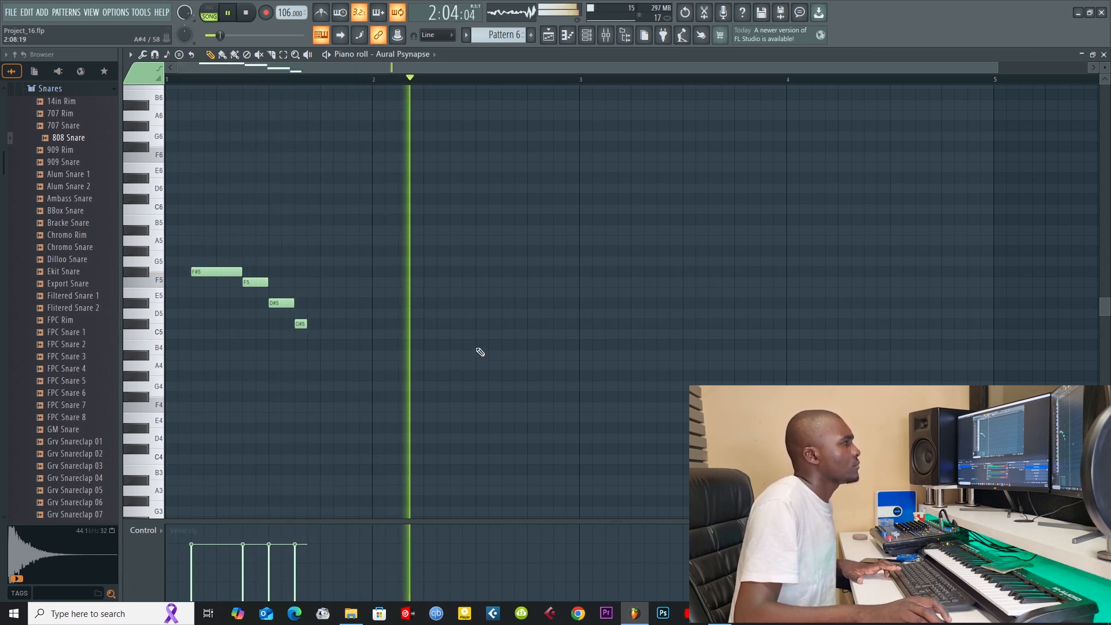
pyautogui.press('space')
pyautogui.press('space')
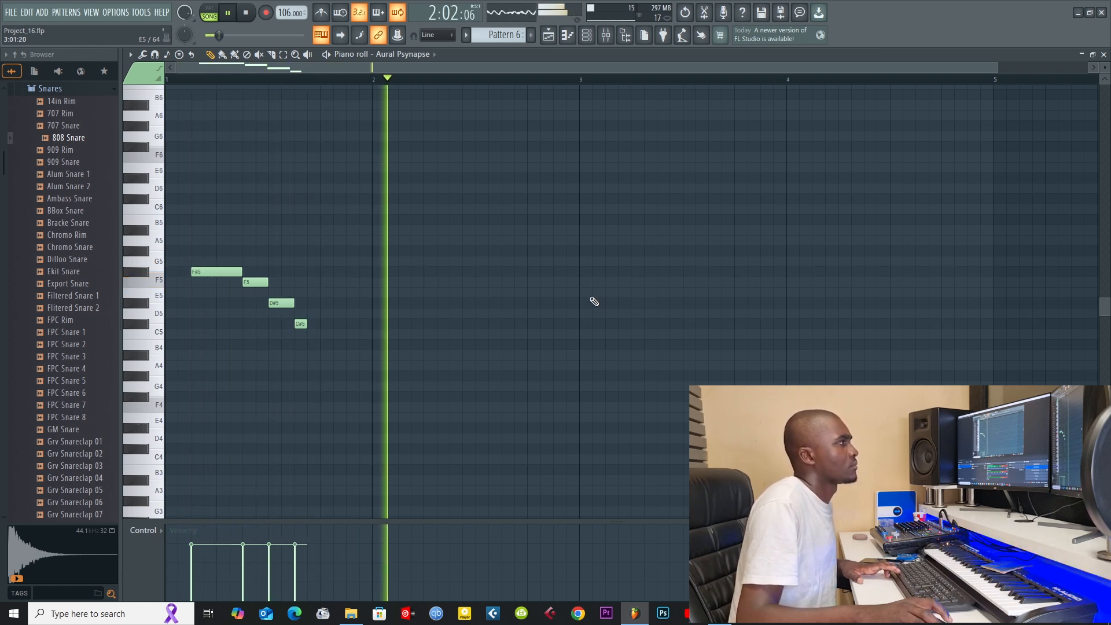
# Step: Add a four-step F#5 on step 3 and a two-step F5 on step 7 of bar 2
pyautogui.click(404, 271)
pyautogui.moveTo(411, 272); pyautogui.dragTo(452, 275)
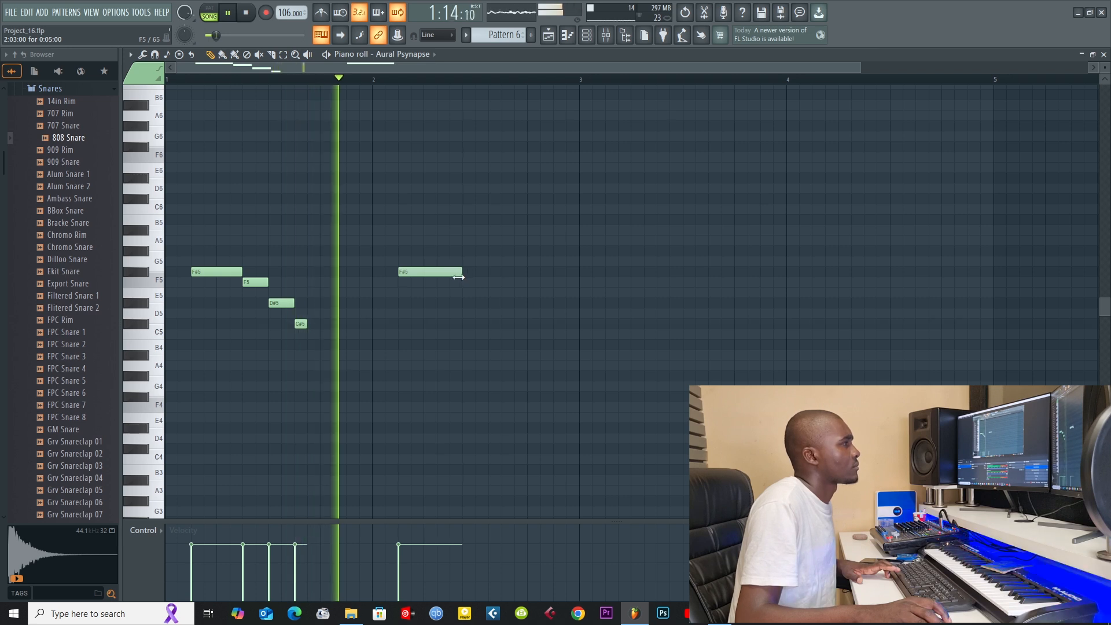
pyautogui.press('space')
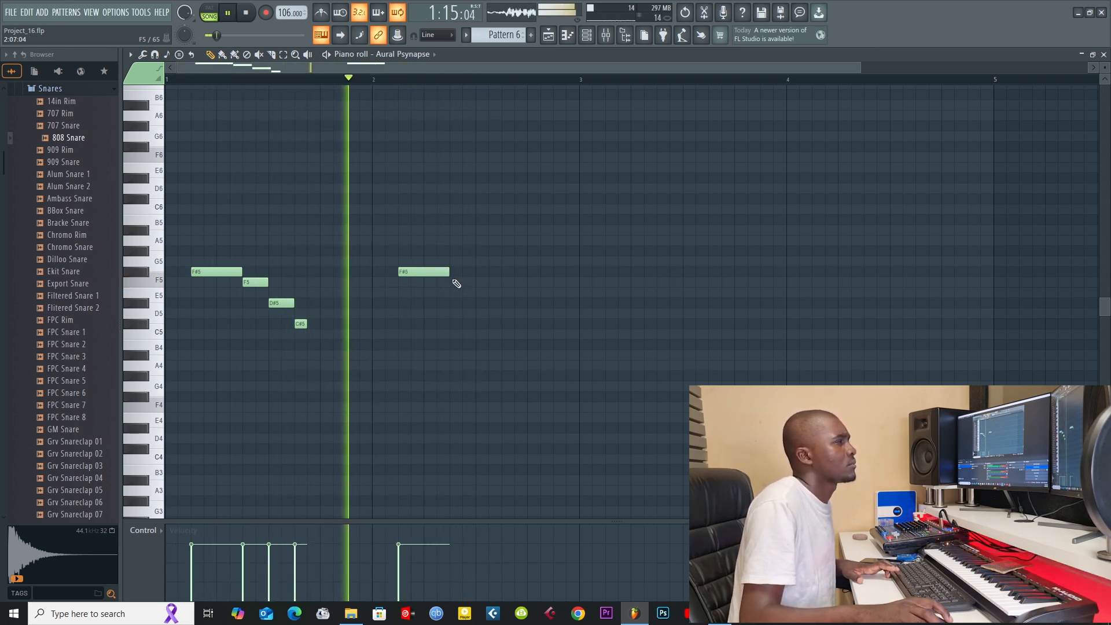
pyautogui.click(456, 284)
pyautogui.moveTo(499, 282); pyautogui.dragTo(473, 297)
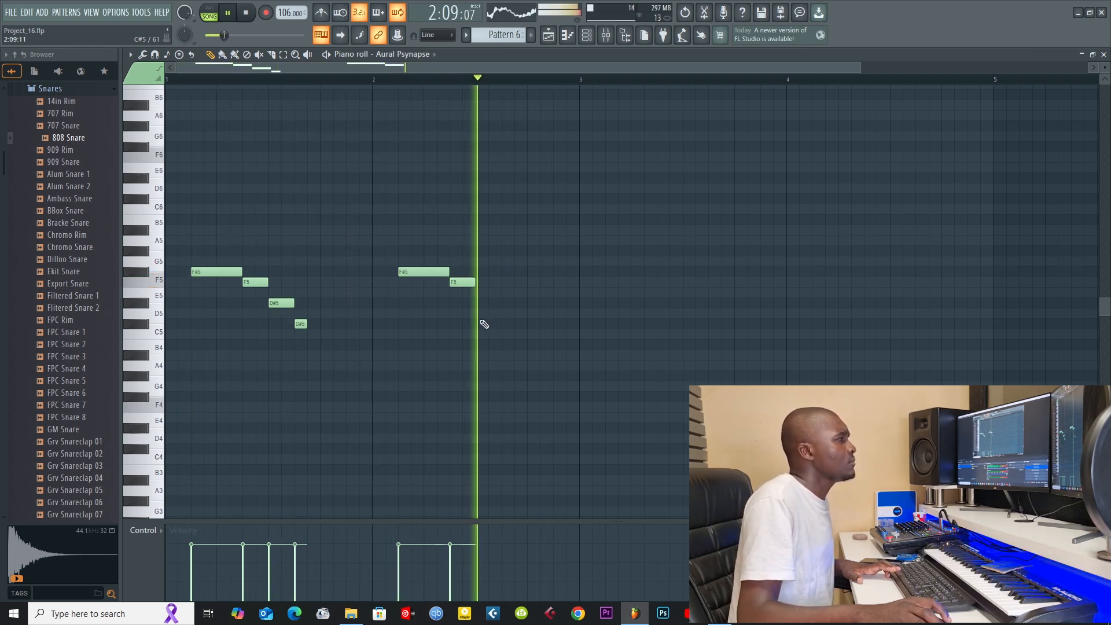
# Step: Add a two-step C#5 on step 9 of bar 2 and check the melody in playback
pyautogui.click(483, 304)
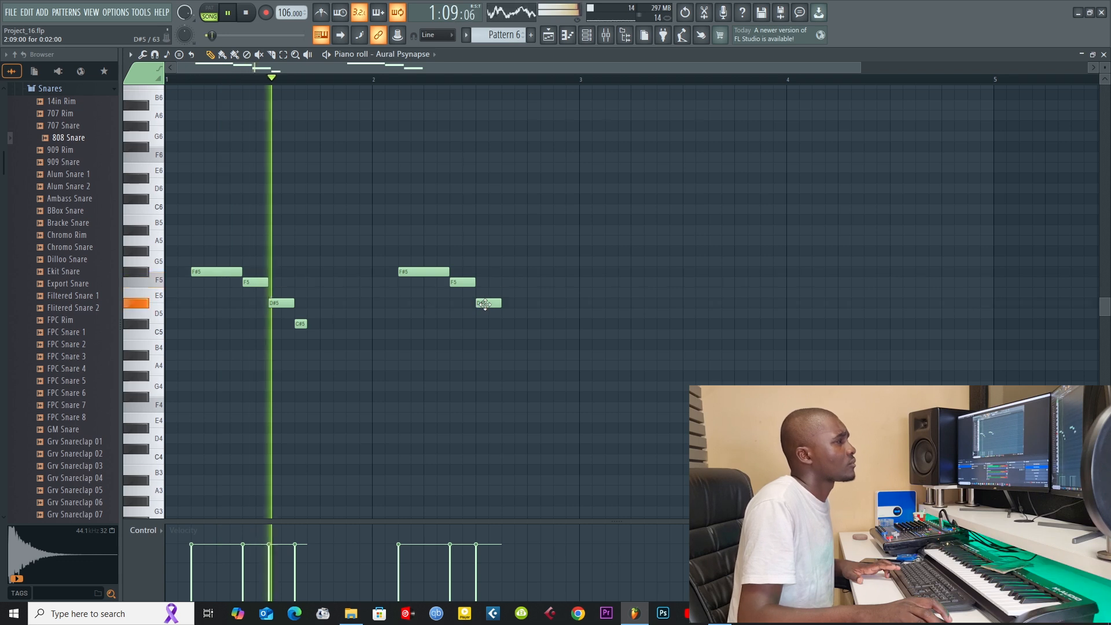
pyautogui.moveTo(484, 303); pyautogui.dragTo(485, 324)
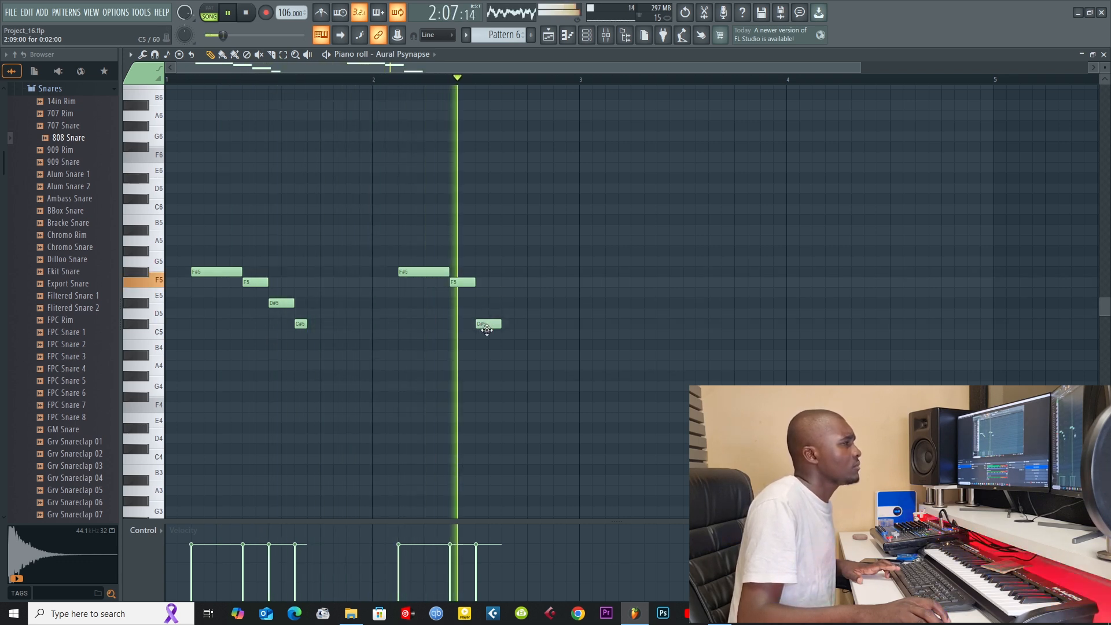
pyautogui.press('space')
pyautogui.press('space')
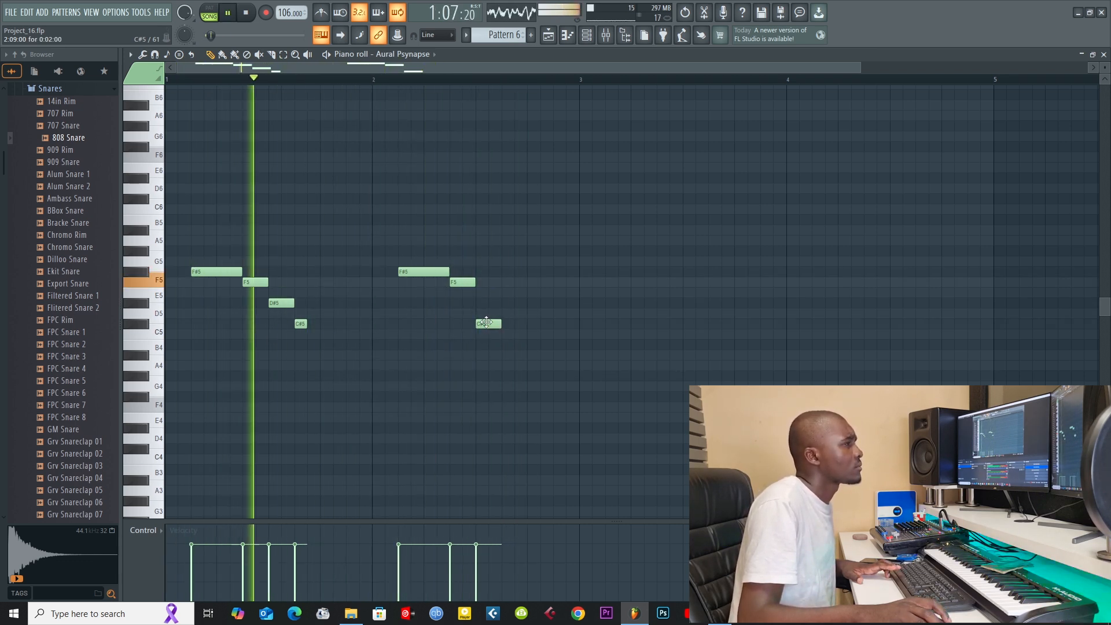
pyautogui.moveTo(486, 325)
pyautogui.mouseDown()
pyautogui.moveTo(486, 347)
pyautogui.moveTo(485, 324)
pyautogui.mouseUp()
pyautogui.press('space')
pyautogui.press('space')
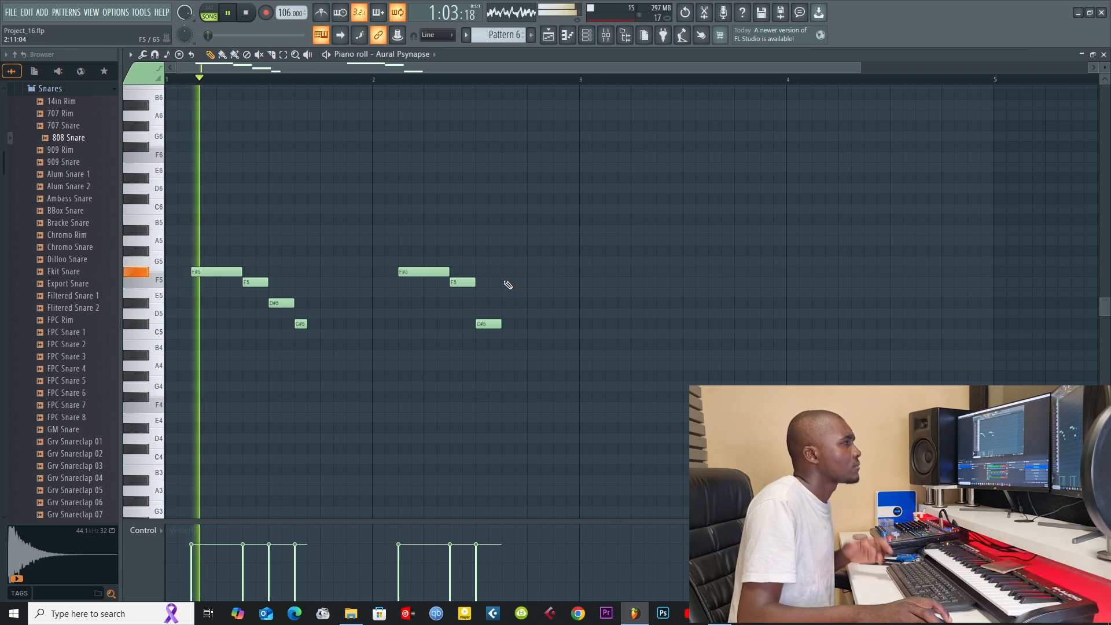
# Step: Add a one-step note on step 11 of bar 2, try its pitch during playback and settle on F#5
pyautogui.click(507, 282)
pyautogui.moveTo(526, 283); pyautogui.dragTo(509, 284)
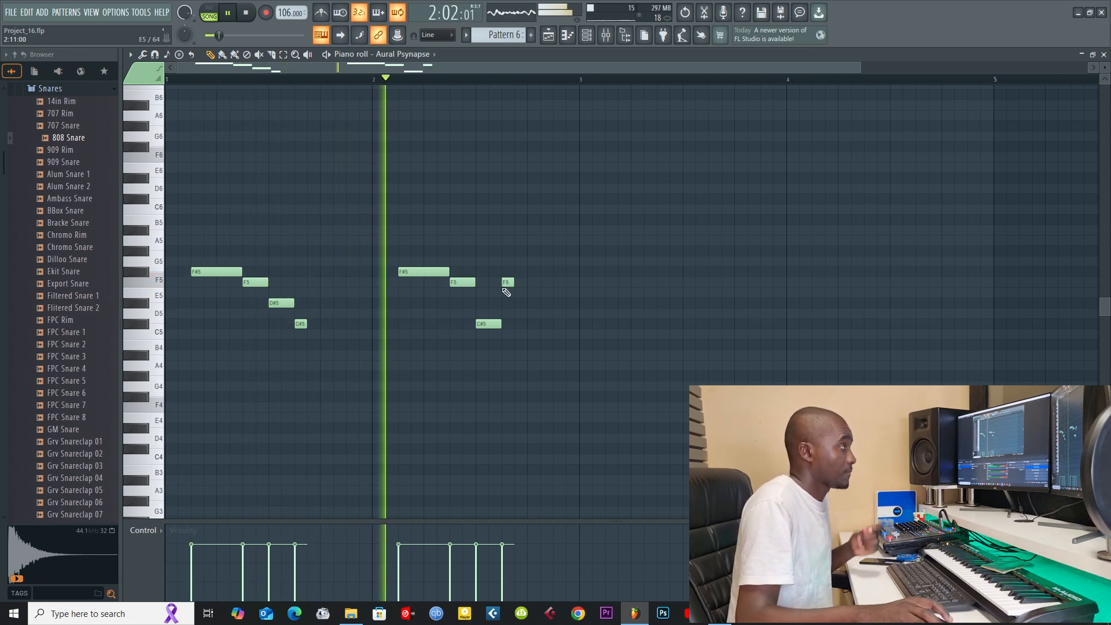
pyautogui.moveTo(504, 283); pyautogui.dragTo(506, 303)
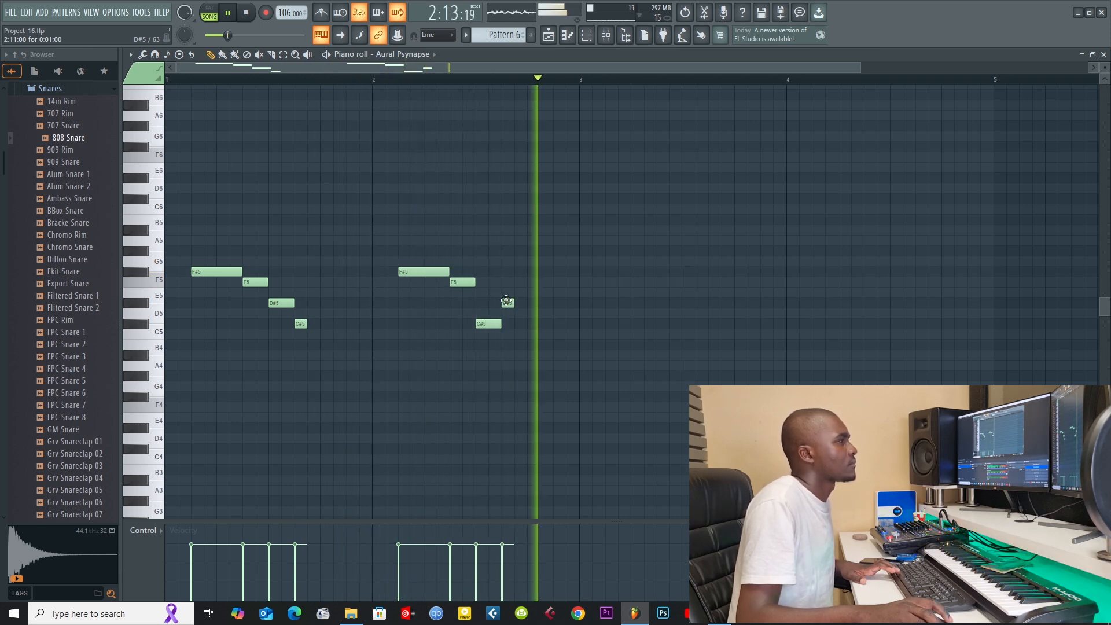
pyautogui.moveTo(506, 301); pyautogui.dragTo(505, 272)
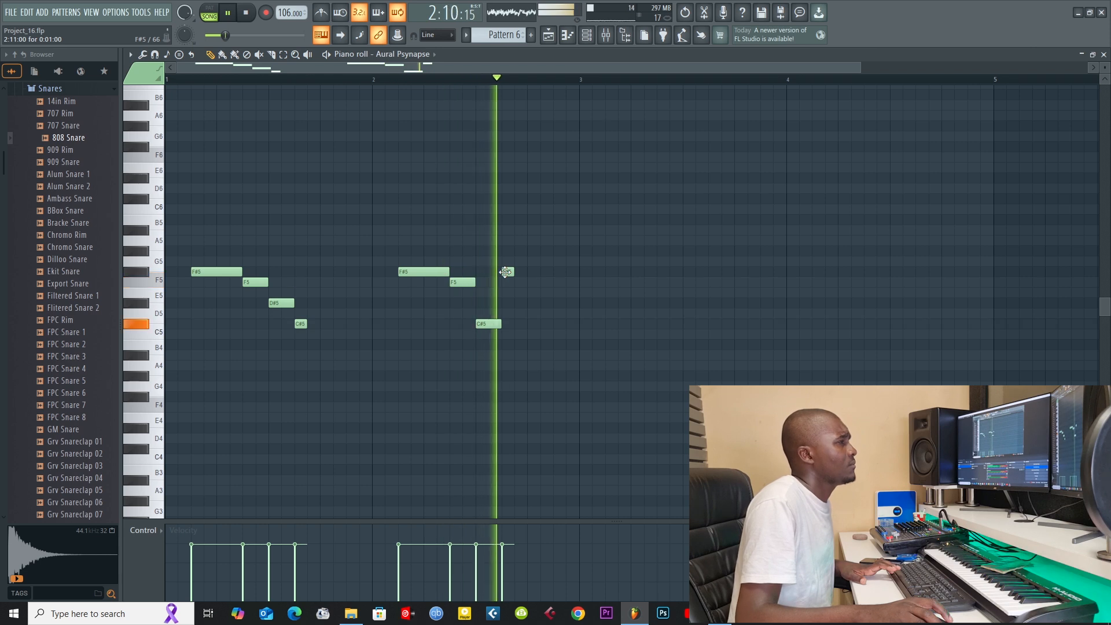
pyautogui.click(379, 81)
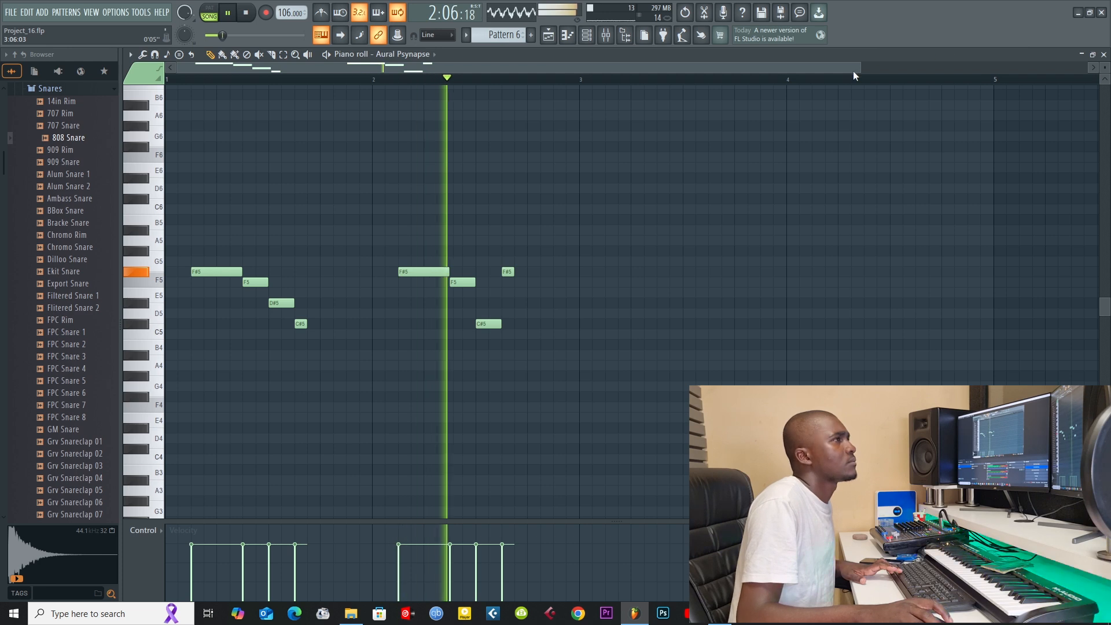
# Step: With snapping set to none, shorten the last note of each bar to half a step and return to the playlist
pyautogui.moveTo(862, 65); pyautogui.dragTo(483, 65)
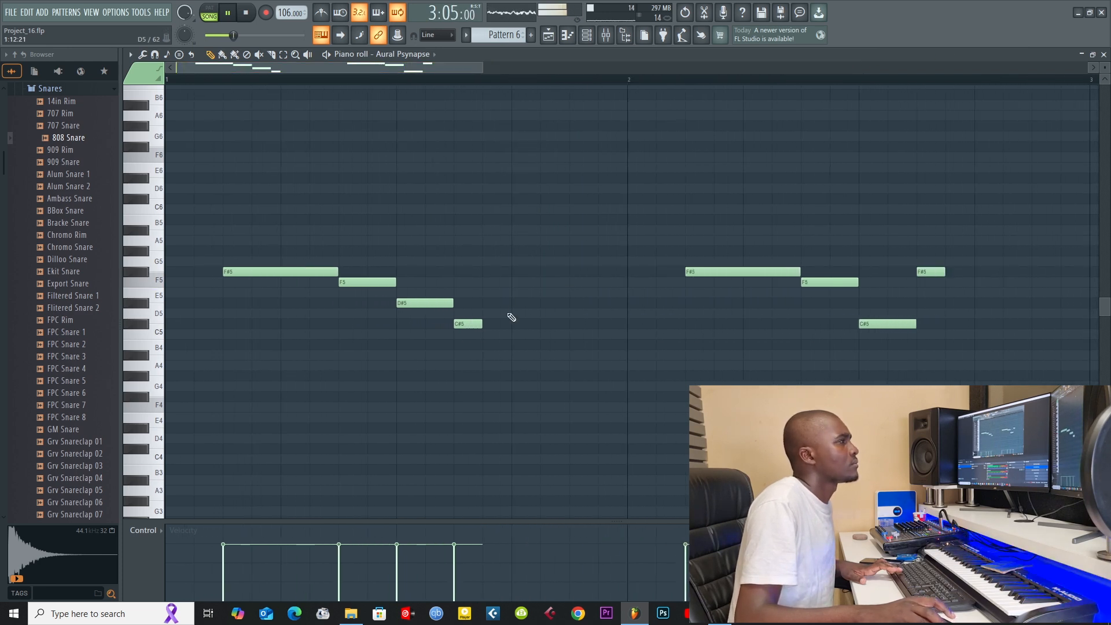
pyautogui.click(415, 36)
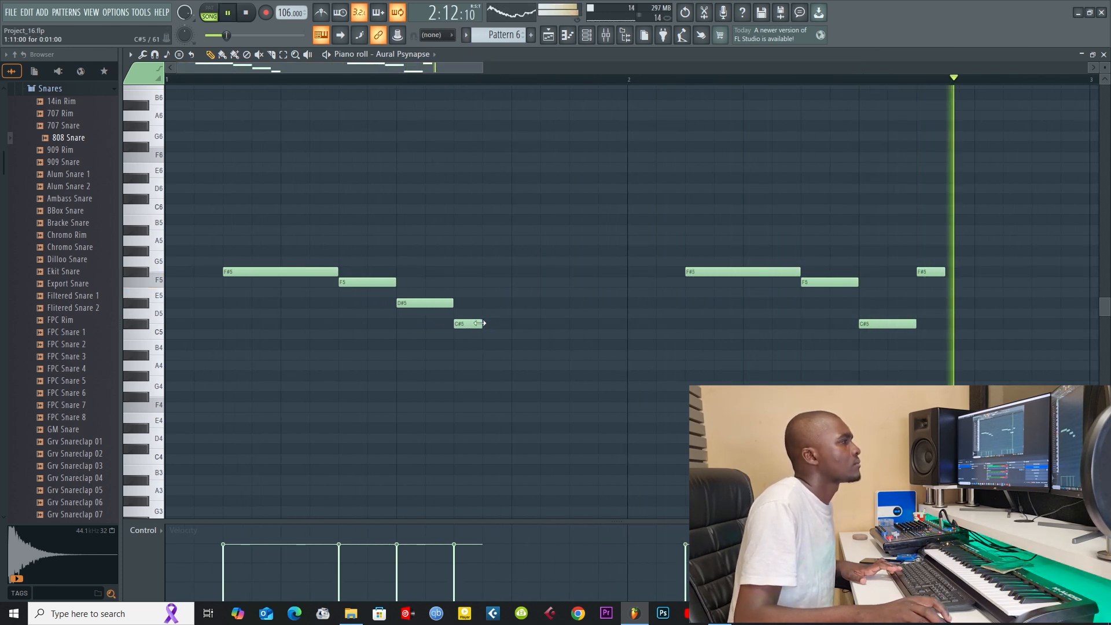
pyautogui.moveTo(945, 267); pyautogui.dragTo(934, 269)
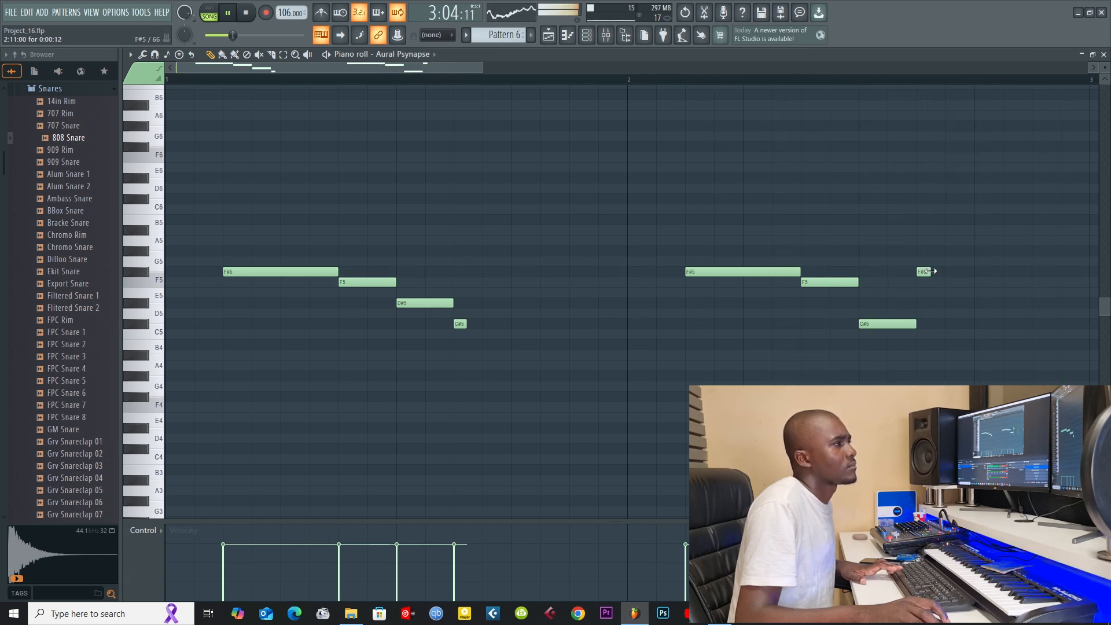
pyautogui.press('F5')
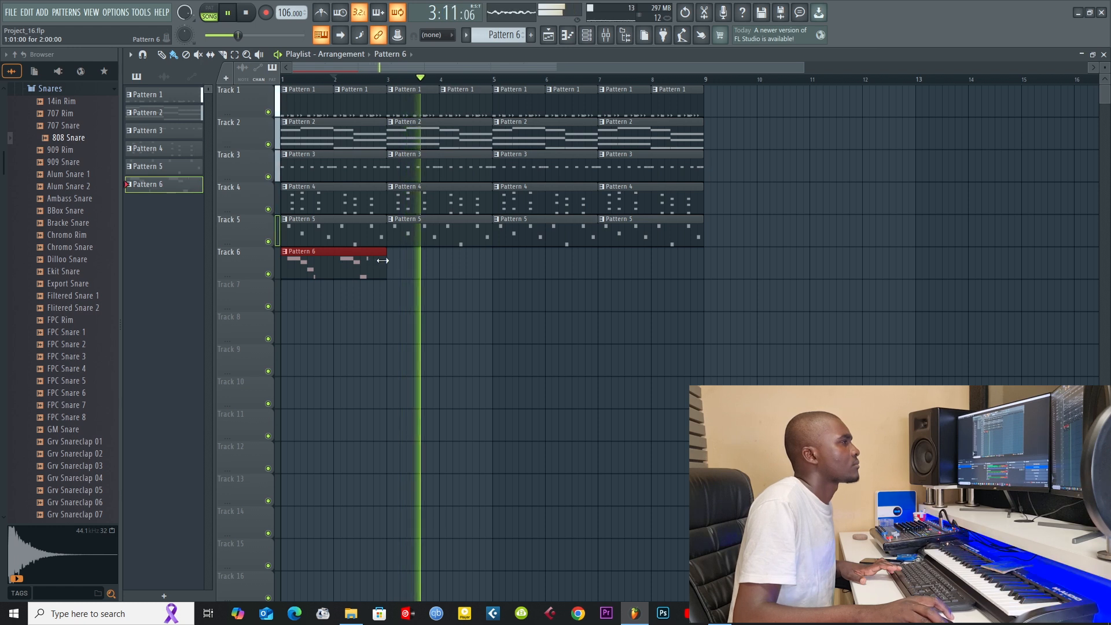
pyautogui.moveTo(395, 268); pyautogui.dragTo(647, 263)
pyautogui.rightClick(547, 265)
pyautogui.rightClick(460, 268)
# Step: Set snapping to Line and repeat Pattern 6 along Track 6 through bar 8
pyautogui.click(426, 37)
pyautogui.click(424, 48)
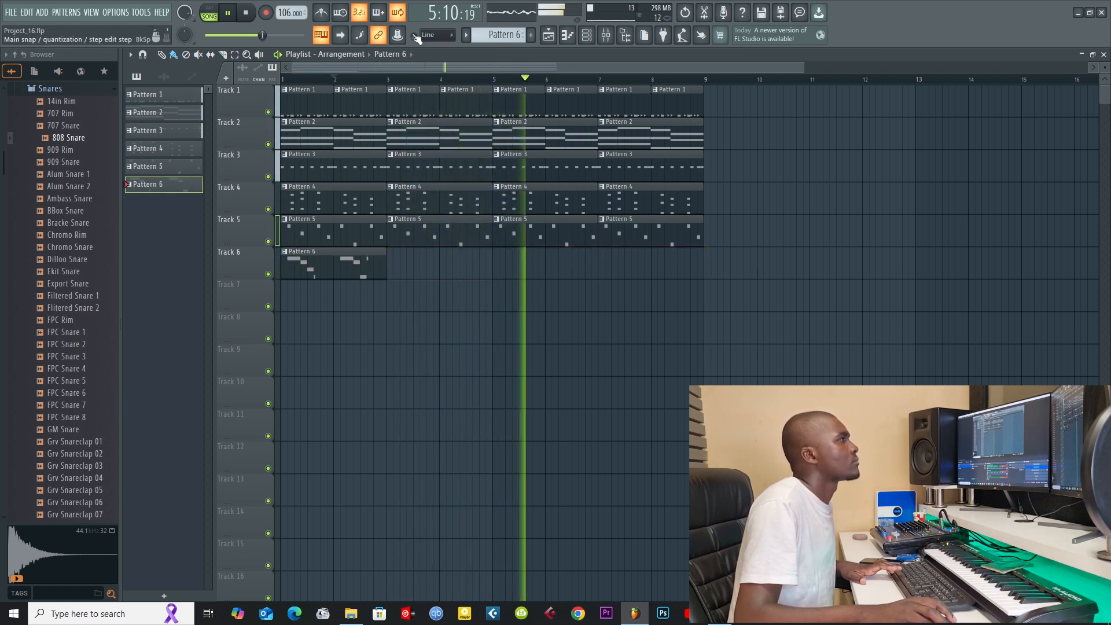
pyautogui.click(397, 263)
pyautogui.moveTo(397, 264); pyautogui.dragTo(736, 268)
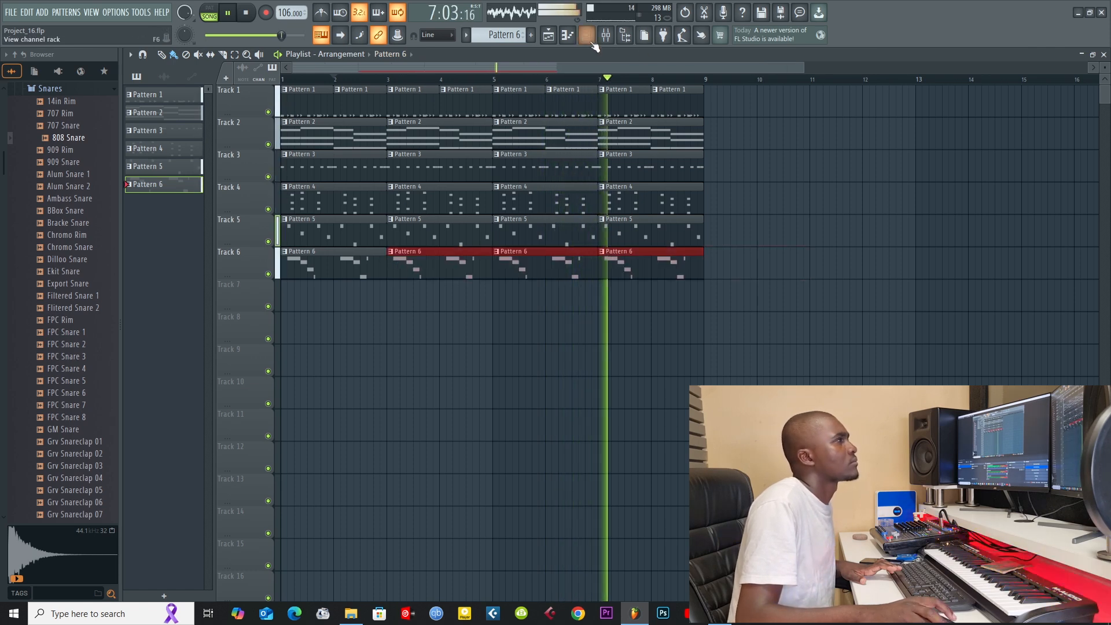
# Step: Audition other Harmor presets for Pattern 6's melody channel, including Ploc 2 and Rachel, settle on Jade and check its notes in the piano roll
pyautogui.press('F6')
pyautogui.click(255, 261)
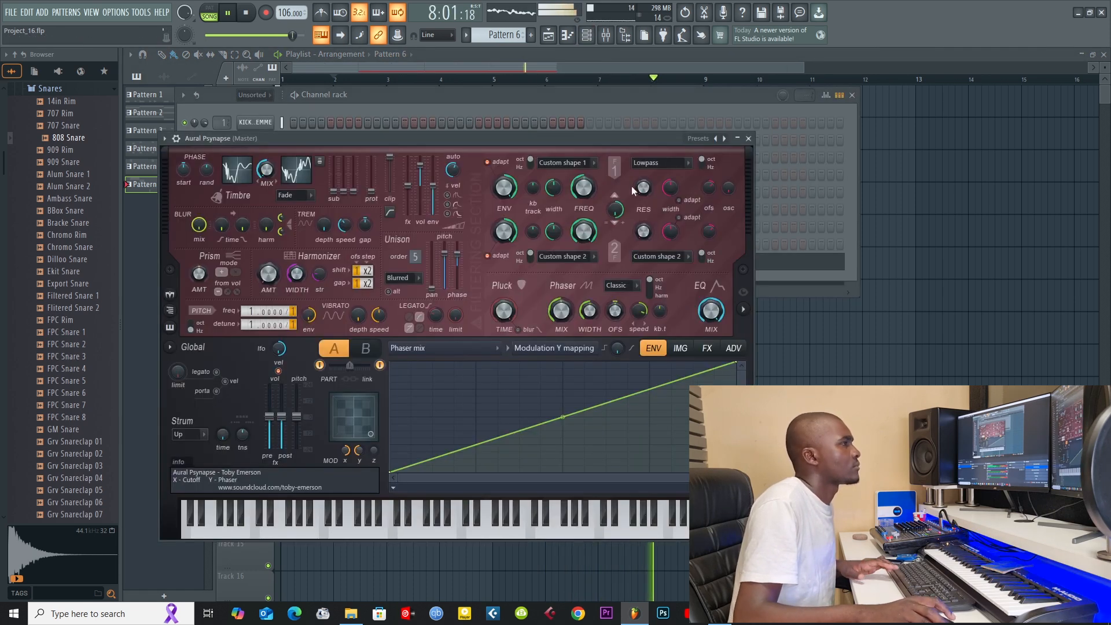
pyautogui.click(724, 139)
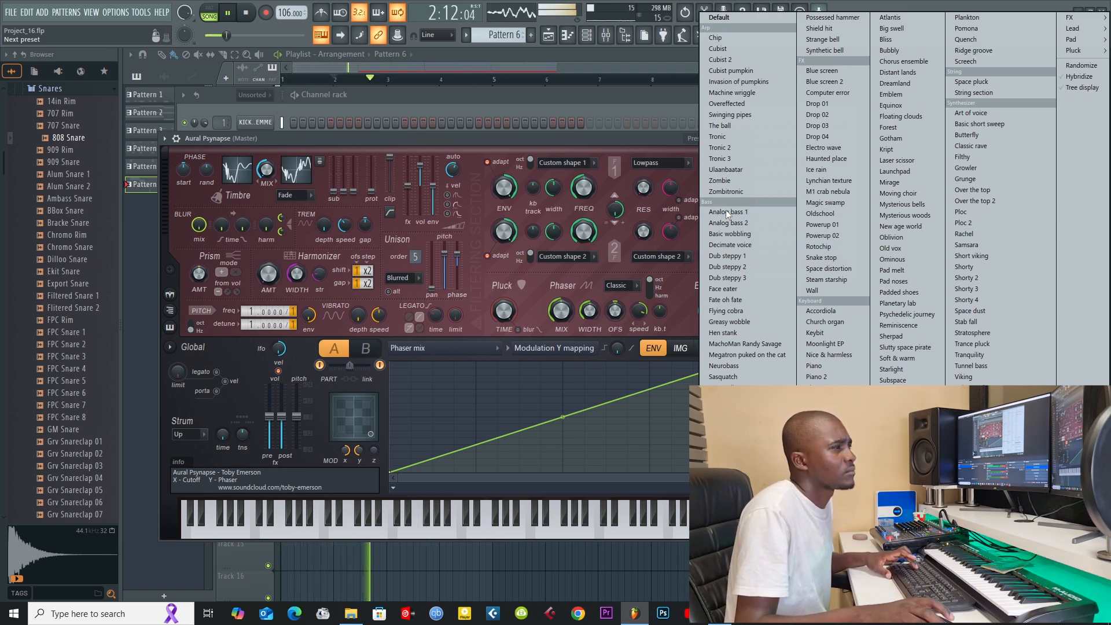
pyautogui.click(977, 227)
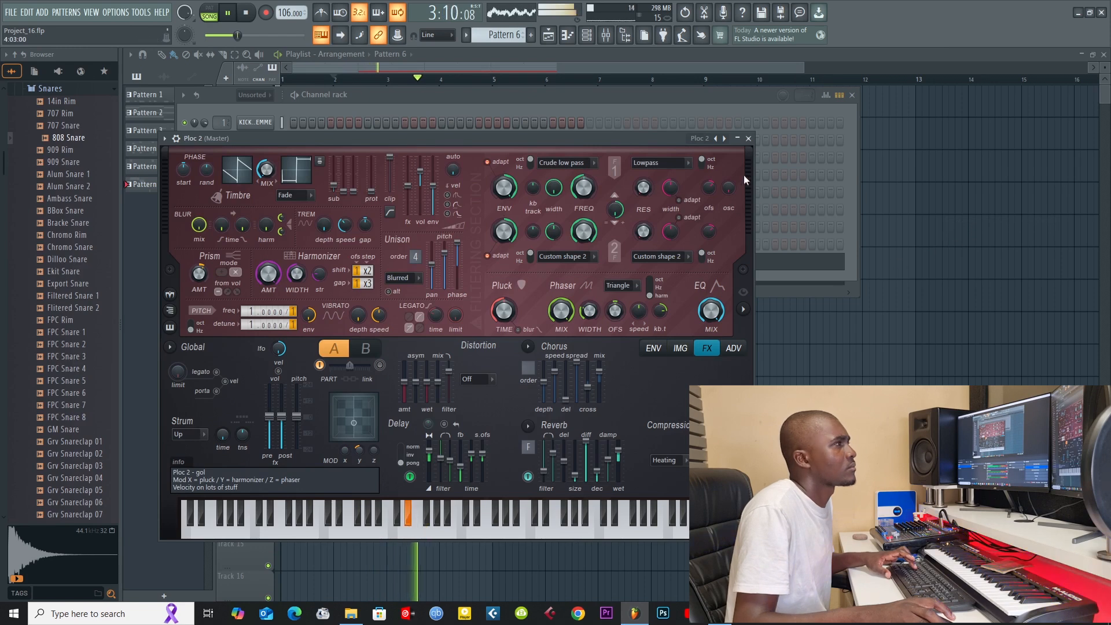
pyautogui.click(724, 139)
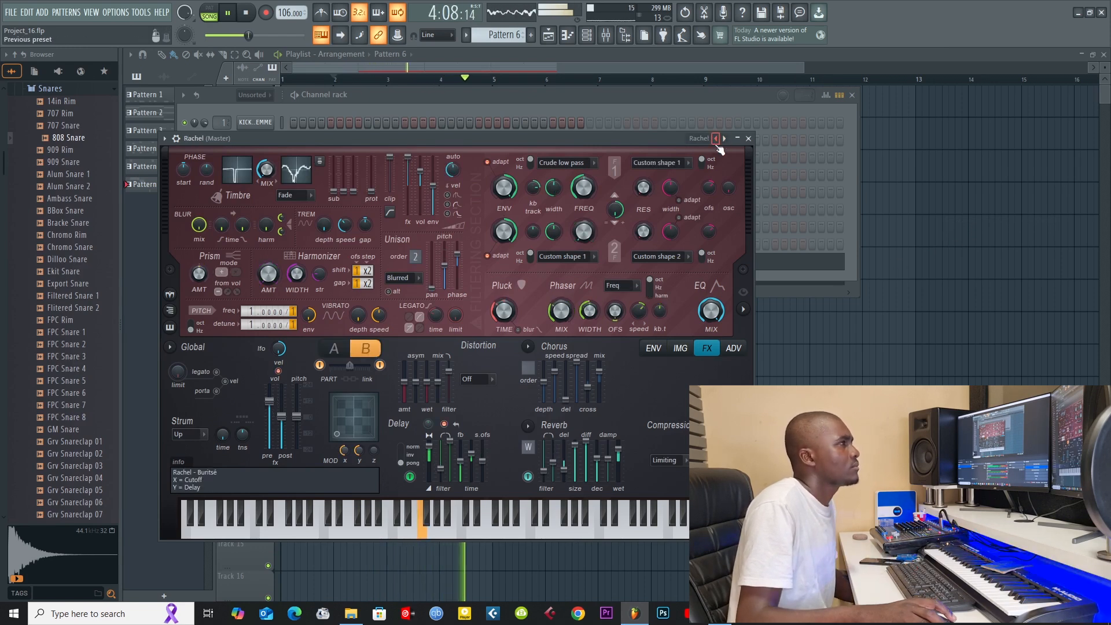
pyautogui.rightClick(725, 139)
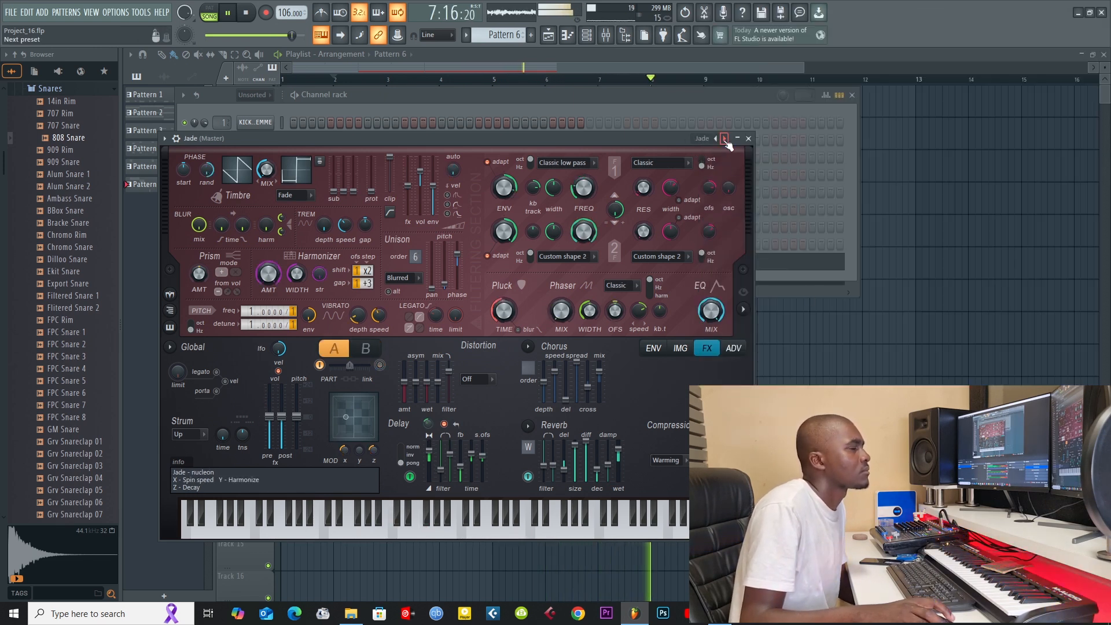
pyautogui.click(748, 139)
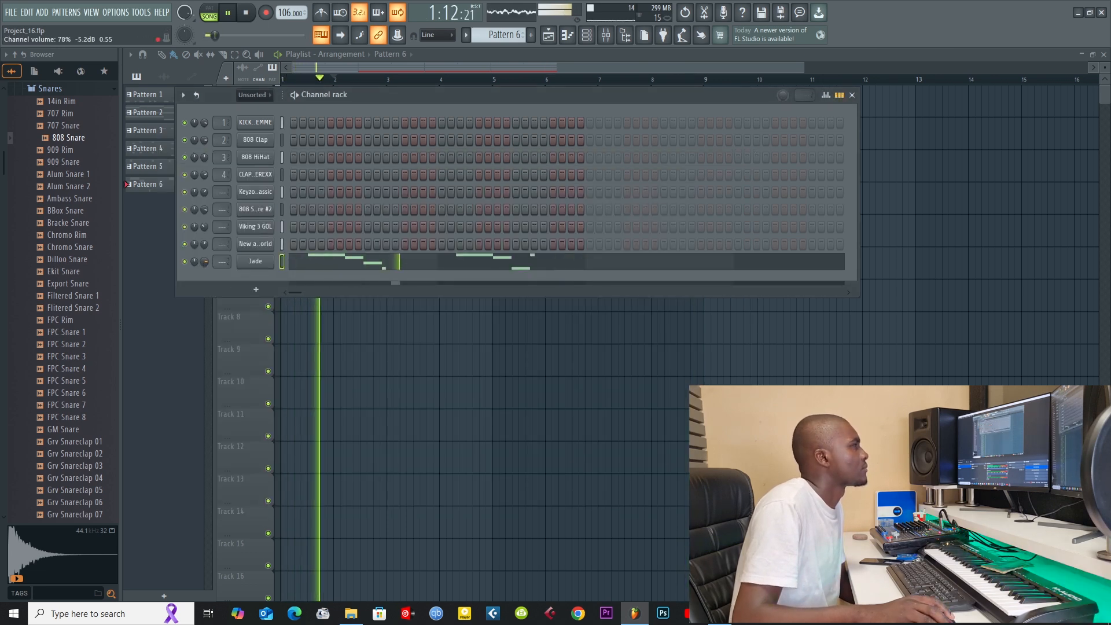
pyautogui.click(317, 267)
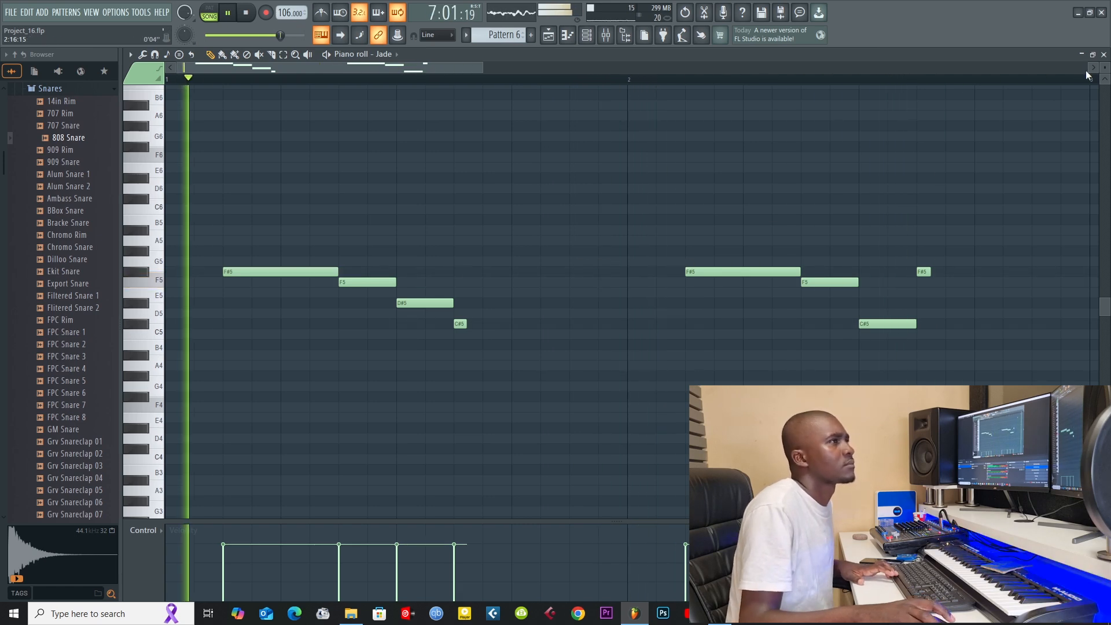
pyautogui.click(1103, 54)
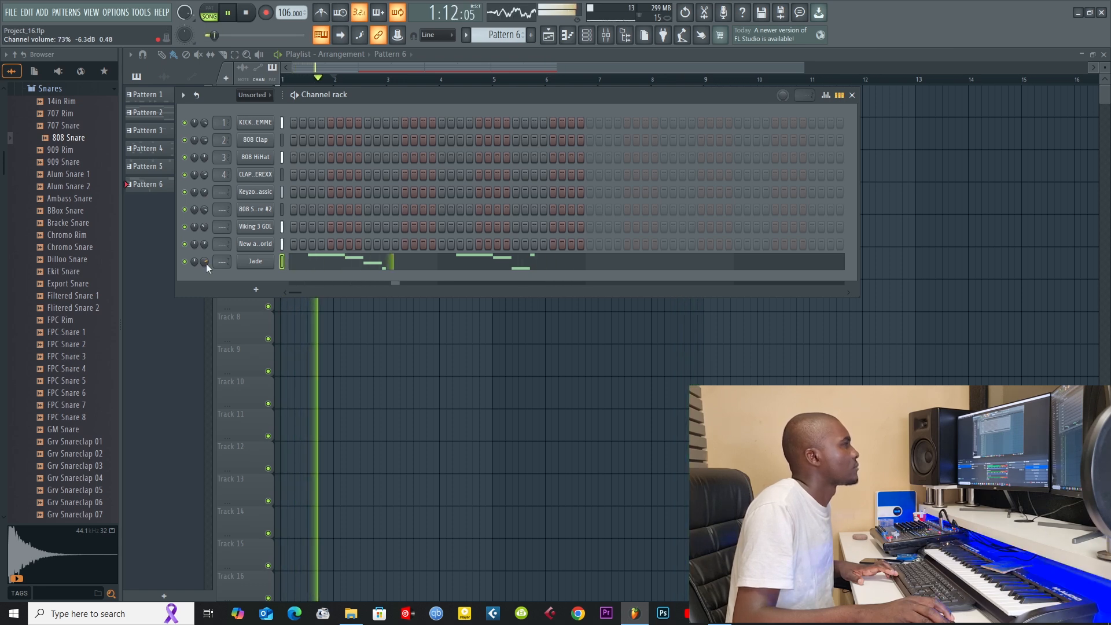
# Step: Route the Jade channel to mixer track 5 with Fruity Reeverb 2 at about 80% wet, and set the channel volume to about 68%
pyautogui.click(256, 262)
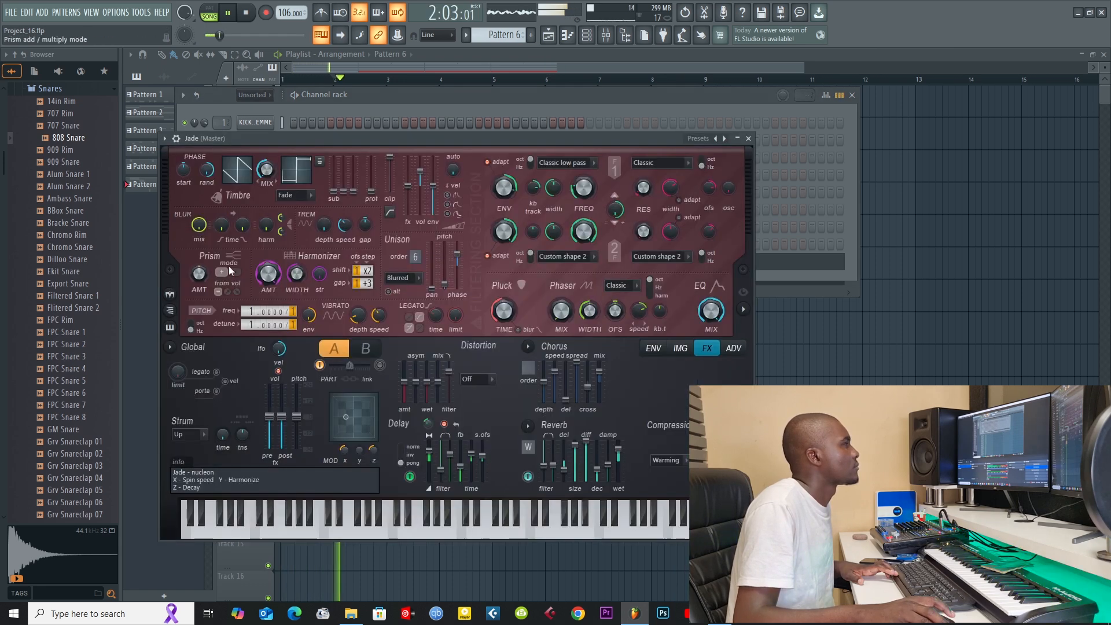
pyautogui.click(165, 139)
pyautogui.click(329, 175)
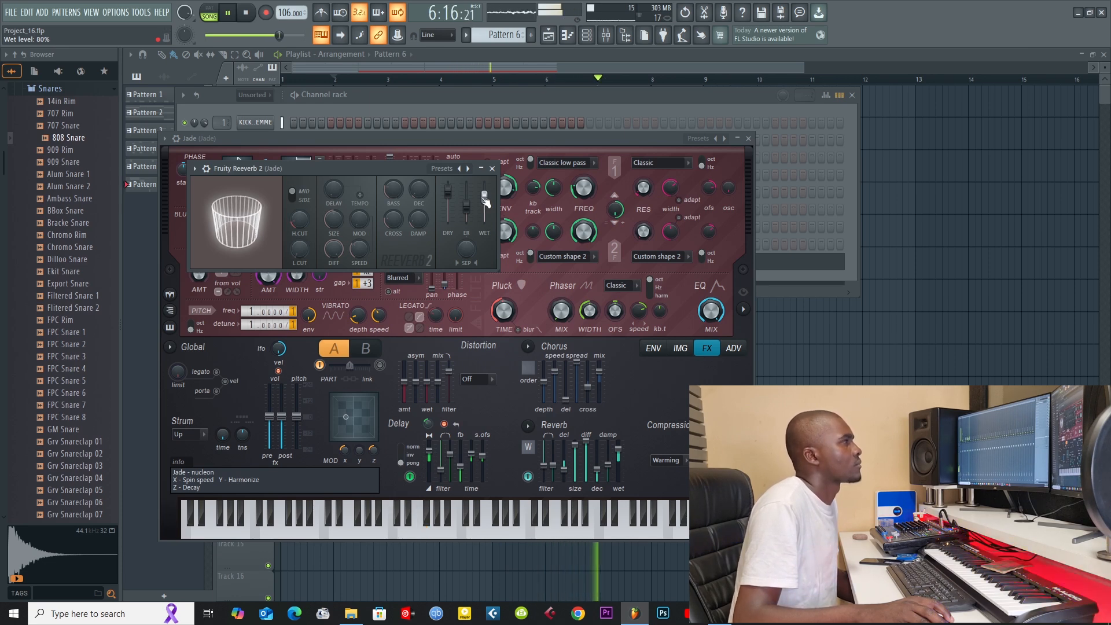
pyautogui.click(492, 168)
pyautogui.click(749, 138)
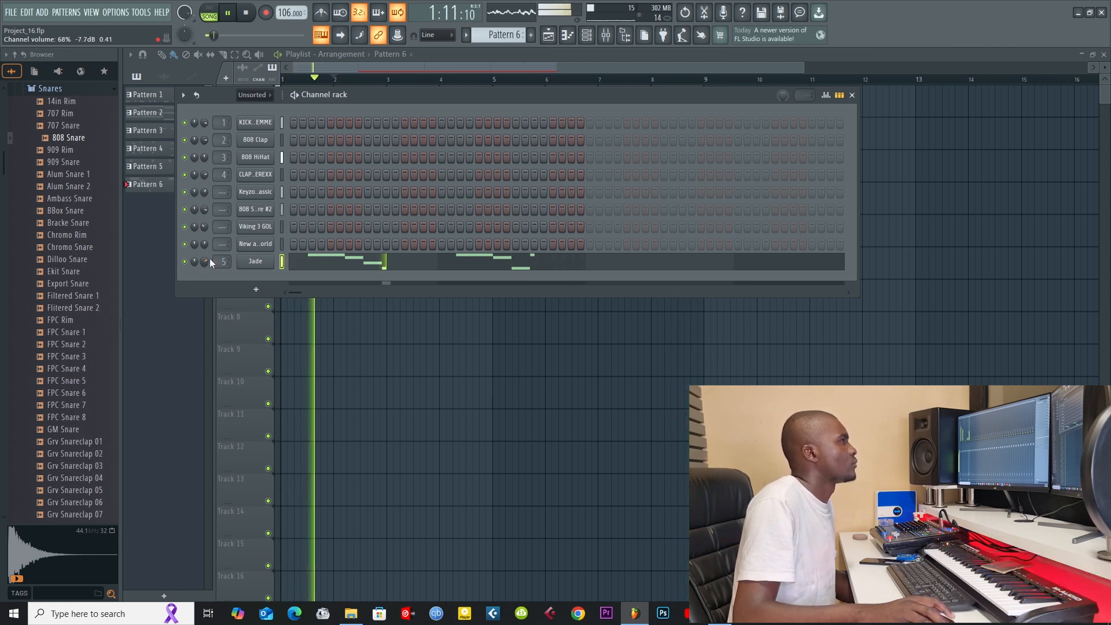
pyautogui.click(582, 66)
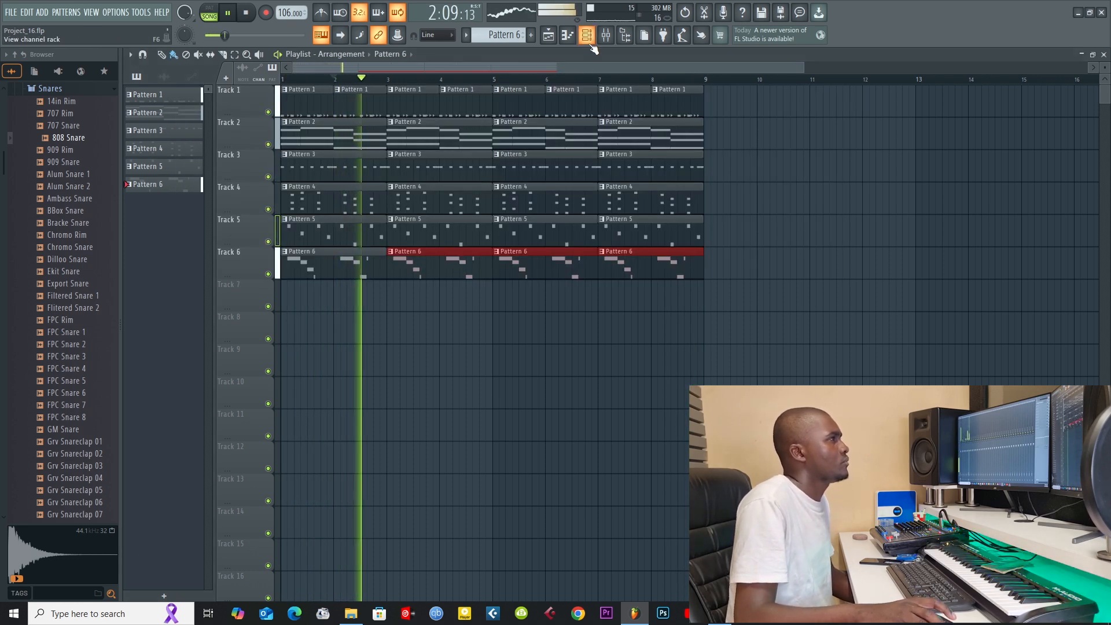
# Step: Create the empty Pattern 7 and show its channel rack
pyautogui.click(590, 41)
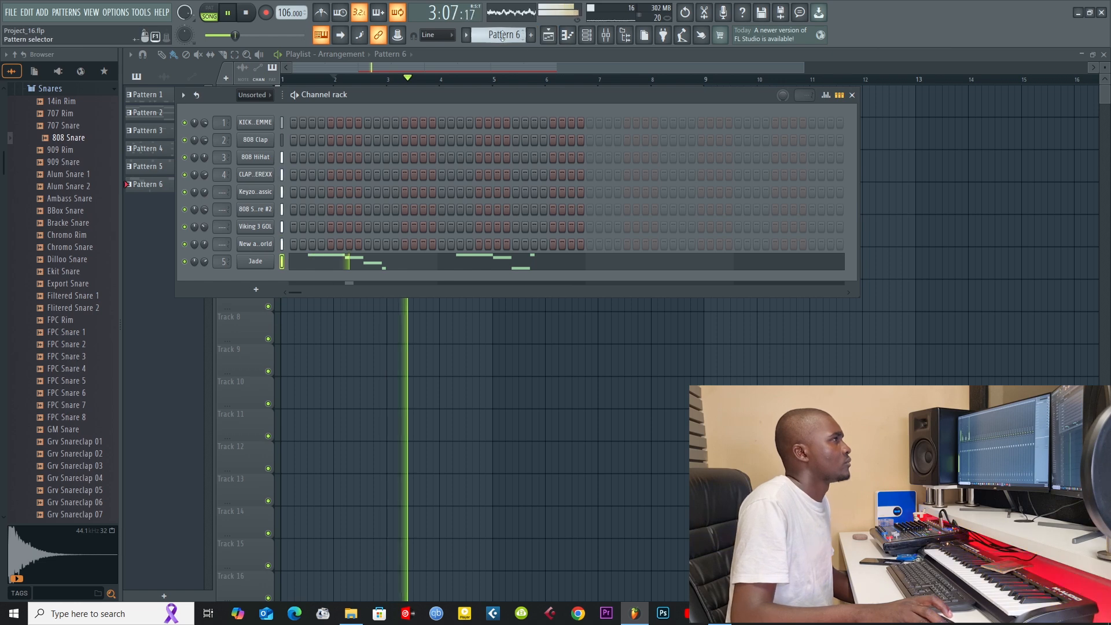
pyautogui.click(530, 35)
pyautogui.click(598, 36)
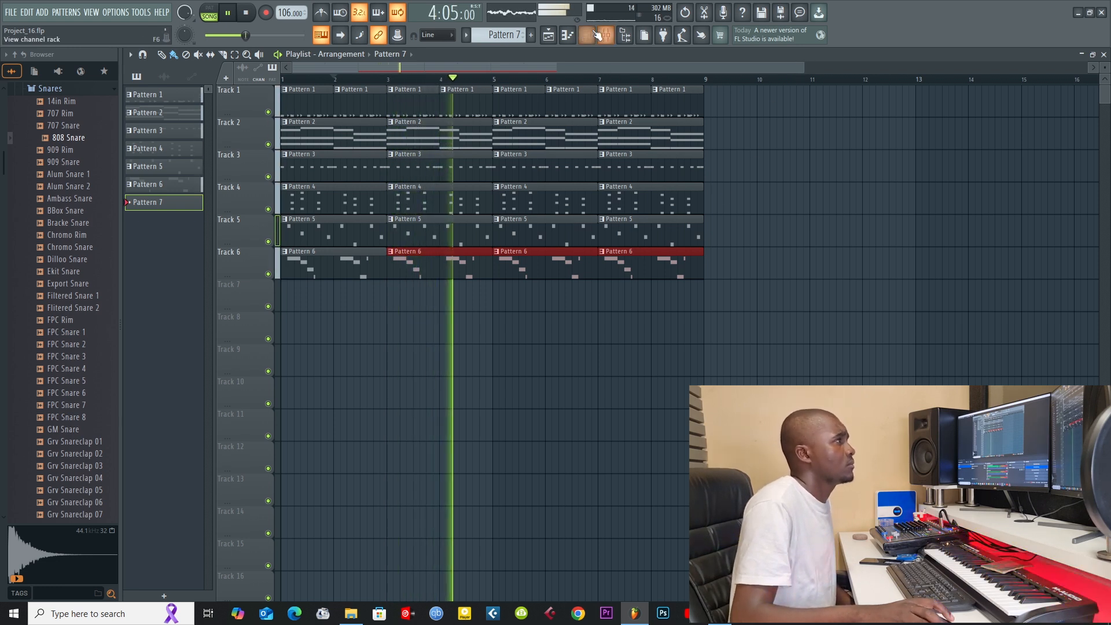
pyautogui.press('F6')
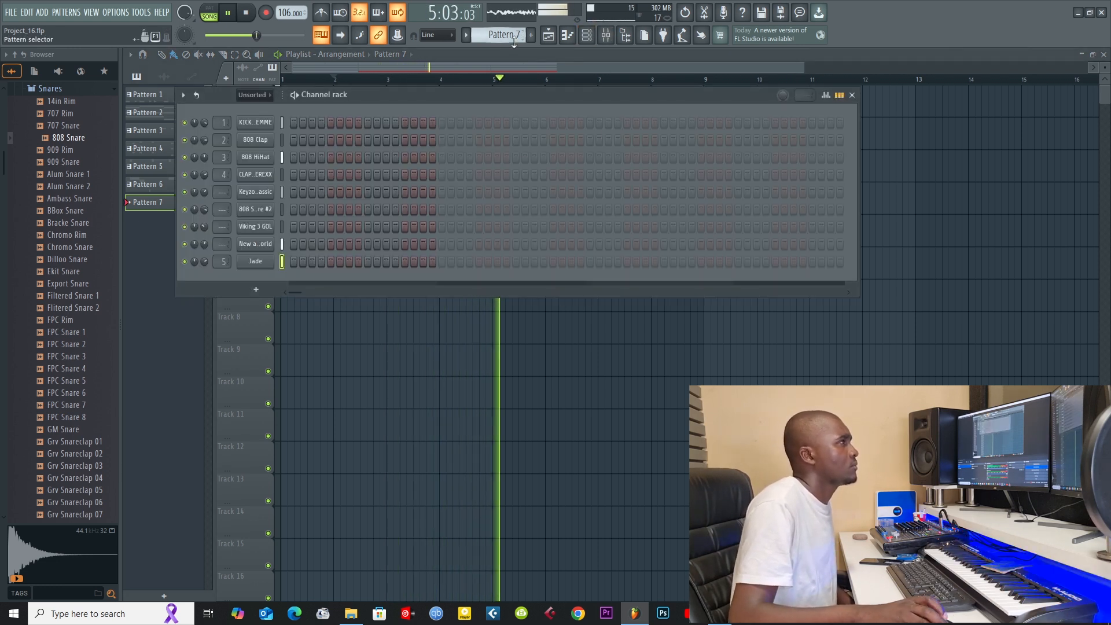
# Step: Collapse the Snares folder in the browser to reach the 777VEE folders under fl packs
pyautogui.scroll(-1, 514, 40)
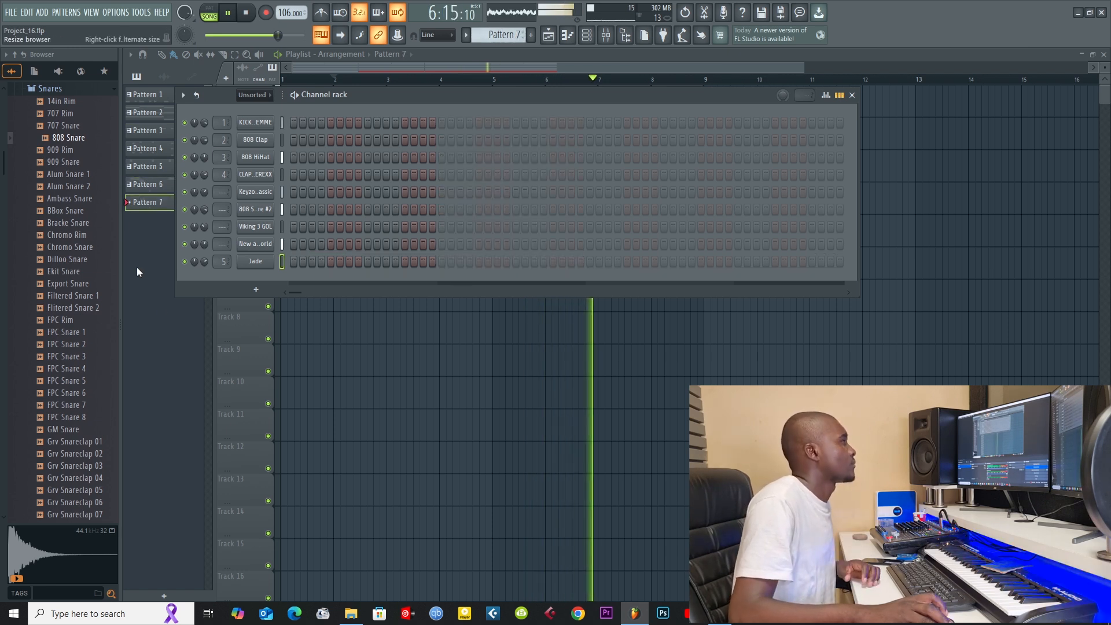
pyautogui.click(46, 89)
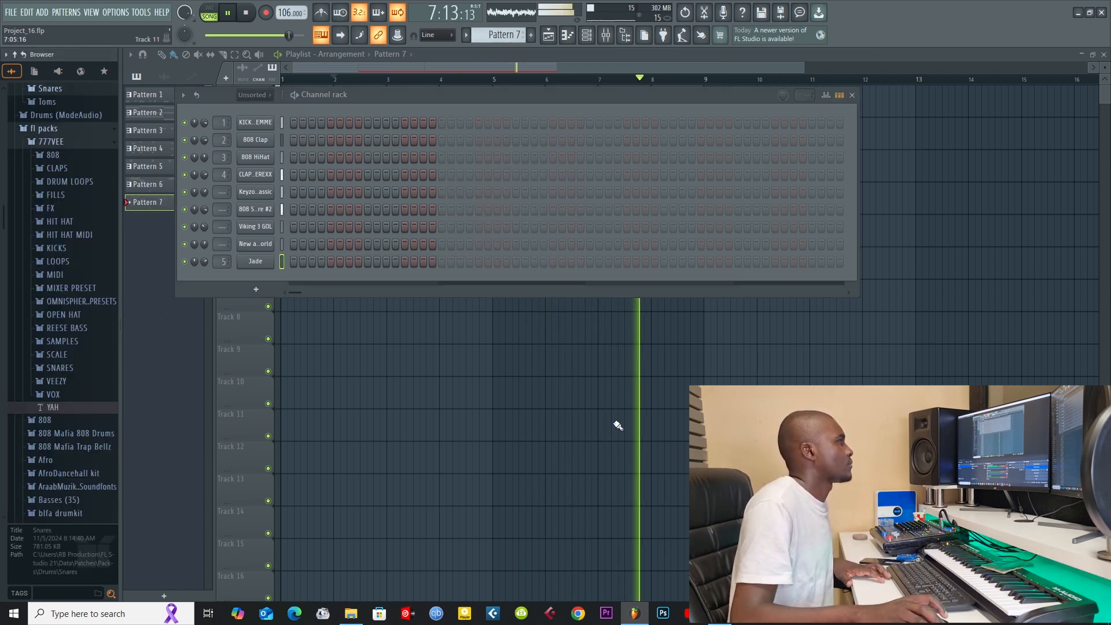